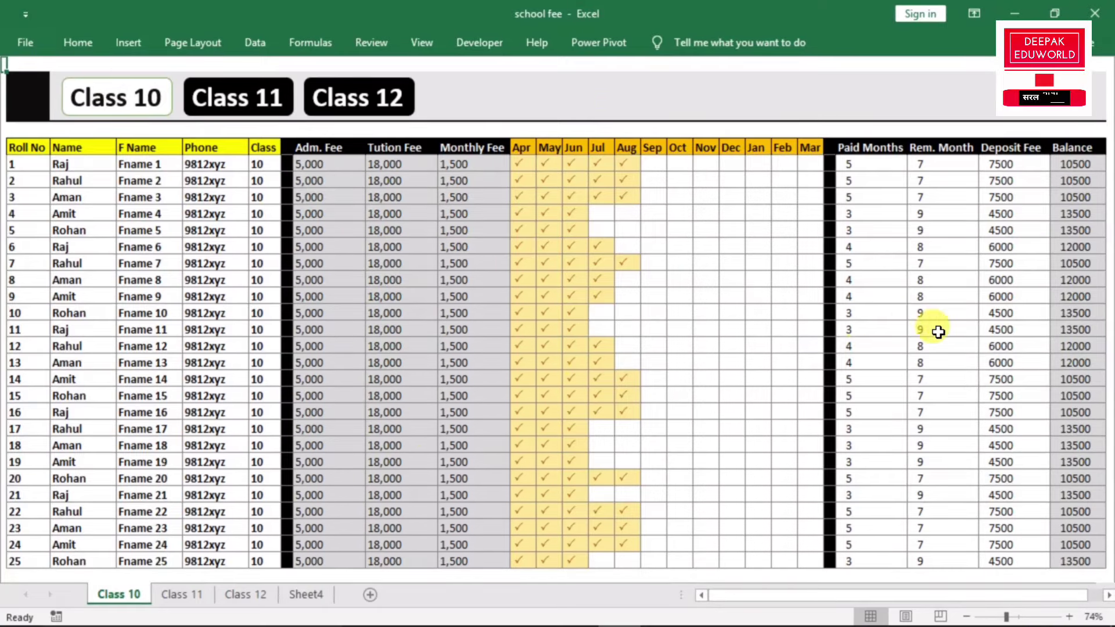
# Step: Preview the Class 11, Class 12 and Class 10 fee sheets in the register
pyautogui.click(225, 120)
pyautogui.click(356, 100)
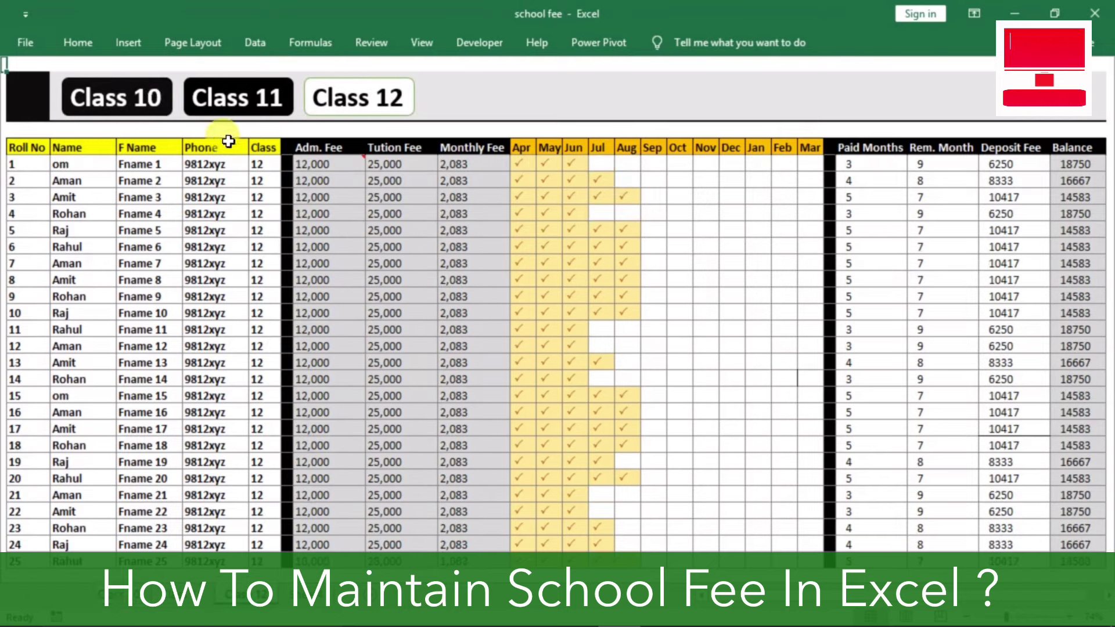
pyautogui.click(121, 114)
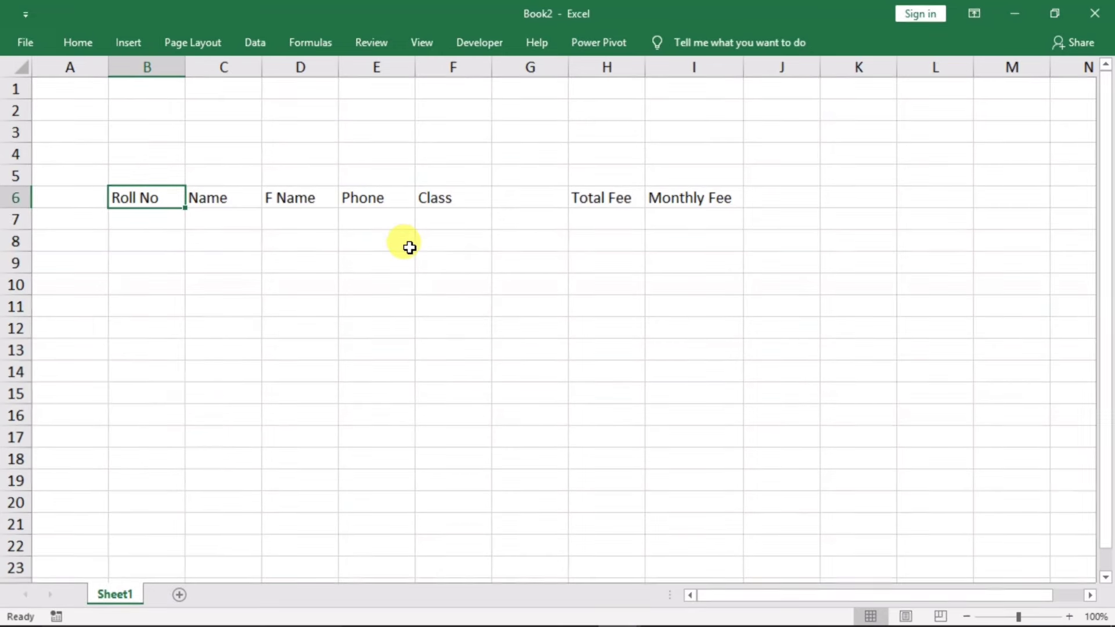
# Step: Enter Apr in J6 and fill the month names Apr through Mar across row 6
pyautogui.click(514, 201)
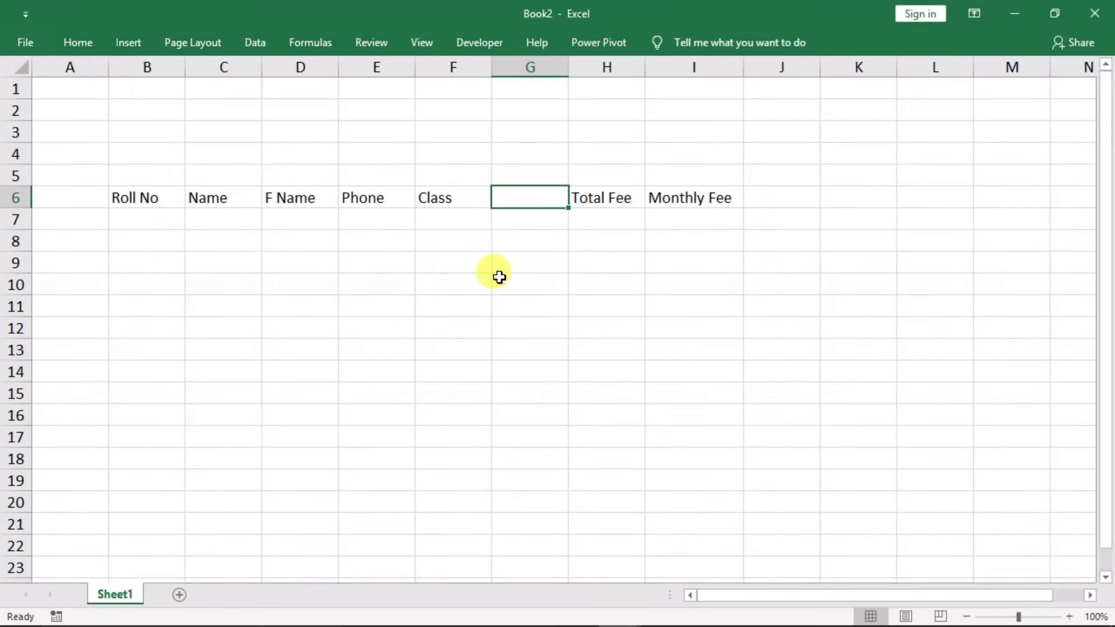
pyautogui.click(614, 205)
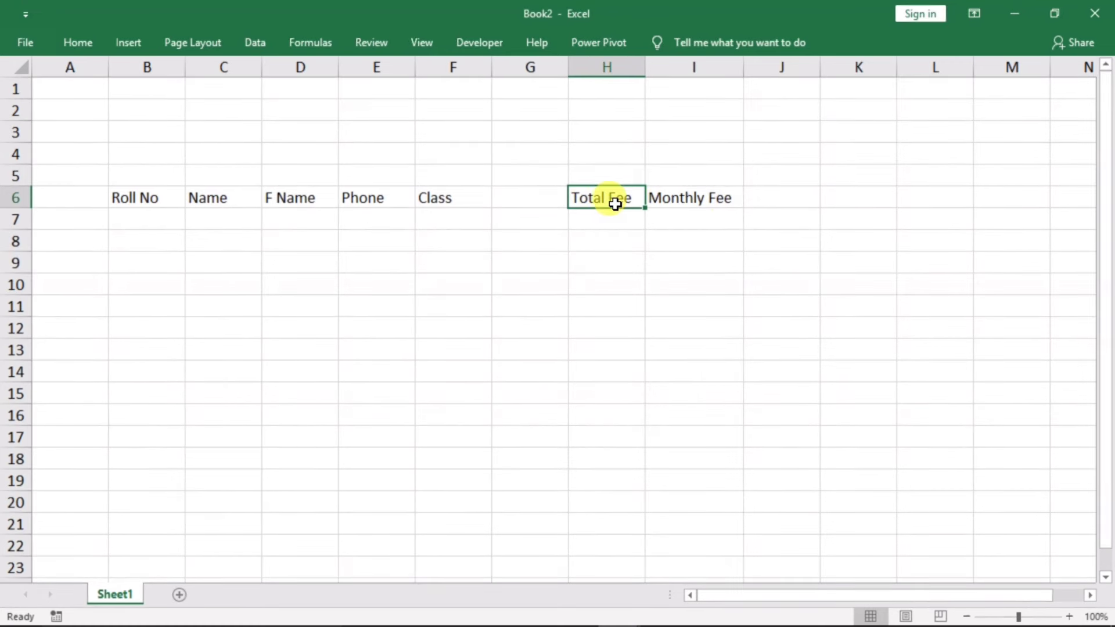
pyautogui.click(687, 196)
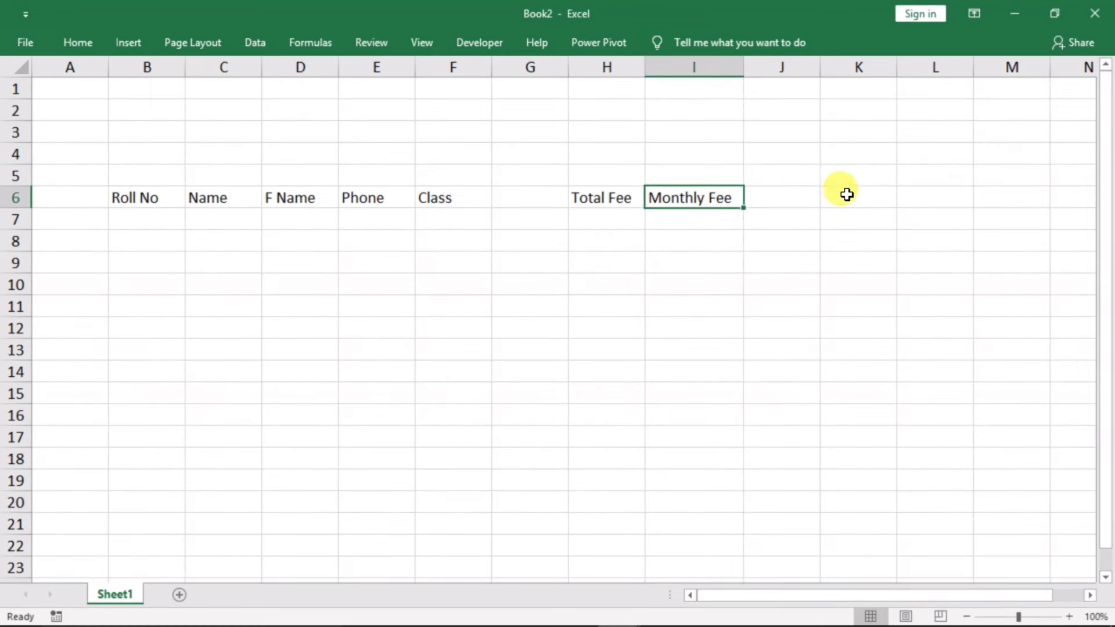
pyautogui.click(781, 205)
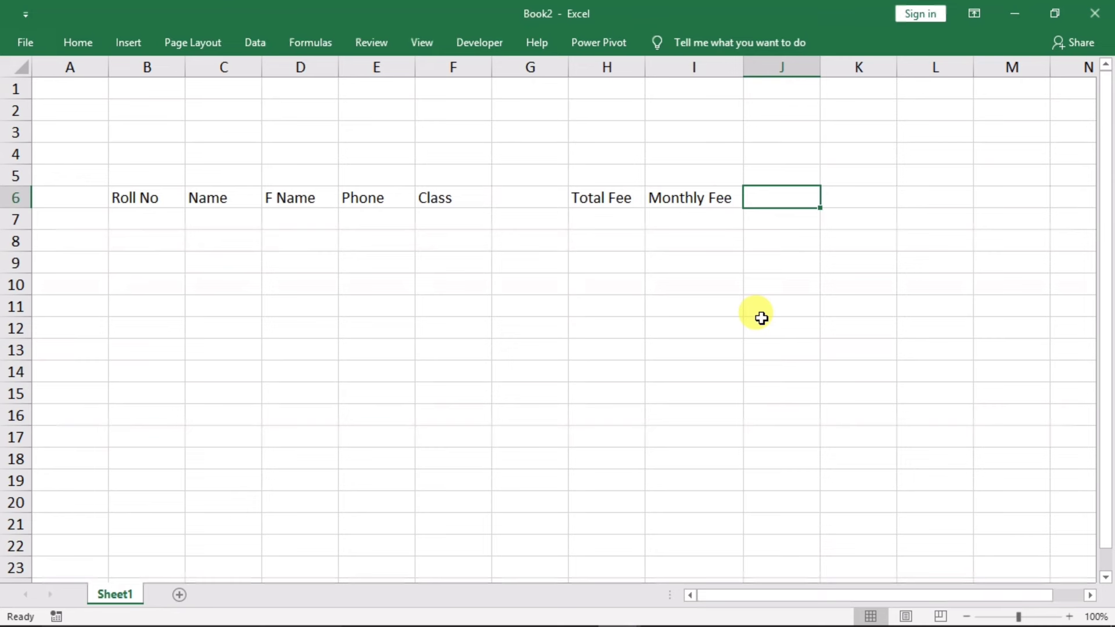
pyautogui.write('Apr')
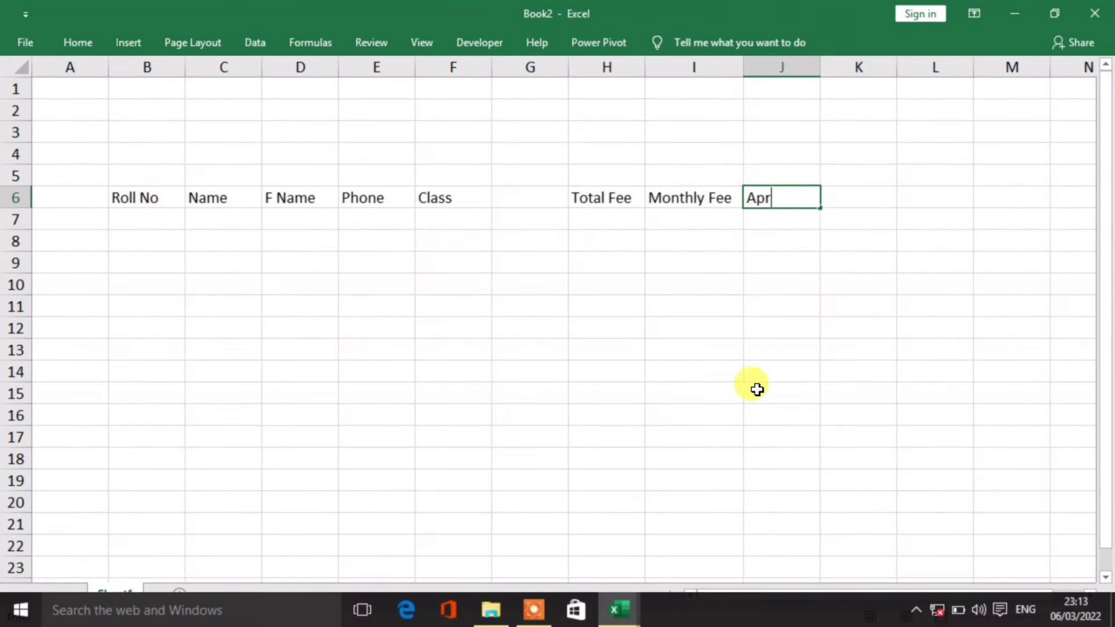
pyautogui.click(781, 284)
pyautogui.click(793, 192)
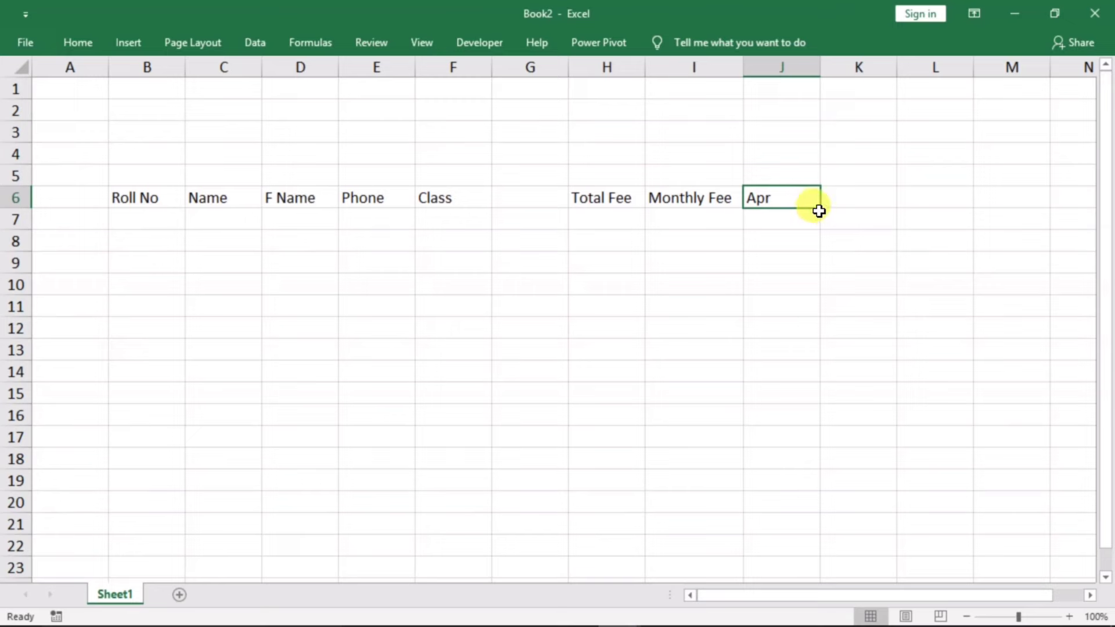
pyautogui.moveTo(819, 209)
pyautogui.mouseDown()
pyautogui.moveTo(931, 222)
pyautogui.moveTo(871, 218)
pyautogui.mouseUp()
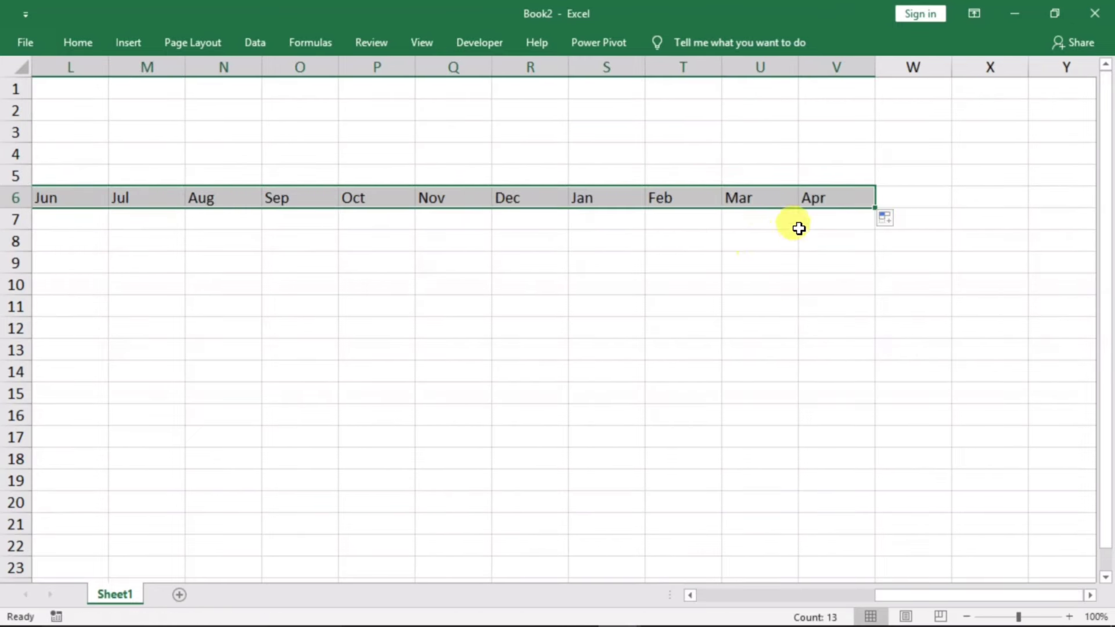
# Step: Delete the duplicate Apr in V6 and narrow the month columns J to U
pyautogui.click(802, 204)
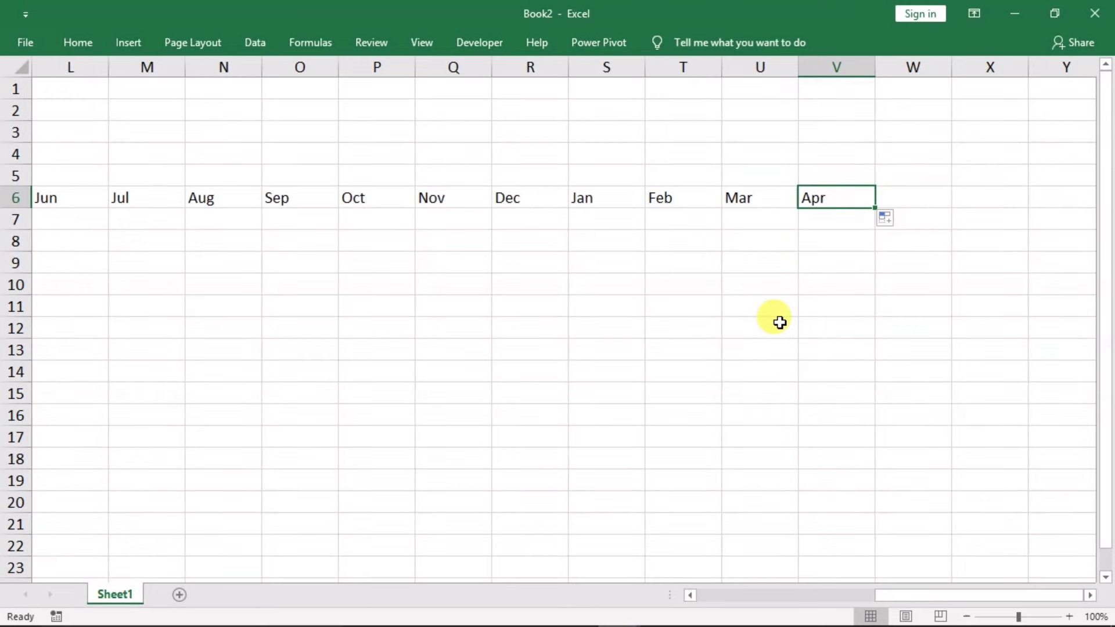
pyautogui.press('Delete')
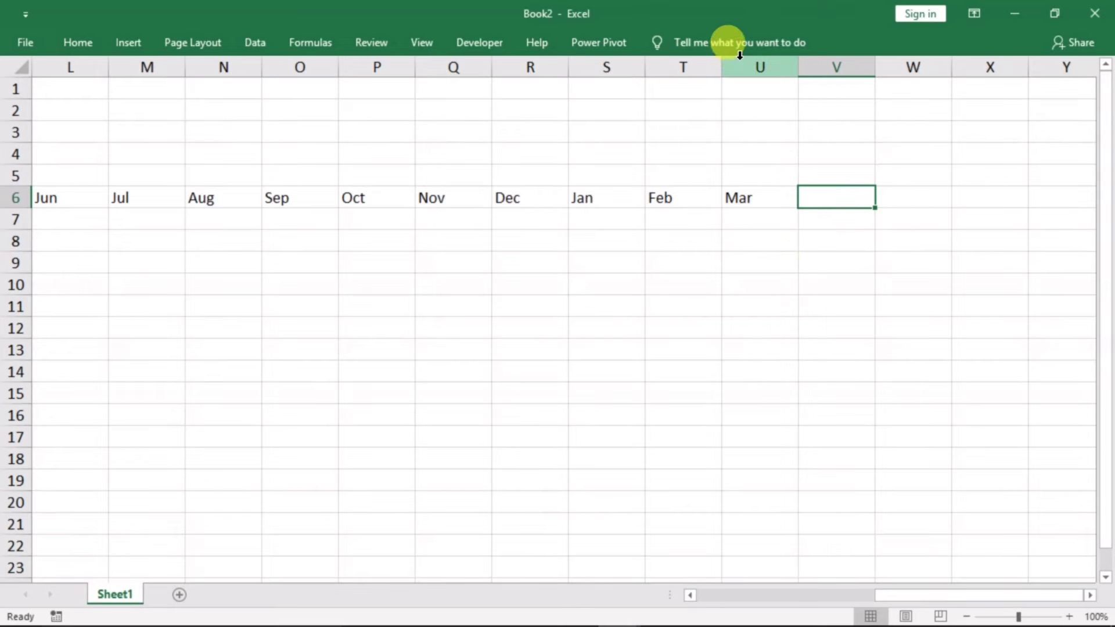
pyautogui.moveTo(749, 66)
pyautogui.mouseDown()
pyautogui.moveTo(351, 86)
pyautogui.moveTo(592, 65)
pyautogui.mouseUp()
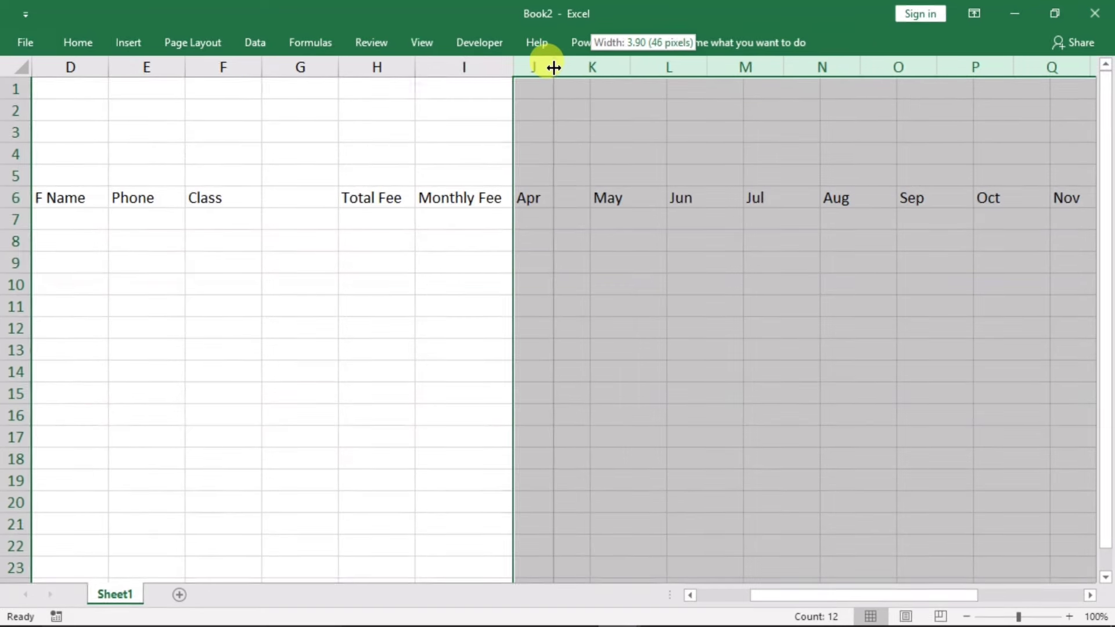
pyautogui.moveTo(592, 65); pyautogui.dragTo(552, 65)
pyautogui.moveTo(617, 305); pyautogui.dragTo(619, 317)
pyautogui.click(981, 204)
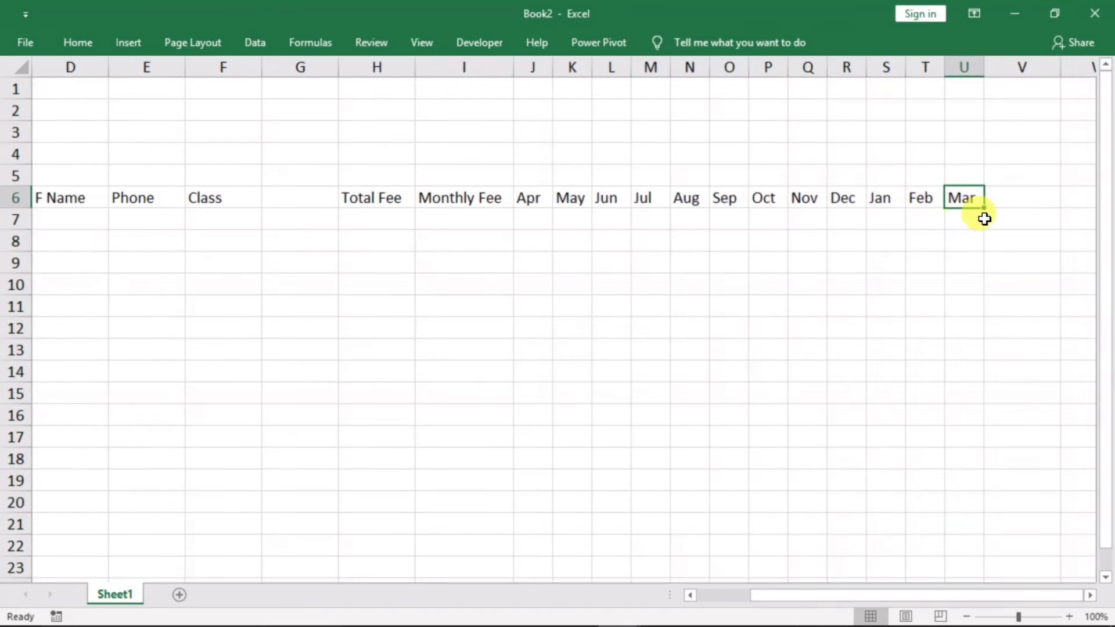
pyautogui.press('Right')
pyautogui.press('Right')
pyautogui.press('Right')
pyautogui.press('Right')
pyautogui.press('Right')
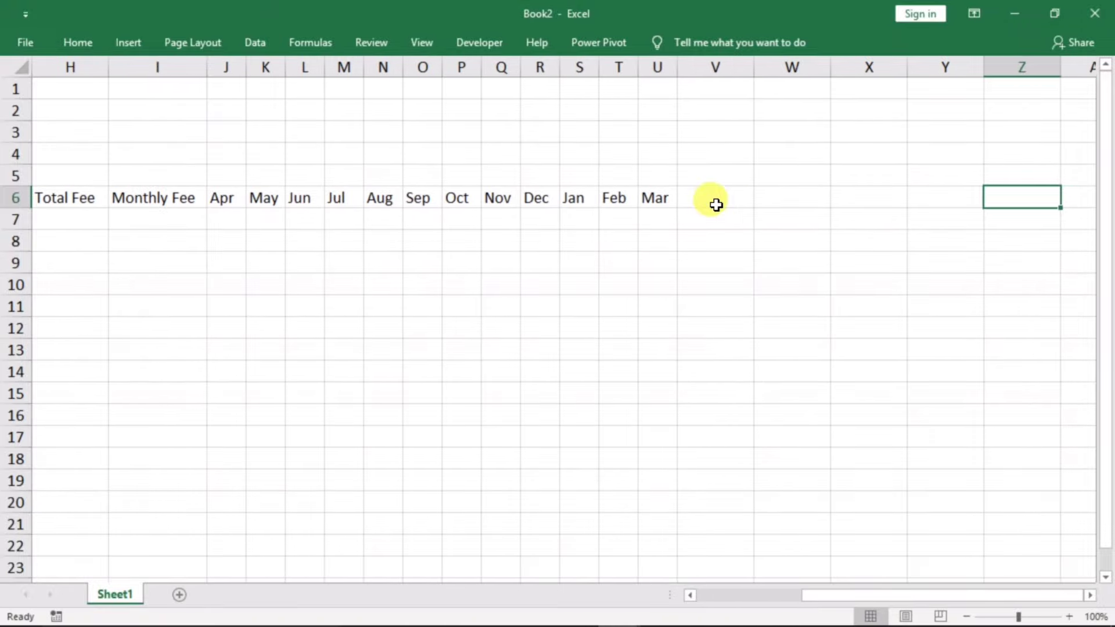
pyautogui.click(748, 198)
# Step: Enter the headers Paid Months, Rem. Months, Deposit Fee and Balance in W6:Z6
pyautogui.click(776, 199)
pyautogui.write('Paid')
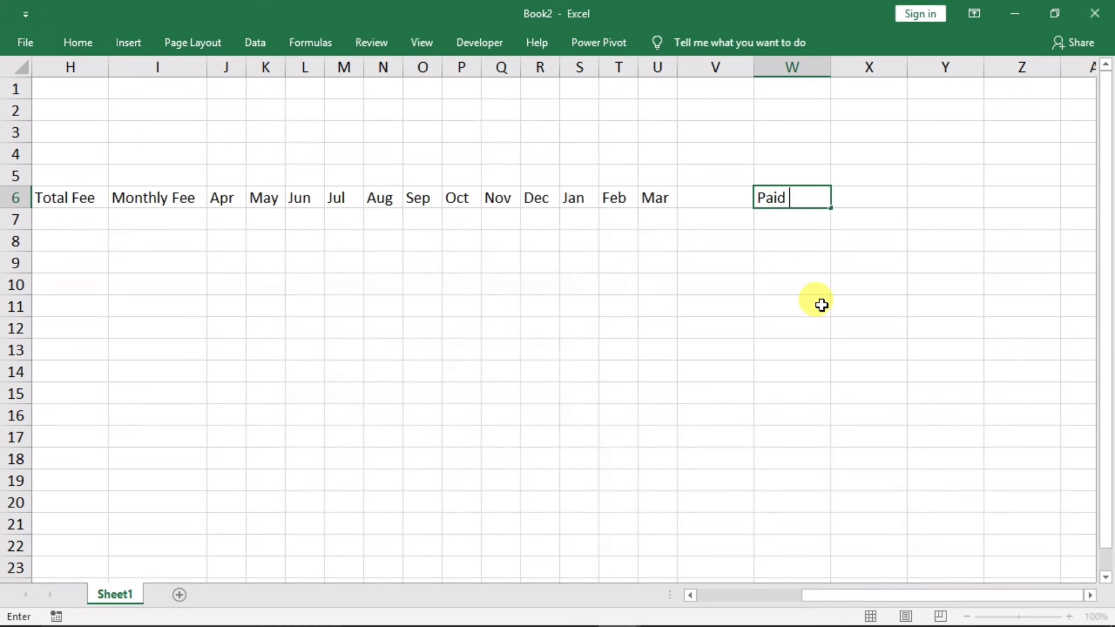
pyautogui.write('Months')
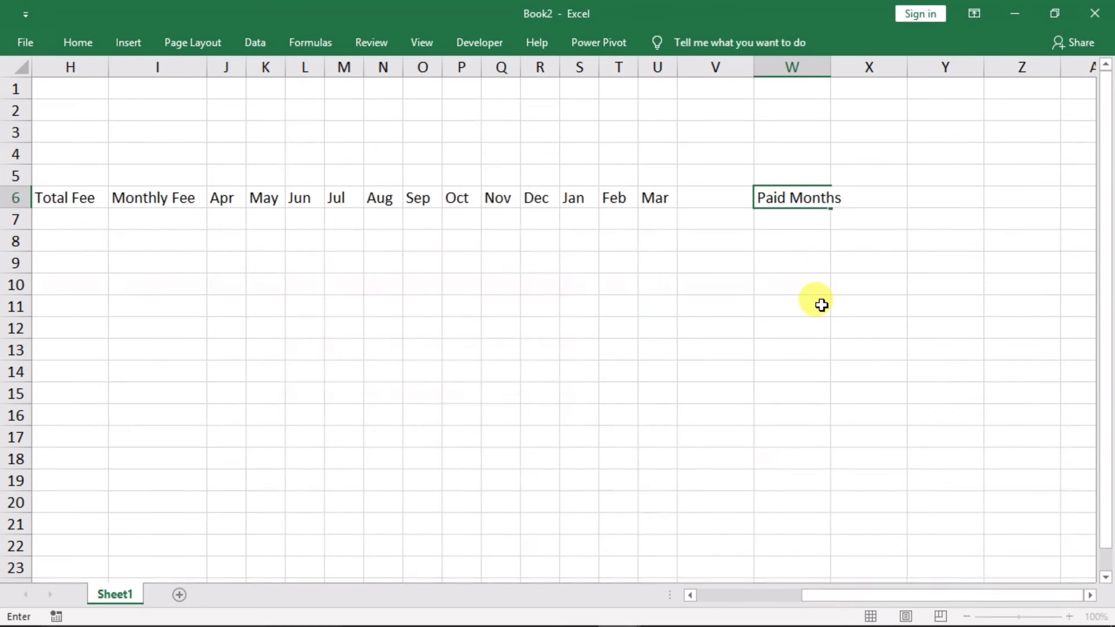
pyautogui.press('Tab')
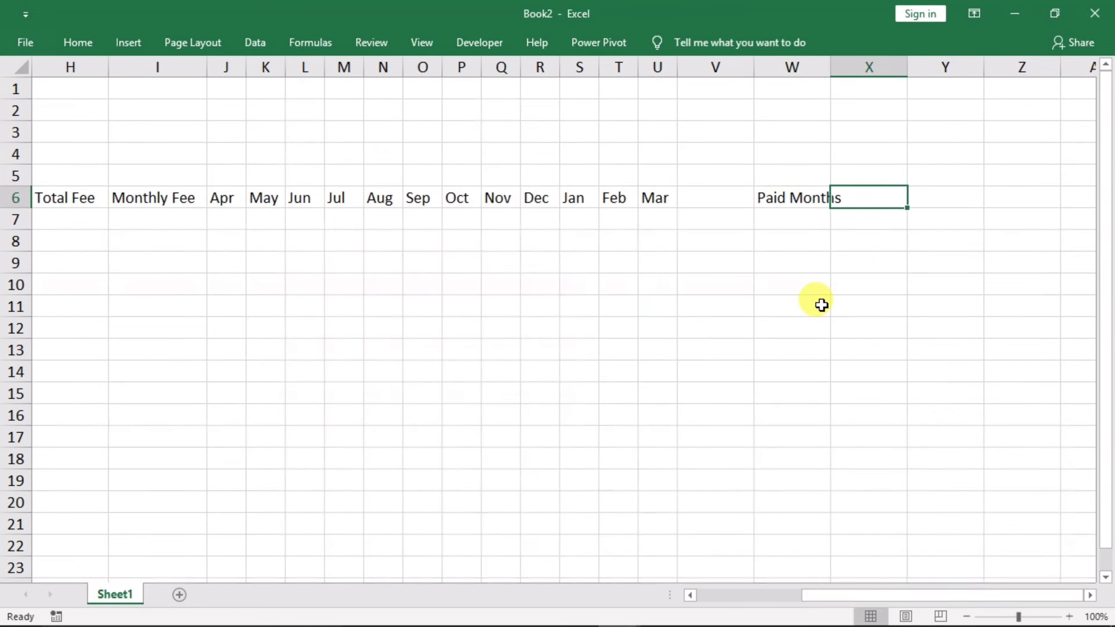
pyautogui.write('Rem')
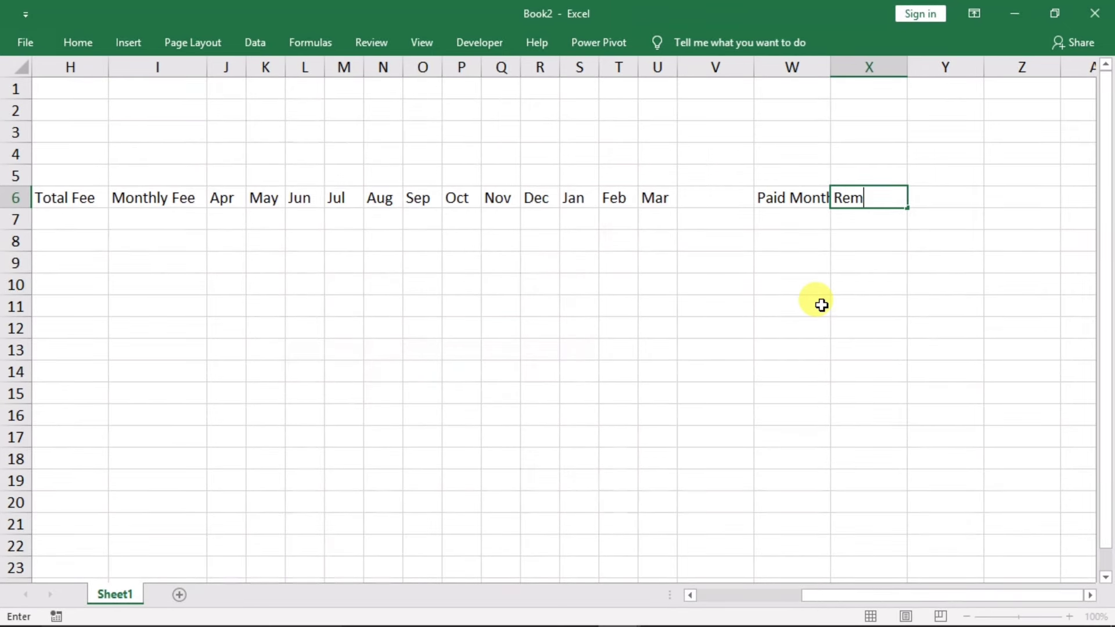
pyautogui.write('. Months')
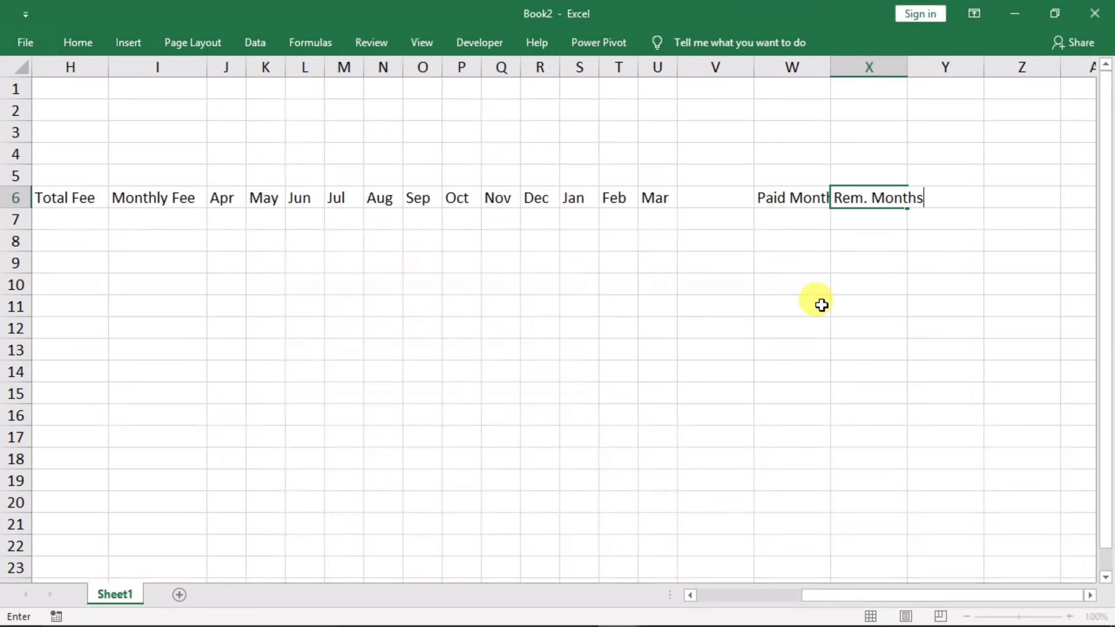
pyautogui.press('Tab')
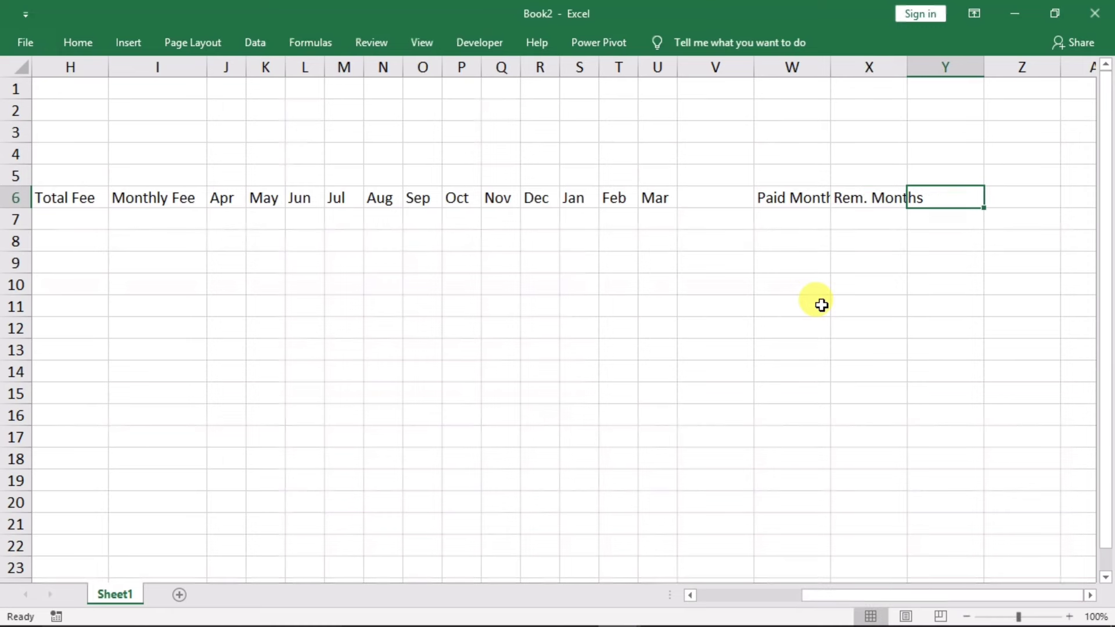
pyautogui.write('Deposit Fee')
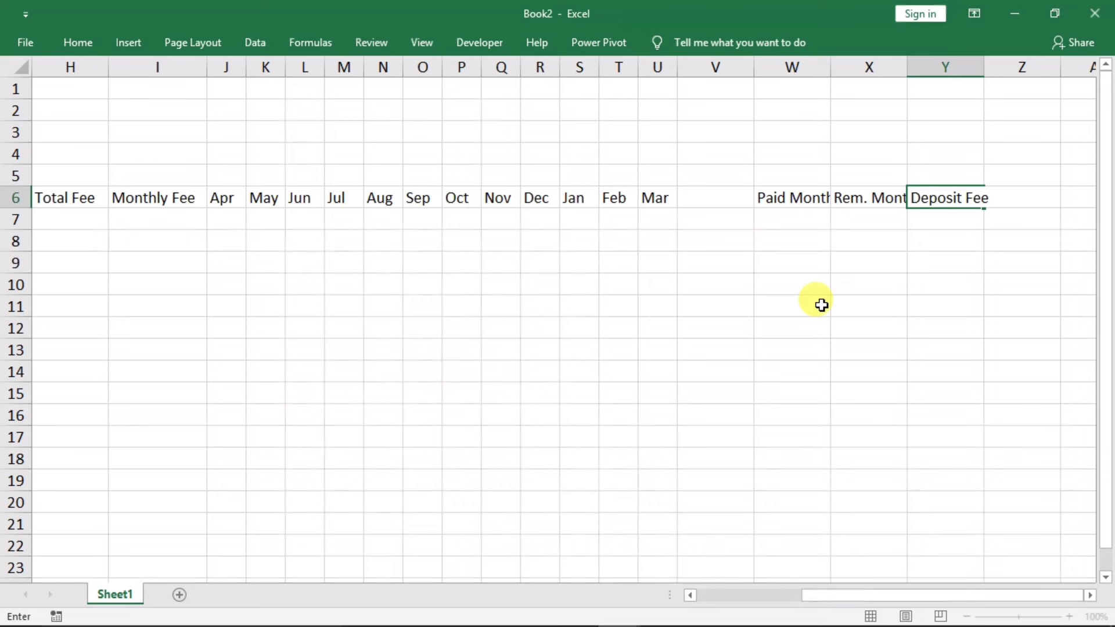
pyautogui.press('Tab')
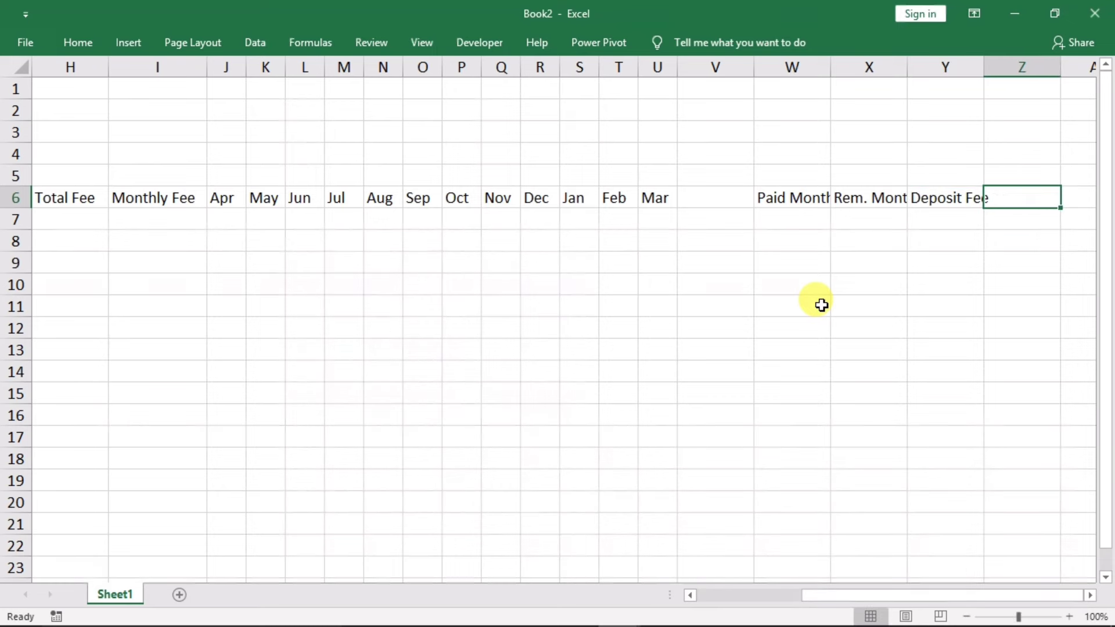
pyautogui.write('Balance')
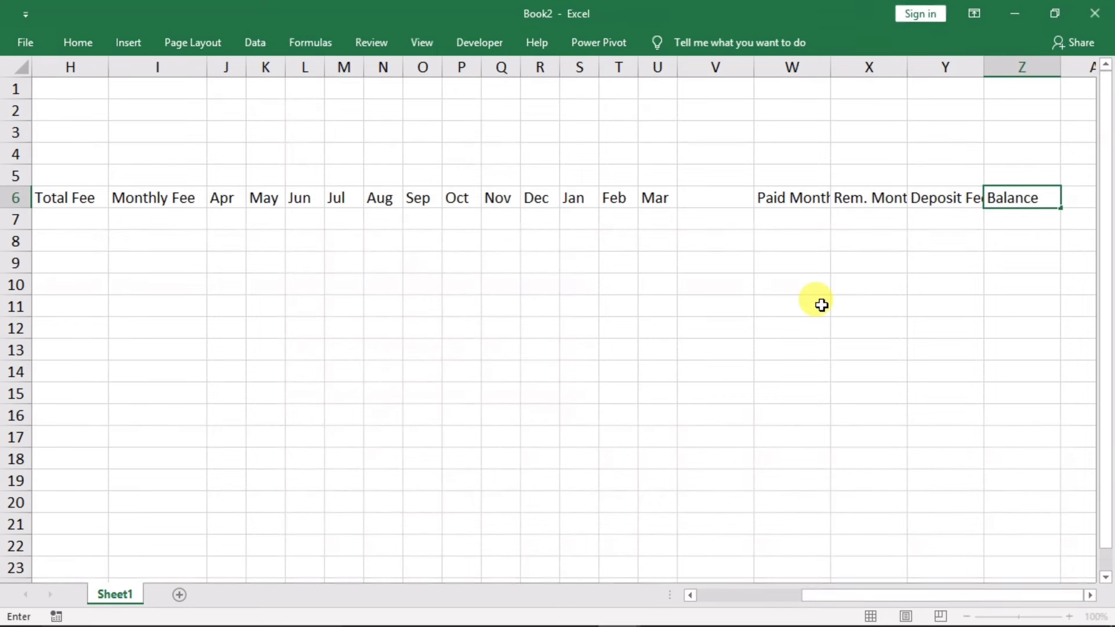
pyautogui.click(791, 286)
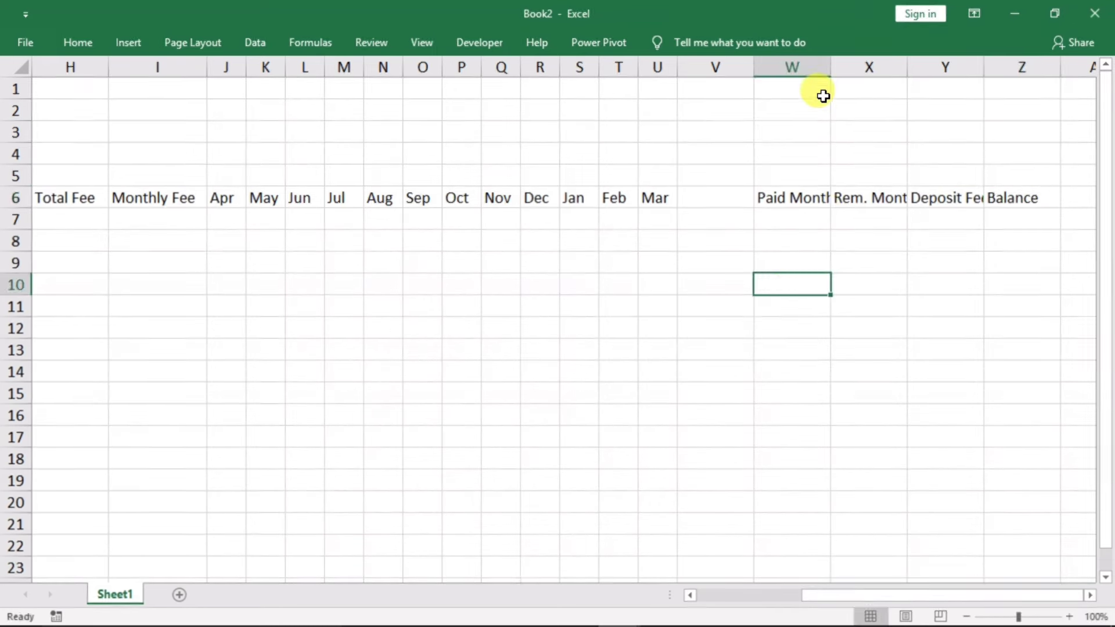
# Step: Widen columns W to Y so the new headers fit
pyautogui.moveTo(810, 67); pyautogui.dragTo(930, 69)
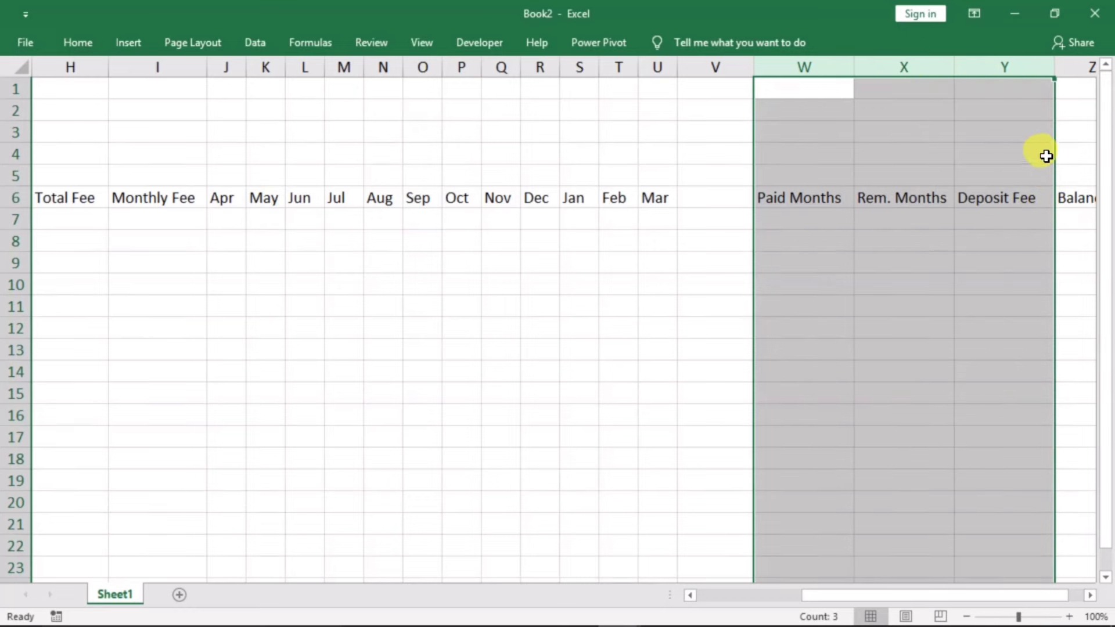
pyautogui.moveTo(955, 68); pyautogui.dragTo(951, 69)
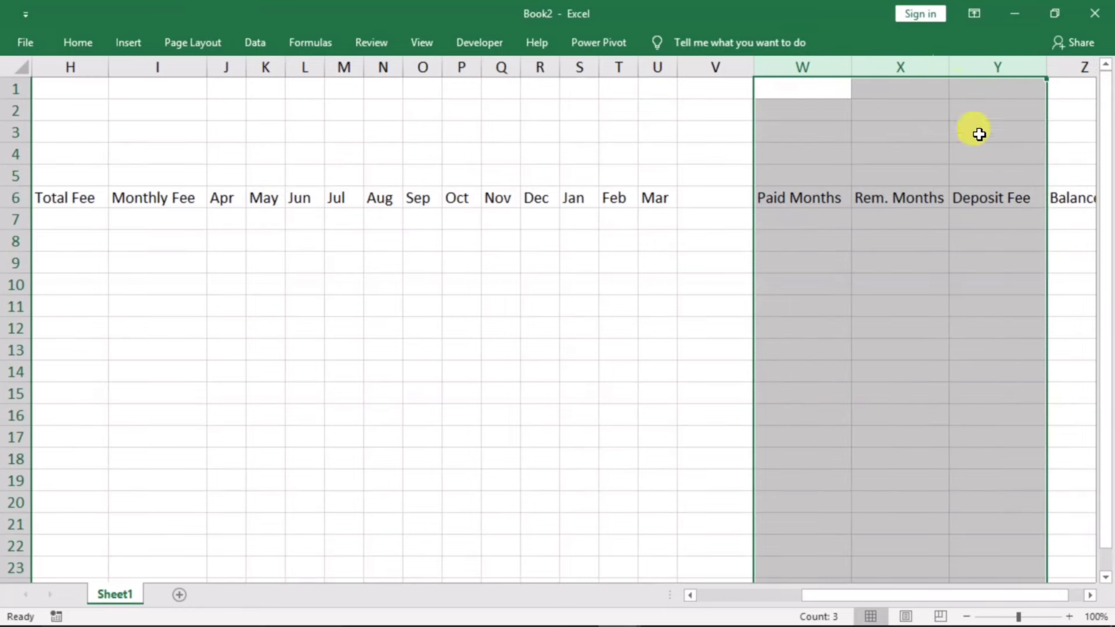
pyautogui.click(1028, 238)
pyautogui.click(1061, 201)
pyautogui.press('Right')
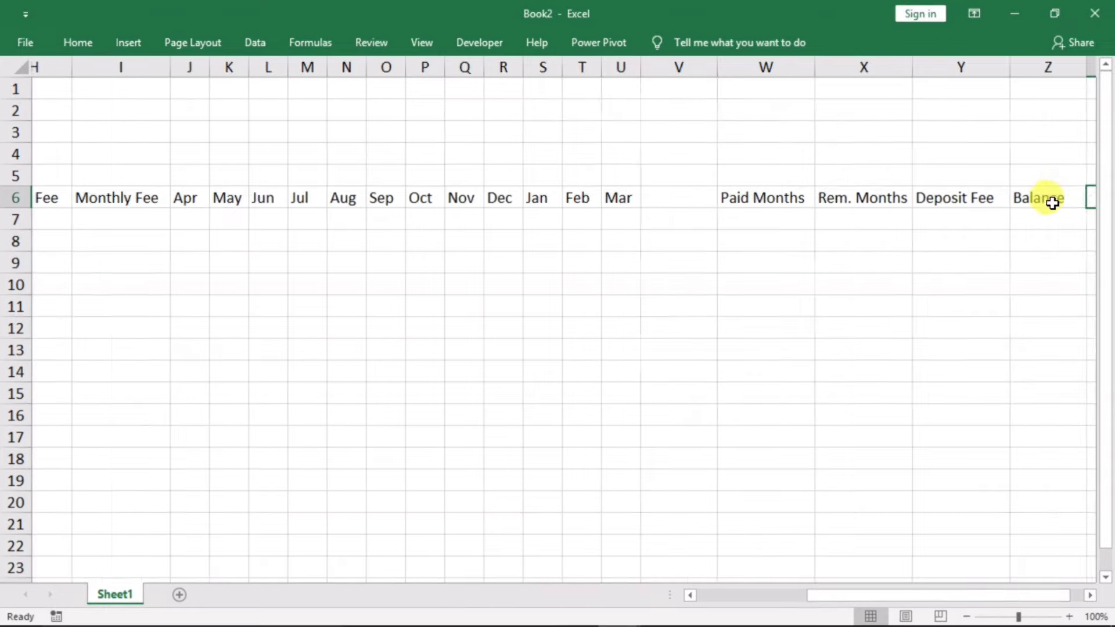
pyautogui.press('Right')
pyautogui.press('Right')
pyautogui.moveTo(779, 199); pyautogui.dragTo(23, 200)
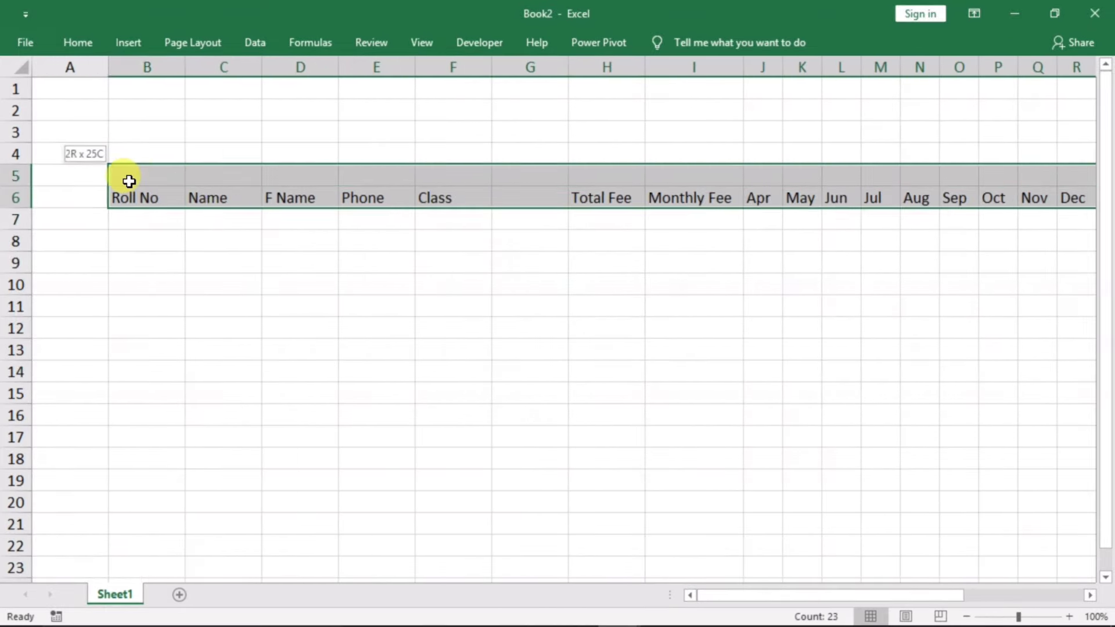
# Step: Fill the header row B6:Z6 yellow
pyautogui.moveTo(23, 201); pyautogui.dragTo(115, 204)
pyautogui.click(76, 42)
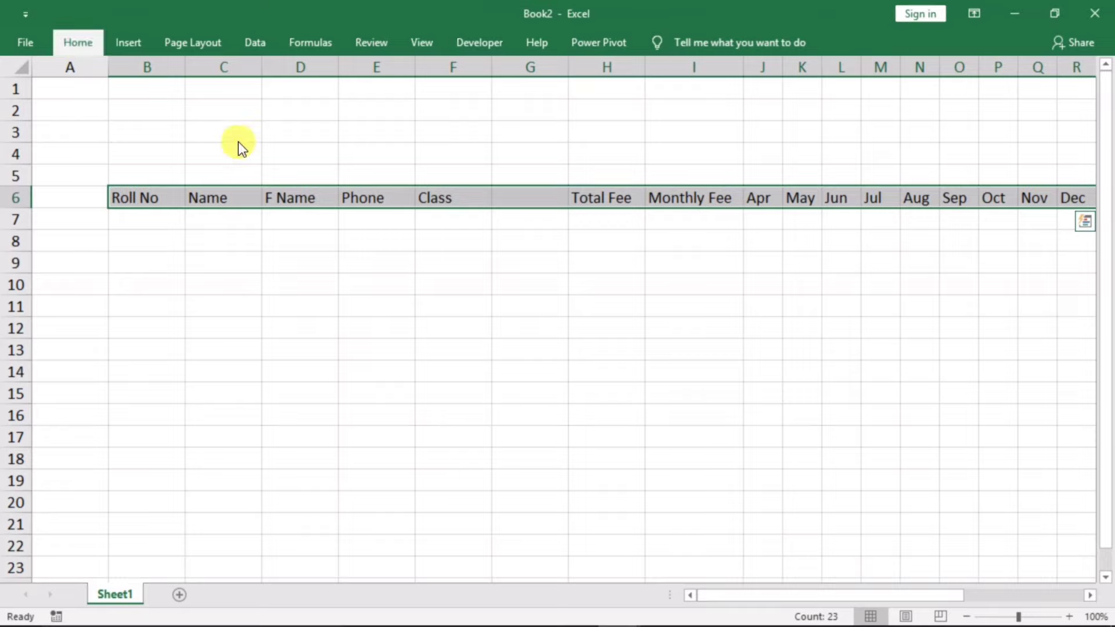
pyautogui.click(238, 104)
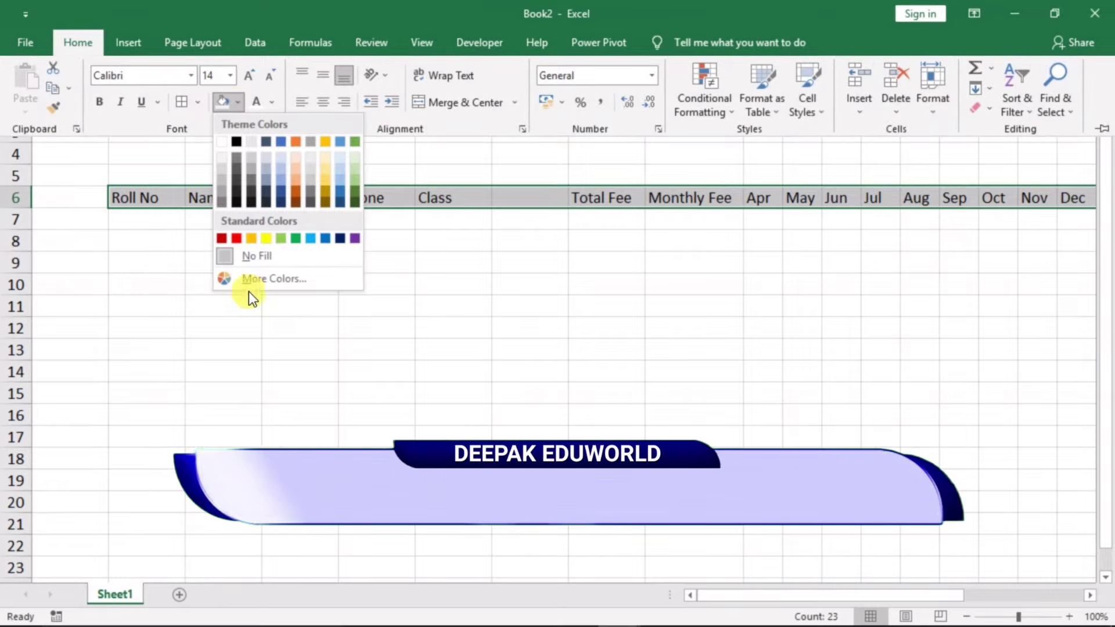
pyautogui.click(266, 238)
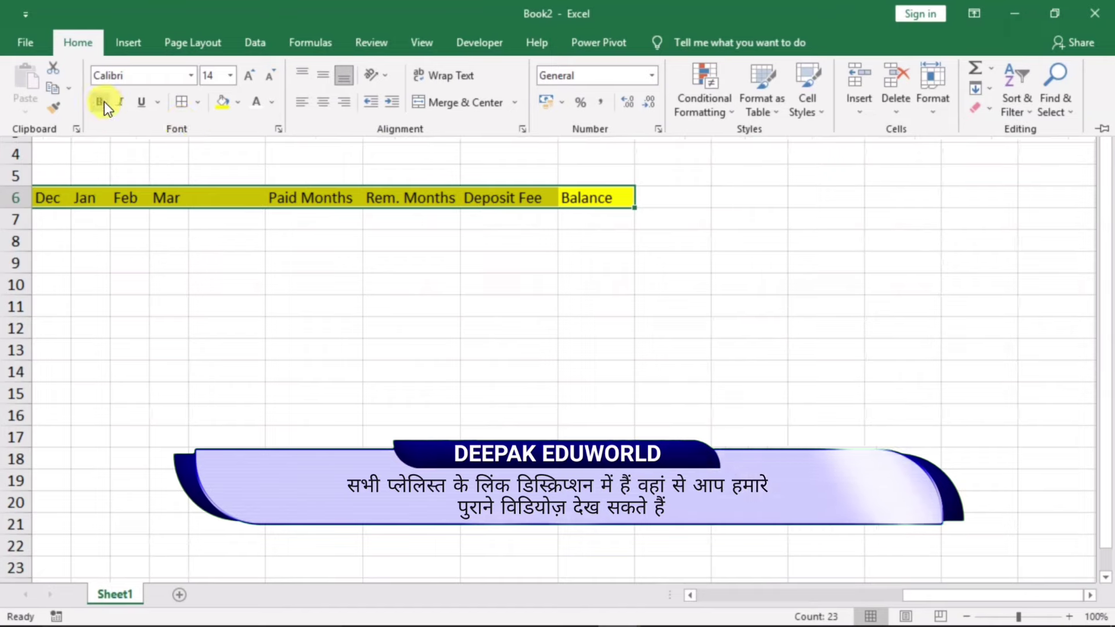
pyautogui.click(373, 293)
# Step: Narrow the Roll No and Class columns and widen Name, F Name and Phone to 9.20
pyautogui.press('Left')
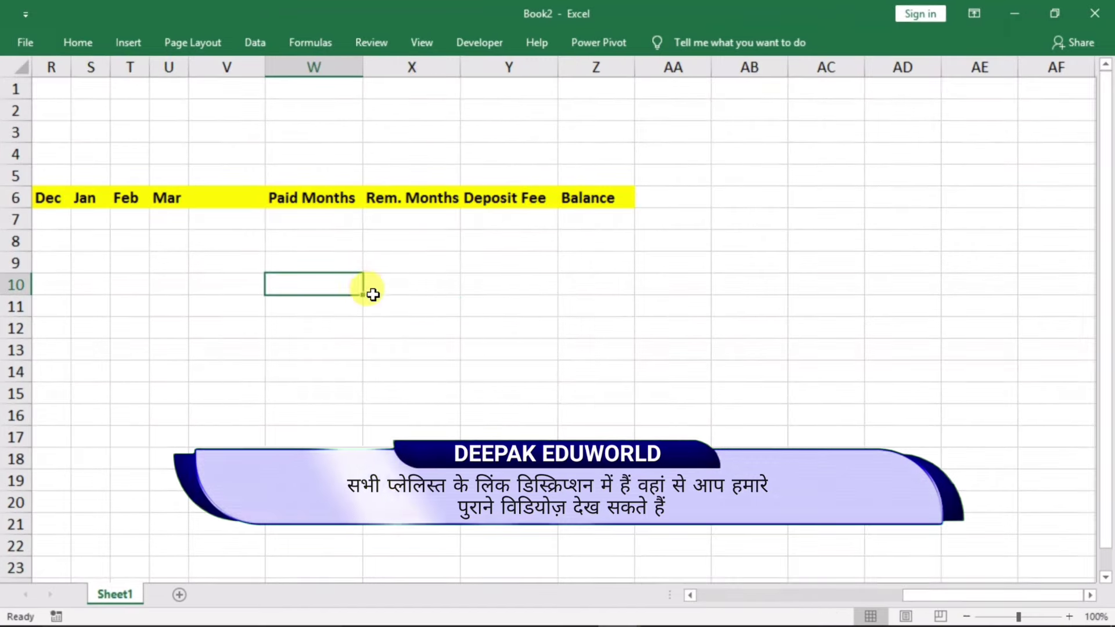
pyautogui.press('Left')
pyautogui.press('Left')
pyautogui.press('Left')
pyautogui.press('Left')
pyautogui.press('Left')
pyautogui.press('Left')
pyautogui.press('Left')
pyautogui.press('Left')
pyautogui.press('Left')
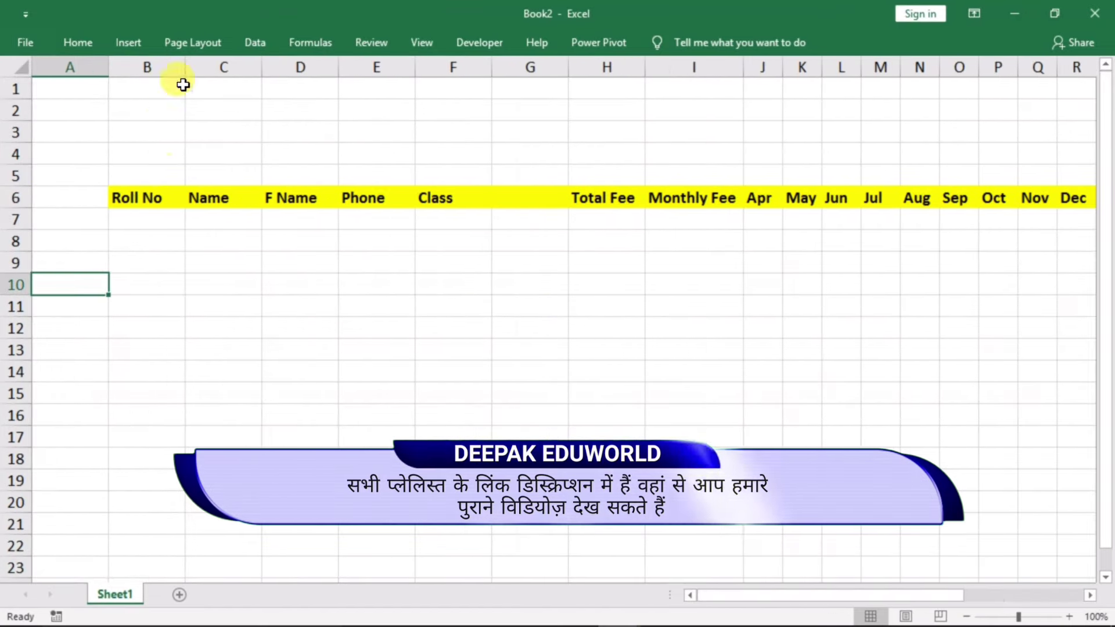
pyautogui.moveTo(185, 66); pyautogui.dragTo(166, 65)
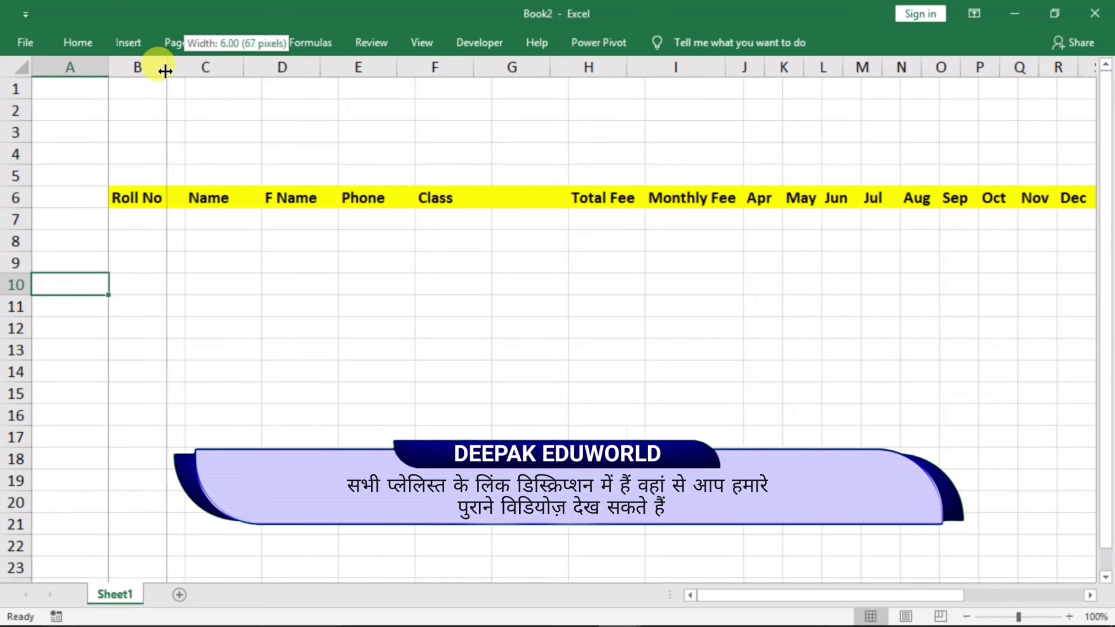
pyautogui.moveTo(473, 76); pyautogui.dragTo(444, 68)
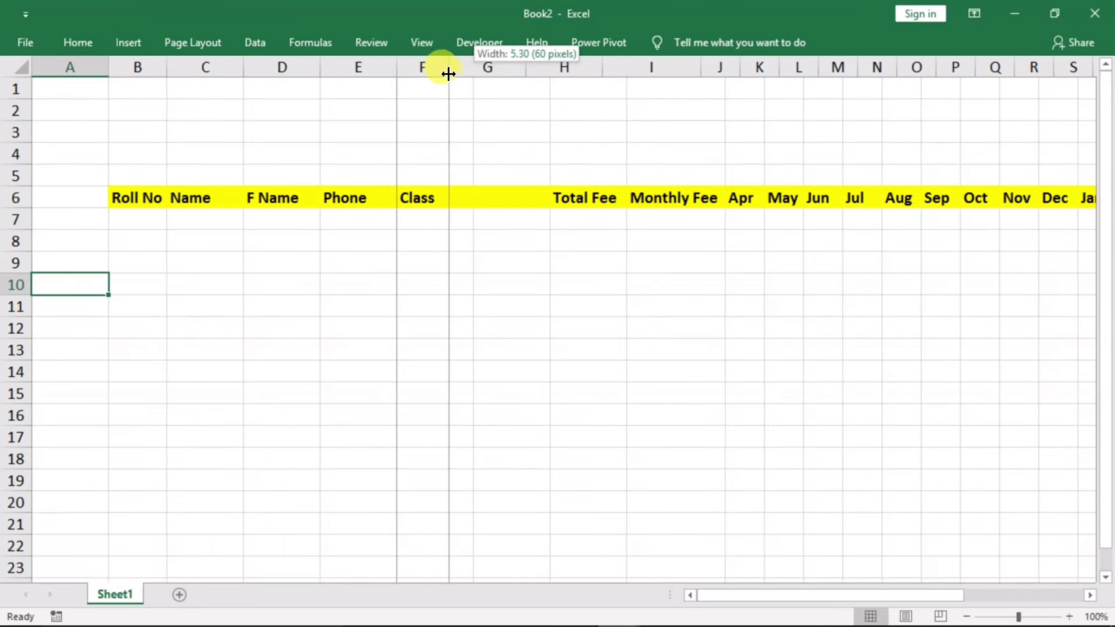
pyautogui.moveTo(359, 69)
pyautogui.mouseDown()
pyautogui.moveTo(217, 60)
pyautogui.moveTo(256, 72)
pyautogui.mouseUp()
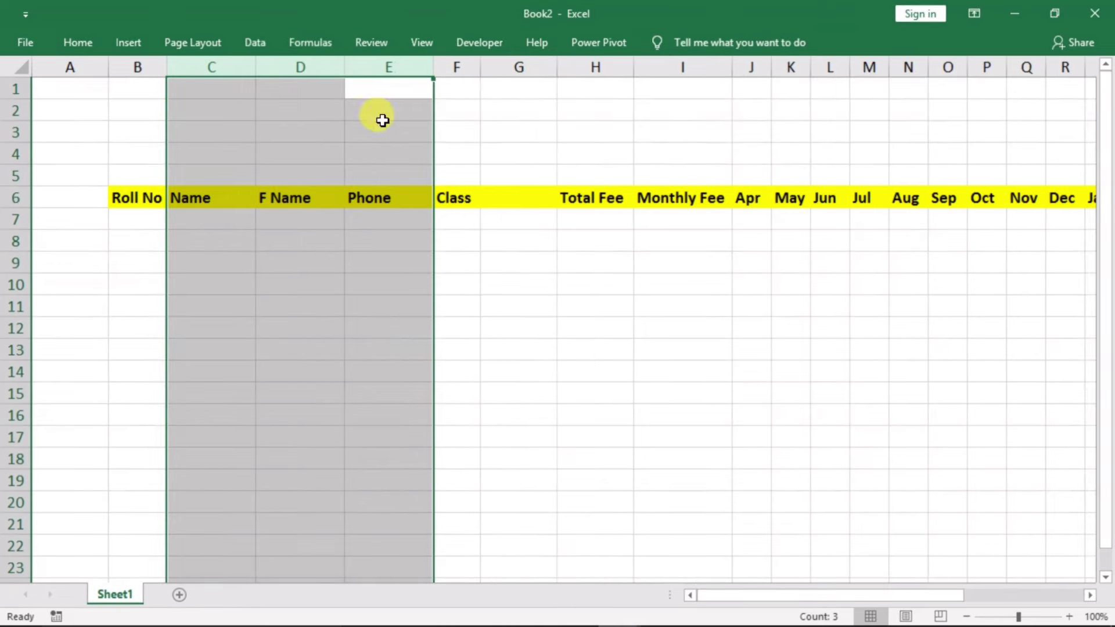
pyautogui.click(491, 304)
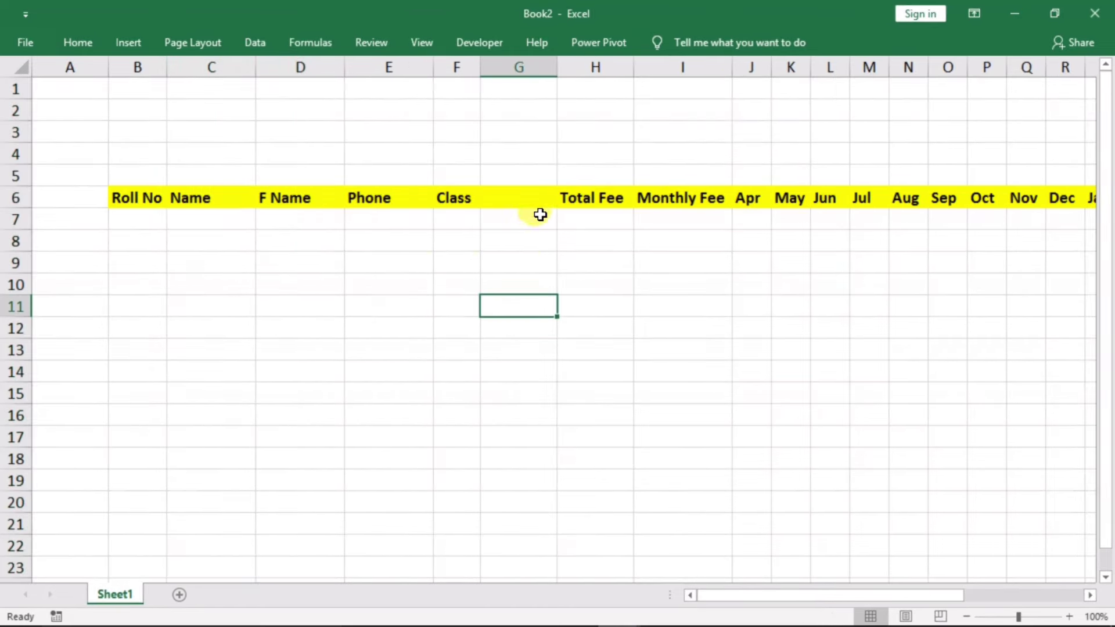
# Step: Apply All Borders to the register block B6:Z22
pyautogui.moveTo(139, 200)
pyautogui.mouseDown()
pyautogui.moveTo(1034, 252)
pyautogui.moveTo(1111, 242)
pyautogui.moveTo(861, 247)
pyautogui.moveTo(906, 262)
pyautogui.moveTo(909, 540)
pyautogui.mouseUp()
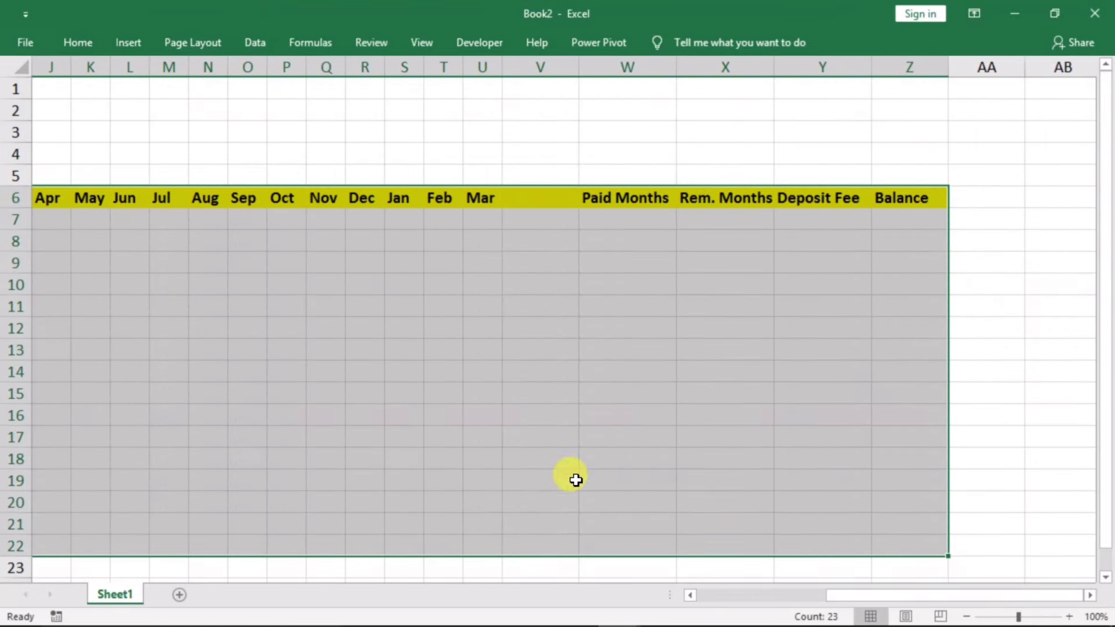
pyautogui.click(68, 42)
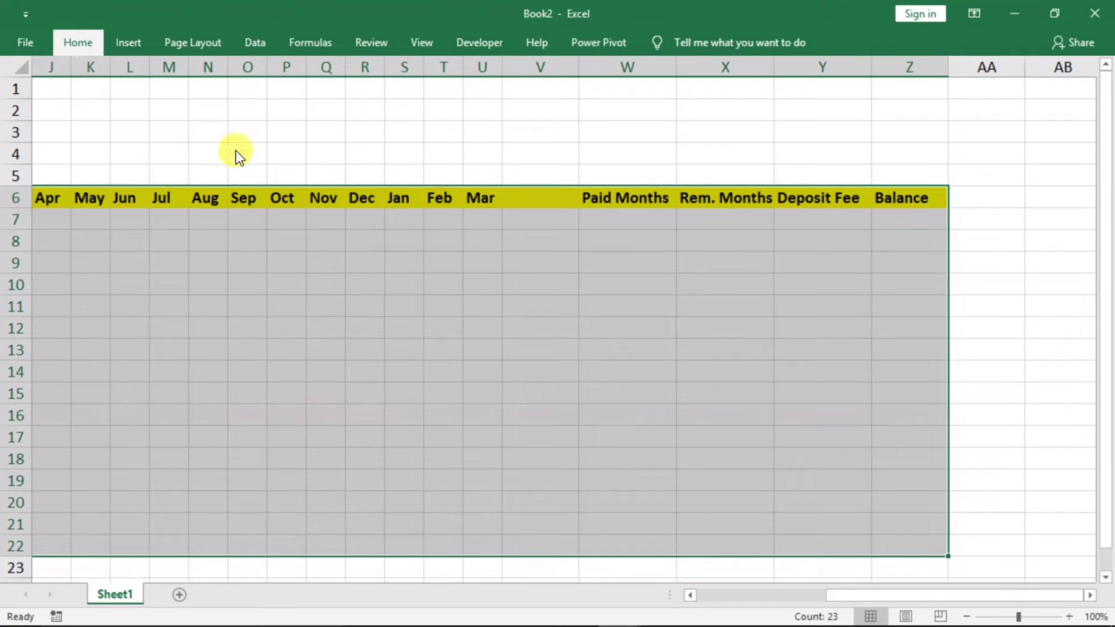
pyautogui.click(198, 103)
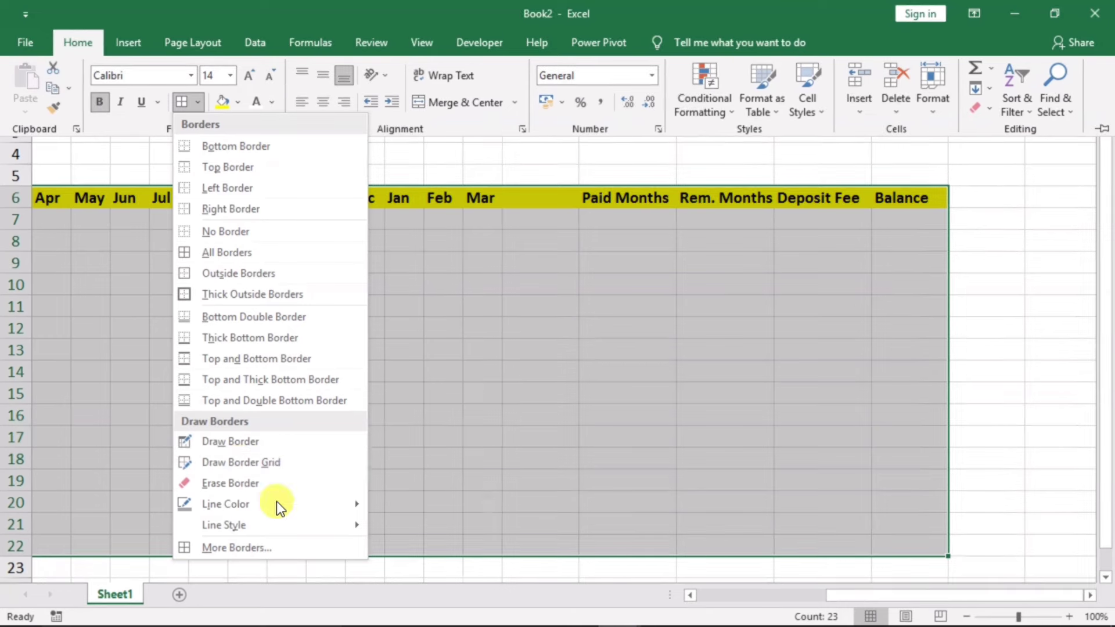
pyautogui.moveTo(225, 504)
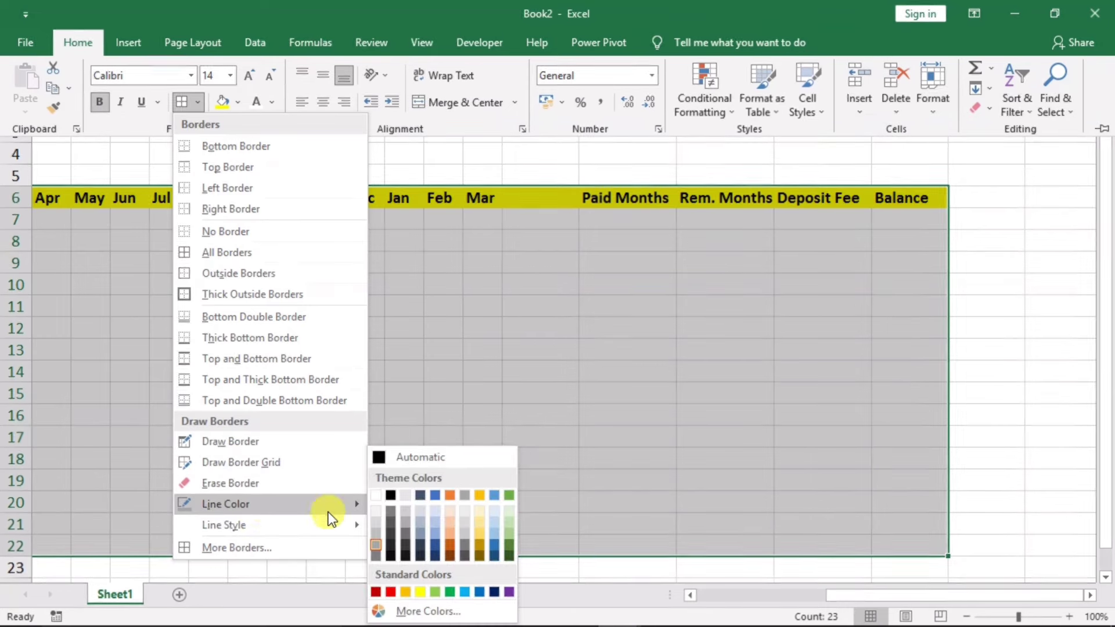
pyautogui.click(379, 556)
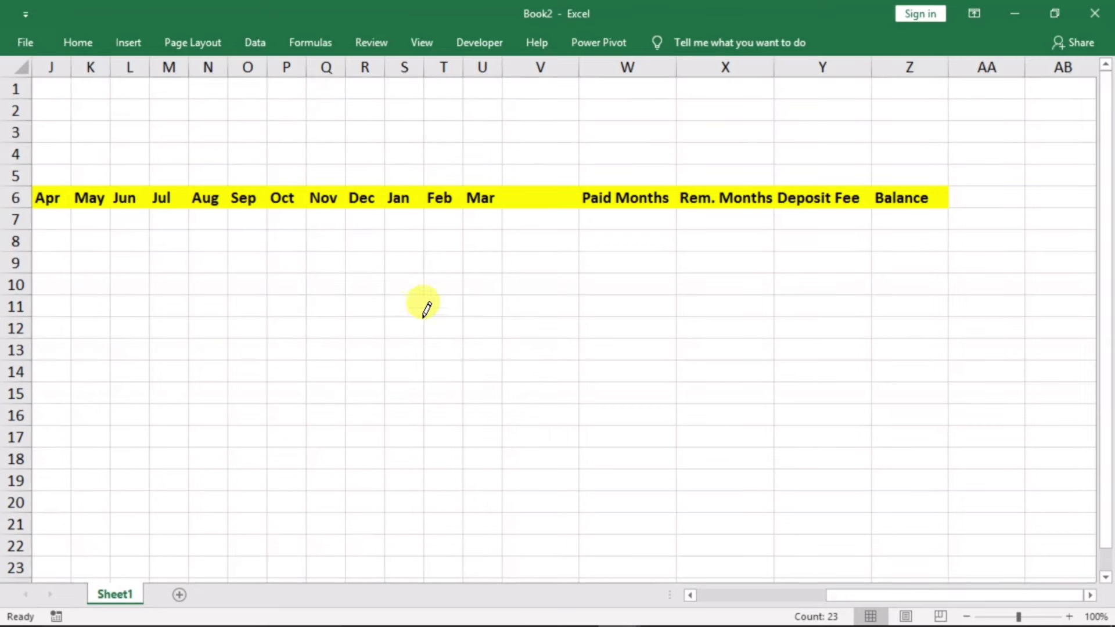
pyautogui.press('Escape')
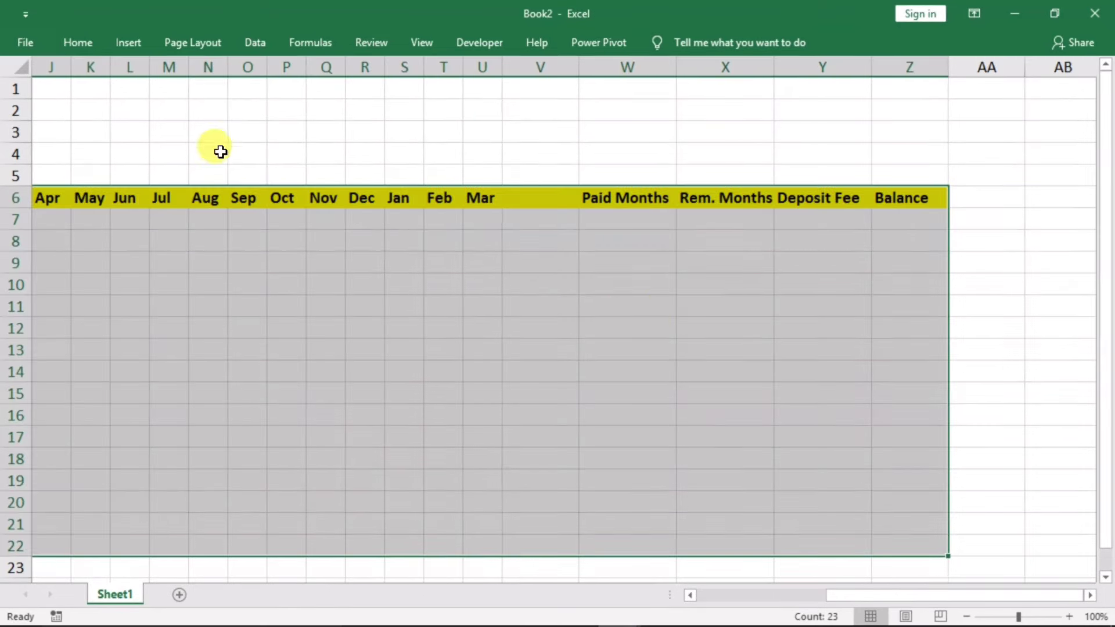
pyautogui.click(92, 44)
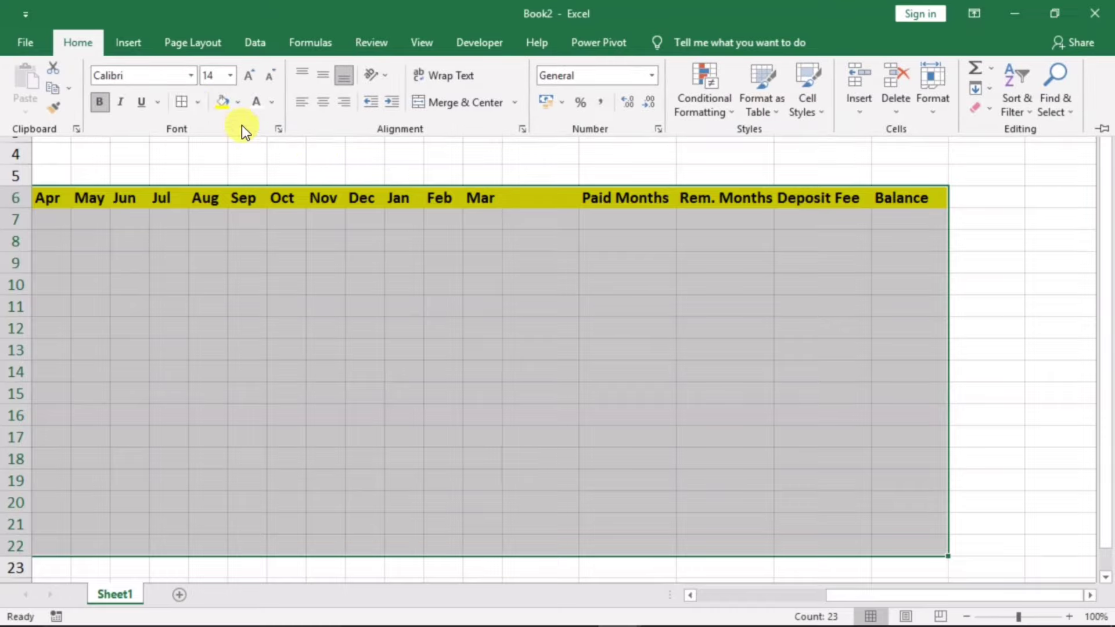
pyautogui.click(197, 107)
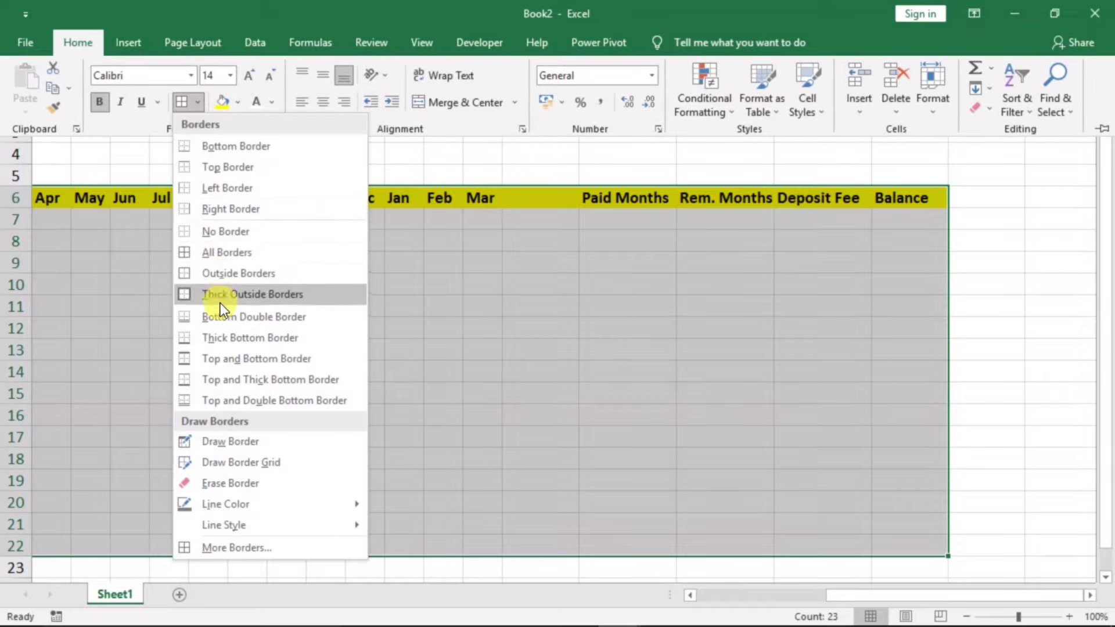
pyautogui.click(199, 253)
pyautogui.hscroll(-5, 541, 356)
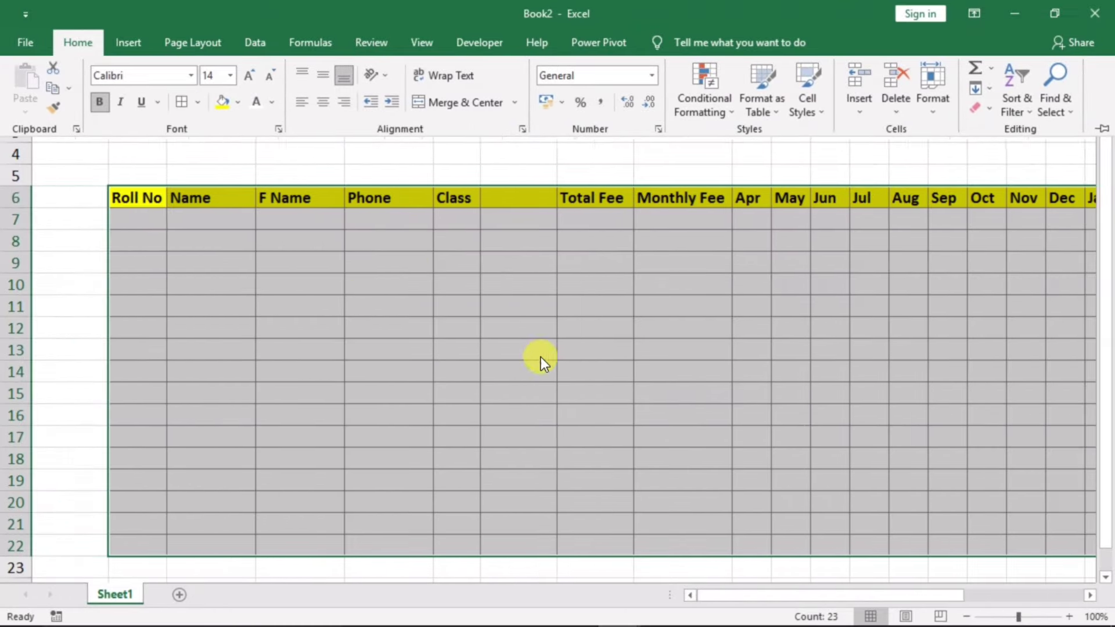
pyautogui.click(316, 360)
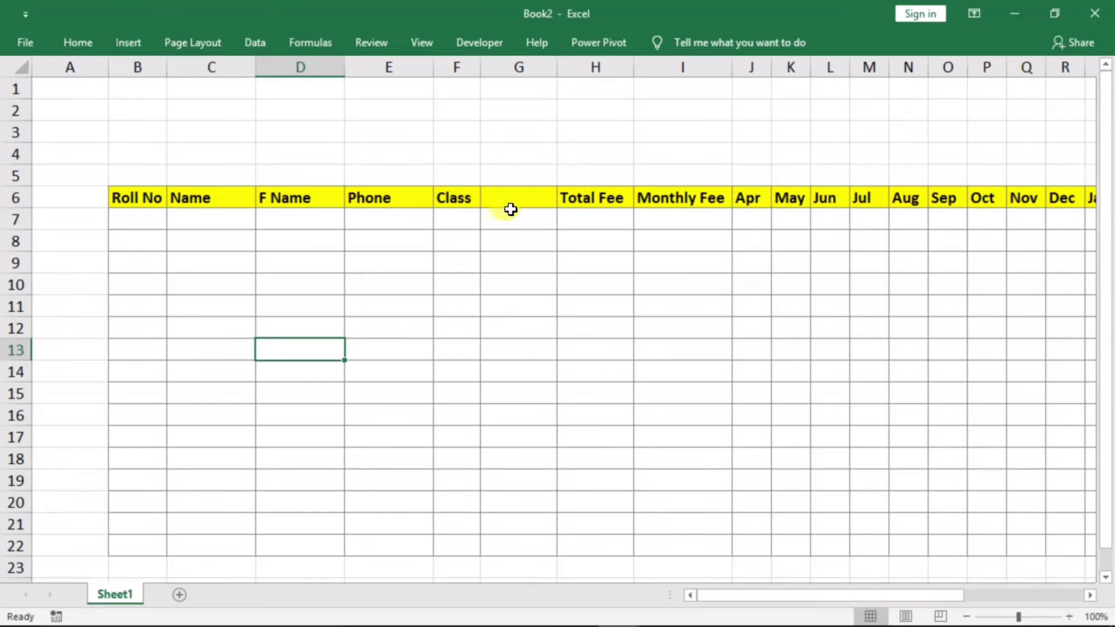
# Step: Make column G a narrow black divider and set the Total Fee and Monthly Fee headers white-on-black
pyautogui.moveTo(507, 199); pyautogui.dragTo(493, 538)
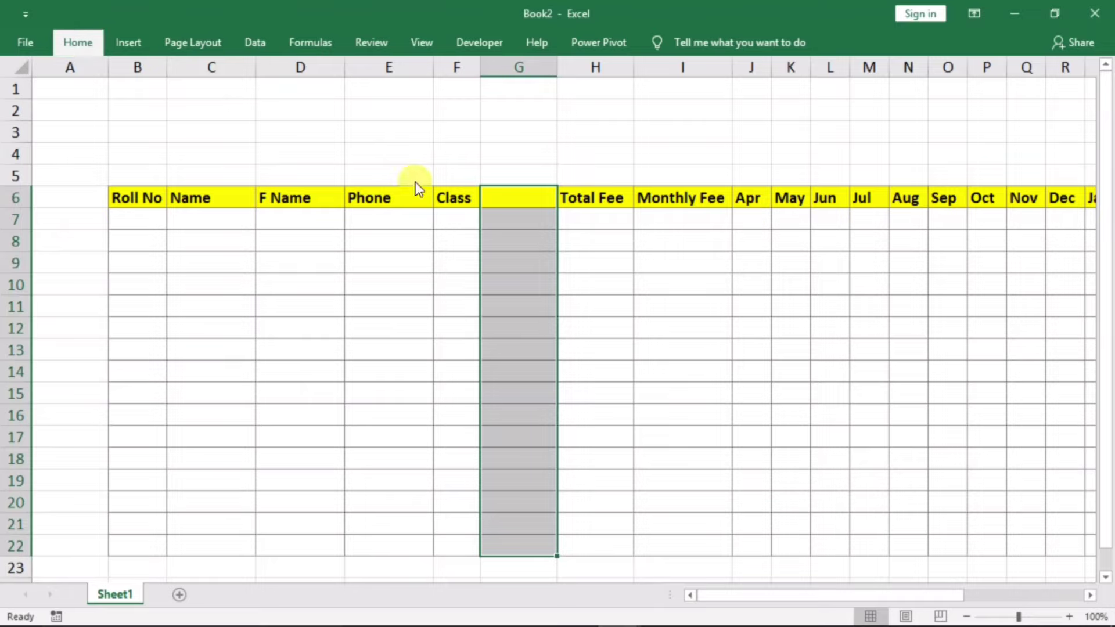
pyautogui.click(240, 105)
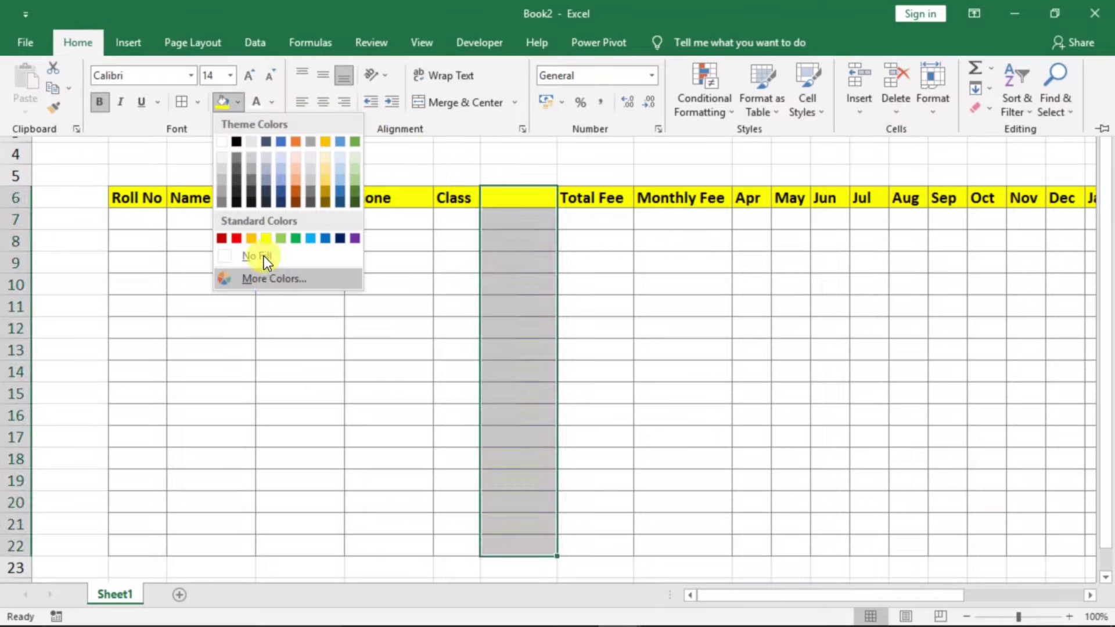
pyautogui.click(235, 141)
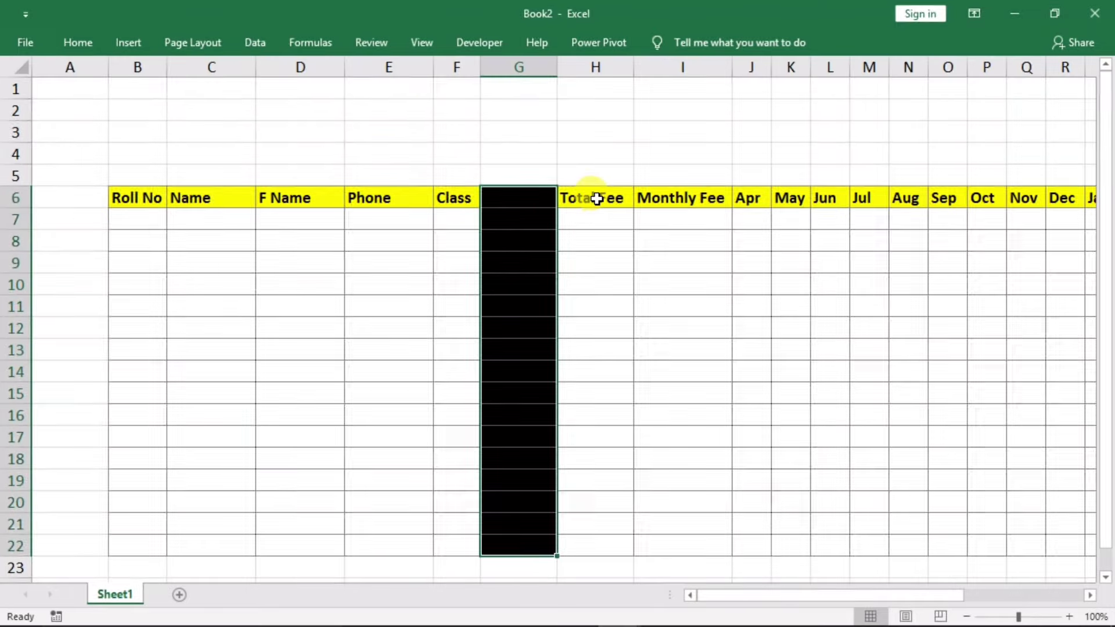
pyautogui.moveTo(598, 199); pyautogui.dragTo(674, 201)
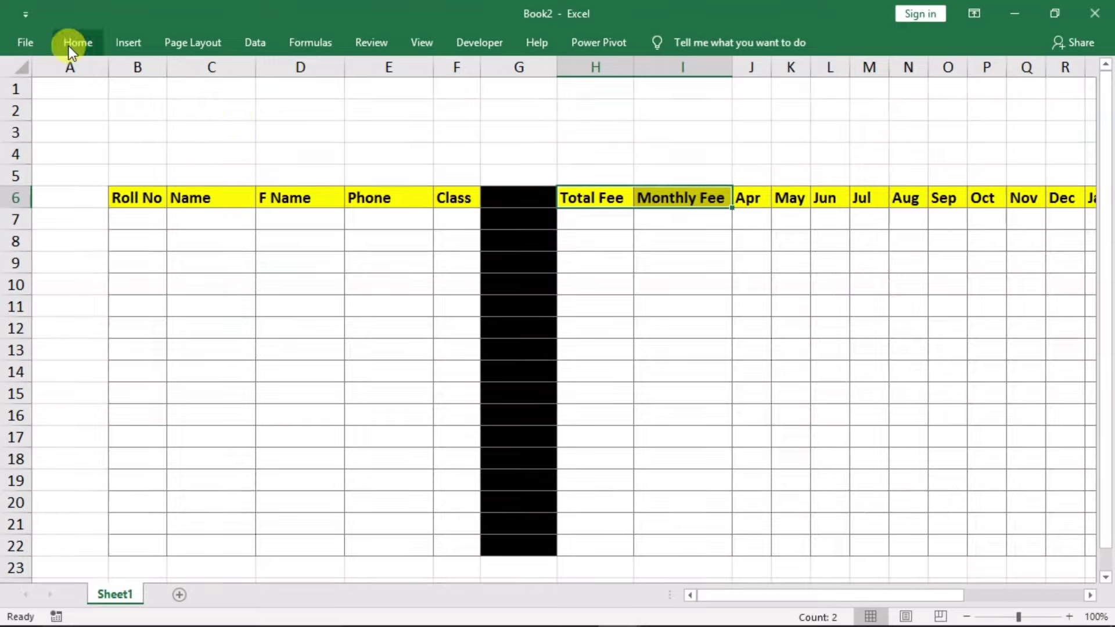
pyautogui.click(76, 43)
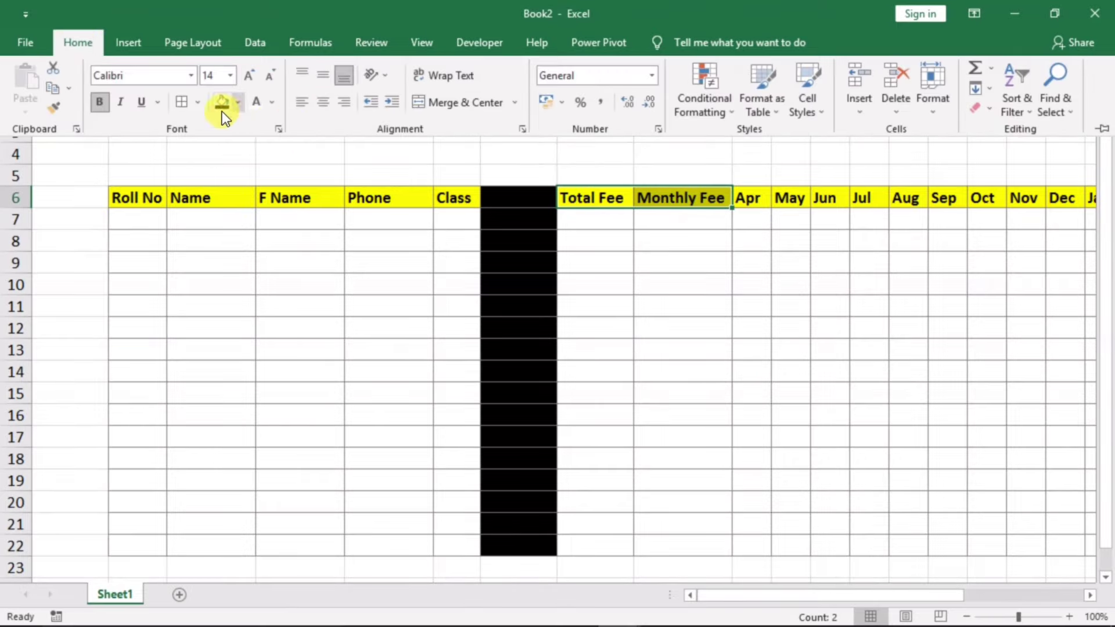
pyautogui.click(224, 105)
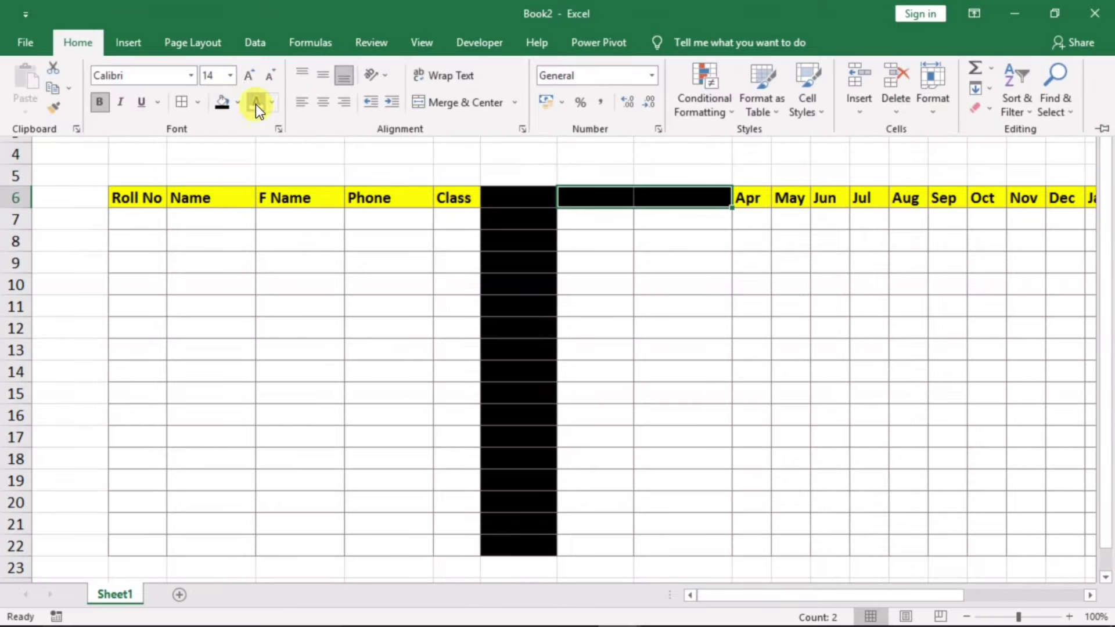
pyautogui.hotkey('ctrl', 'F1')
pyautogui.click(543, 222)
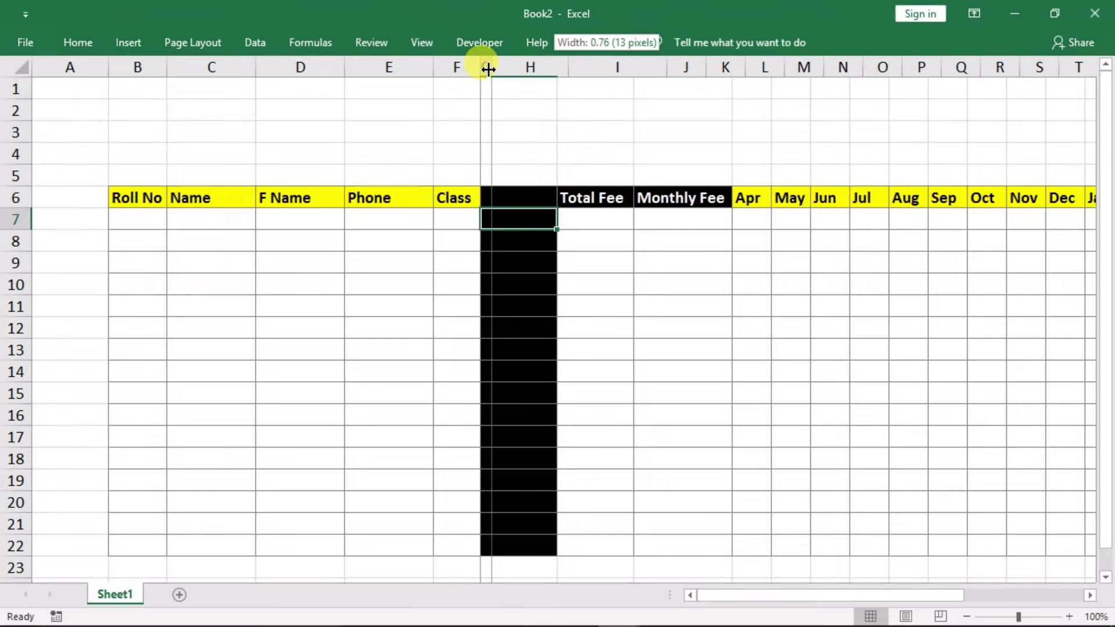
pyautogui.moveTo(551, 63); pyautogui.dragTo(491, 63)
pyautogui.click(581, 303)
pyautogui.click(598, 372)
pyautogui.click(603, 438)
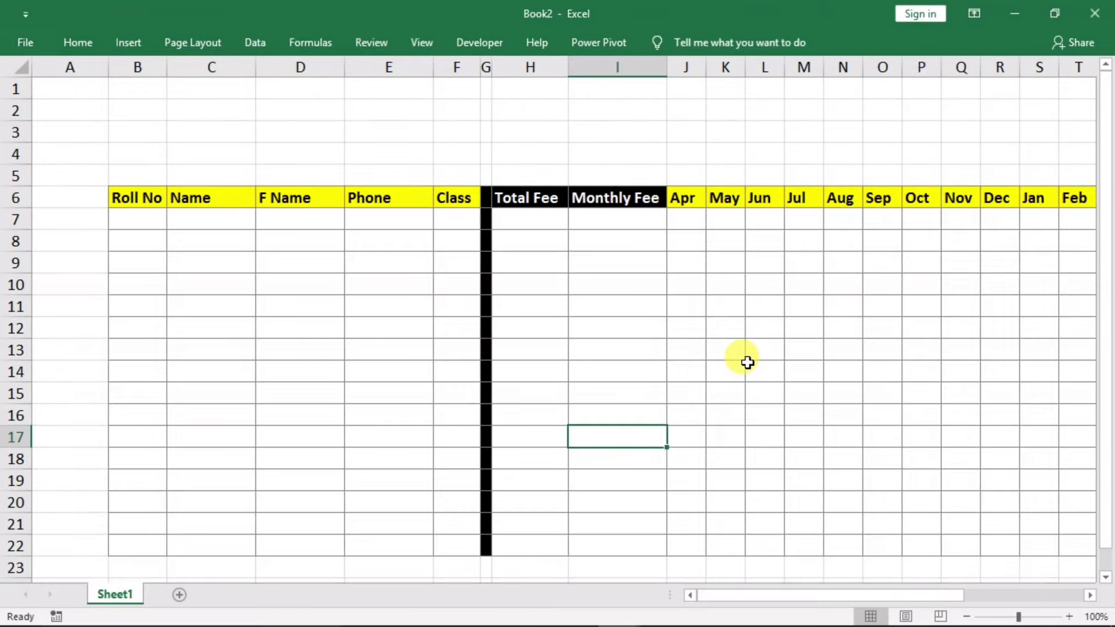
# Step: Shade the Total Fee and Monthly Fee cells H7:I22 light grey
pyautogui.moveTo(529, 234)
pyautogui.mouseDown()
pyautogui.moveTo(609, 227)
pyautogui.moveTo(618, 546)
pyautogui.mouseUp()
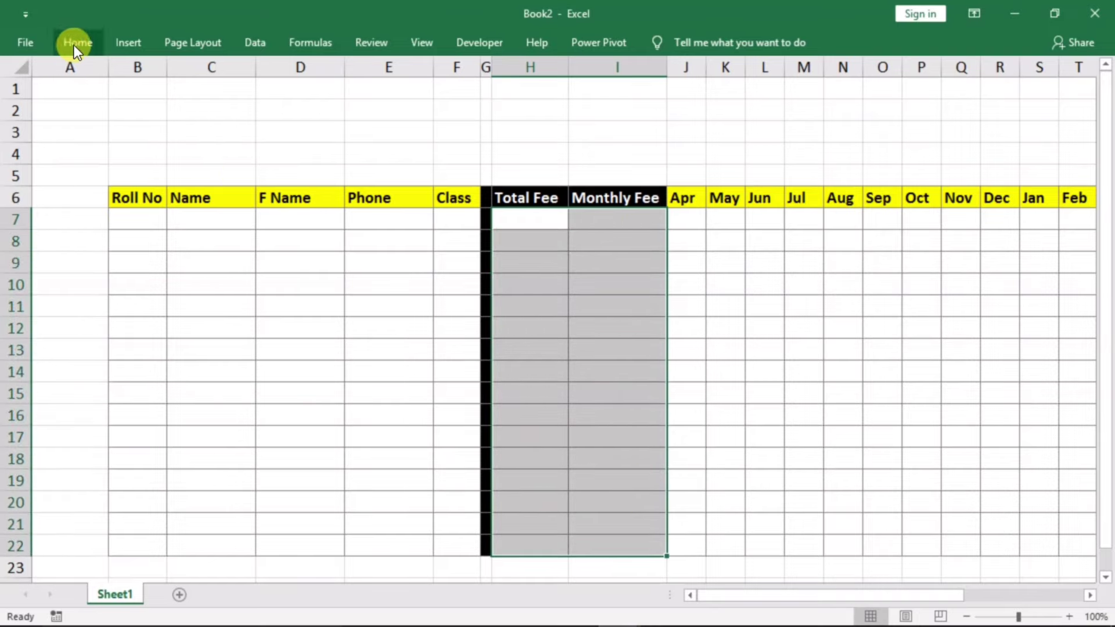
pyautogui.click(240, 108)
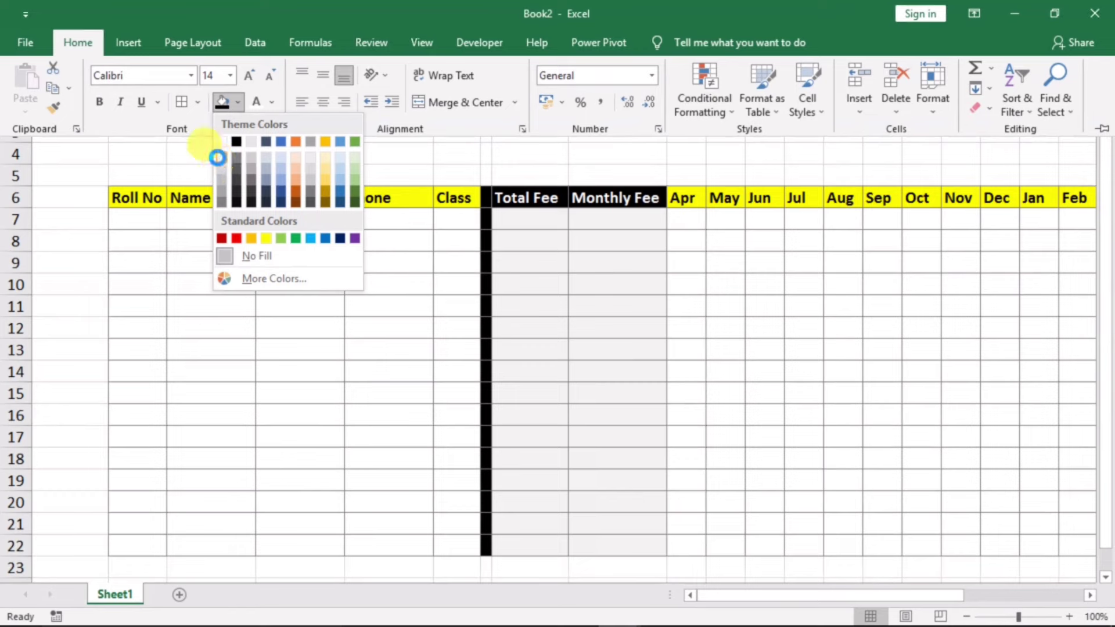
pyautogui.click(220, 158)
pyautogui.click(733, 349)
pyautogui.press('Right')
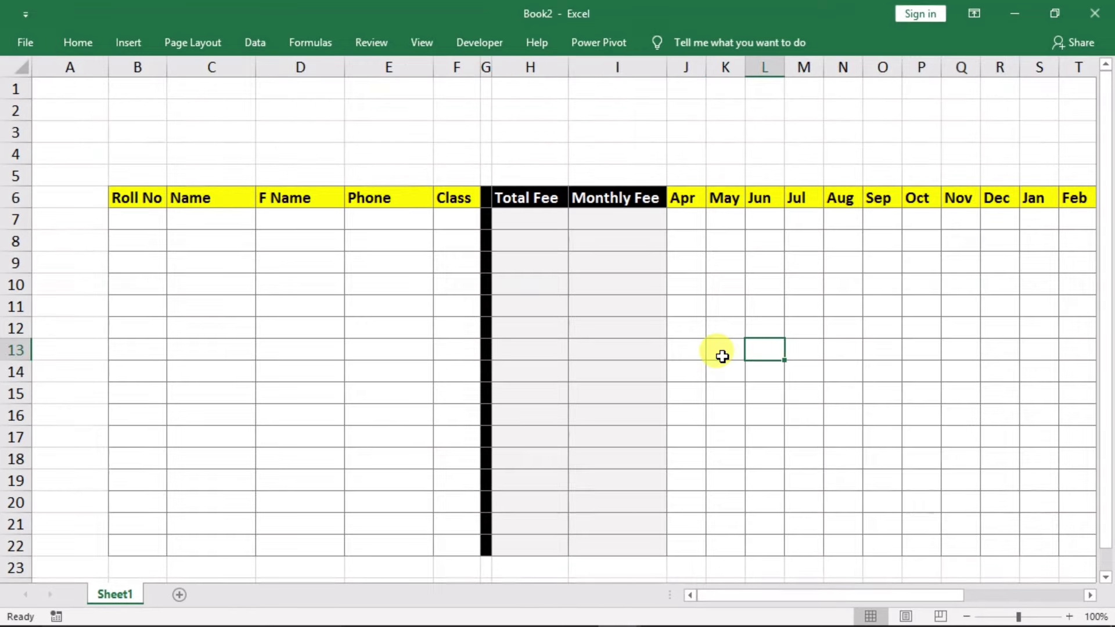
pyautogui.press('Right')
pyautogui.press('Right')
pyautogui.press('Right')
pyautogui.press('Right')
pyautogui.press('Right')
pyautogui.press('Right')
pyautogui.press('Right')
pyautogui.press('Right')
pyautogui.press('Right')
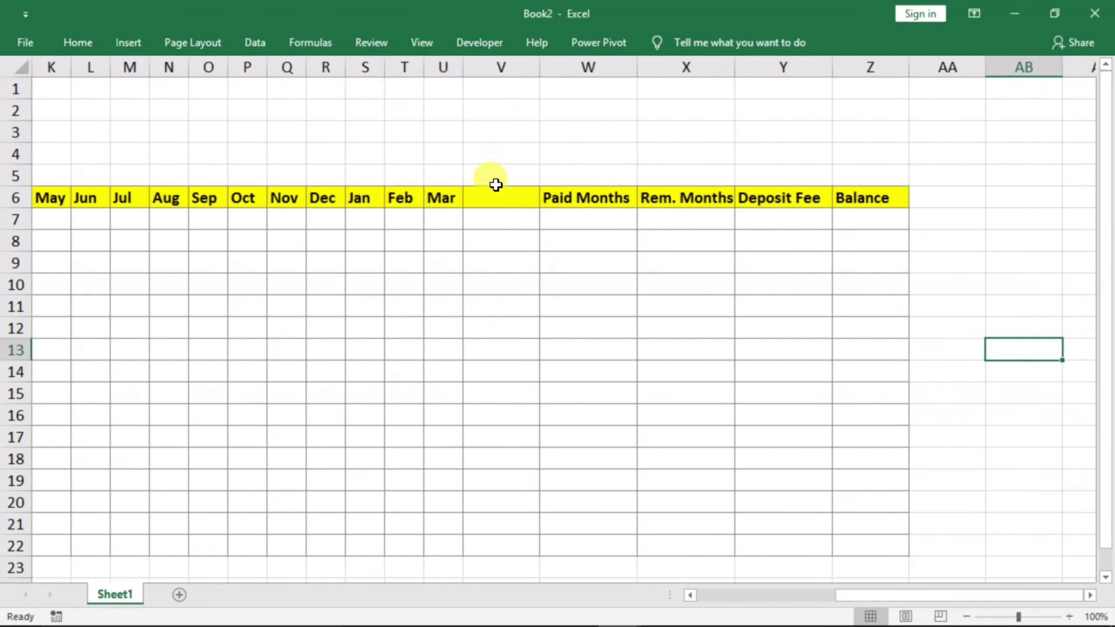
# Step: Fill column V6:V22 black and narrow it to a thin divider
pyautogui.moveTo(498, 220); pyautogui.dragTo(500, 545)
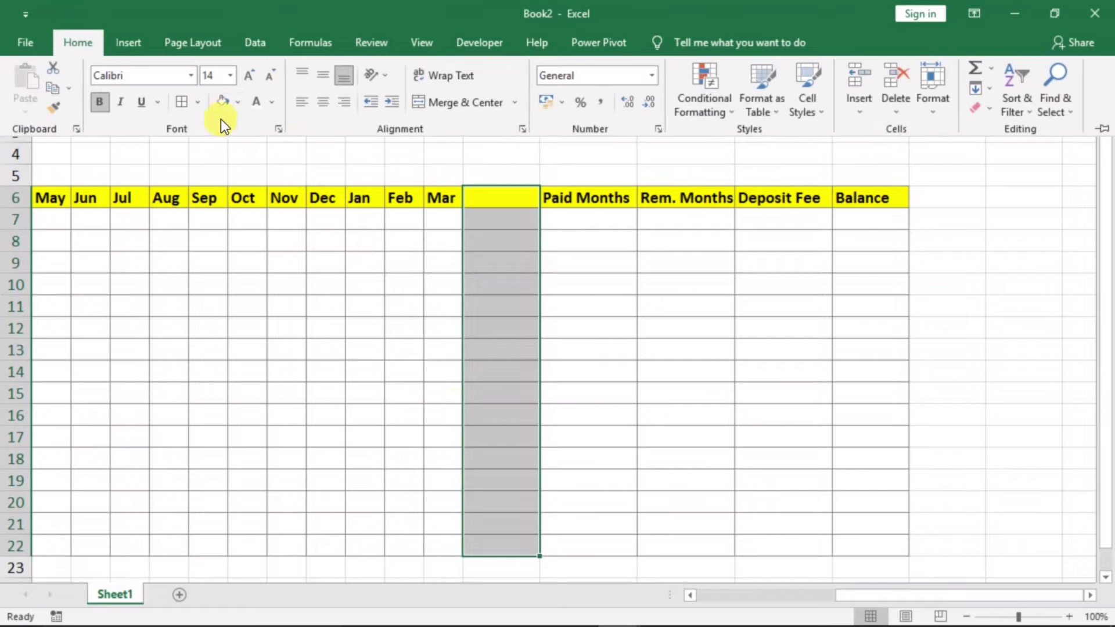
pyautogui.click(237, 103)
pyautogui.click(238, 141)
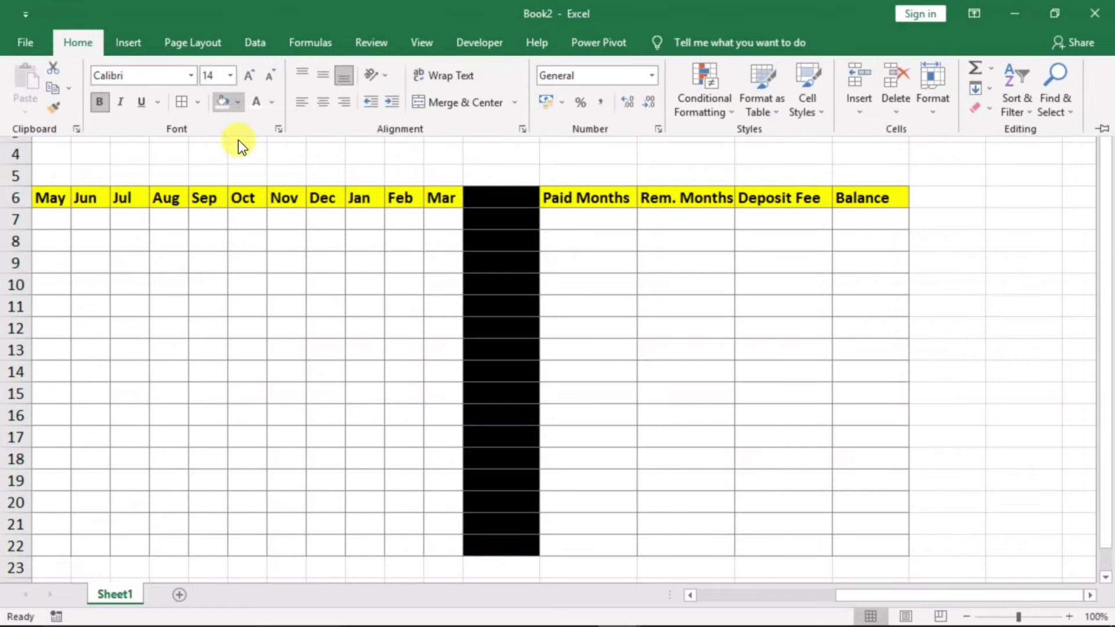
pyautogui.moveTo(540, 69); pyautogui.dragTo(476, 69)
pyautogui.click(530, 225)
# Step: Give the Paid Months through Balance headers W6:Z6 a black fill with white text
pyautogui.click(514, 197)
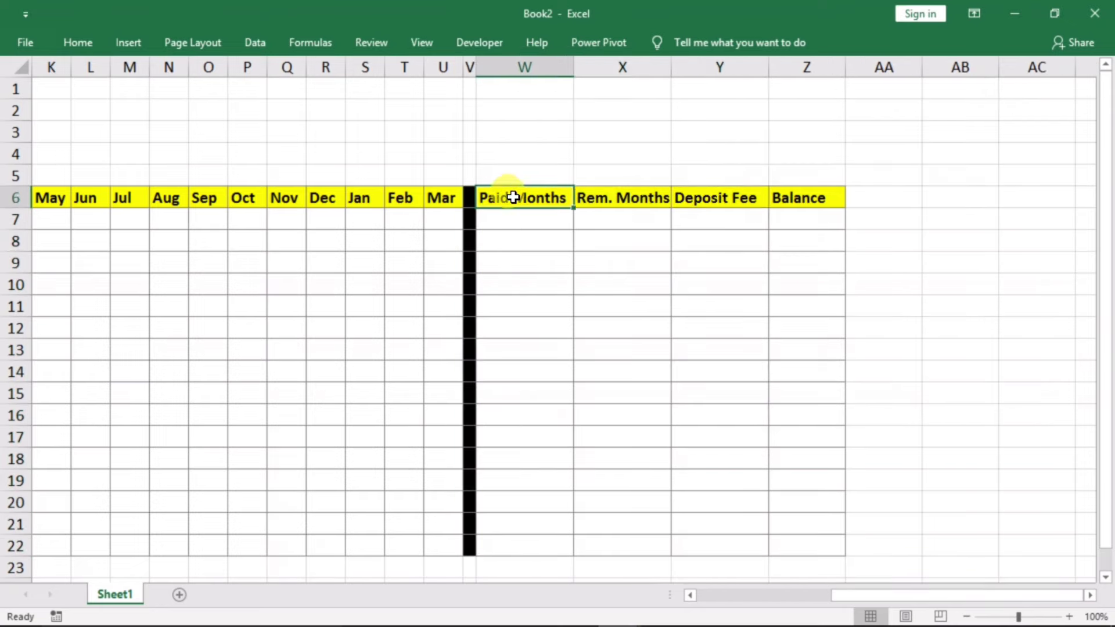
pyautogui.moveTo(513, 197); pyautogui.dragTo(778, 198)
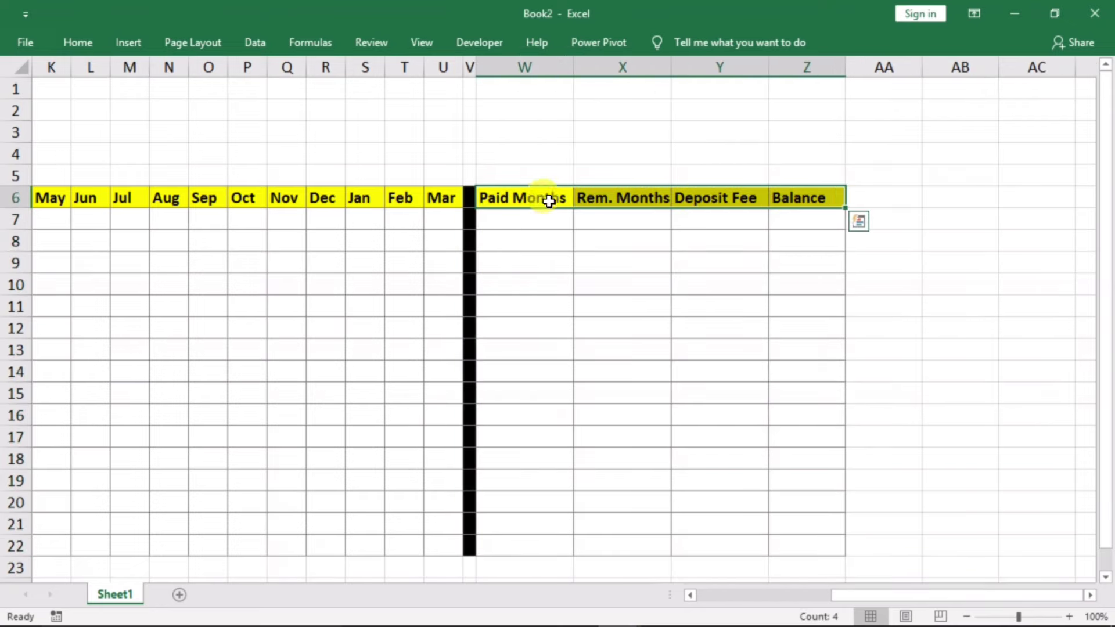
pyautogui.click(78, 42)
pyautogui.click(222, 102)
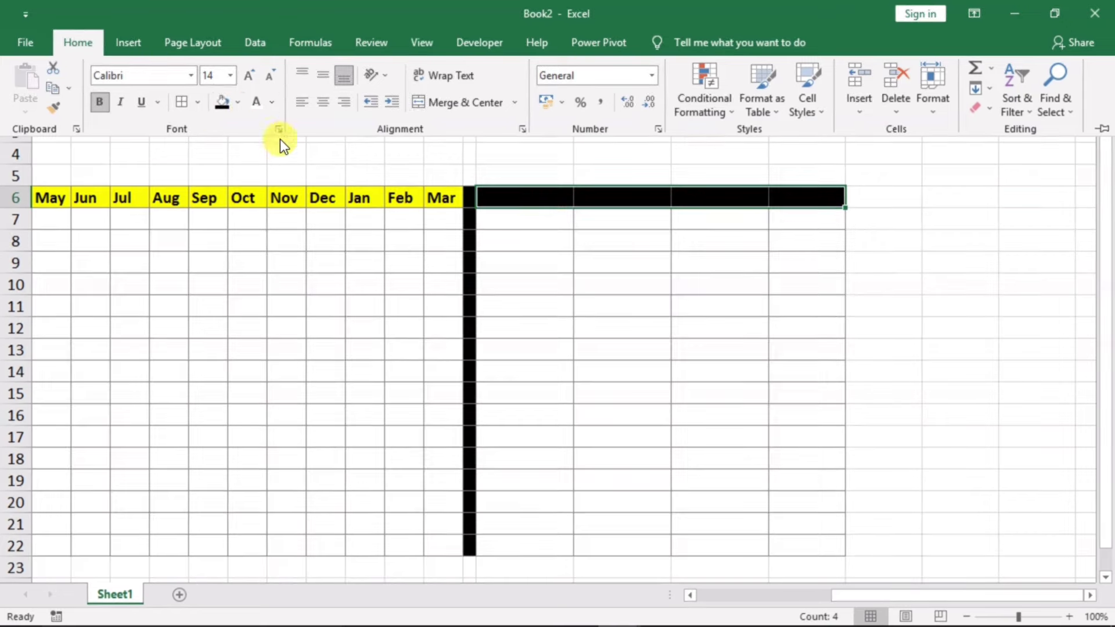
pyautogui.click(256, 103)
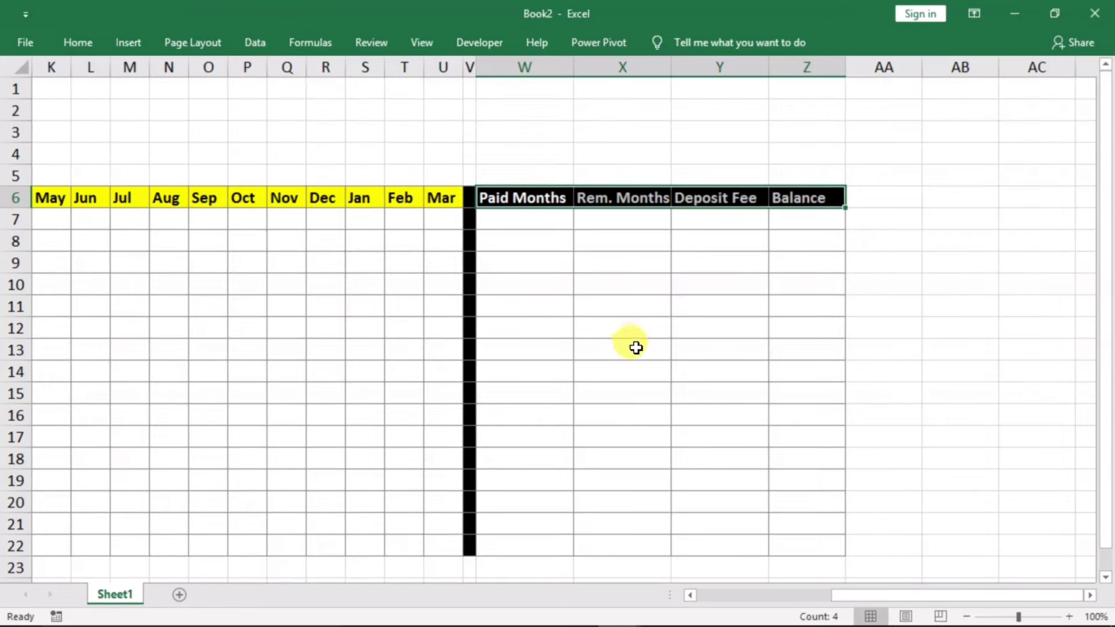
pyautogui.click(650, 367)
pyautogui.press('Left')
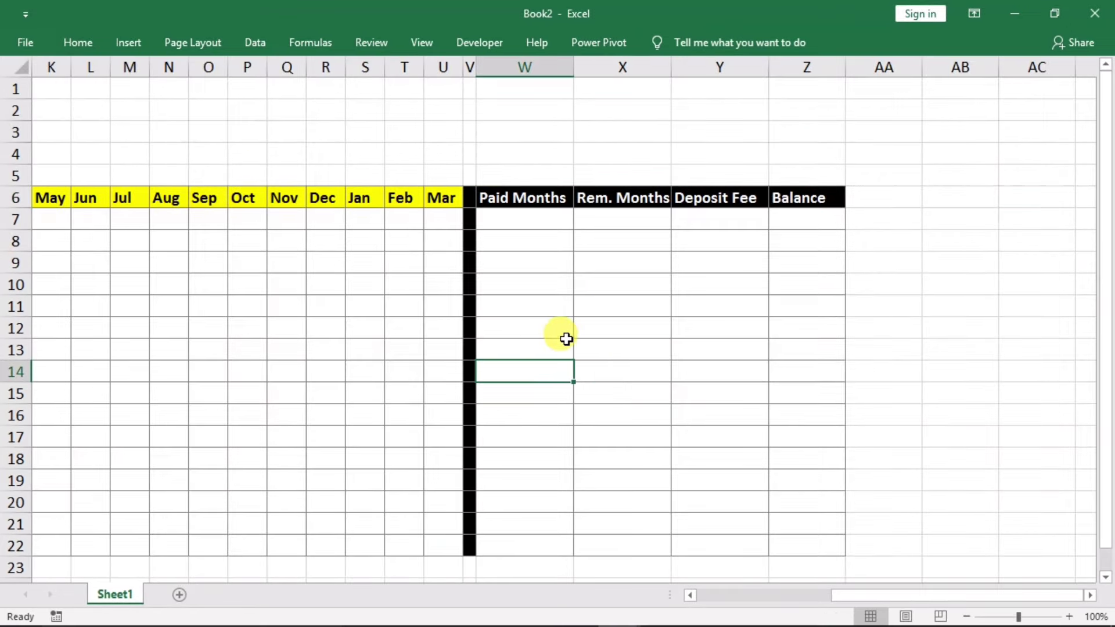
pyautogui.press('Left')
pyautogui.press('Left')
pyautogui.press('Left')
pyautogui.press('Left')
pyautogui.press('Left')
pyautogui.press('Left')
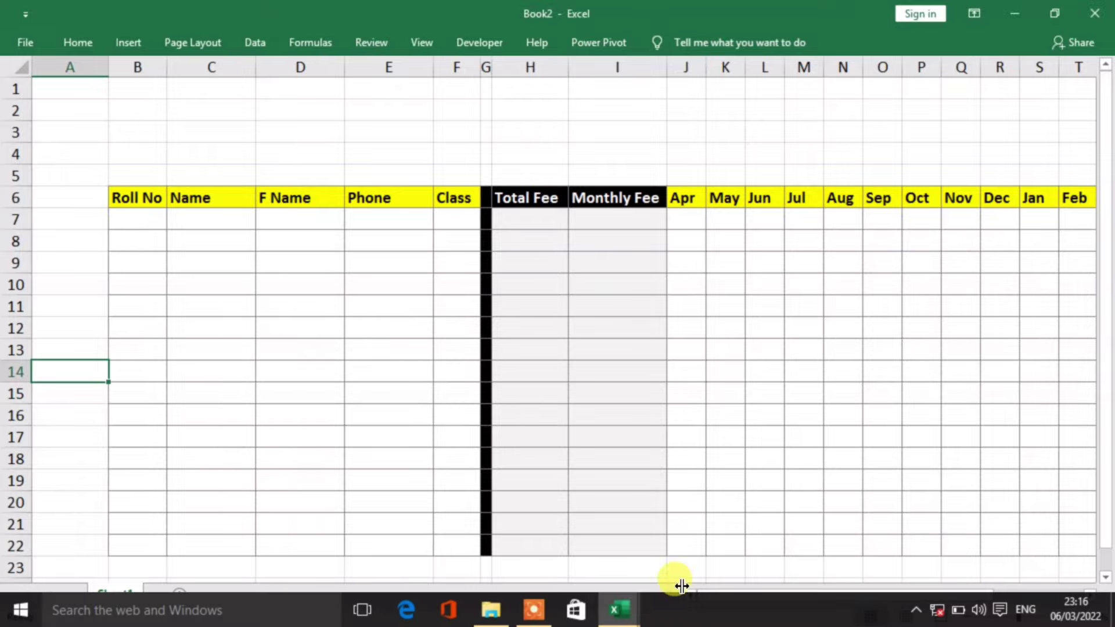
# Step: Copy student details B7:F24 from the Class 12 sheet and paste them at B7 in Book2
pyautogui.moveTo(618, 610)
pyautogui.click(530, 548)
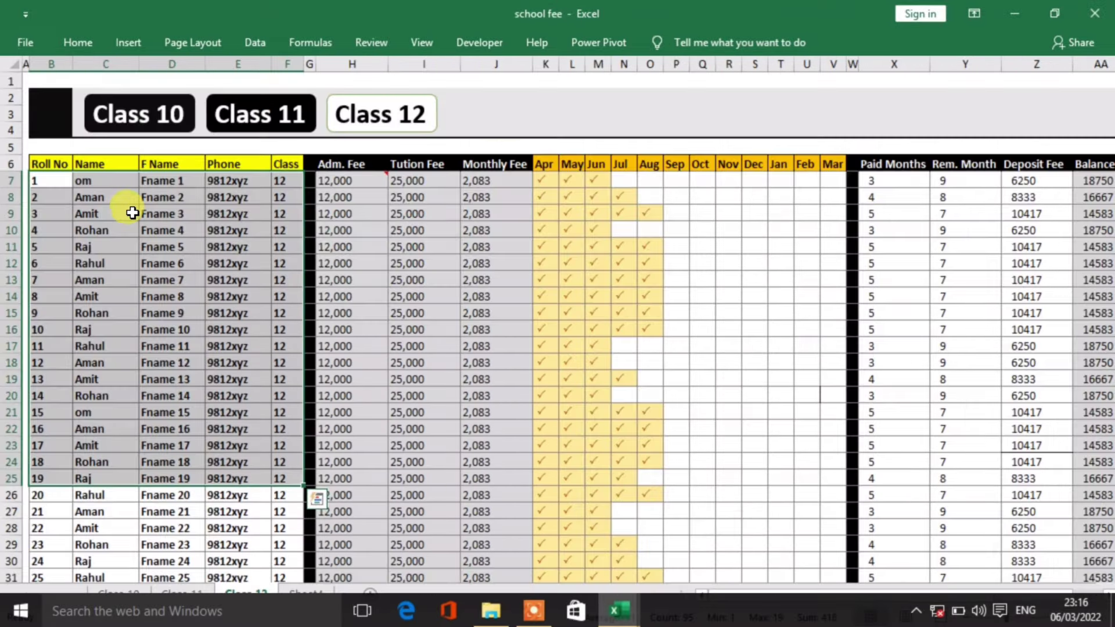
pyautogui.moveTo(37, 181); pyautogui.dragTo(296, 462)
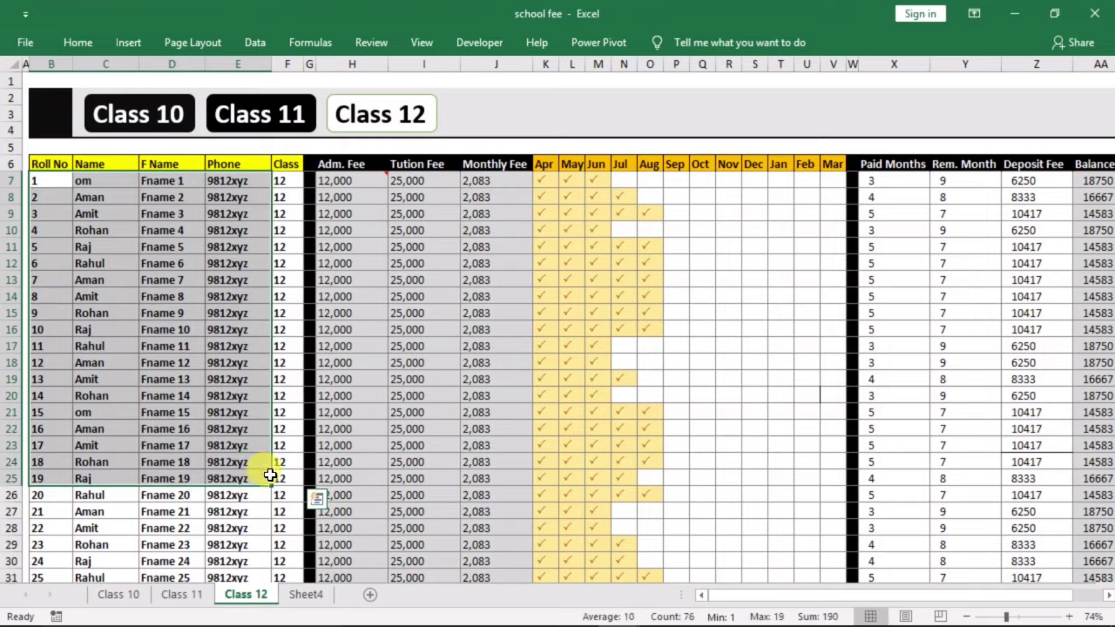
pyautogui.hotkey('ctrl', 'c')
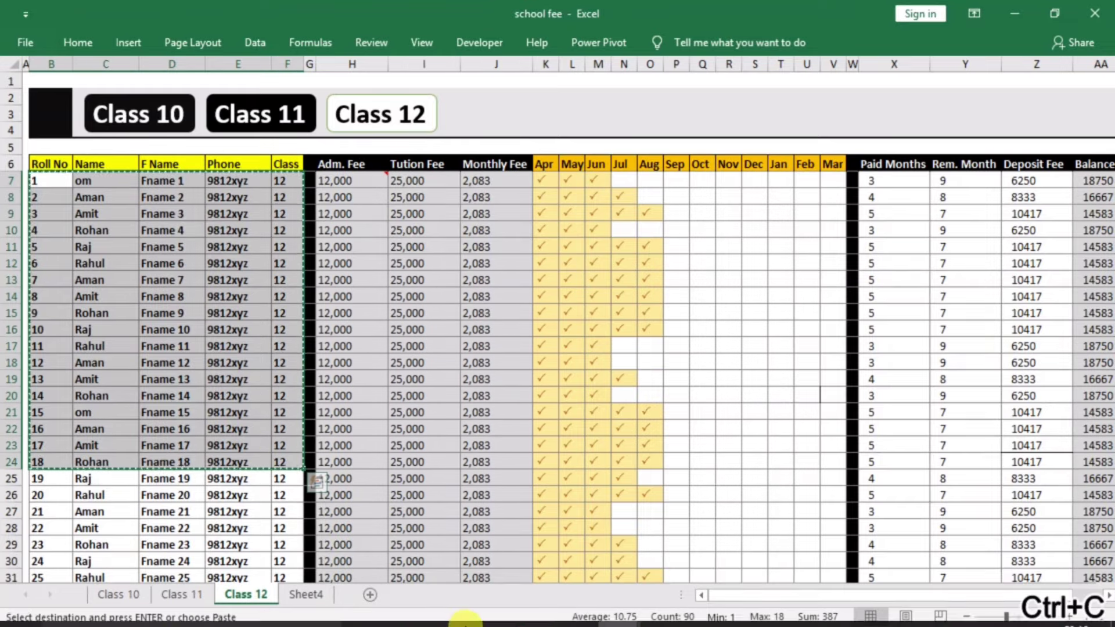
pyautogui.click(682, 532)
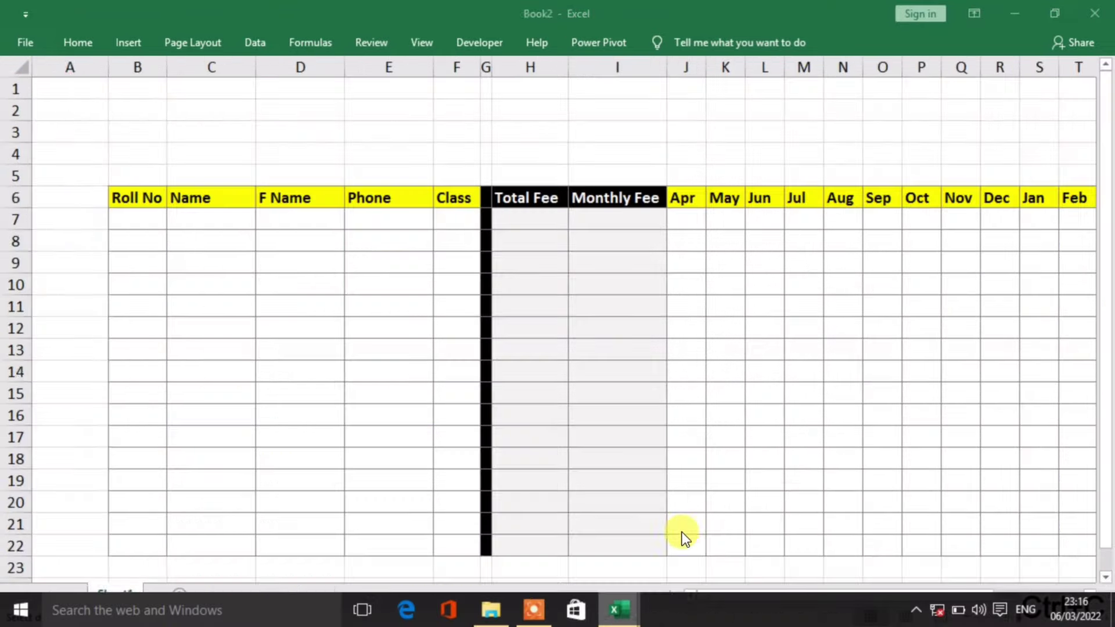
pyautogui.click(148, 232)
pyautogui.hotkey('ctrl', 'v')
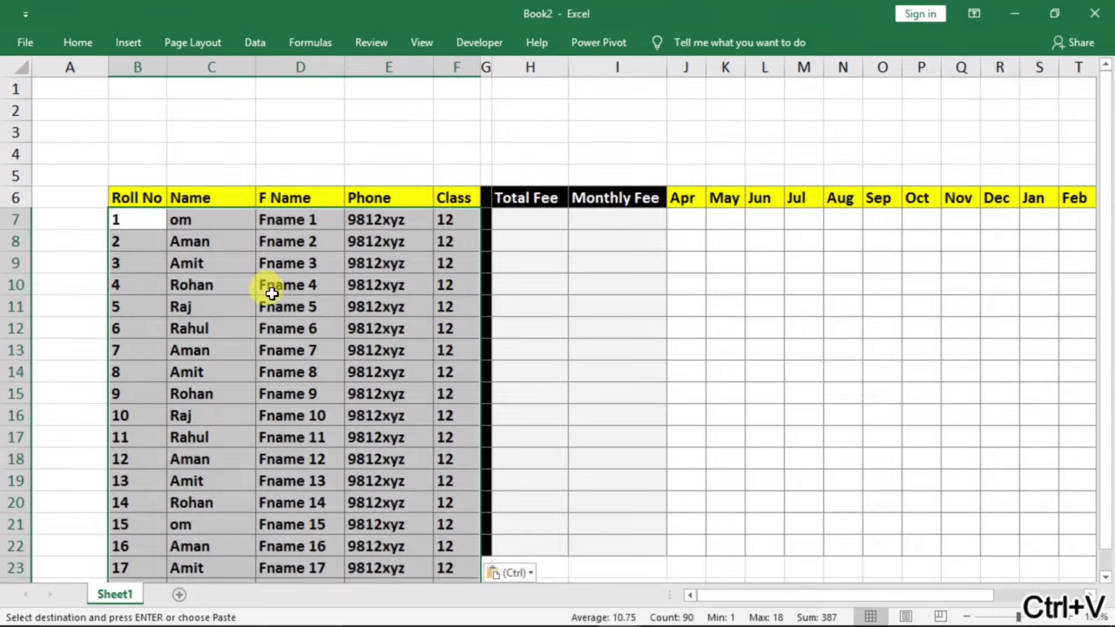
pyautogui.scroll(-2, 294, 361)
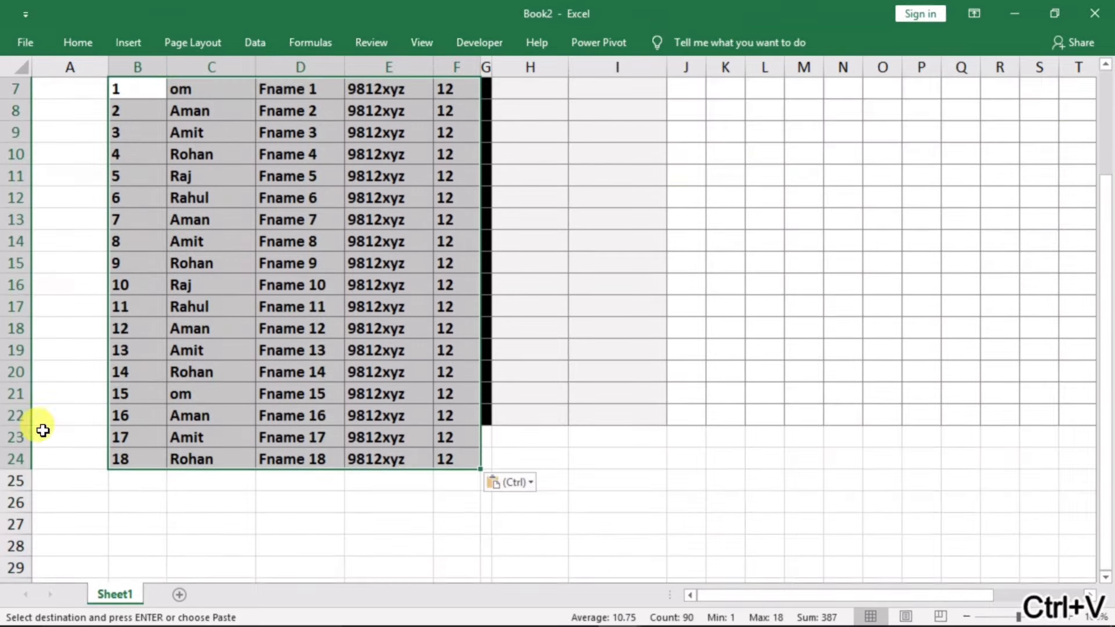
# Step: Delete the extra pasted rows 23 and 24
pyautogui.moveTo(14, 439); pyautogui.dragTo(16, 463)
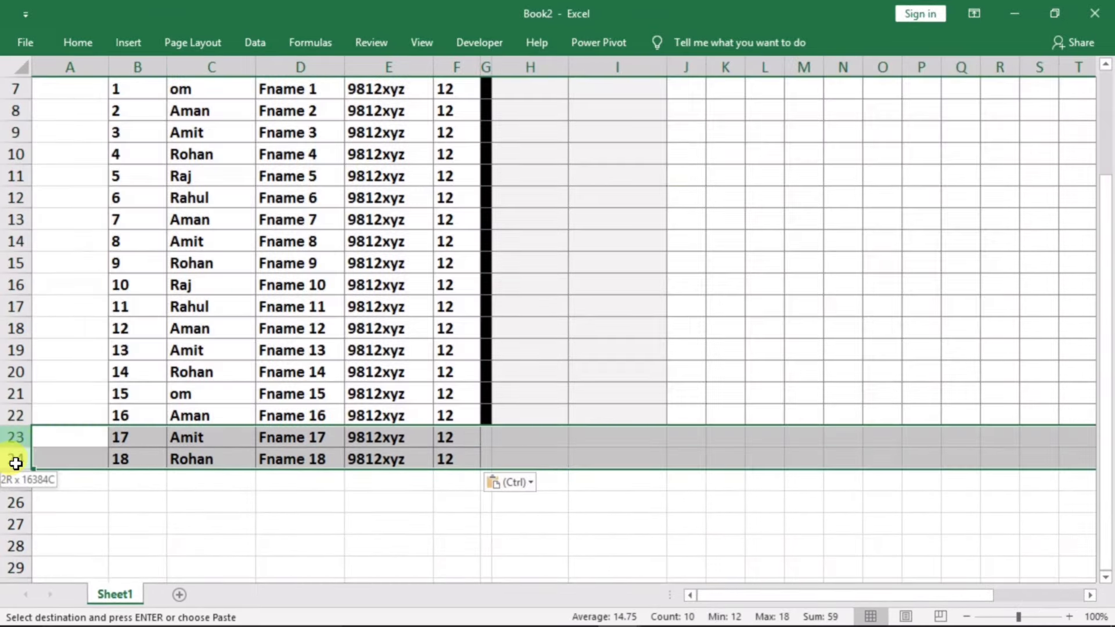
pyautogui.rightClick(15, 463)
pyautogui.click(76, 343)
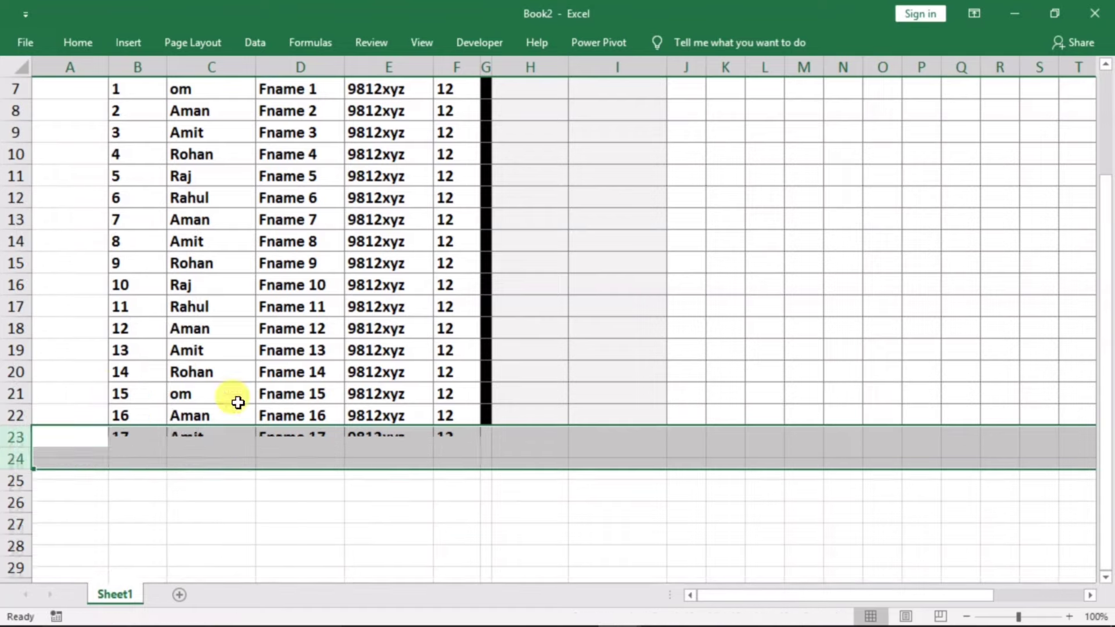
pyautogui.click(453, 449)
pyautogui.scroll(2, 450, 453)
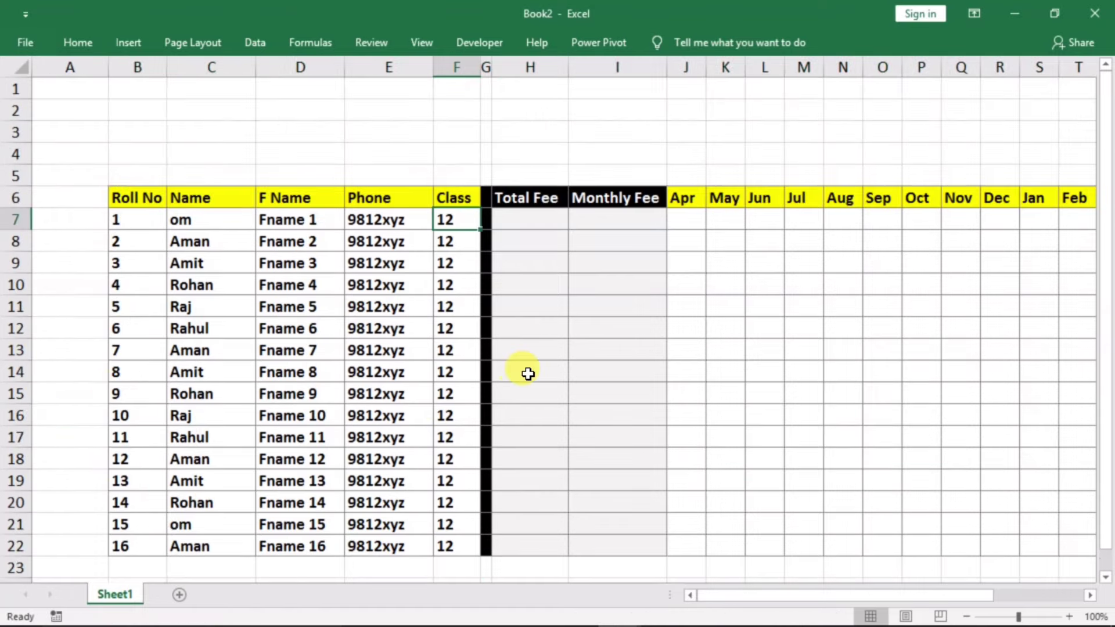
# Step: Enter class 10 in F7 and fill it down to F22
pyautogui.write('10')
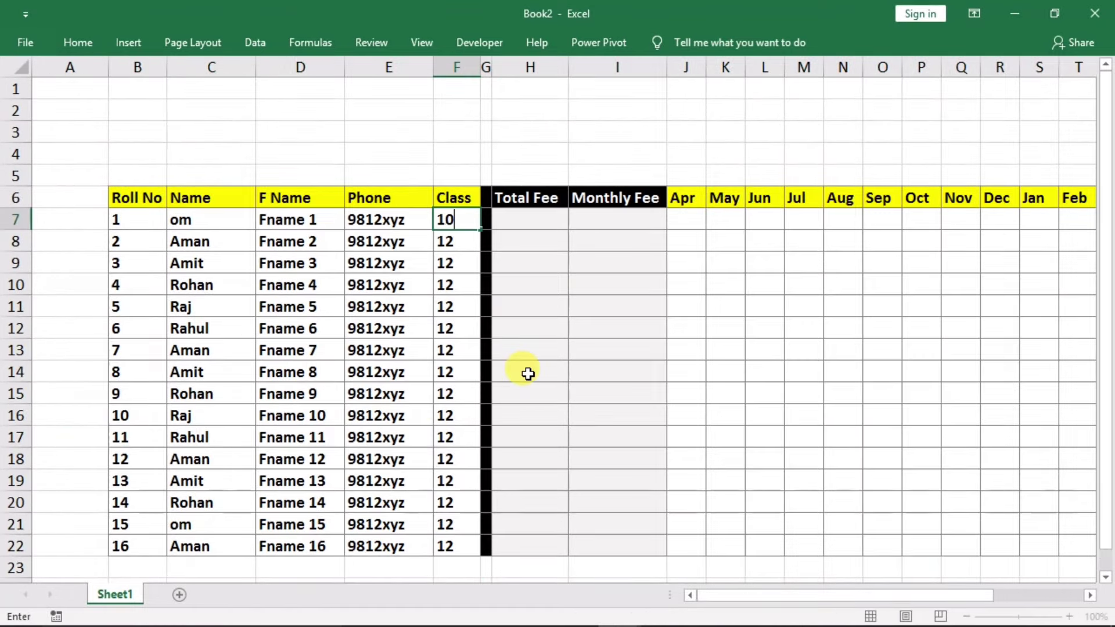
pyautogui.click(589, 352)
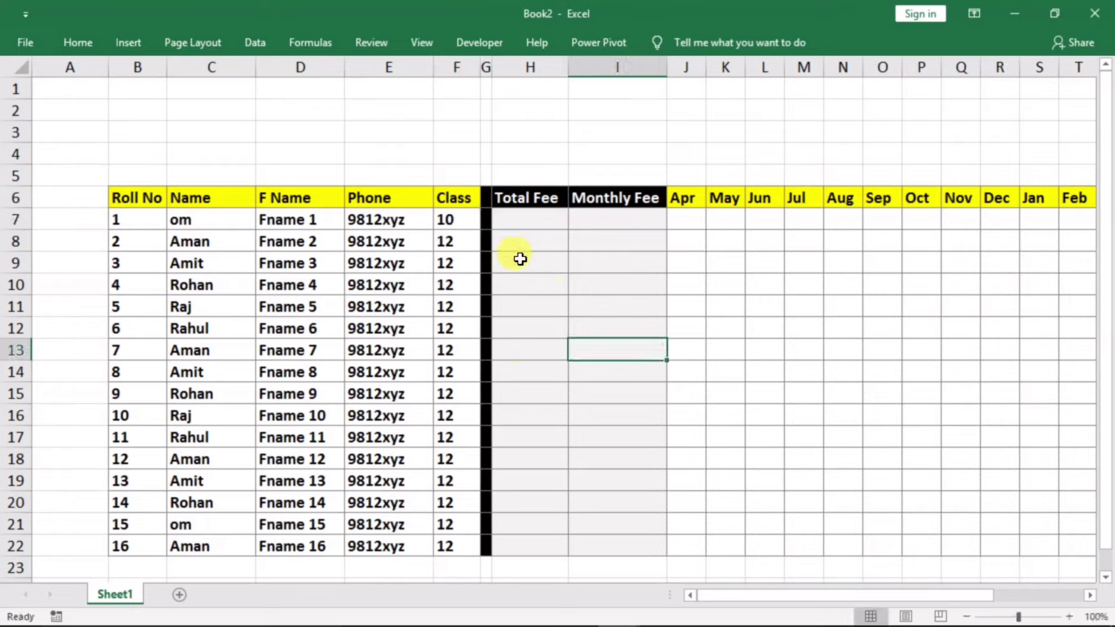
pyautogui.click(461, 228)
pyautogui.moveTo(481, 233); pyautogui.dragTo(470, 555)
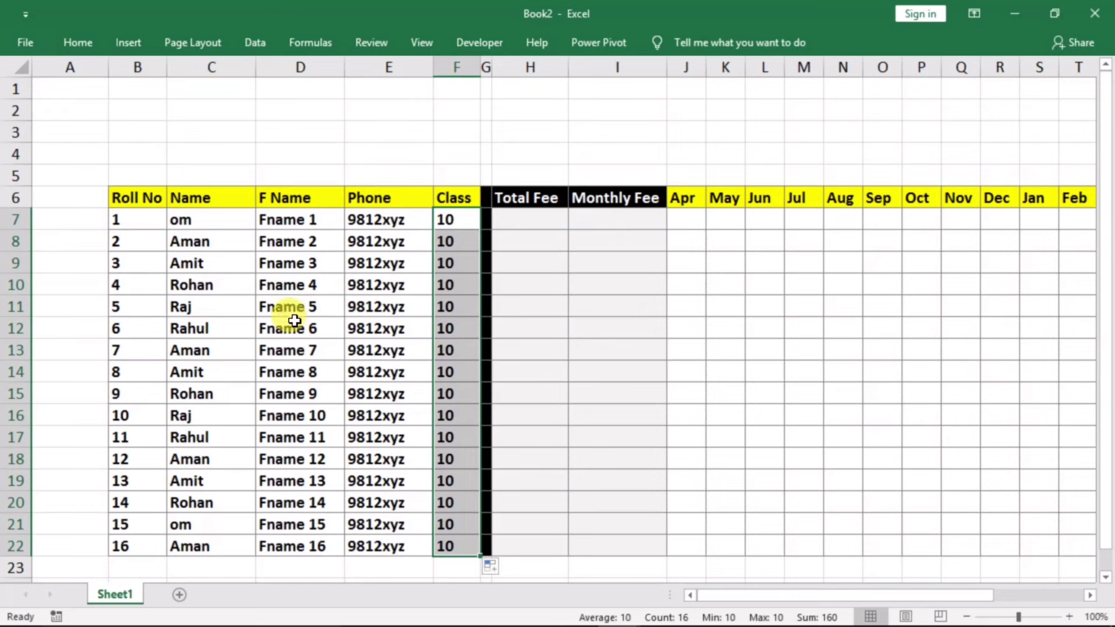
# Step: Enter a total fee of 20000 in H7 and the formula =H7/12 in I7
pyautogui.click(512, 226)
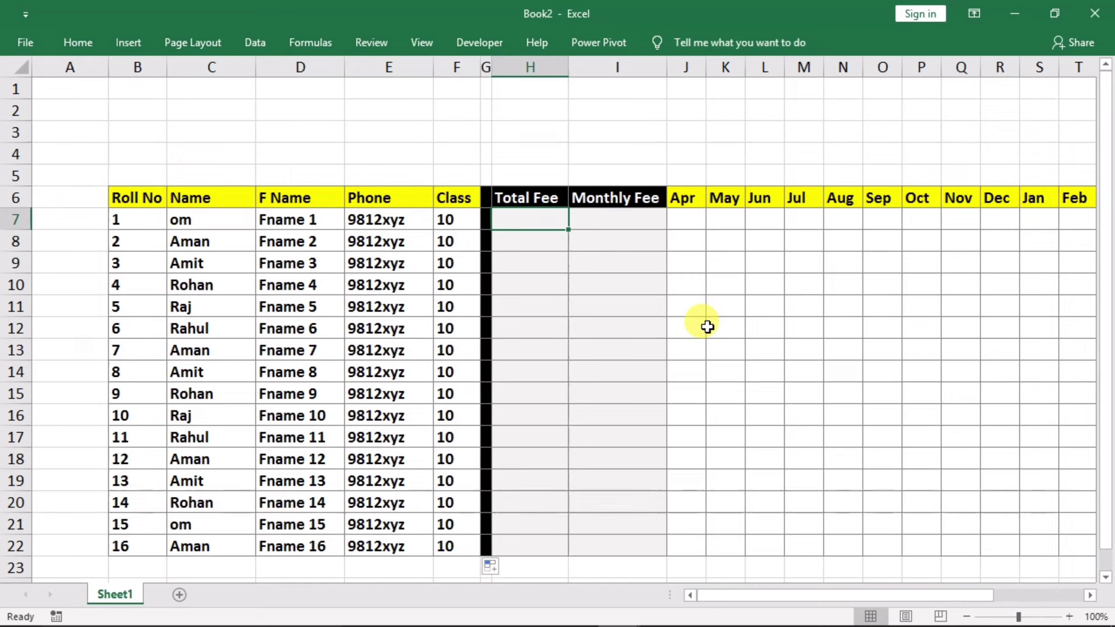
pyautogui.write('20000')
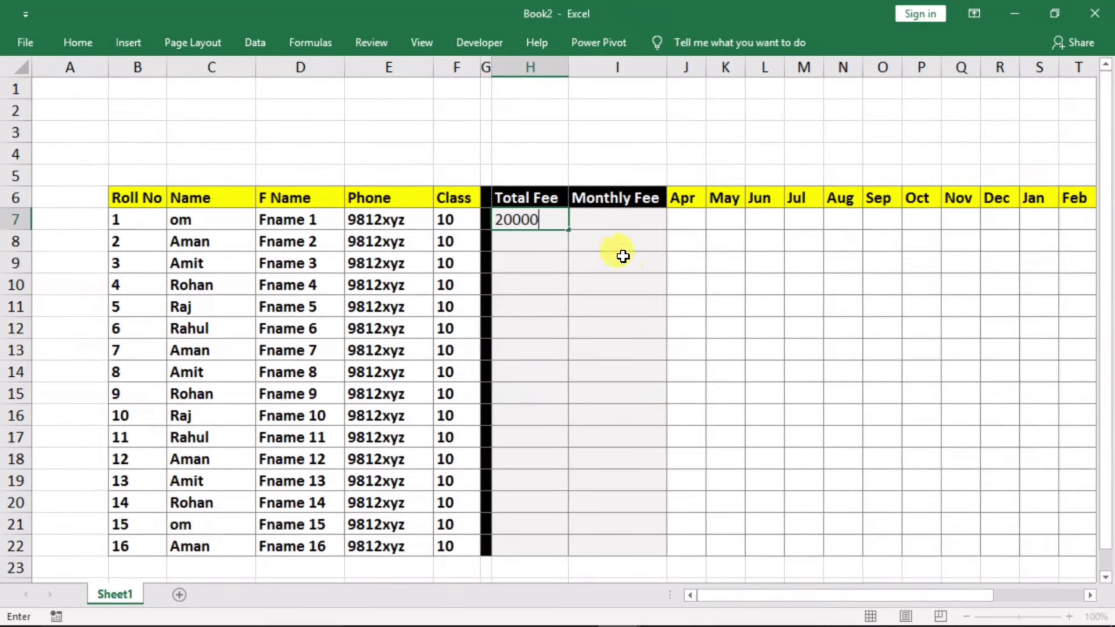
pyautogui.click(617, 220)
pyautogui.write('=')
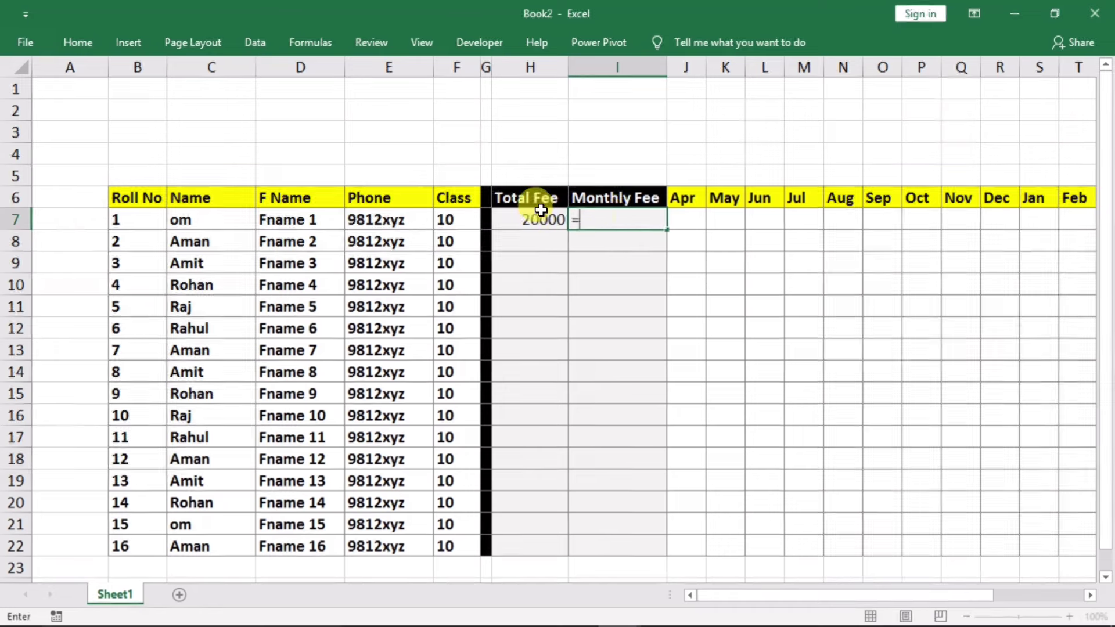
pyautogui.click(544, 226)
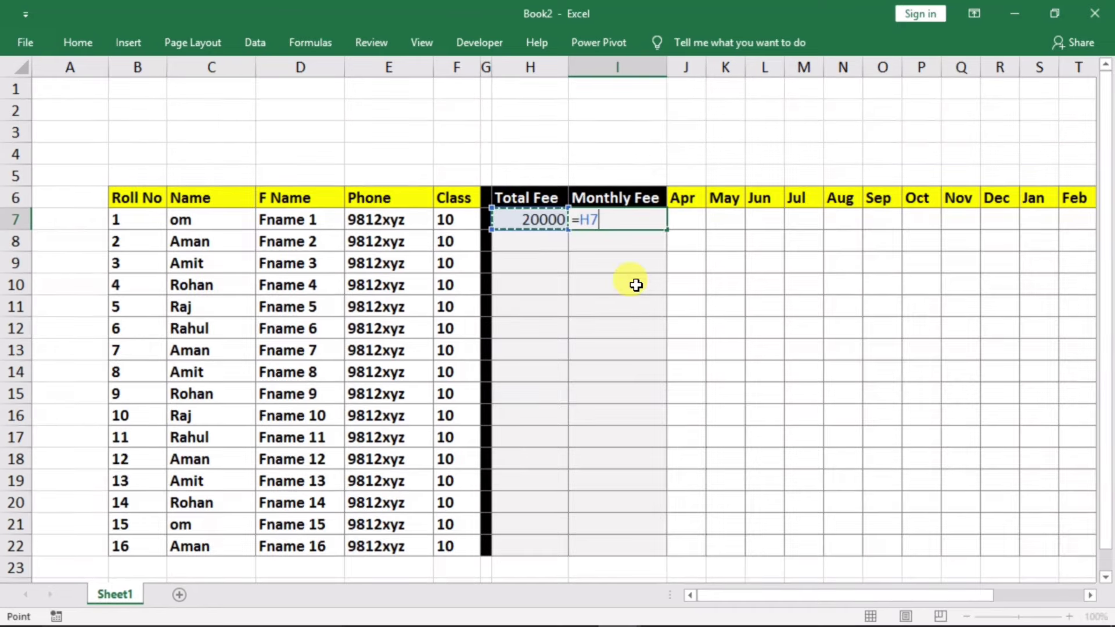
pyautogui.write('/12')
pyautogui.press('Return')
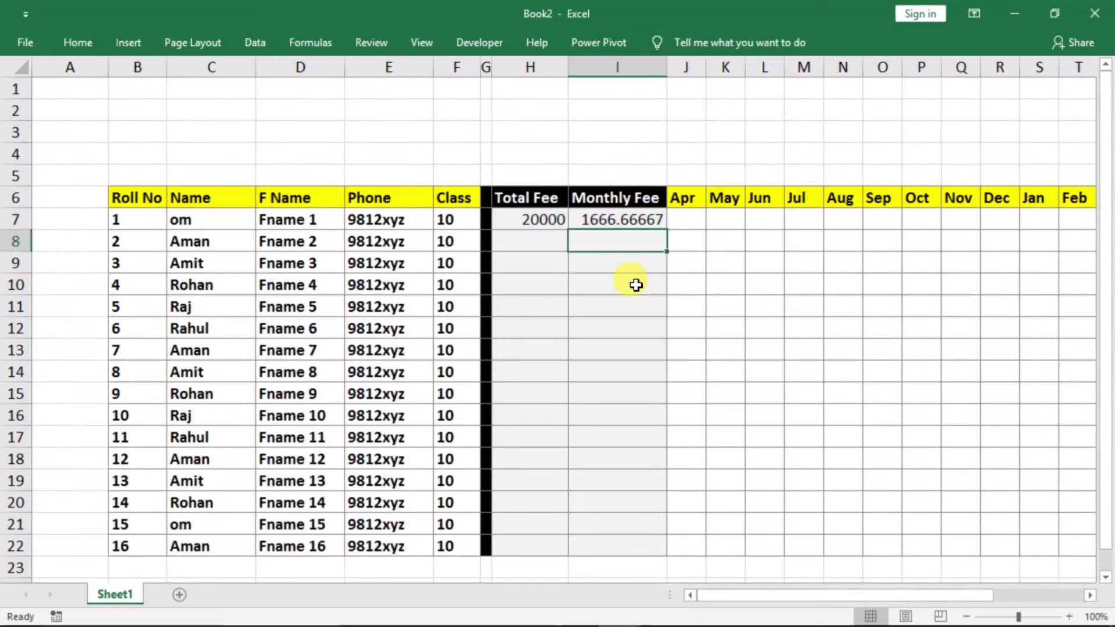
pyautogui.moveTo(555, 221)
pyautogui.mouseDown()
pyautogui.moveTo(605, 222)
pyautogui.moveTo(651, 552)
pyautogui.mouseUp()
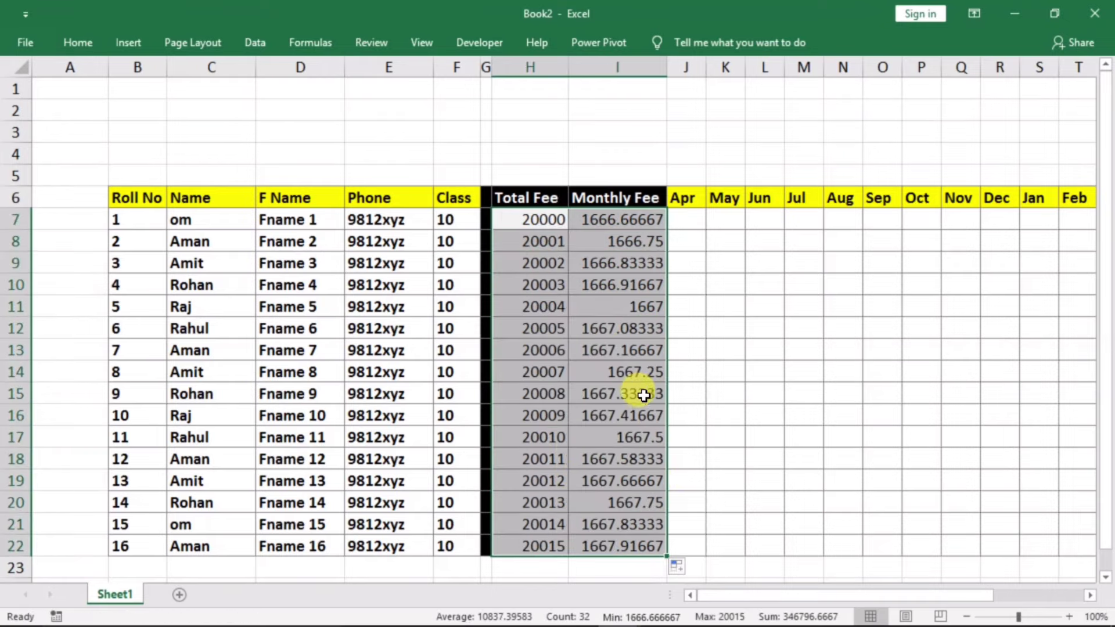
# Step: Switch the fee fill to Copy Cells so every row shows 20000 and 1666.66667
pyautogui.rightClick(564, 299)
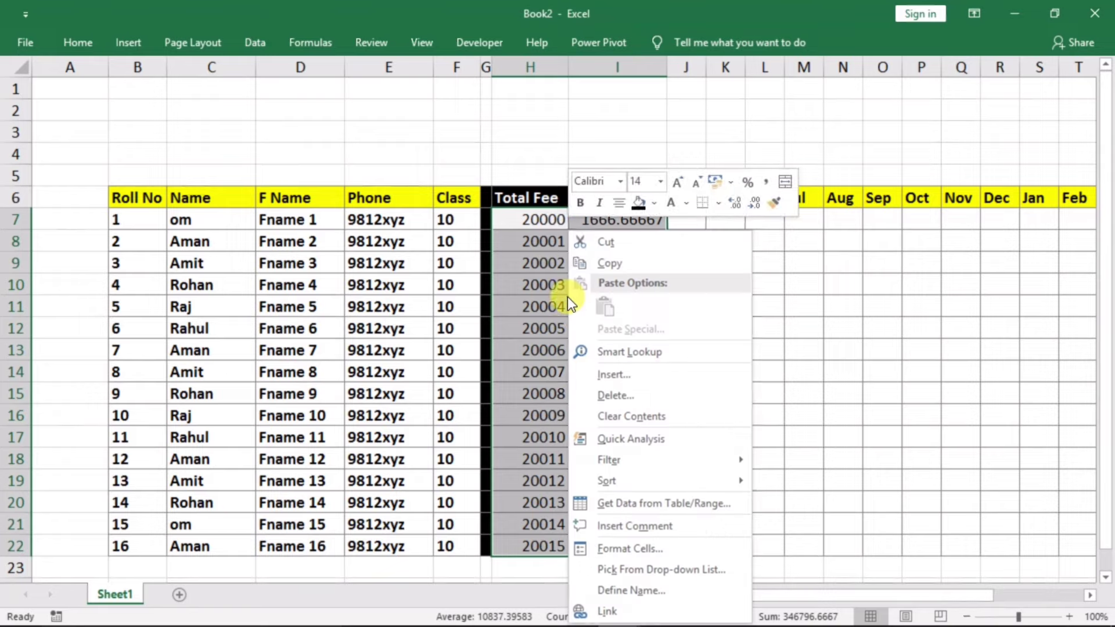
pyautogui.press('Escape')
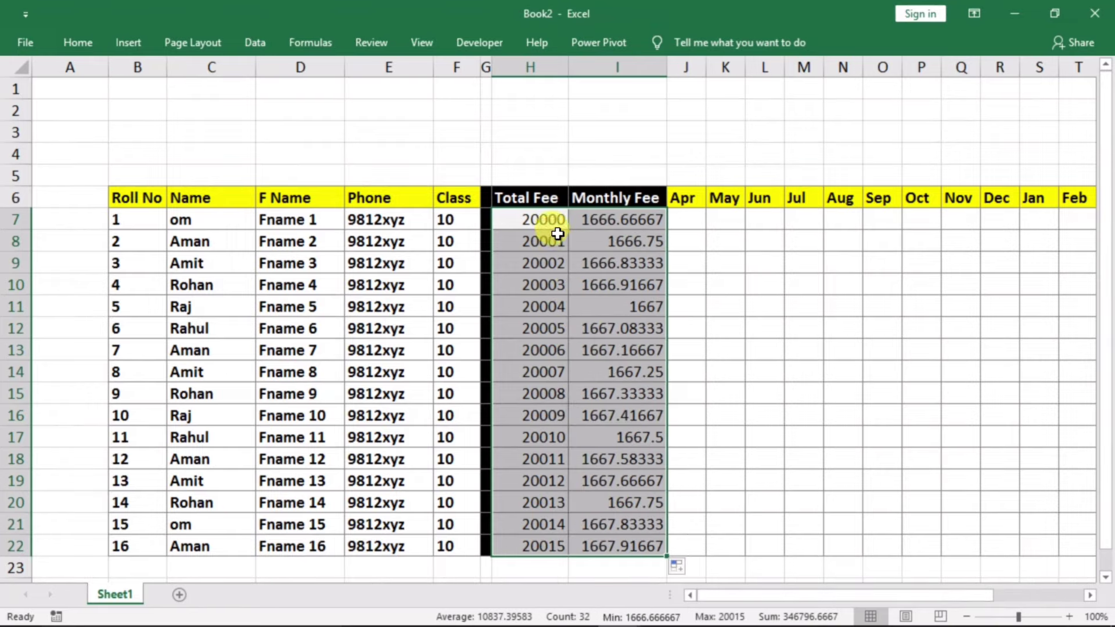
pyautogui.click(680, 566)
pyautogui.click(711, 486)
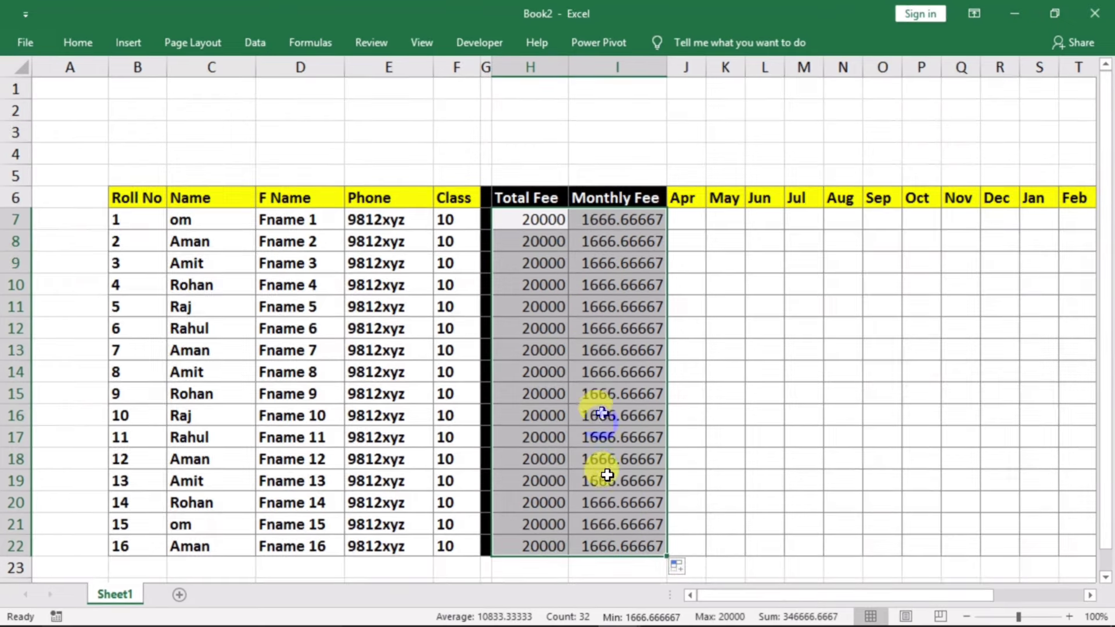
# Step: Format the Total Fee and Monthly Fee cells H7:I22 as Number with 0 decimals and thousands separators
pyautogui.rightClick(555, 327)
pyautogui.click(608, 549)
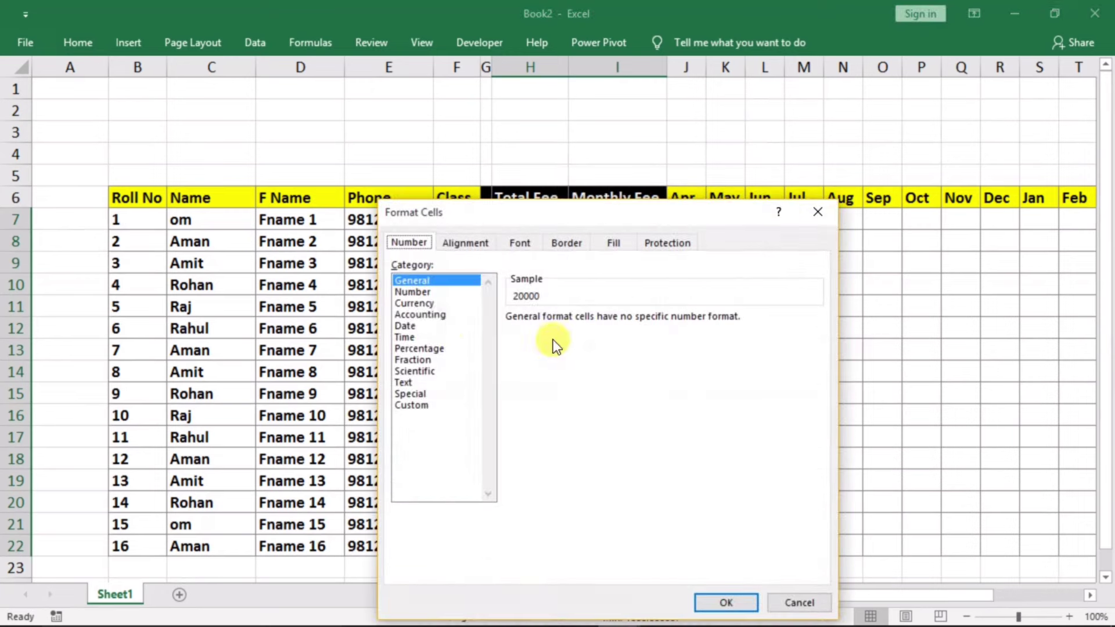
pyautogui.click(411, 292)
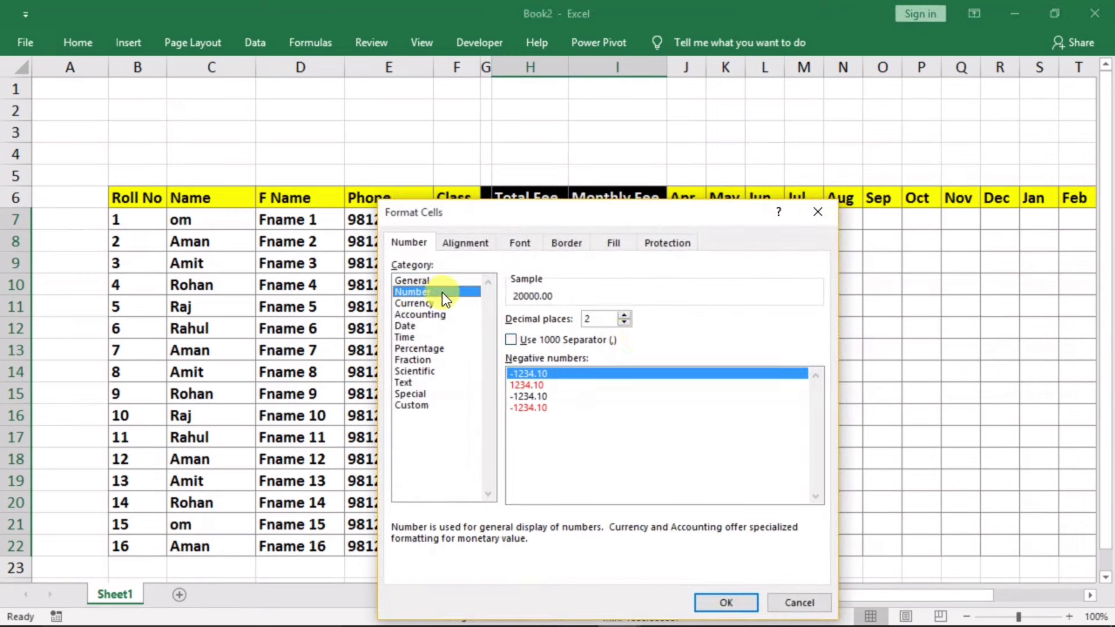
pyautogui.click(625, 322)
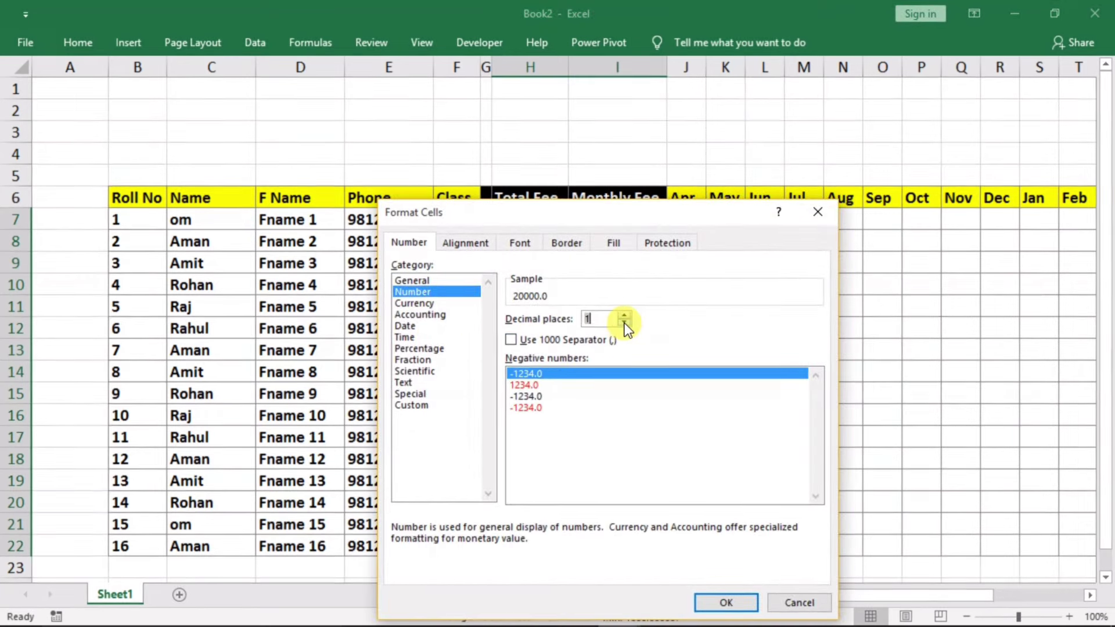
pyautogui.click(625, 321)
pyautogui.click(511, 340)
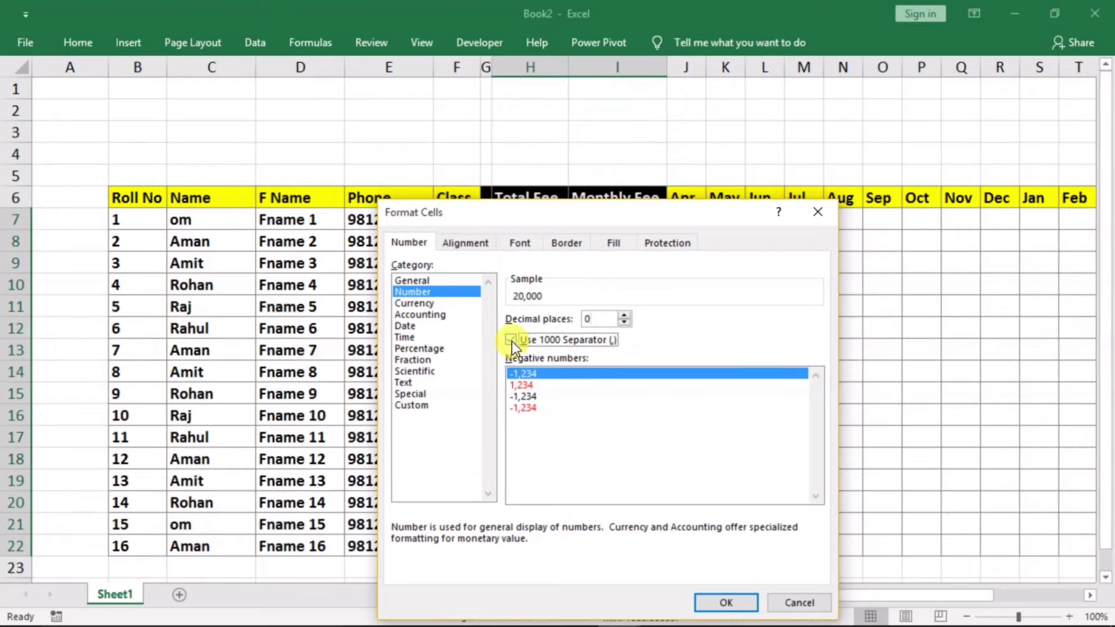
pyautogui.click(726, 595)
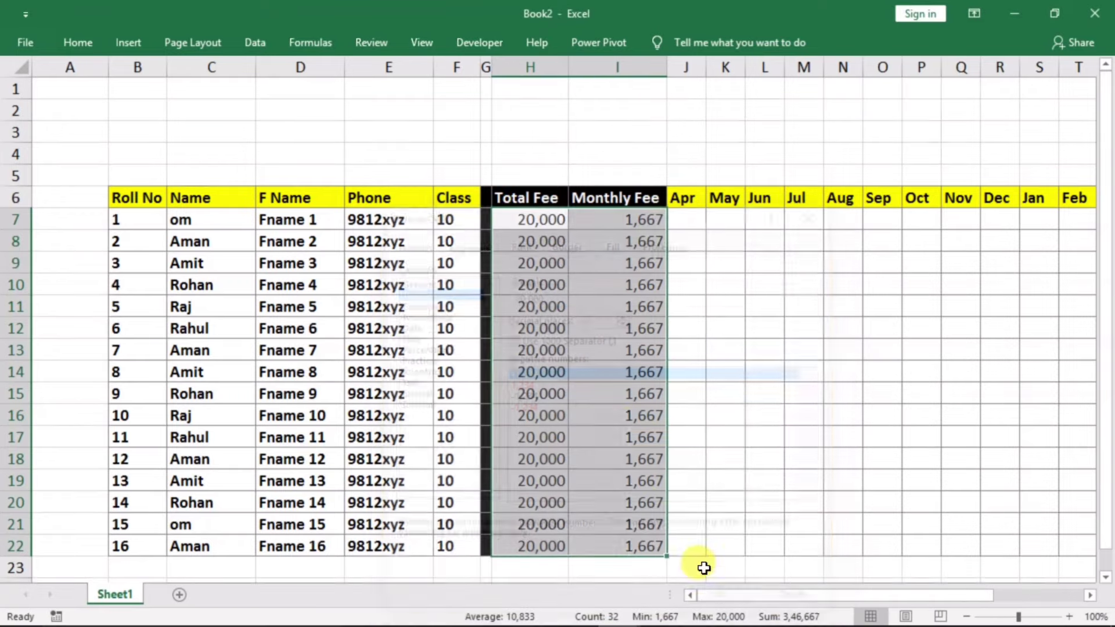
pyautogui.click(608, 390)
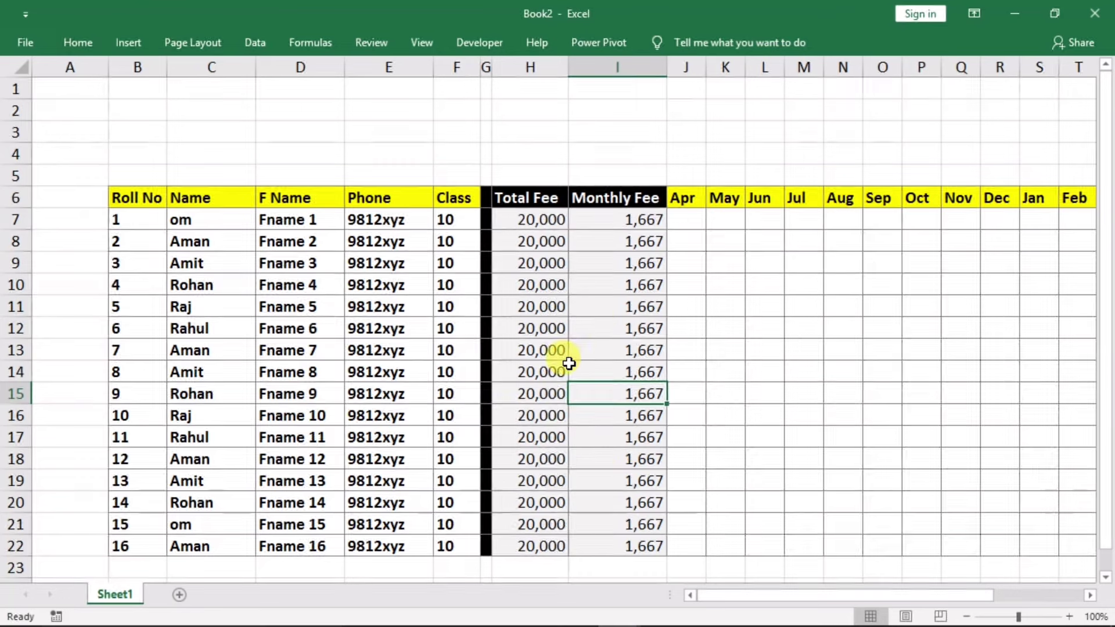
pyautogui.click(532, 219)
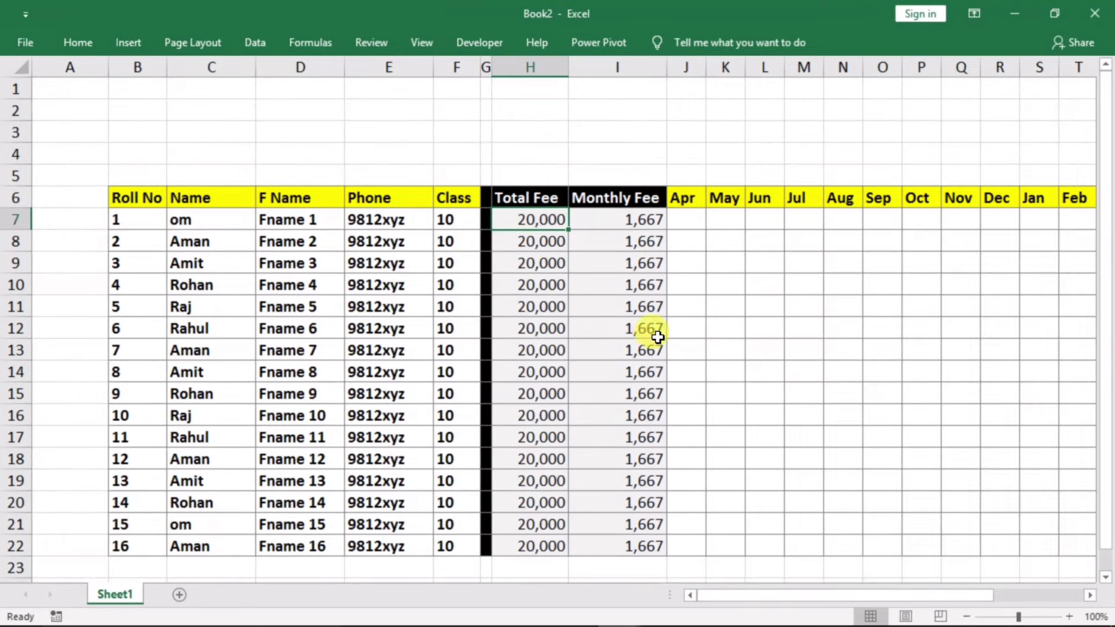
# Step: Bring the Paid Months columns into view and select the Apr–Mar cells J7:U22
pyautogui.click(685, 222)
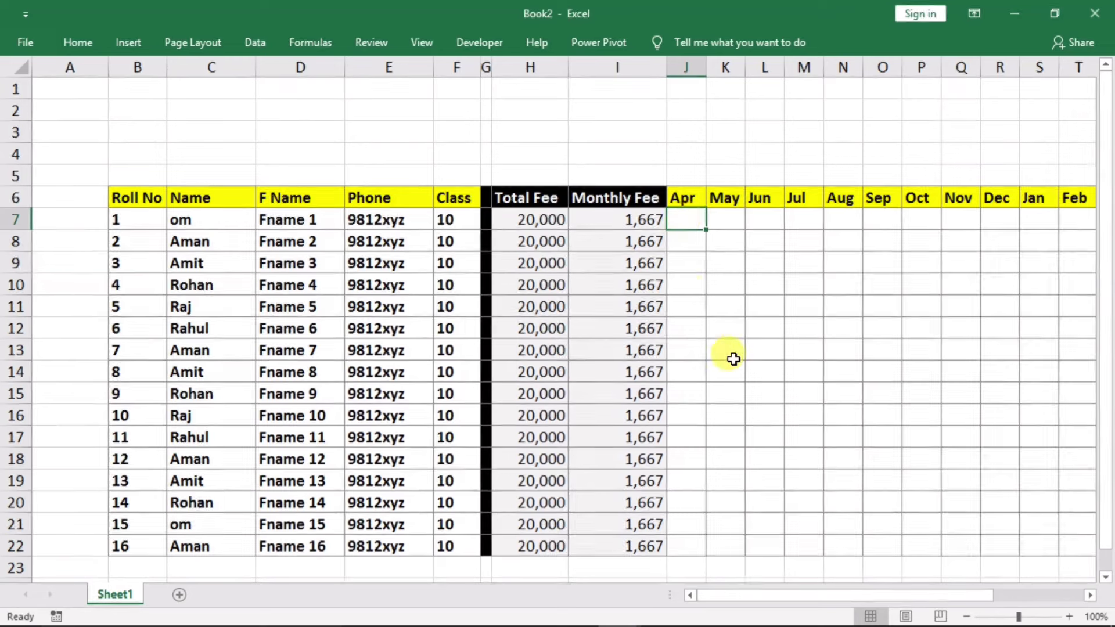
pyautogui.press('Right')
pyautogui.press('Right')
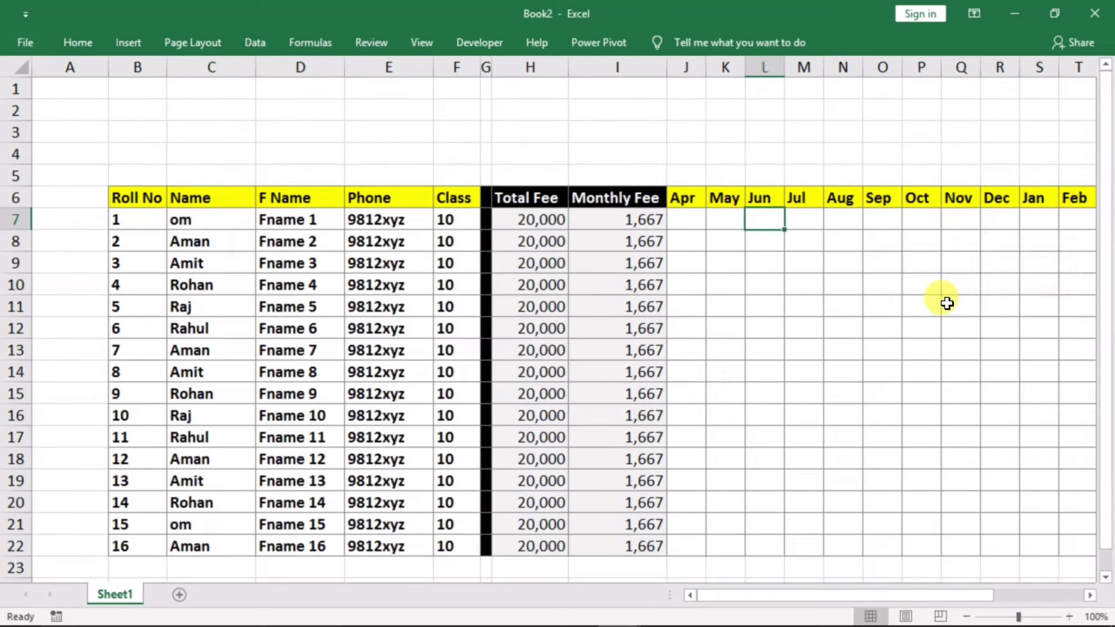
pyautogui.press('Right')
pyautogui.press('Right')
pyautogui.press('Right')
pyautogui.press('Right')
pyautogui.press('Right')
pyautogui.press('Right')
pyautogui.press('Right')
pyautogui.press('Right')
pyautogui.press('Right')
pyautogui.press('Right')
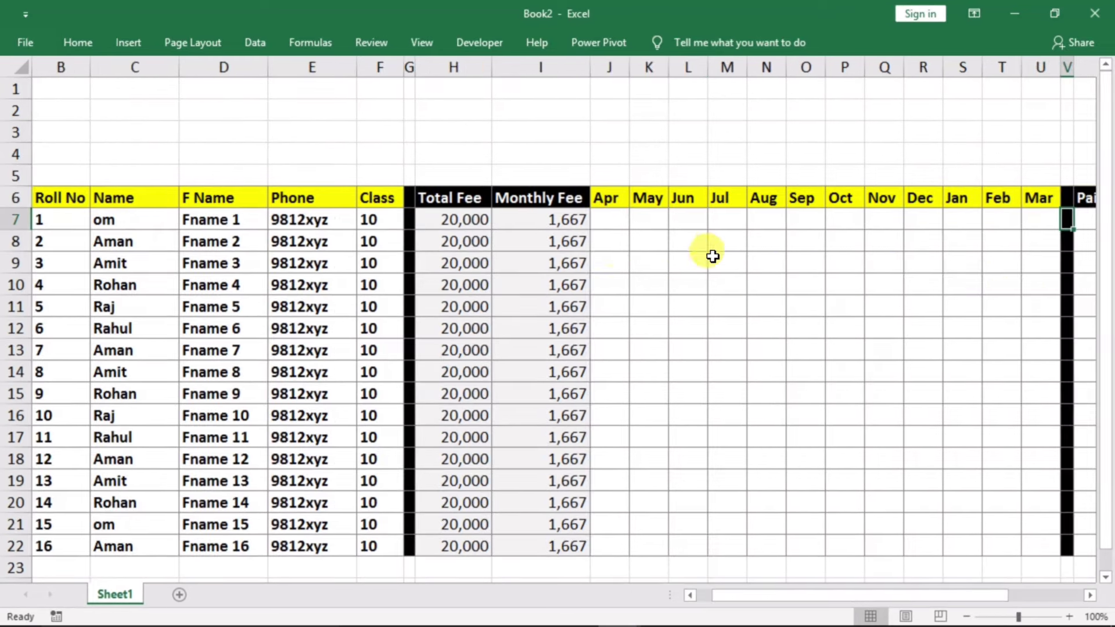
pyautogui.press('Right')
pyautogui.press('Right')
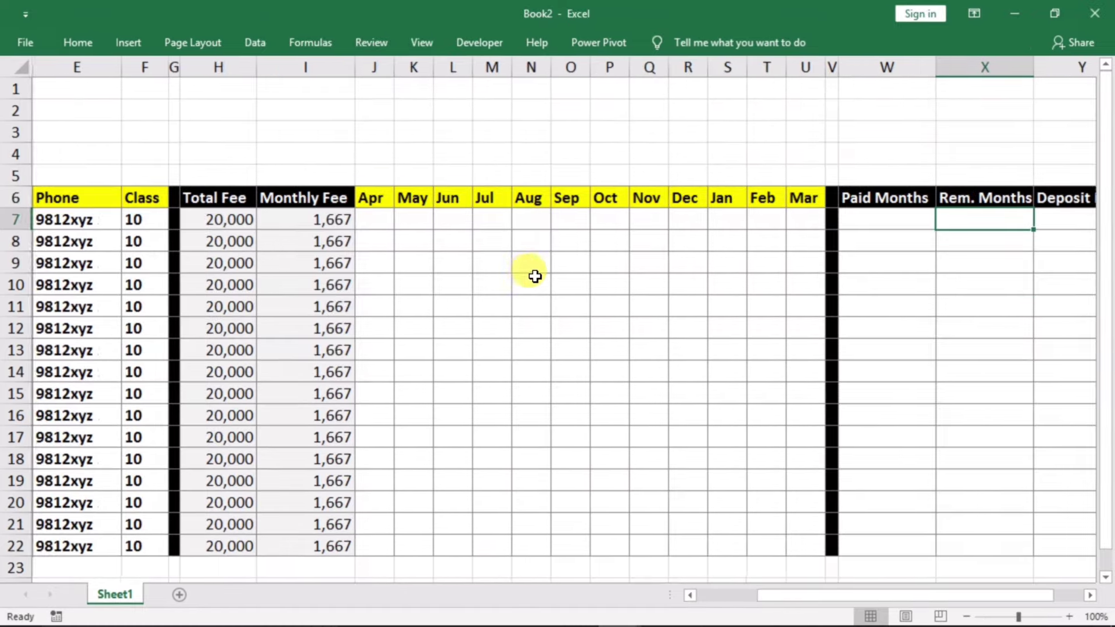
pyautogui.moveTo(372, 219); pyautogui.dragTo(806, 543)
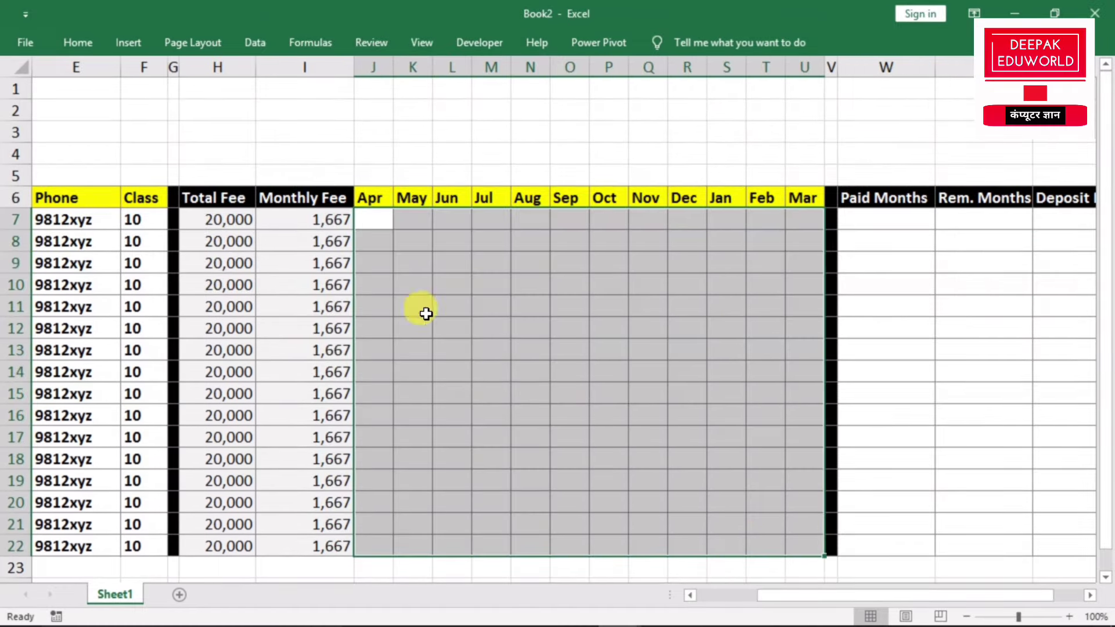
# Step: Set the selected month cells to the Wingdings 2 font
pyautogui.click(71, 45)
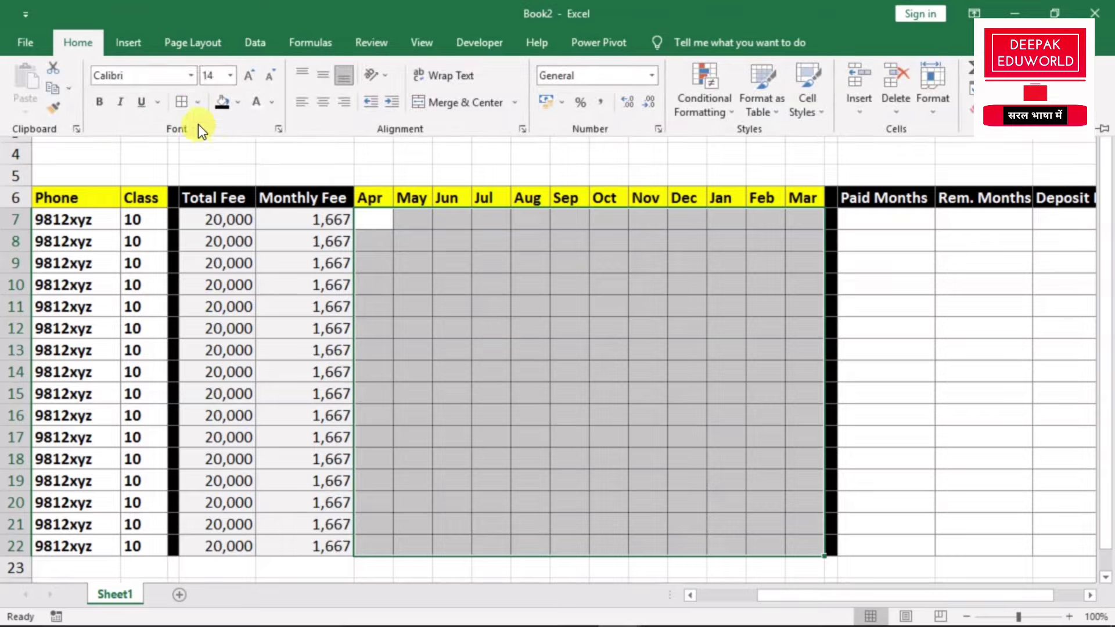
pyautogui.click(191, 76)
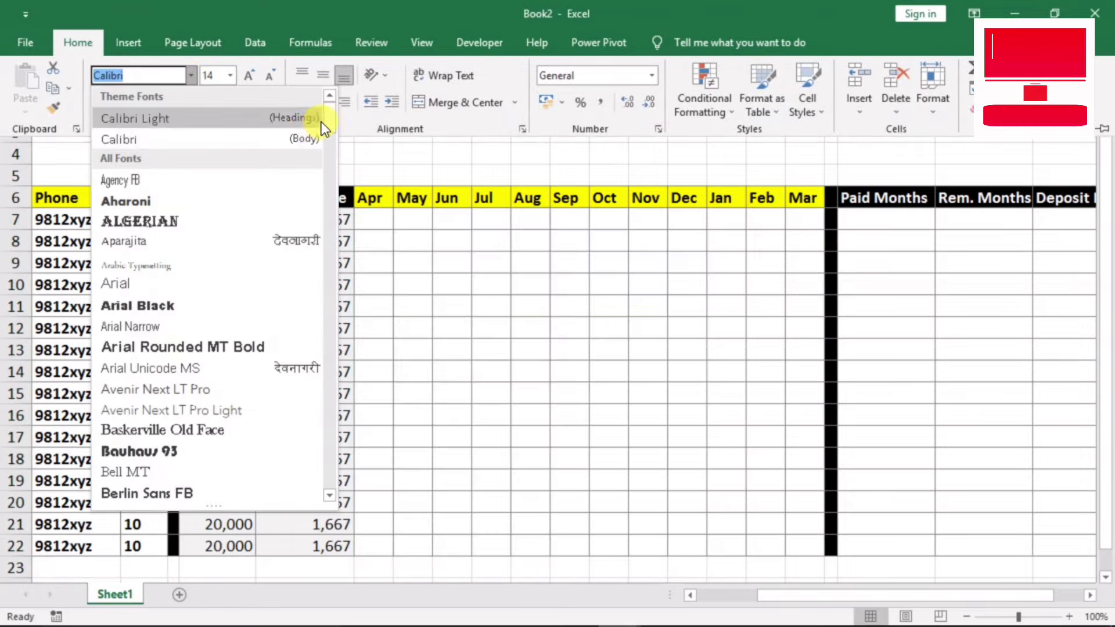
pyautogui.moveTo(329, 119); pyautogui.dragTo(332, 482)
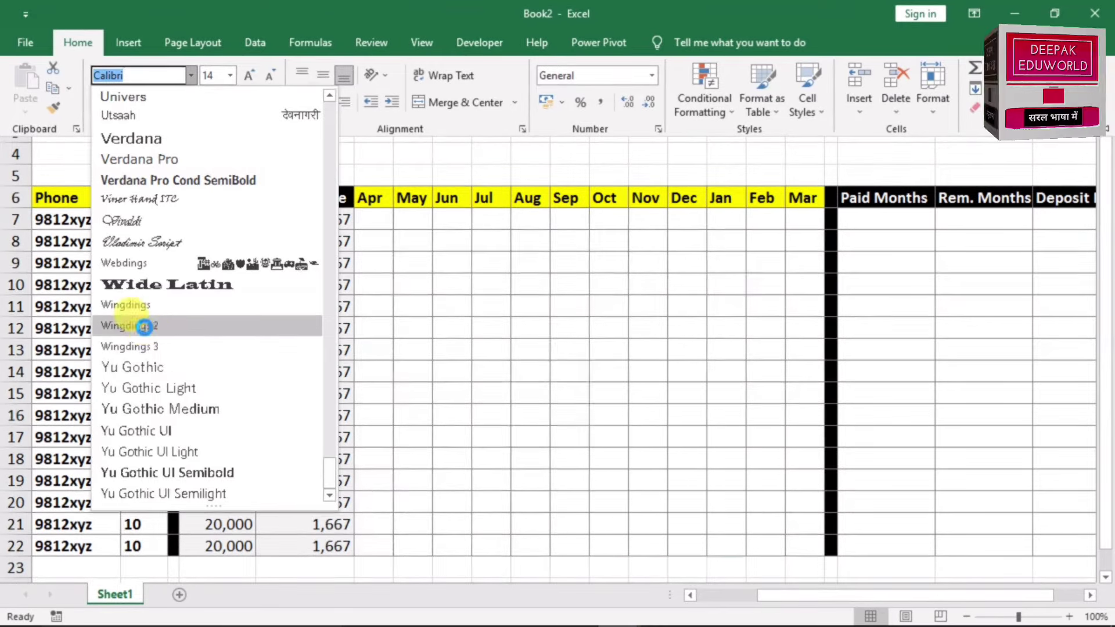
pyautogui.click(145, 326)
pyautogui.hotkey('ctrl', 'F1')
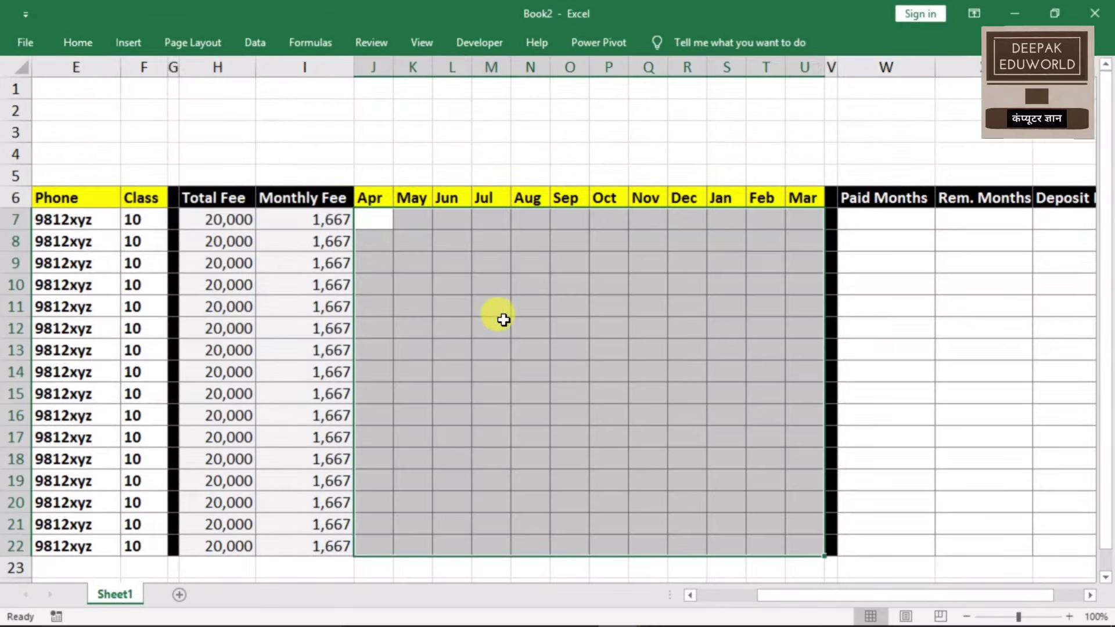
# Step: Tick Apr and May for the first student by entering P in J7 and K7
pyautogui.click(382, 224)
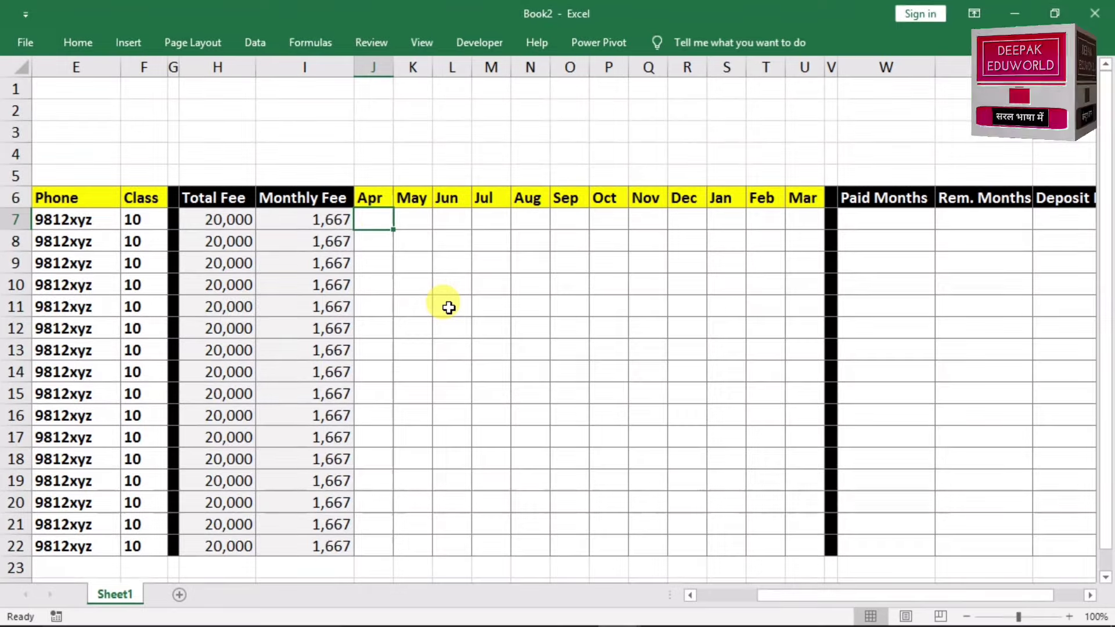
pyautogui.write('P')
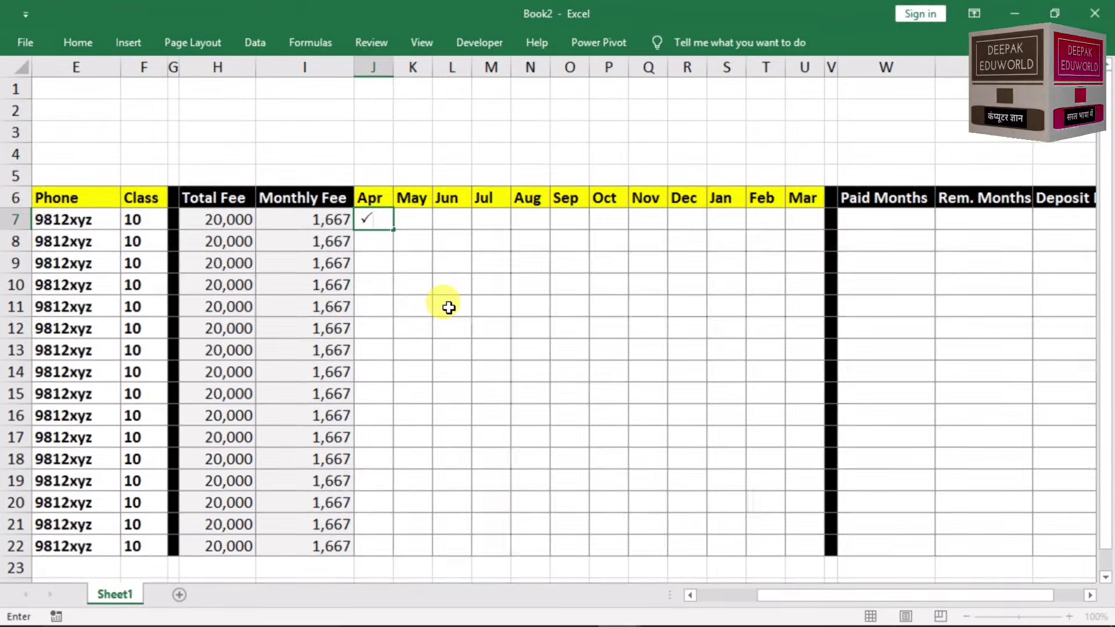
pyautogui.hotkey('ctrl', 'Return')
pyautogui.press('Right')
pyautogui.write('P')
pyautogui.hotkey('ctrl', 'Return')
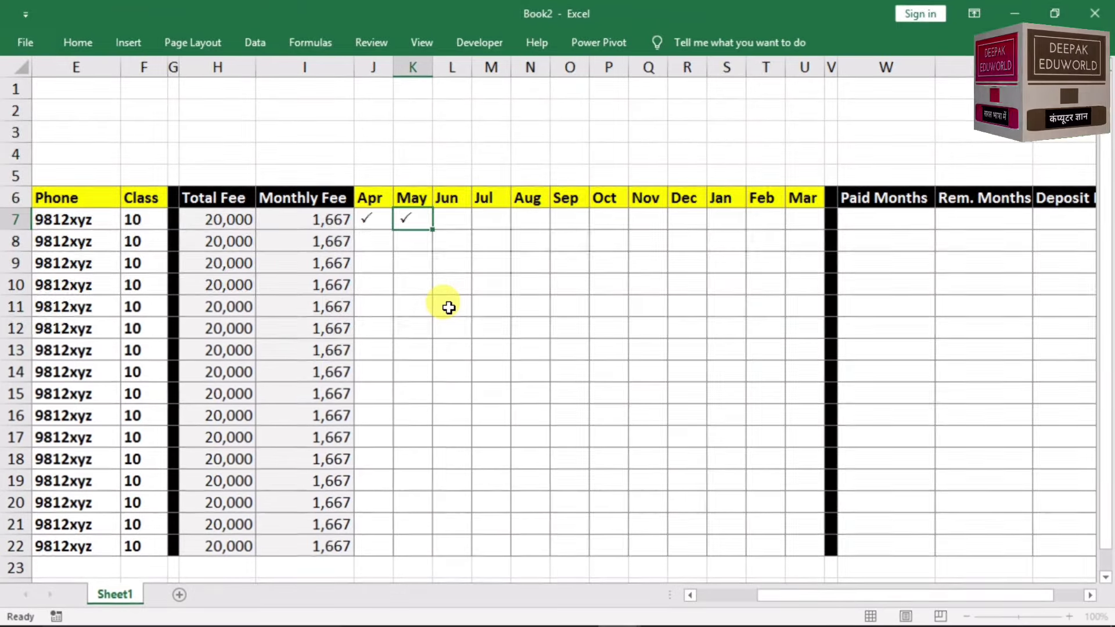
# Step: Tick Apr and May for the second student by entering P in J8 and K8
pyautogui.press('Down')
pyautogui.press('Left')
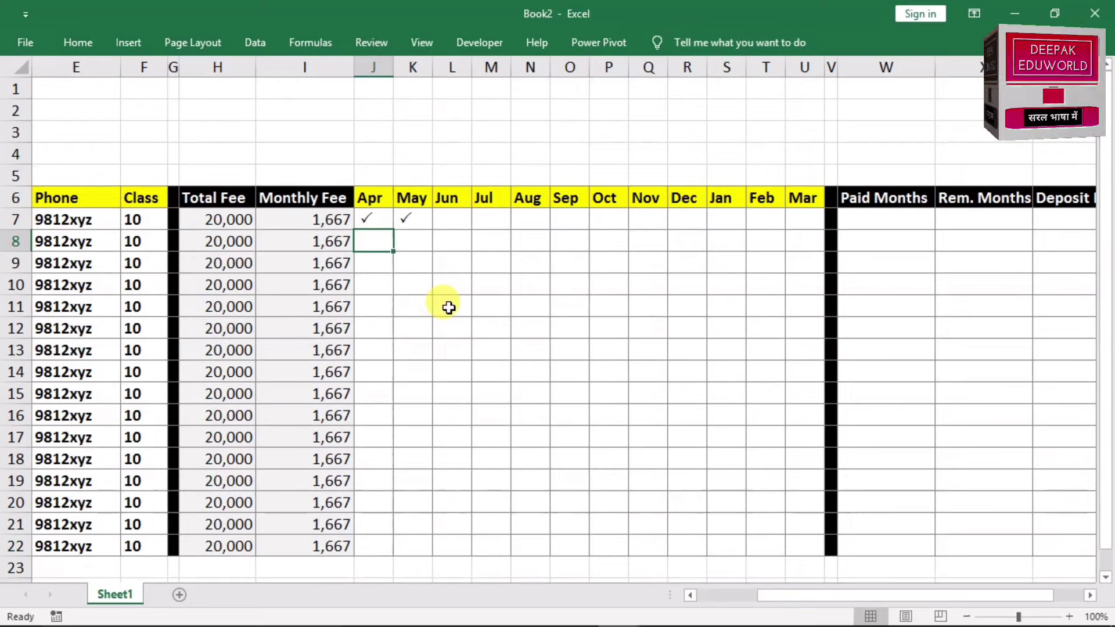
pyautogui.write('P')
pyautogui.hotkey('ctrl', 'Return')
pyautogui.press('Right')
pyautogui.write('P')
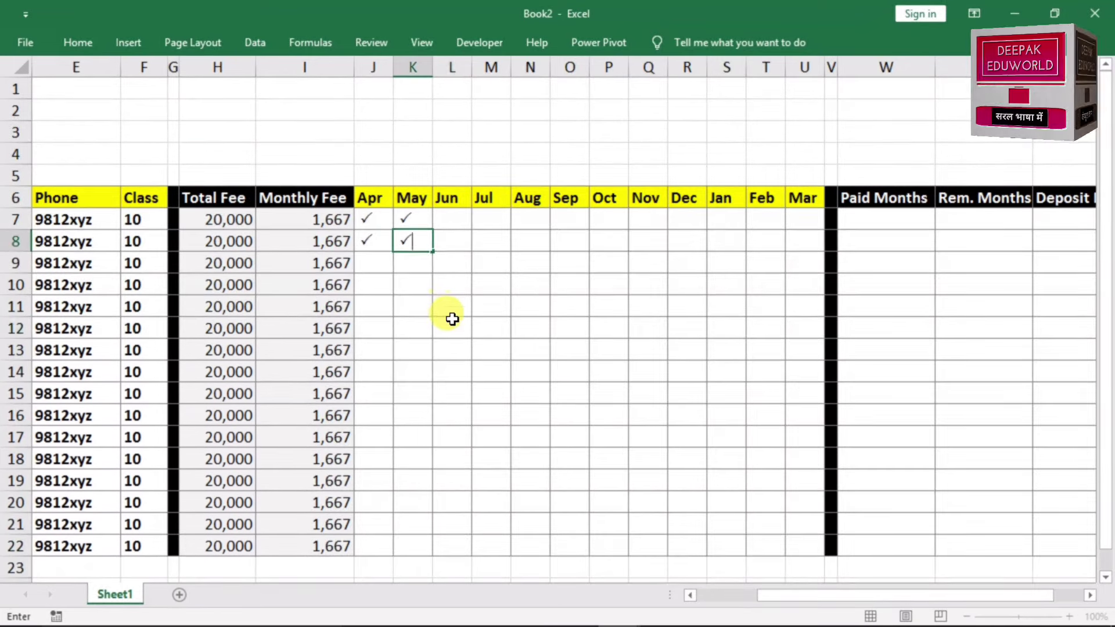
pyautogui.click(452, 318)
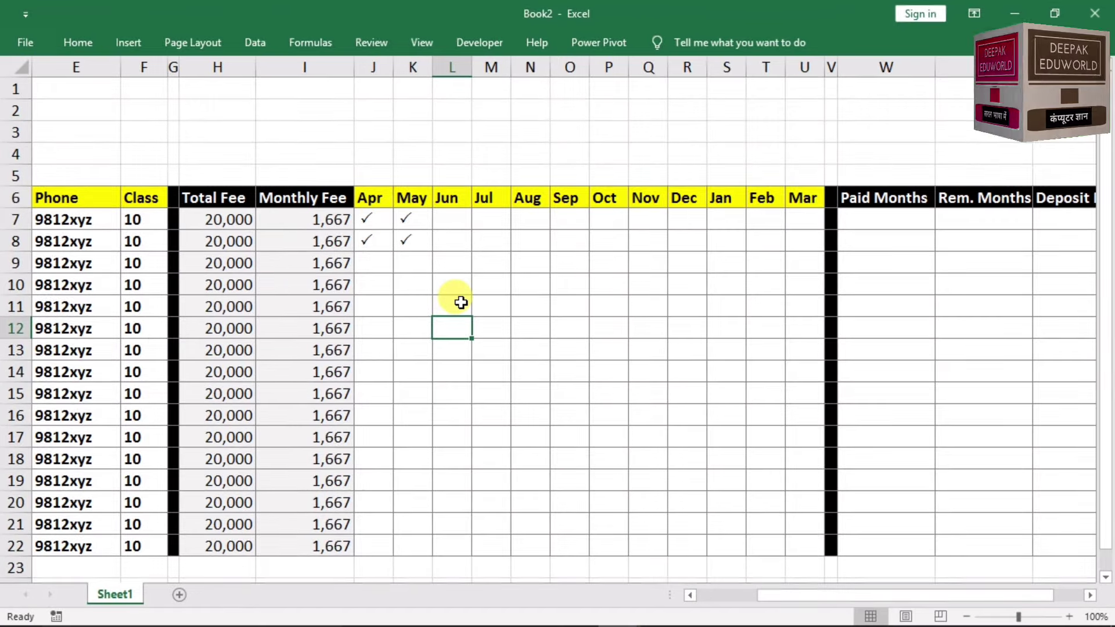
pyautogui.click(527, 323)
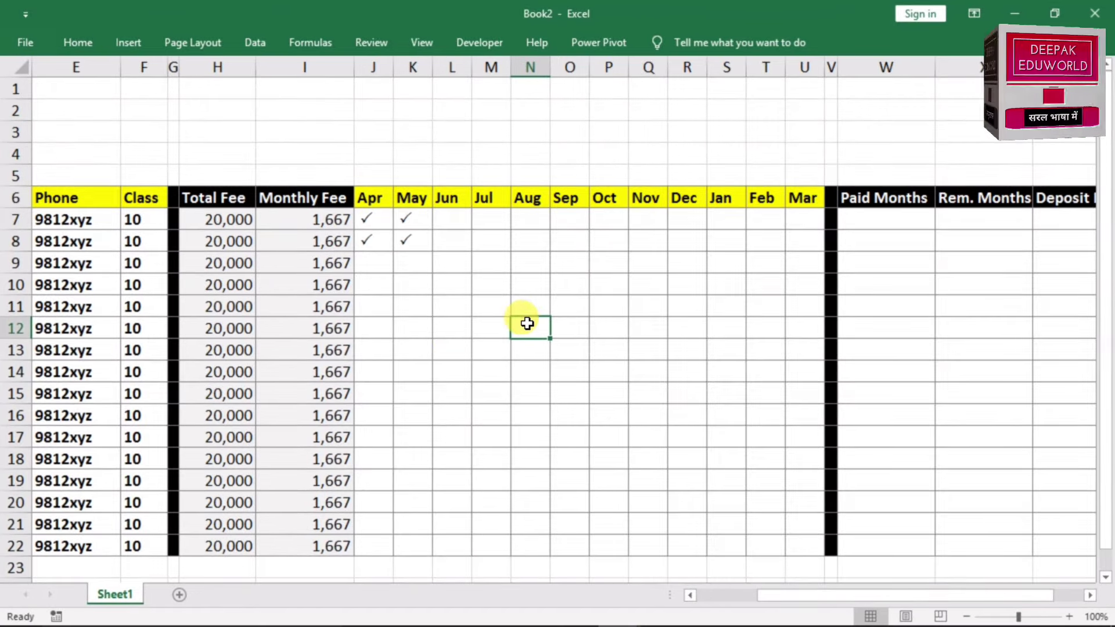
pyautogui.click(863, 224)
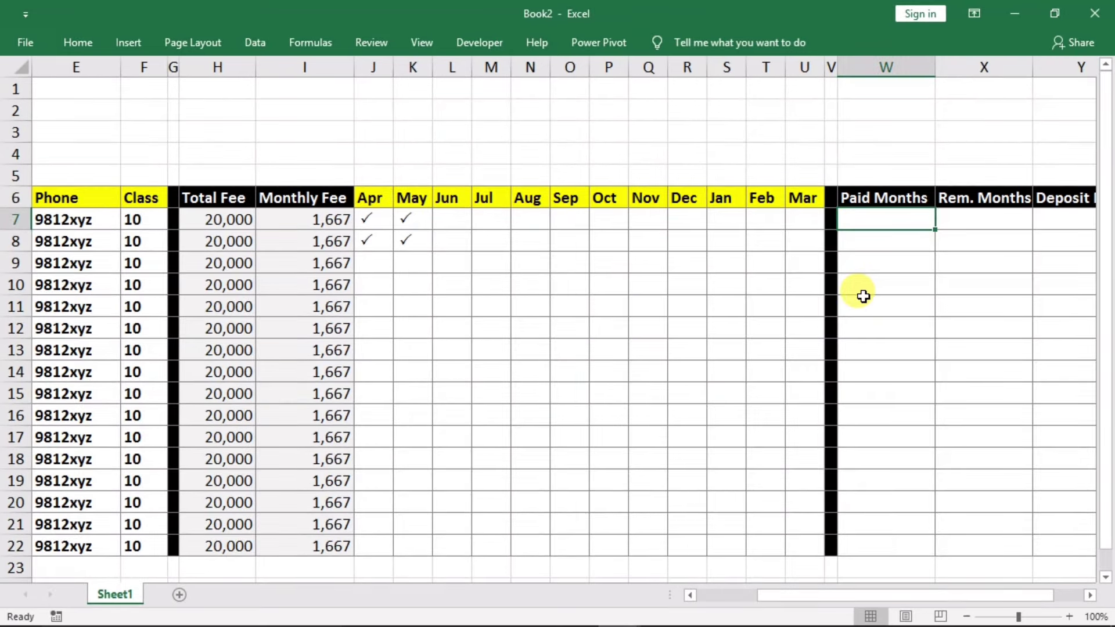
# Step: Enter a COUNTIF over J7:U7 counting ticks in W7 and fill it down to W22
pyautogui.write('=c')
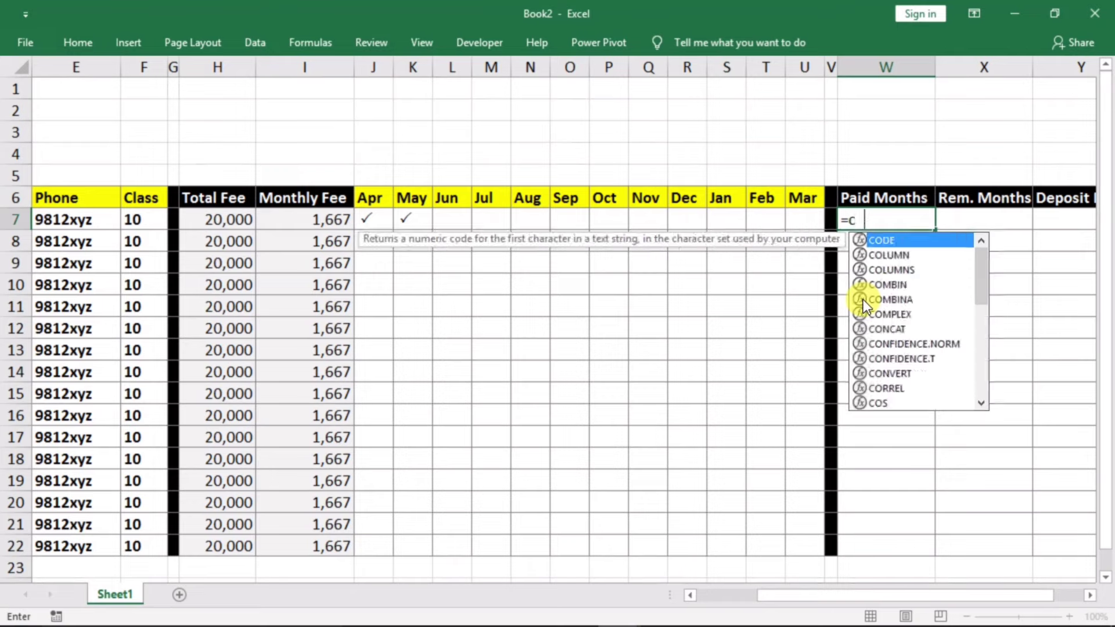
pyautogui.write('ountif')
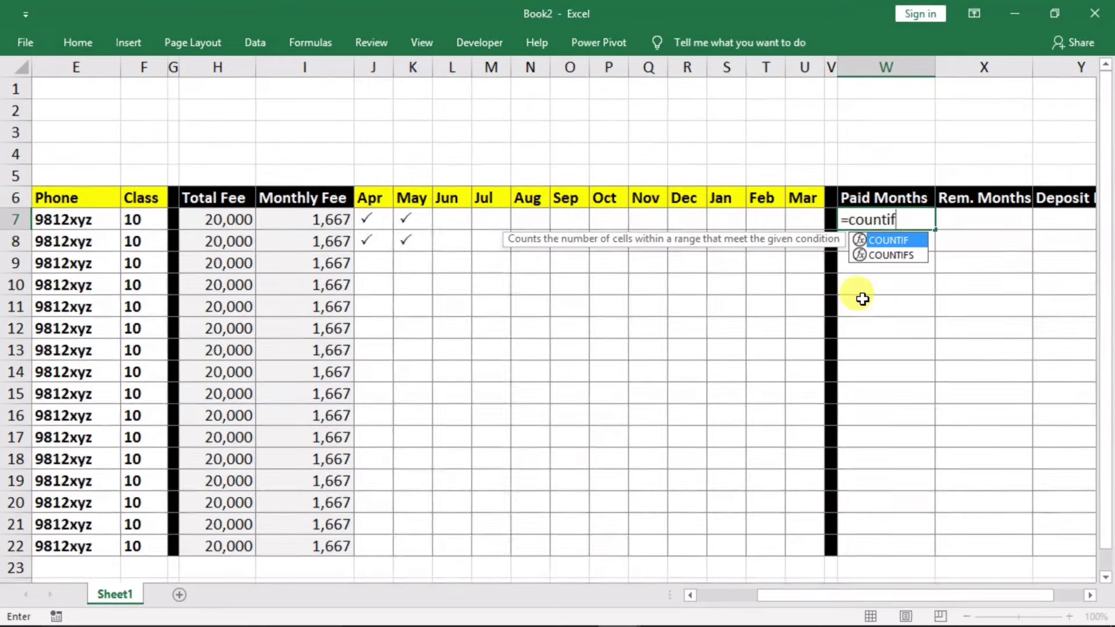
pyautogui.write('(')
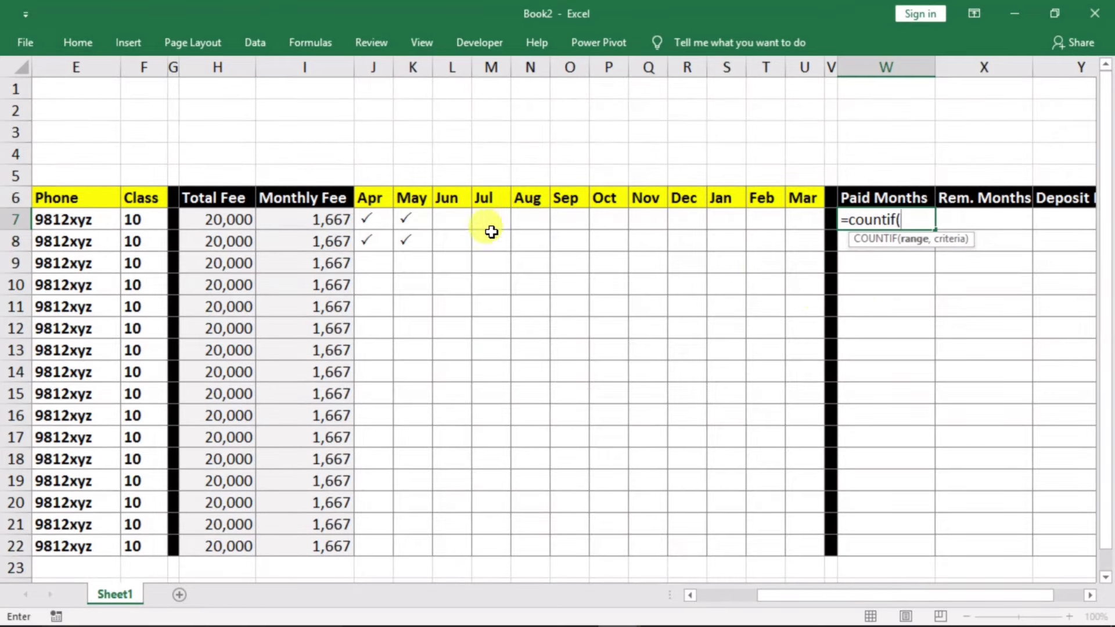
pyautogui.moveTo(471, 230); pyautogui.dragTo(789, 226)
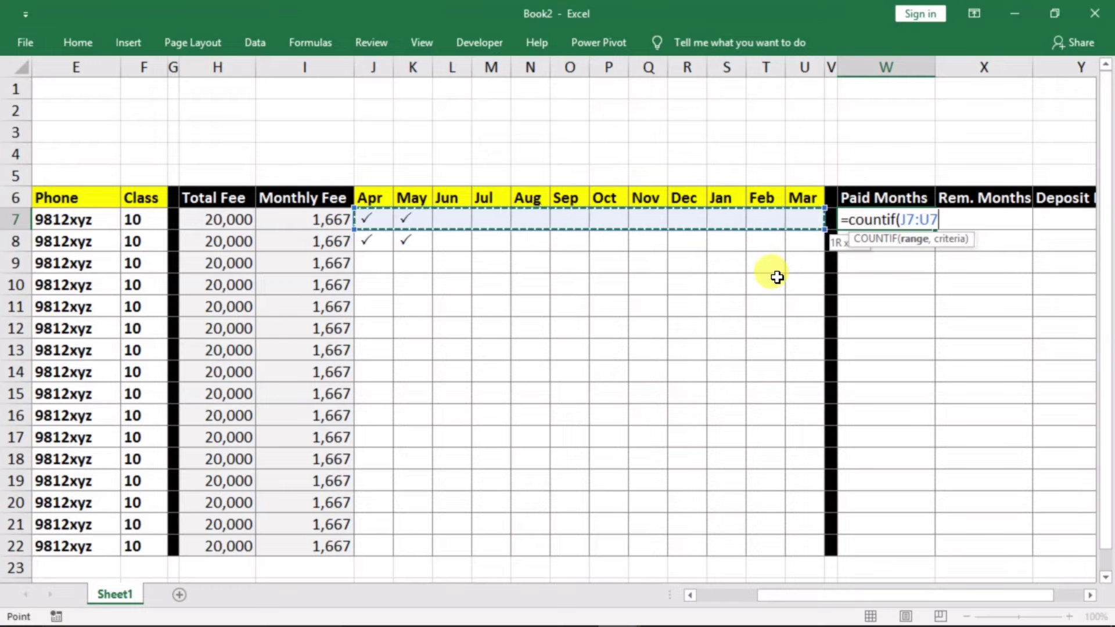
pyautogui.write(',')
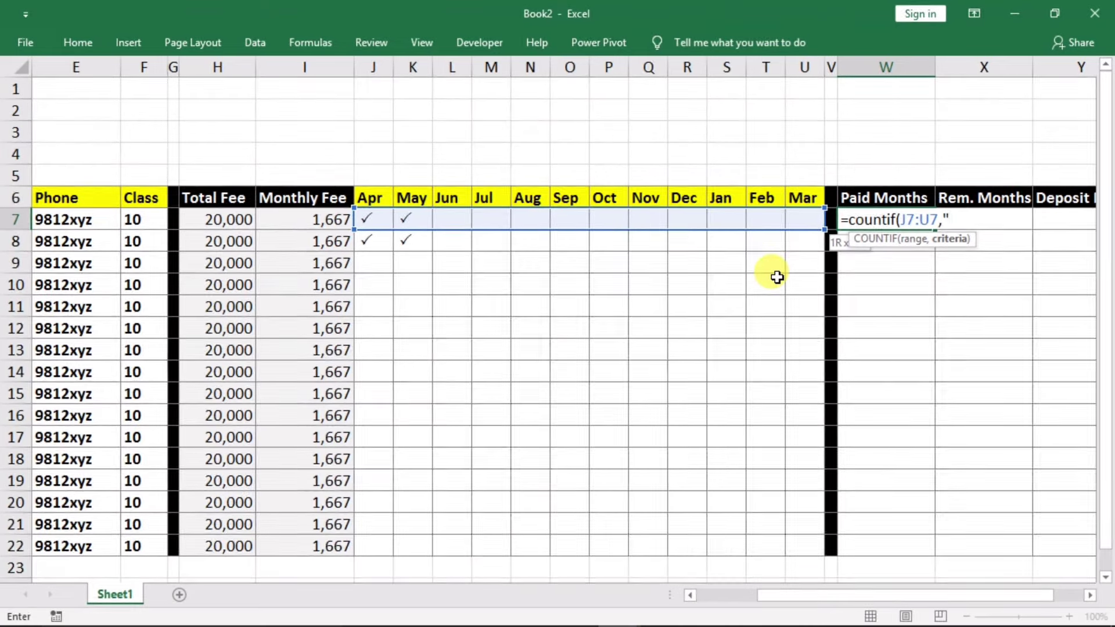
pyautogui.write('"')
pyautogui.press('Return')
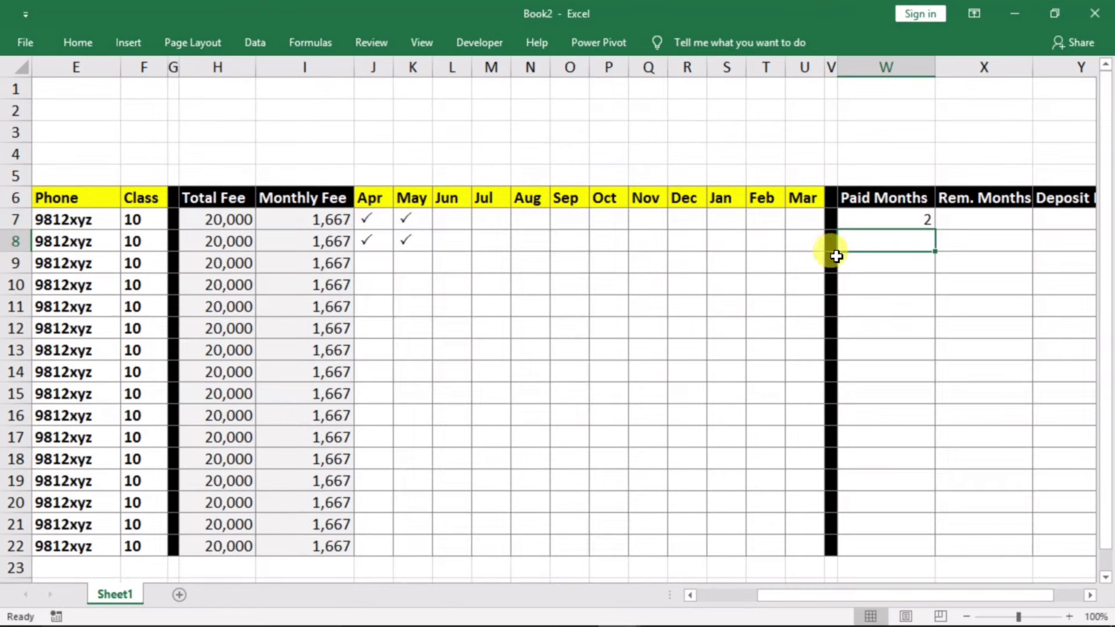
pyautogui.click(908, 226)
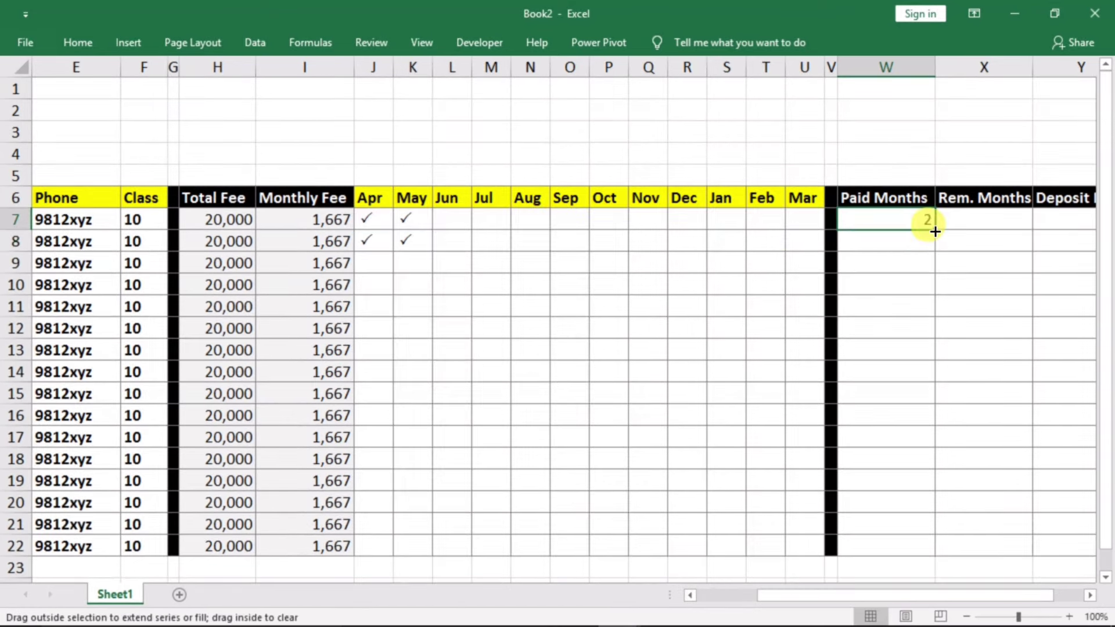
pyautogui.moveTo(935, 231); pyautogui.dragTo(916, 552)
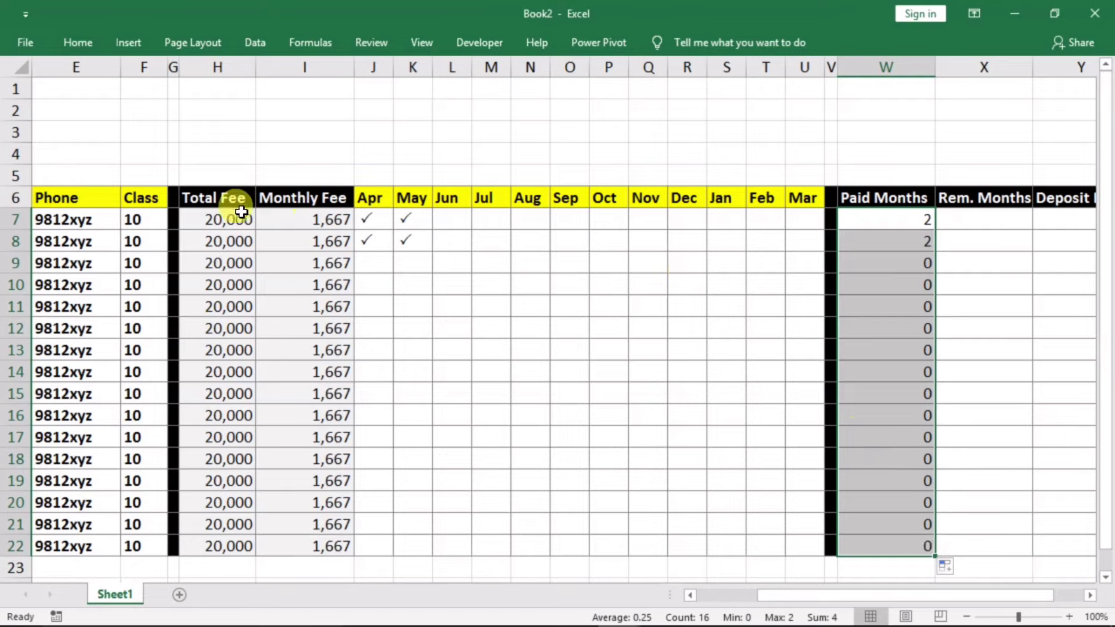
pyautogui.click(892, 224)
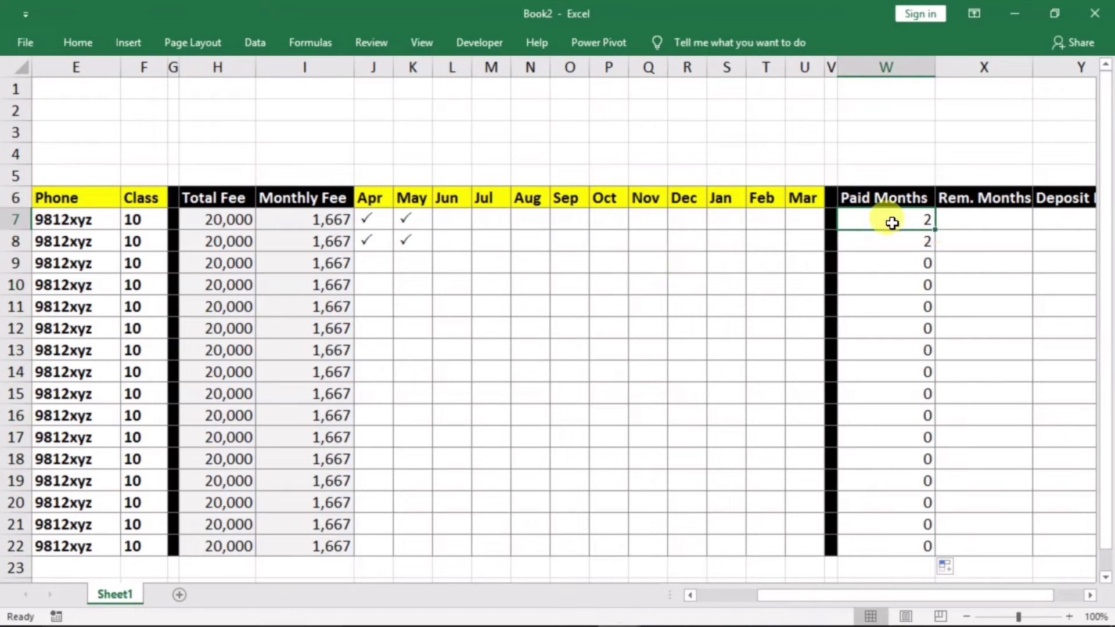
pyautogui.click(977, 225)
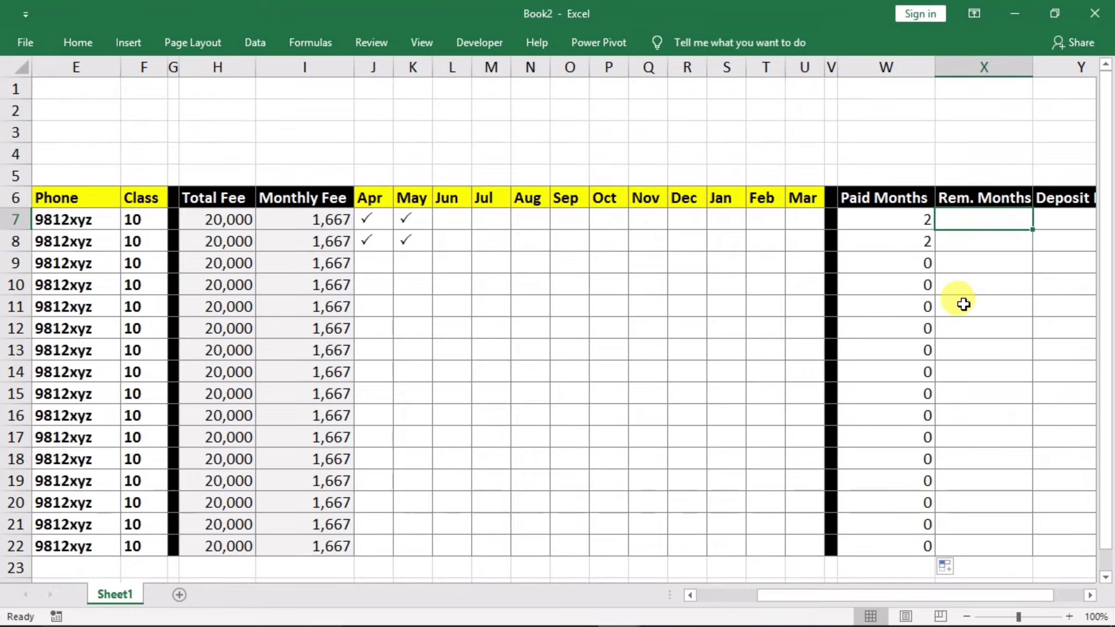
# Step: Enter =COUNTBLANK(J7:U7) in X7 and fill it down to X22
pyautogui.write('=')
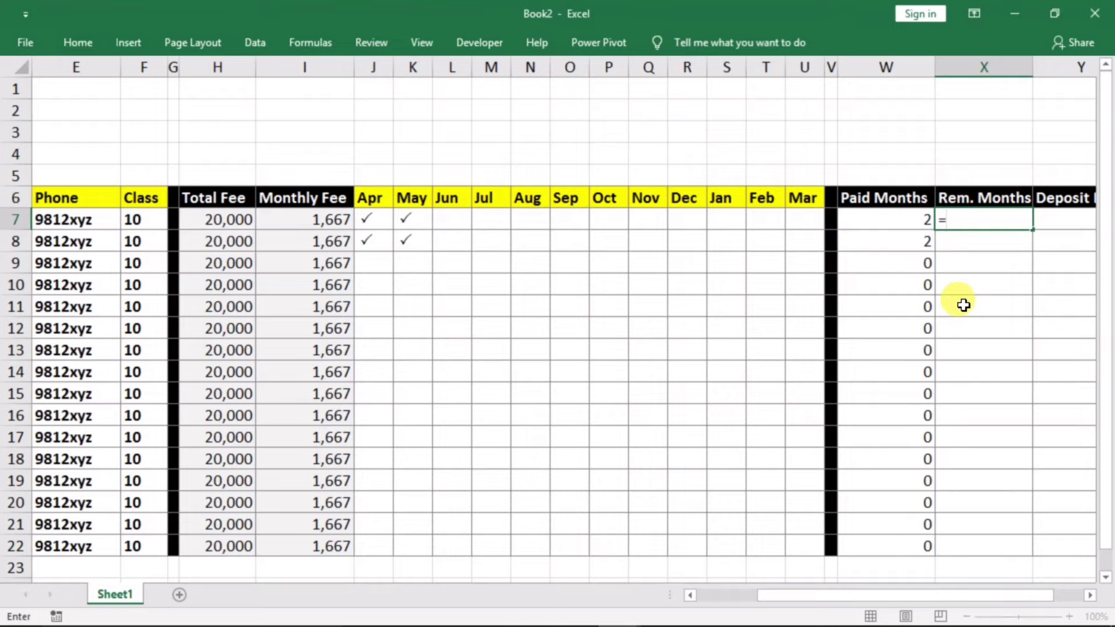
pyautogui.write('coun')
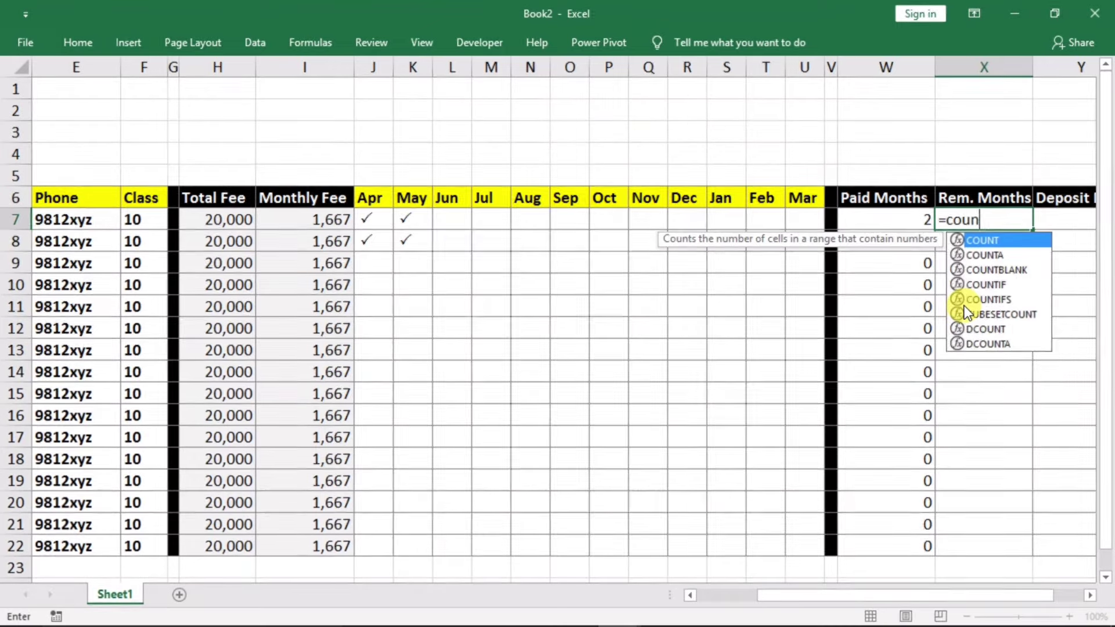
pyautogui.write('tb')
pyautogui.press('Tab')
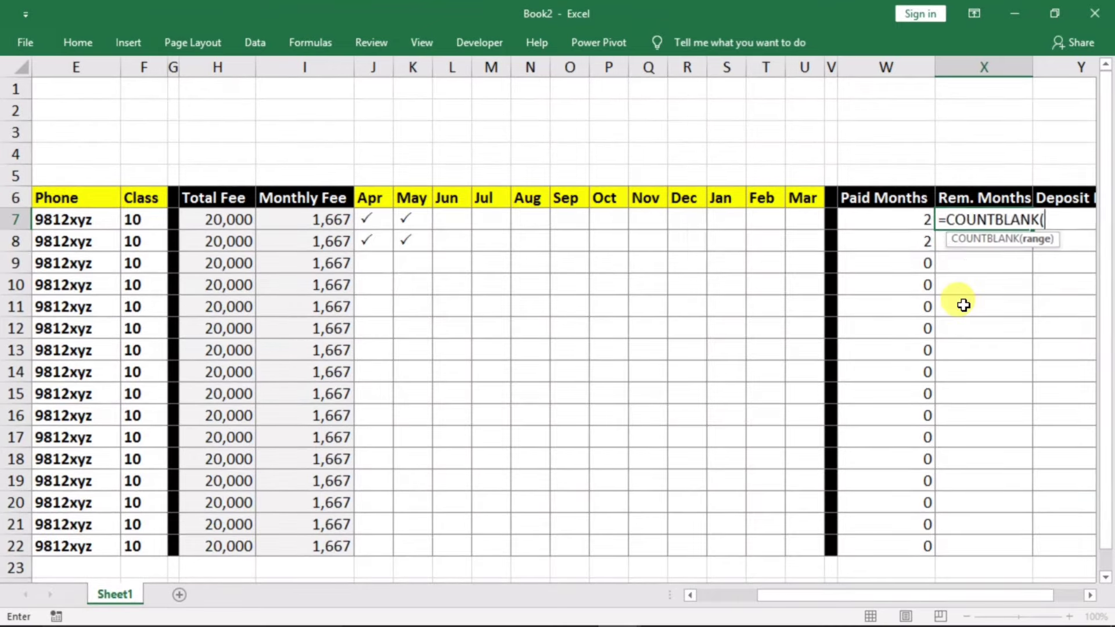
pyautogui.moveTo(371, 218); pyautogui.dragTo(782, 220)
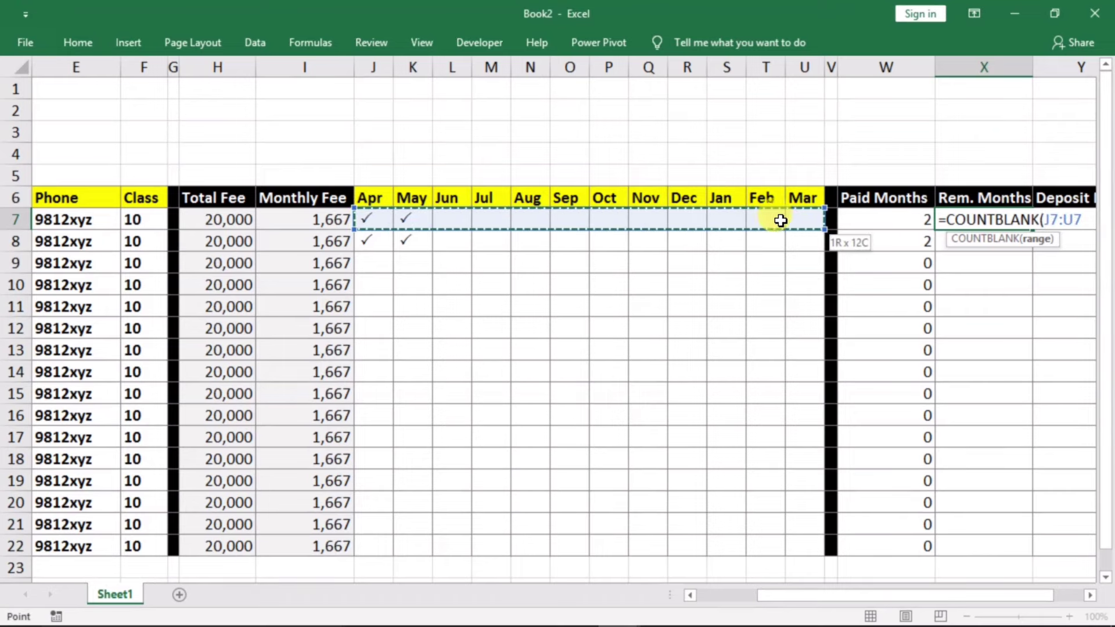
pyautogui.press('Return')
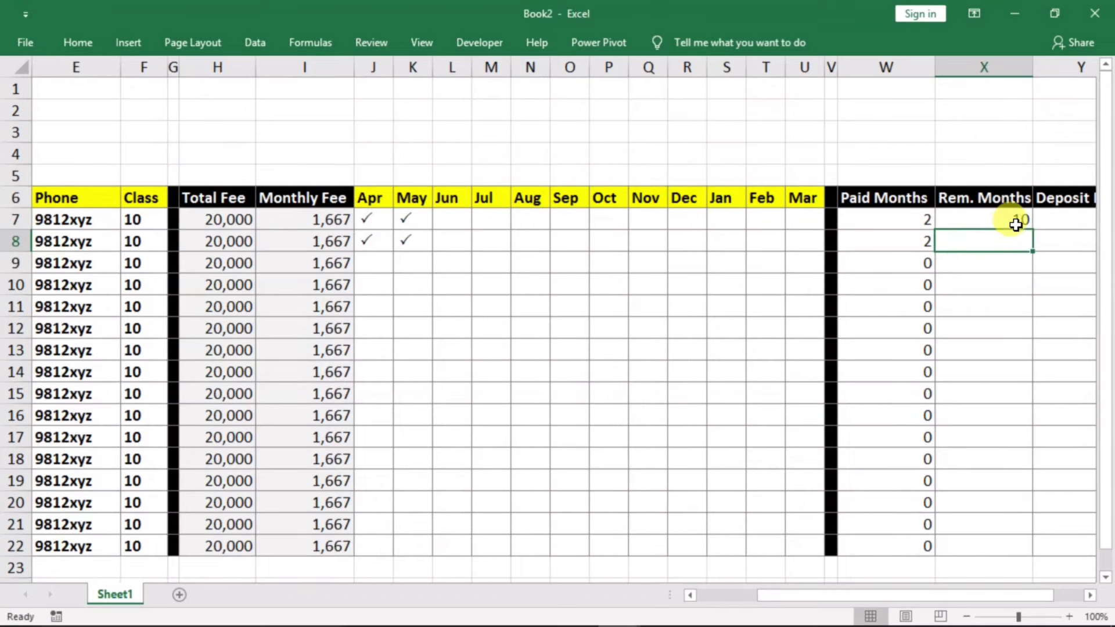
pyautogui.click(1000, 222)
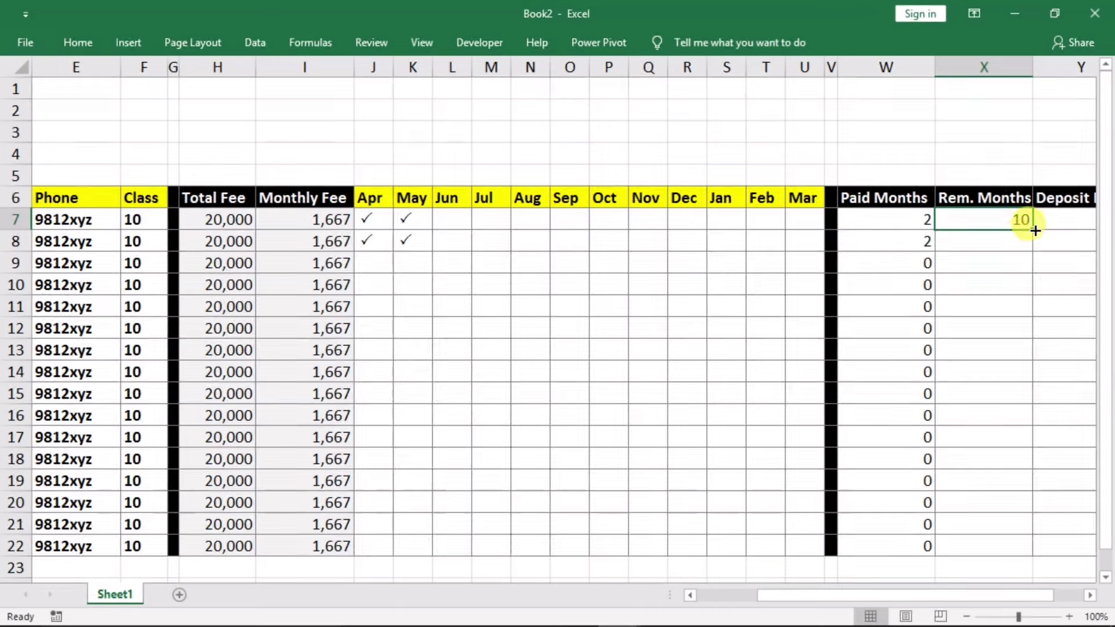
pyautogui.moveTo(1032, 230)
pyautogui.mouseDown()
pyautogui.moveTo(1017, 525)
pyautogui.moveTo(1015, 507)
pyautogui.mouseUp()
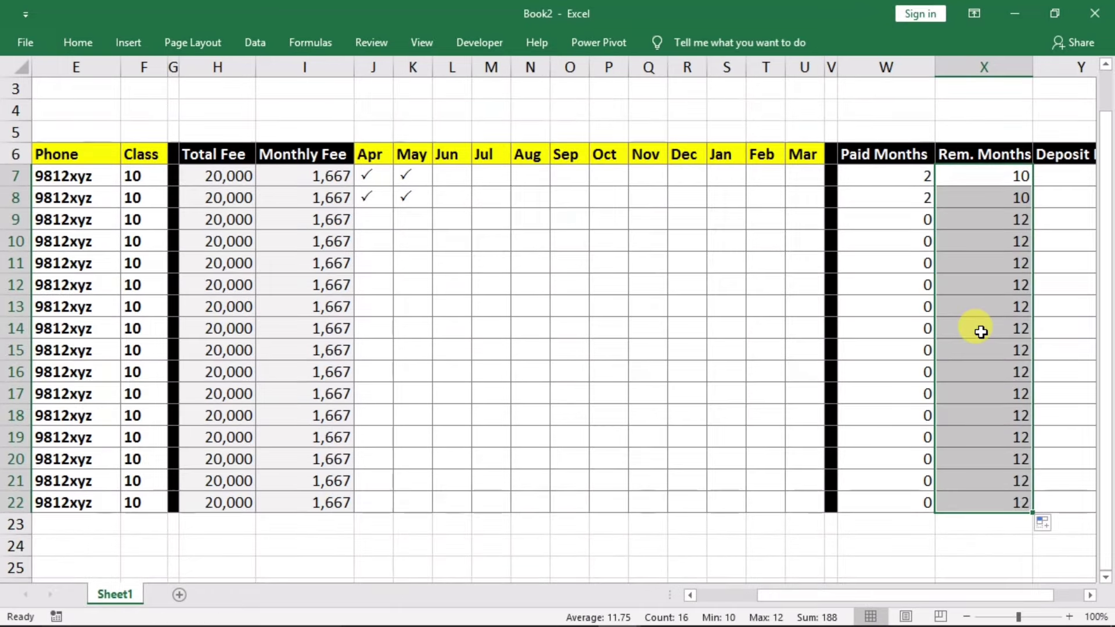
pyautogui.press('Right')
pyautogui.press('Right')
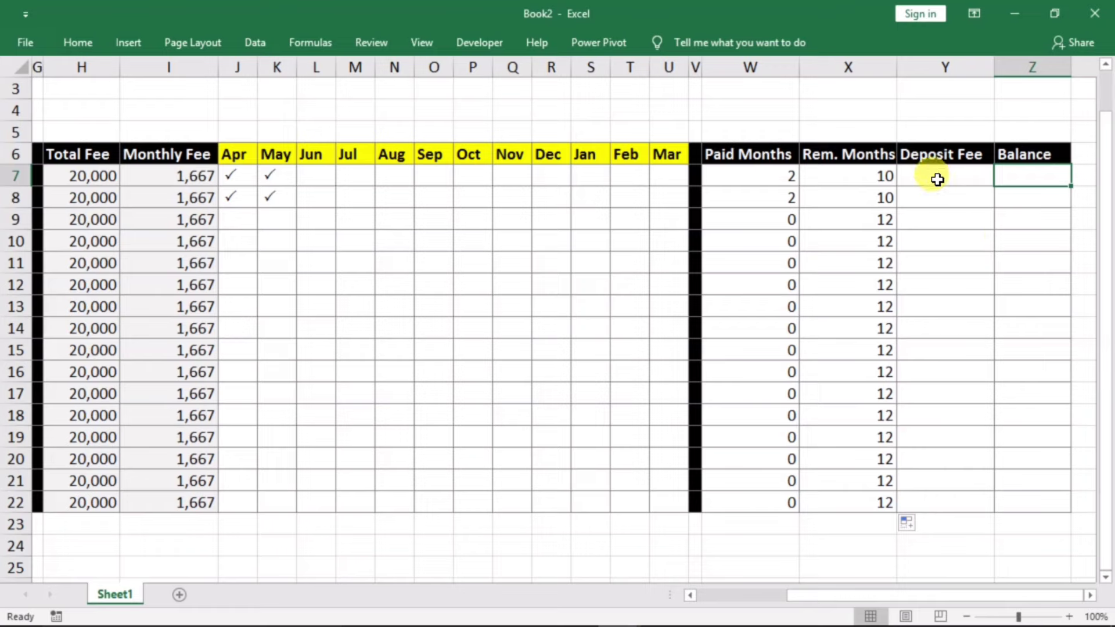
# Step: Enter =W7*I7 in Y7 as the Deposit Fee and fill it down to row 22
pyautogui.click(935, 176)
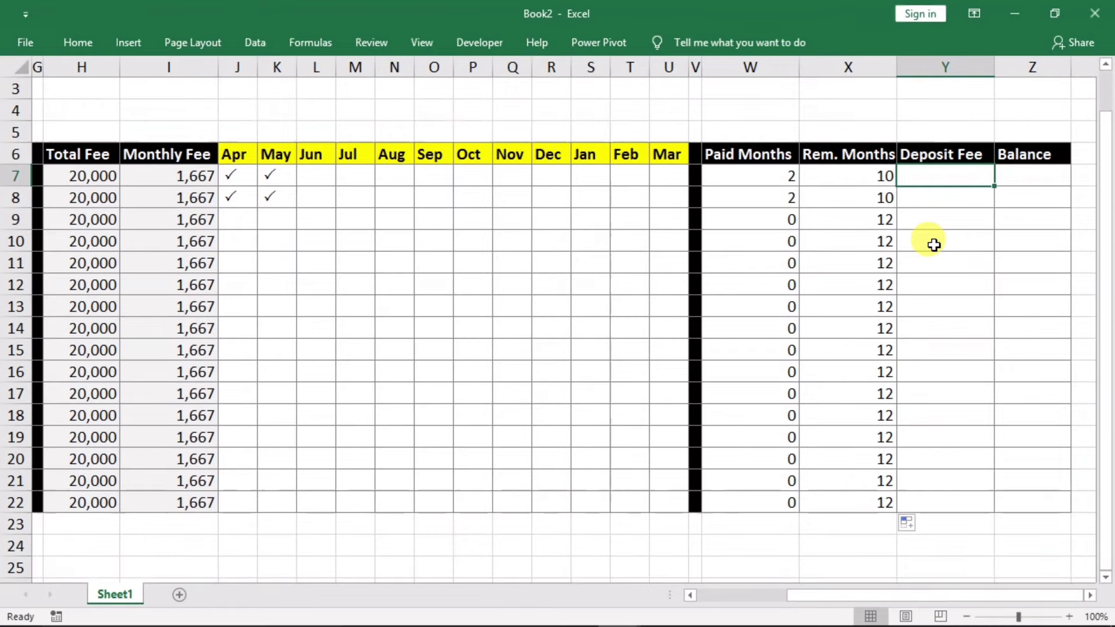
pyautogui.write('=')
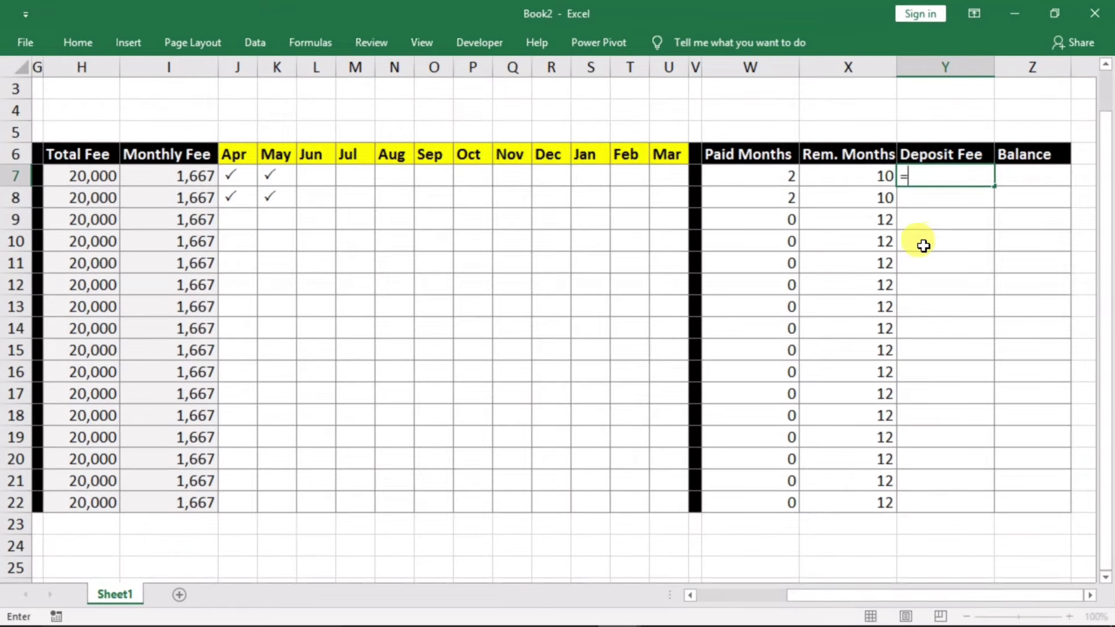
pyautogui.click(737, 178)
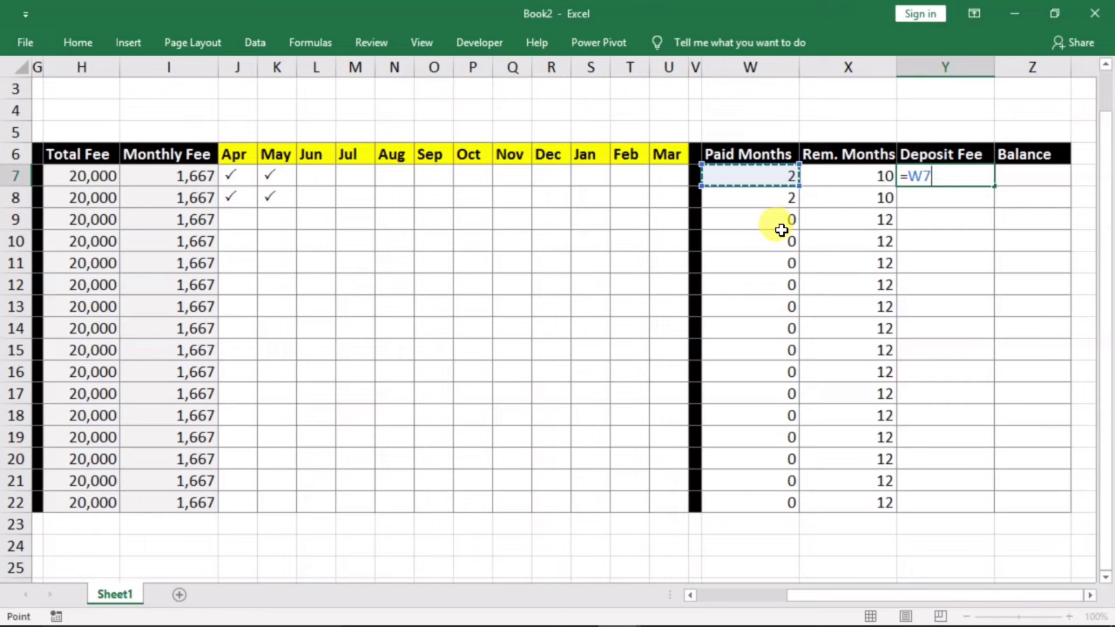
pyautogui.write('*')
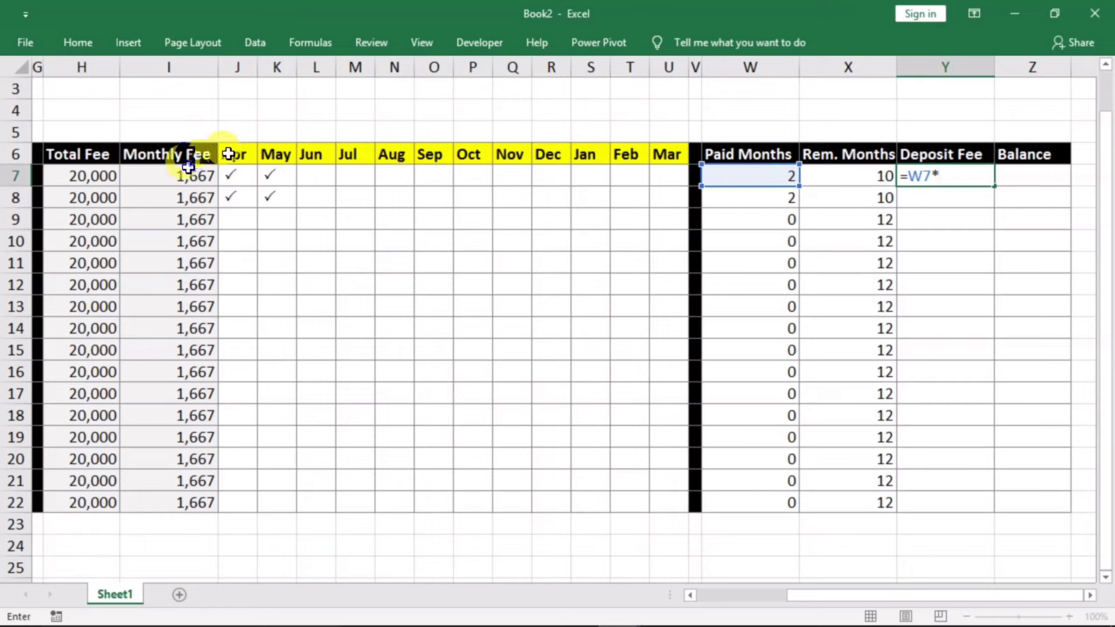
pyautogui.click(209, 176)
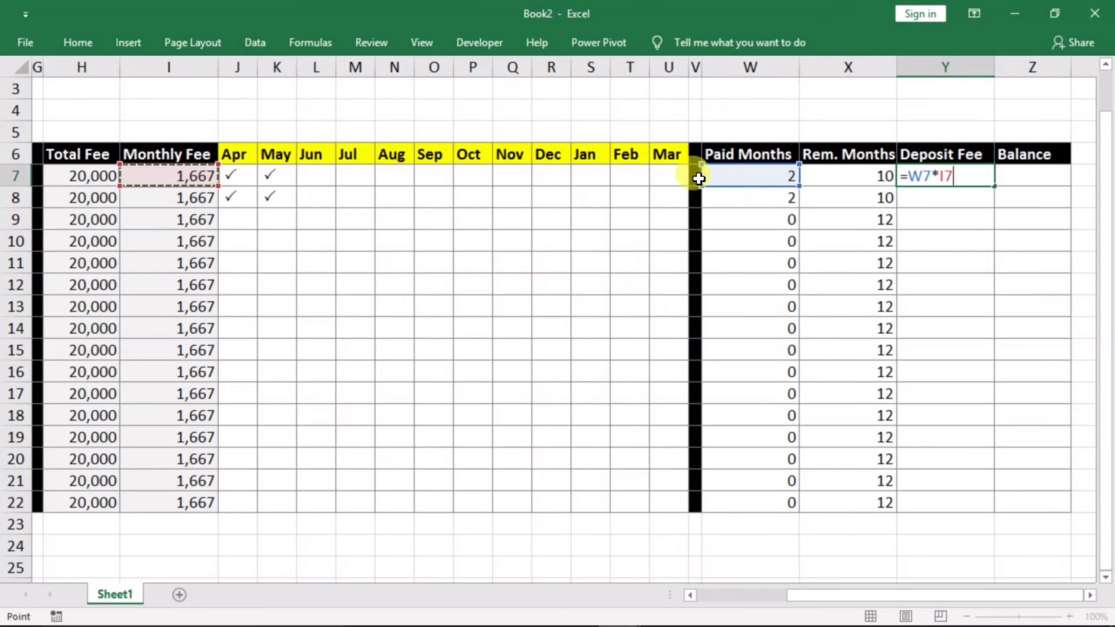
pyautogui.press('Return')
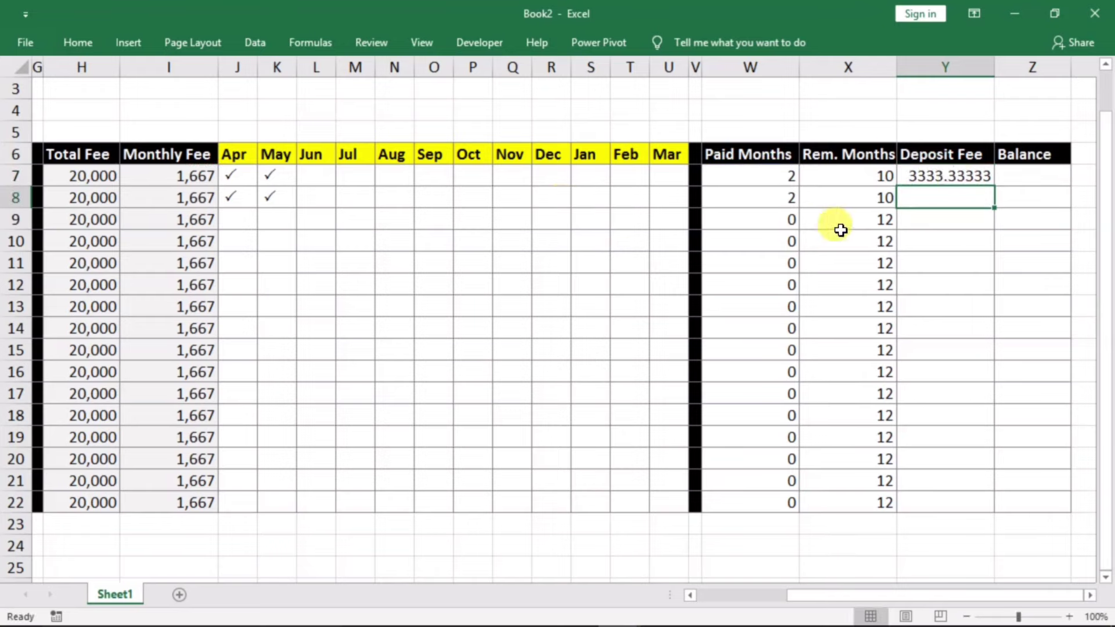
pyautogui.click(963, 181)
pyautogui.moveTo(994, 190); pyautogui.dragTo(994, 504)
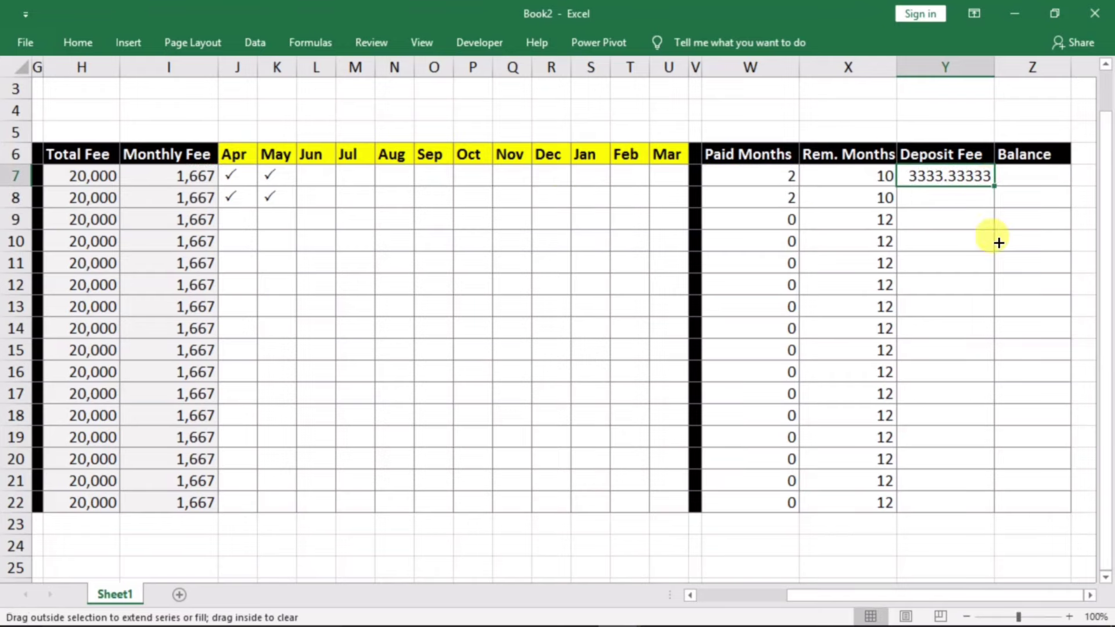
# Step: Enter =X7*I7 in Z7 as the Balance and fill it down to row 22
pyautogui.click(1026, 171)
pyautogui.write('=')
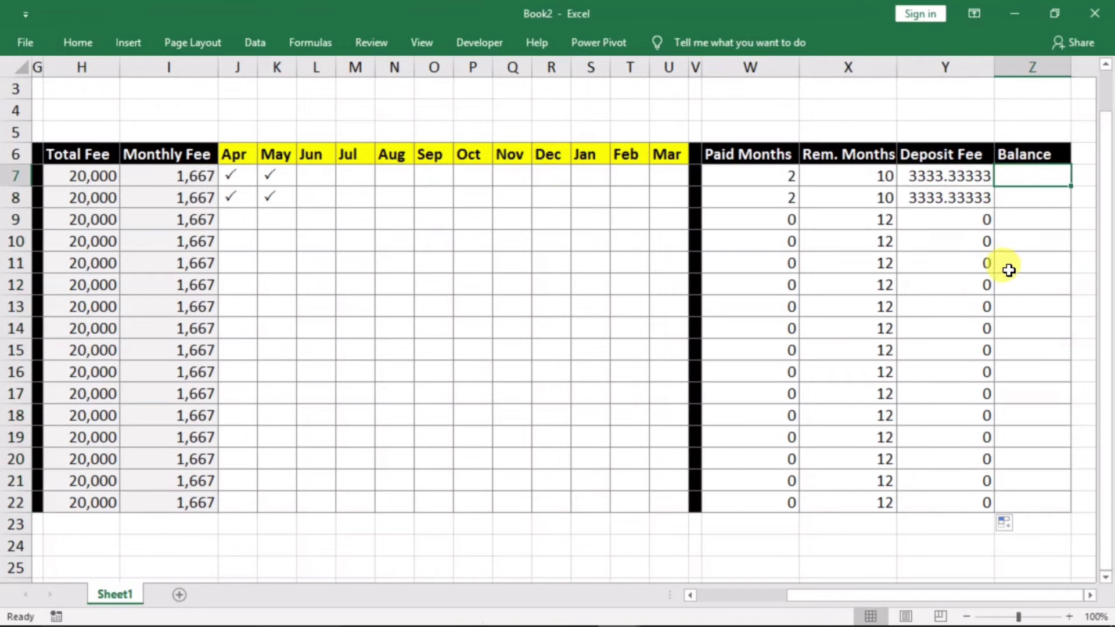
pyautogui.click(845, 181)
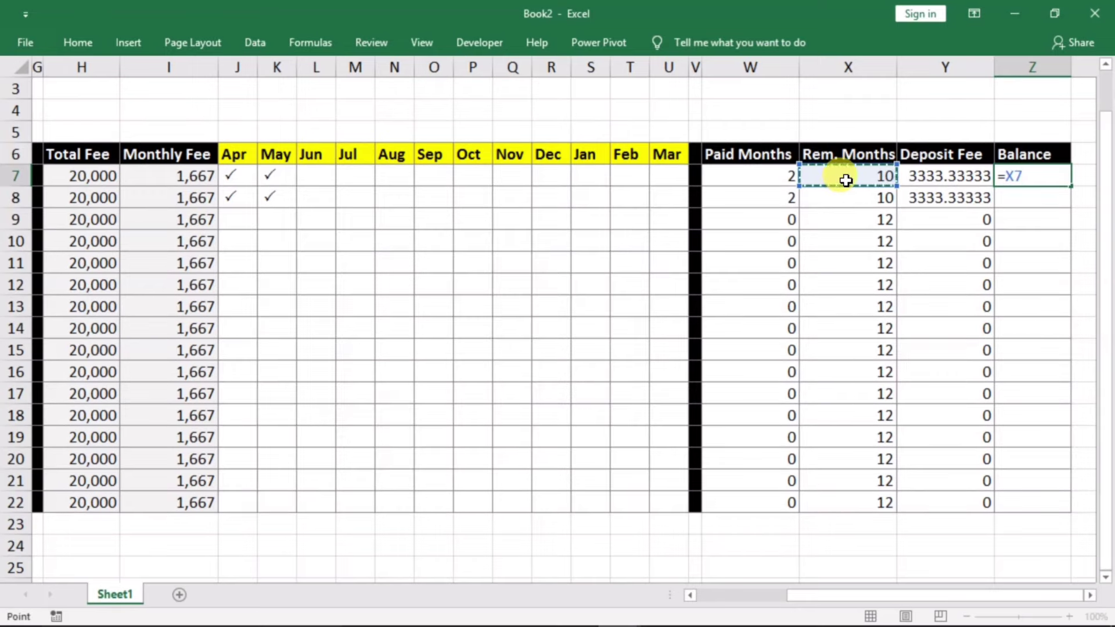
pyautogui.click(181, 178)
pyautogui.press('Return')
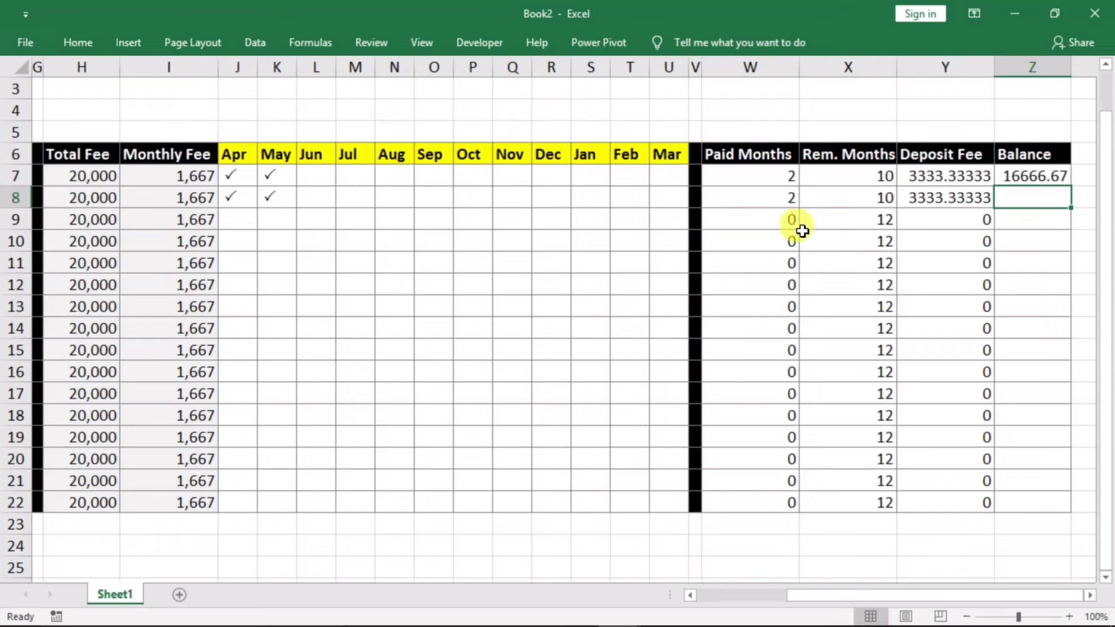
pyautogui.click(1068, 179)
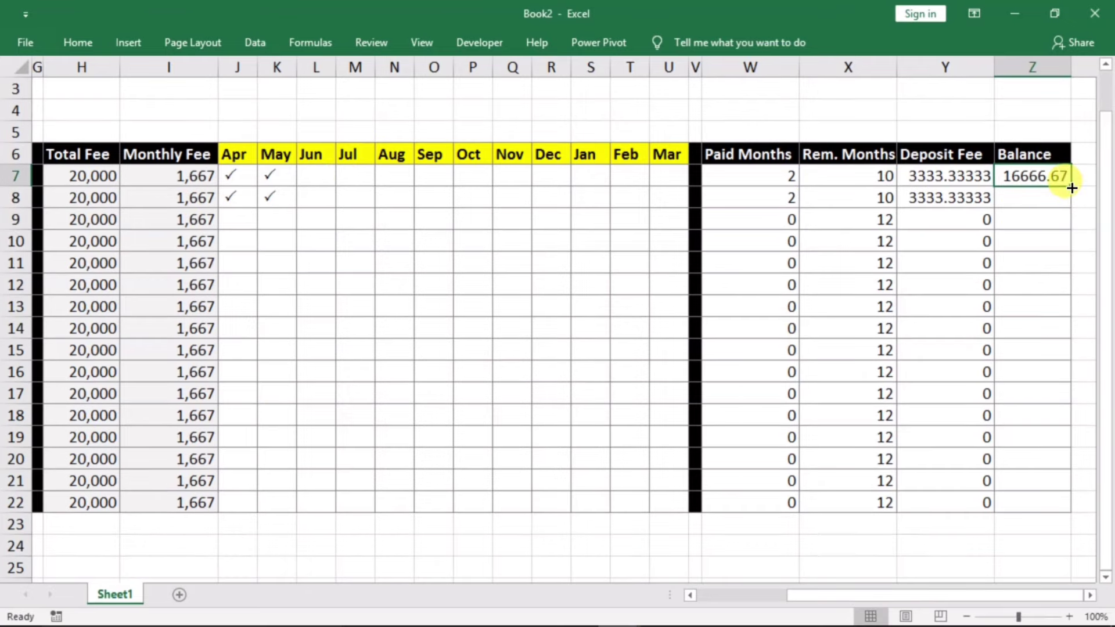
pyautogui.moveTo(1071, 188); pyautogui.dragTo(1057, 506)
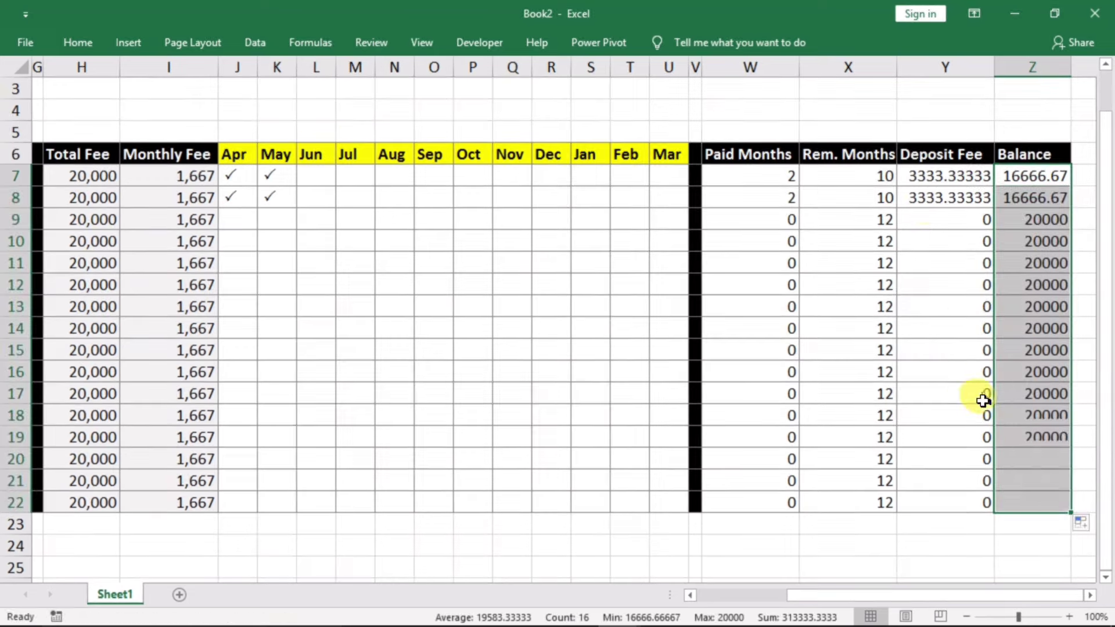
pyautogui.moveTo(926, 177); pyautogui.dragTo(1051, 503)
# Step: Format the Deposit Fee and Balance figures as Number with 0 decimals and thousands separators
pyautogui.rightClick(959, 261)
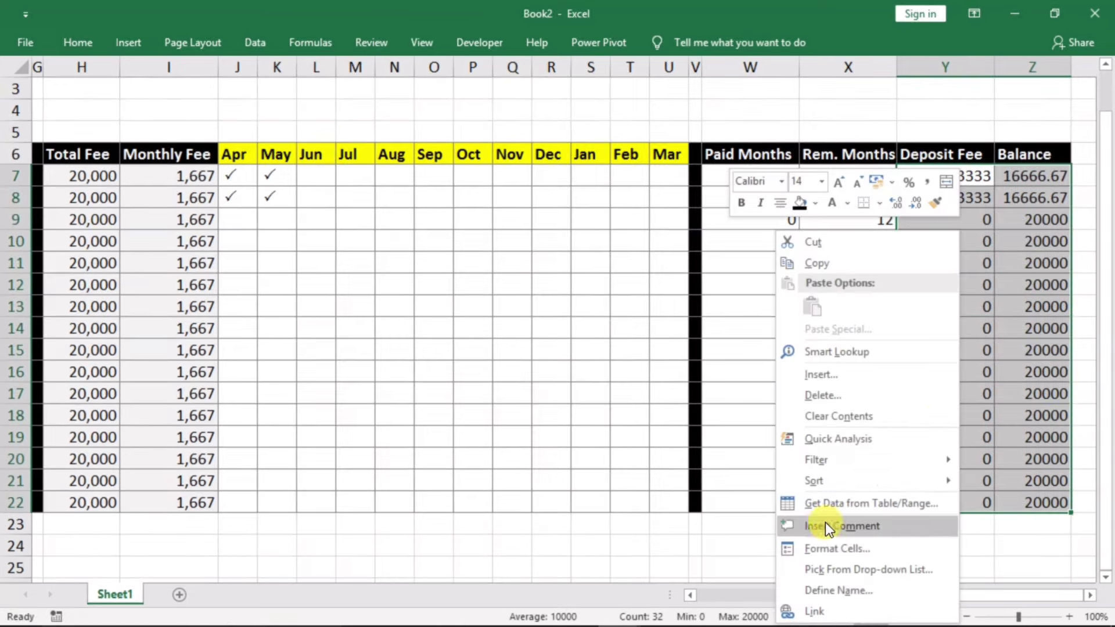
pyautogui.click(829, 549)
pyautogui.click(621, 291)
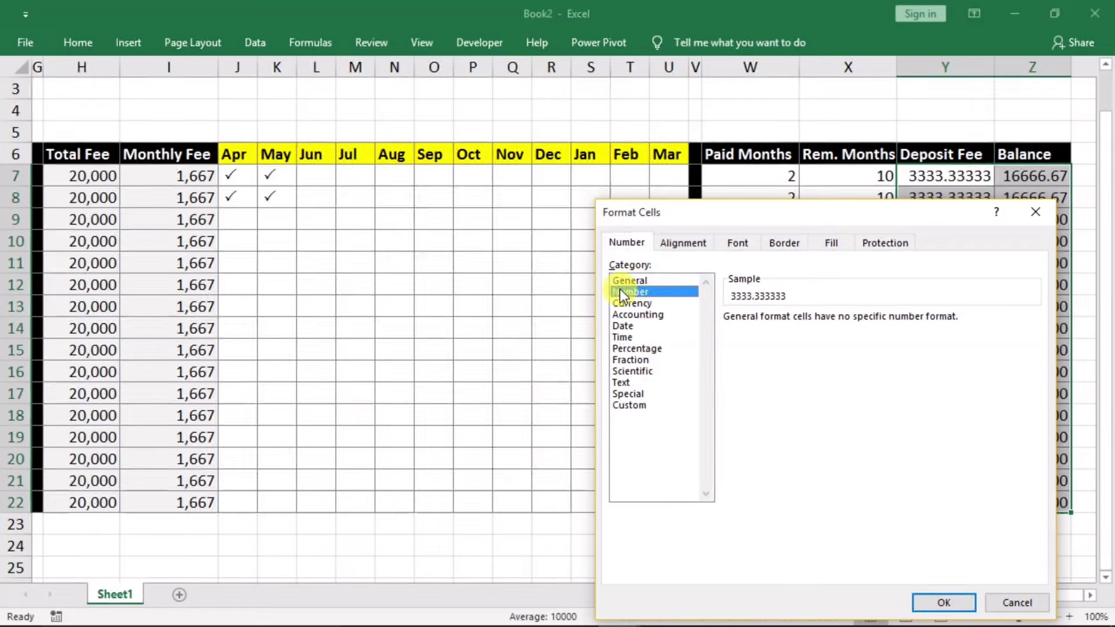
pyautogui.click(842, 323)
pyautogui.click(842, 323)
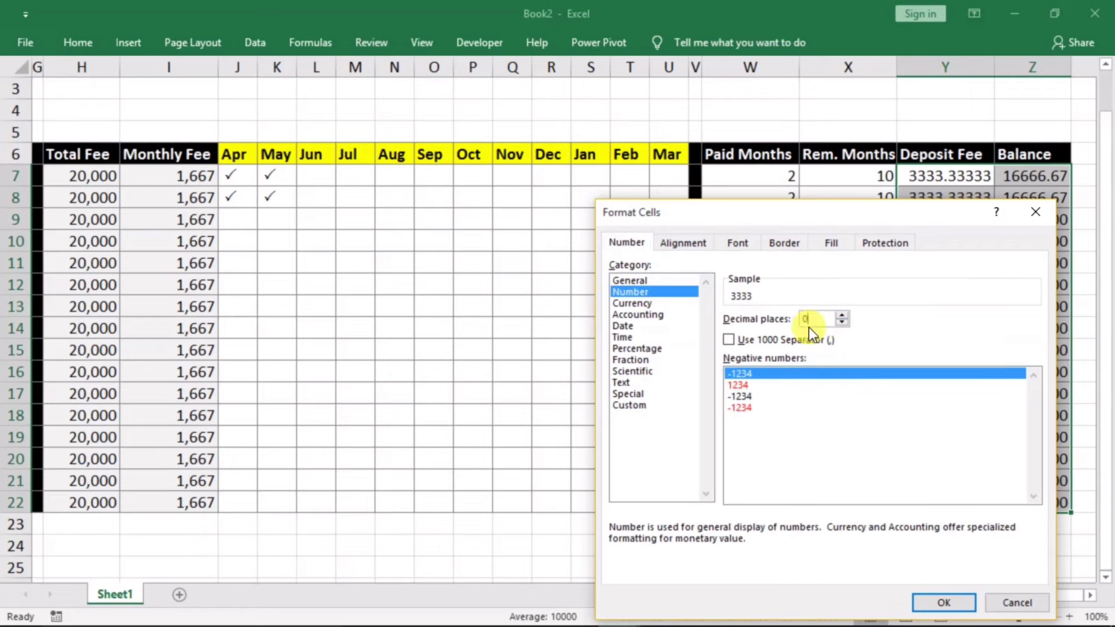
pyautogui.click(727, 340)
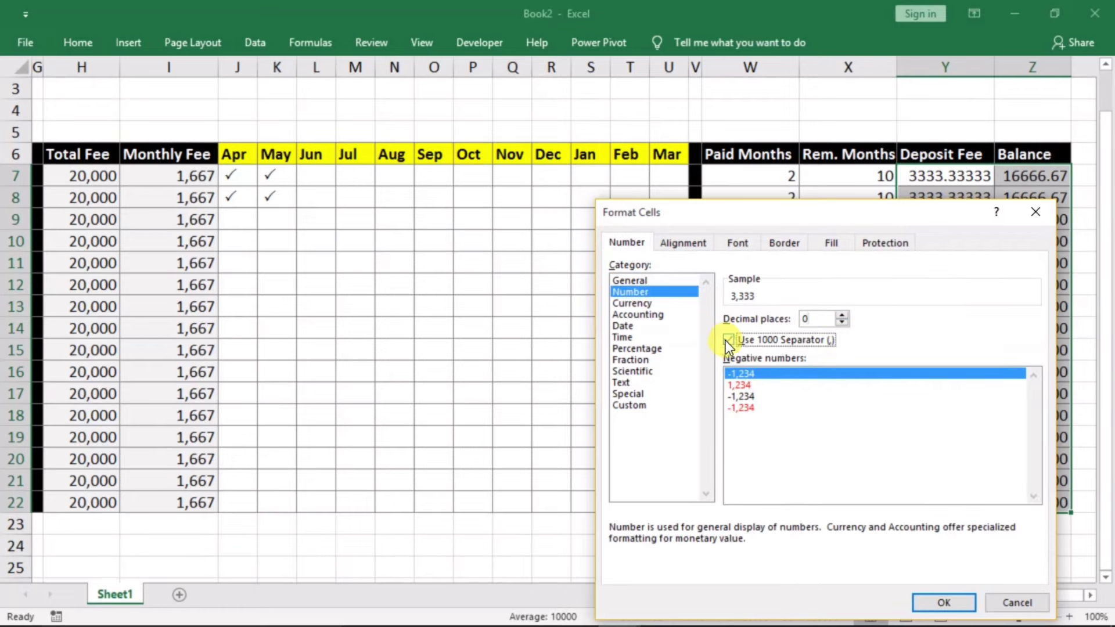
pyautogui.click(936, 602)
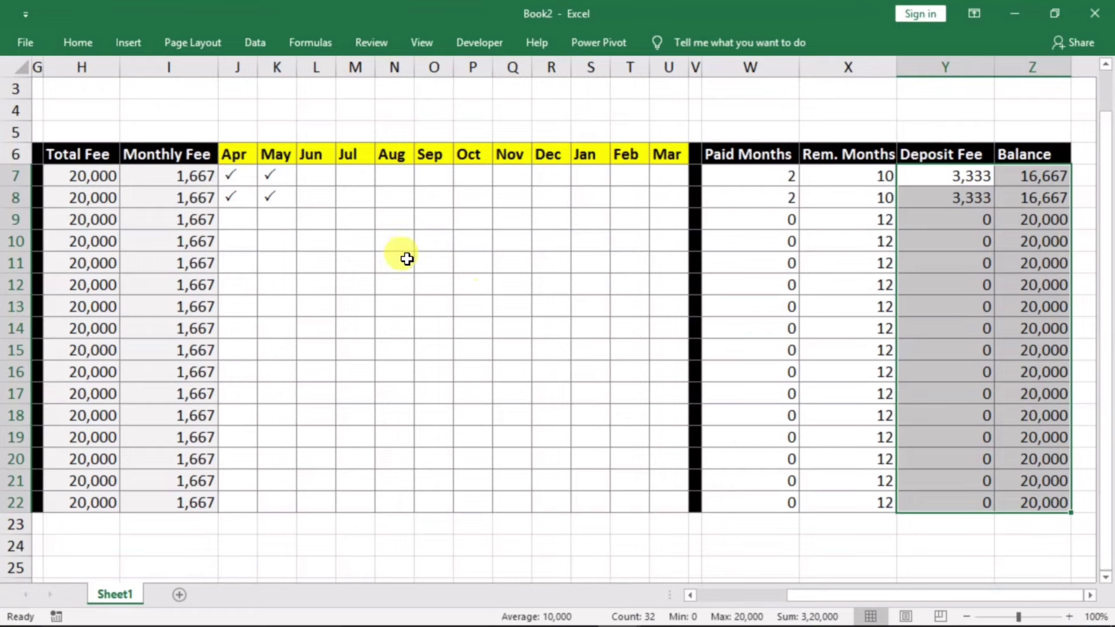
# Step: Tick June for the first two students by entering P in L7 and L8
pyautogui.click(320, 178)
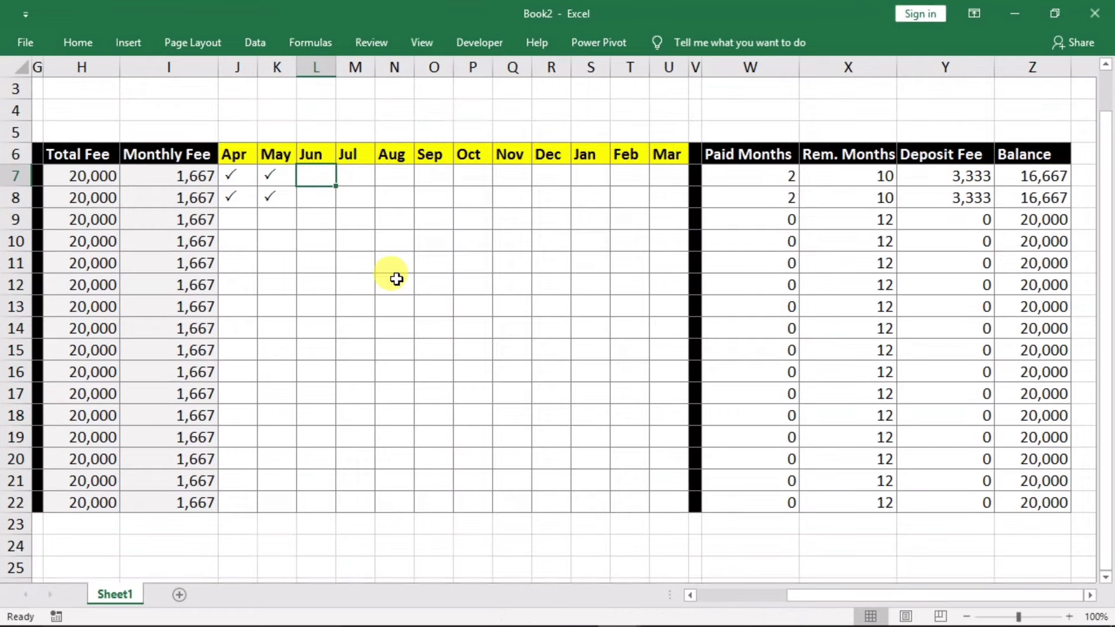
pyautogui.write('P')
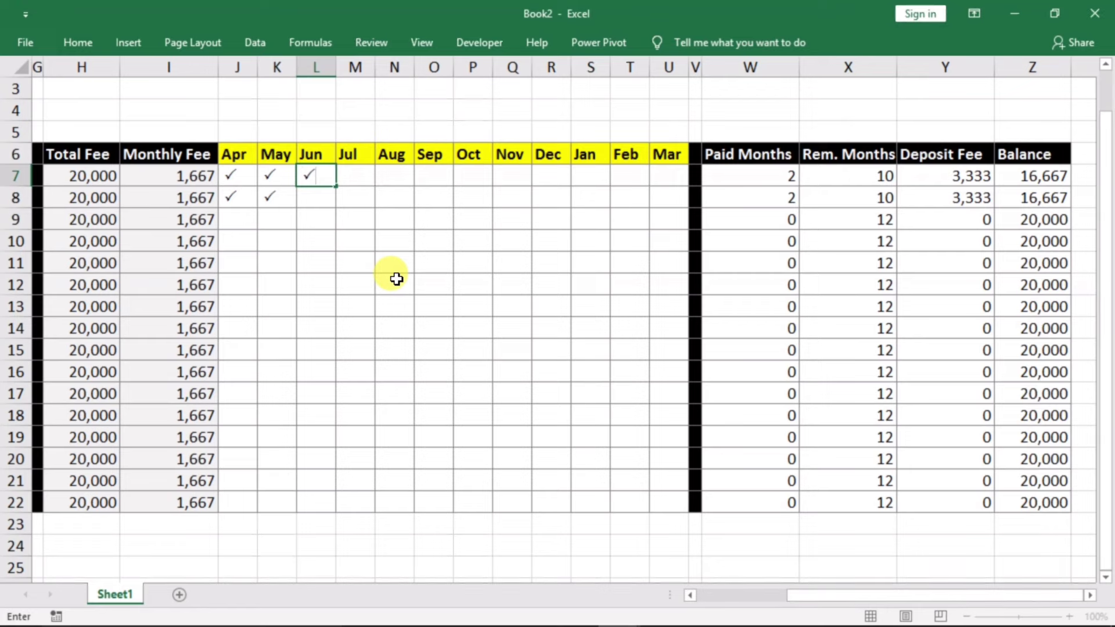
pyautogui.press('Return')
pyautogui.write('P')
pyautogui.press('Return')
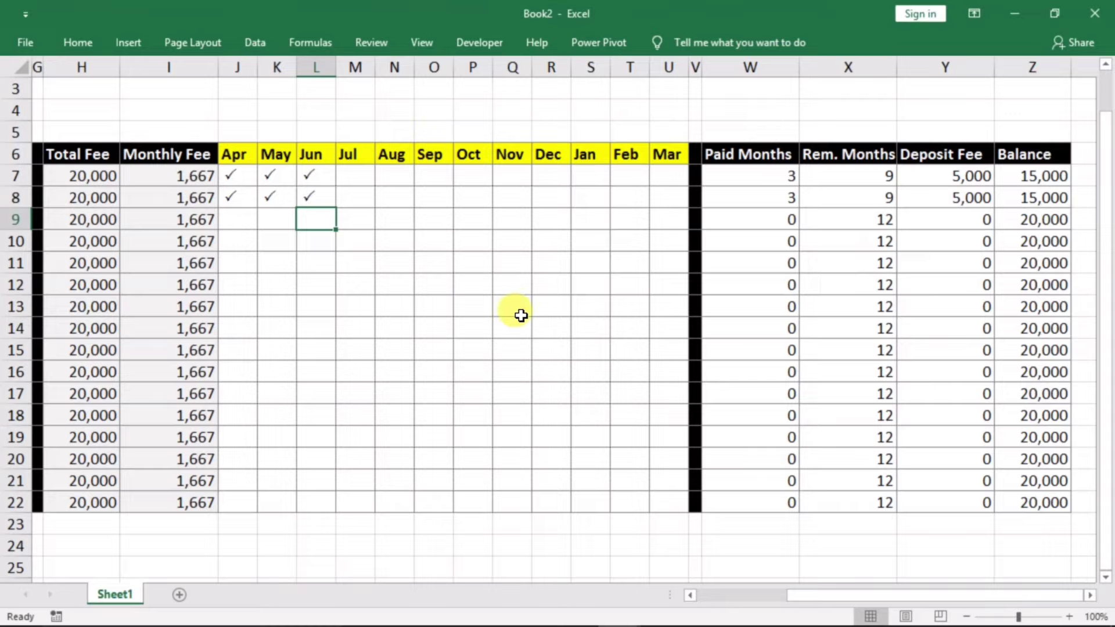
pyautogui.press('Left')
pyautogui.press('Left')
pyautogui.press('Left')
pyautogui.press('Home')
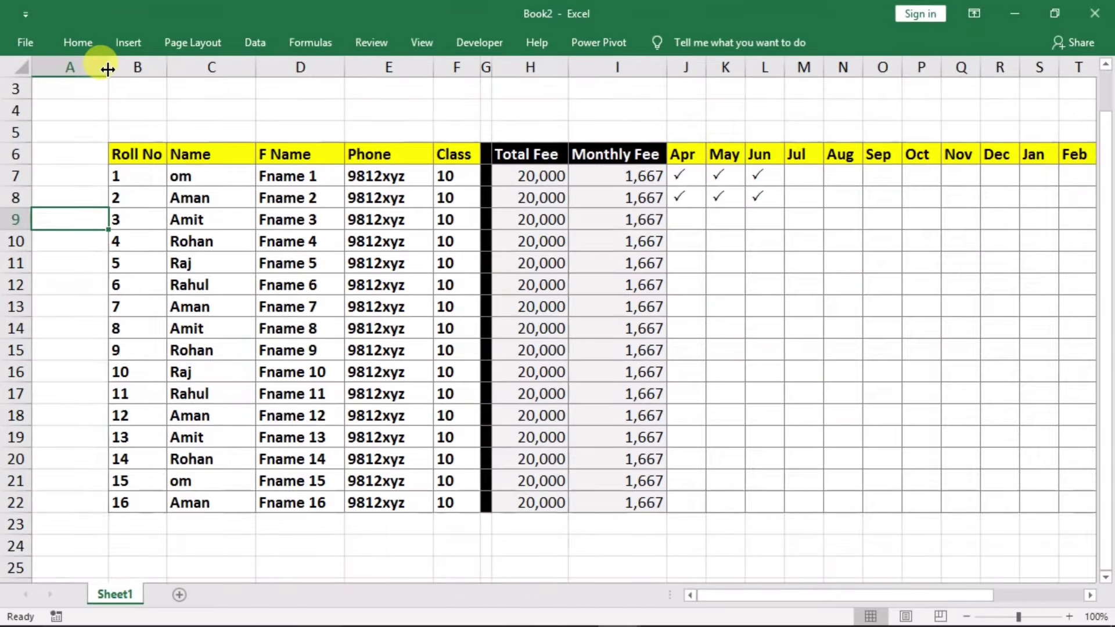
# Step: Narrow columns A, C, D:E and the Balance column Z
pyautogui.moveTo(108, 69); pyautogui.dragTo(49, 69)
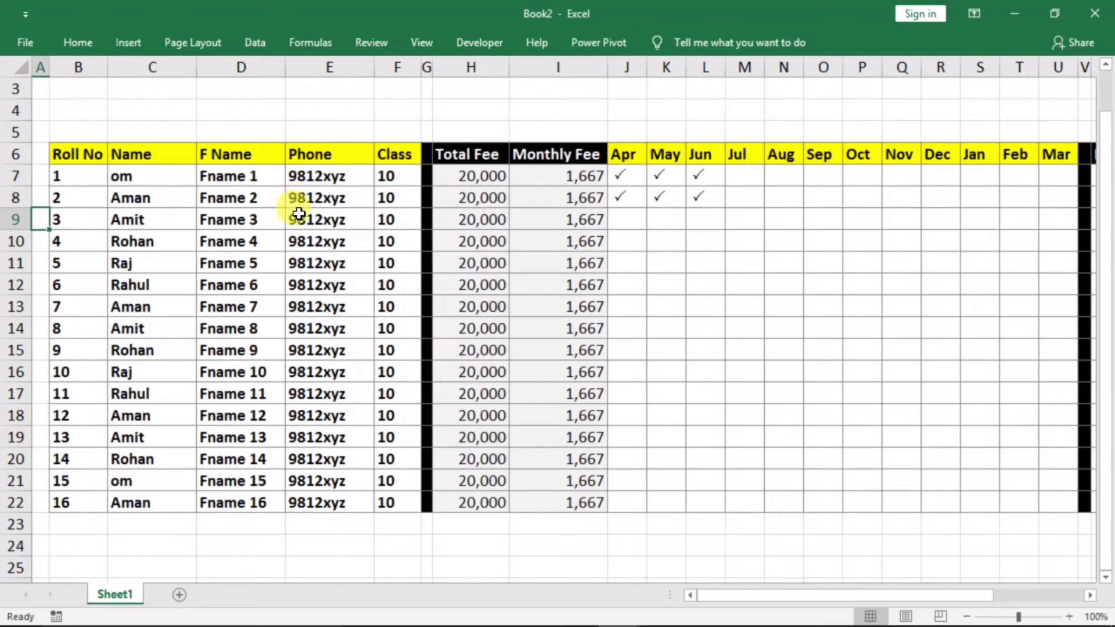
pyautogui.moveTo(193, 81); pyautogui.dragTo(171, 87)
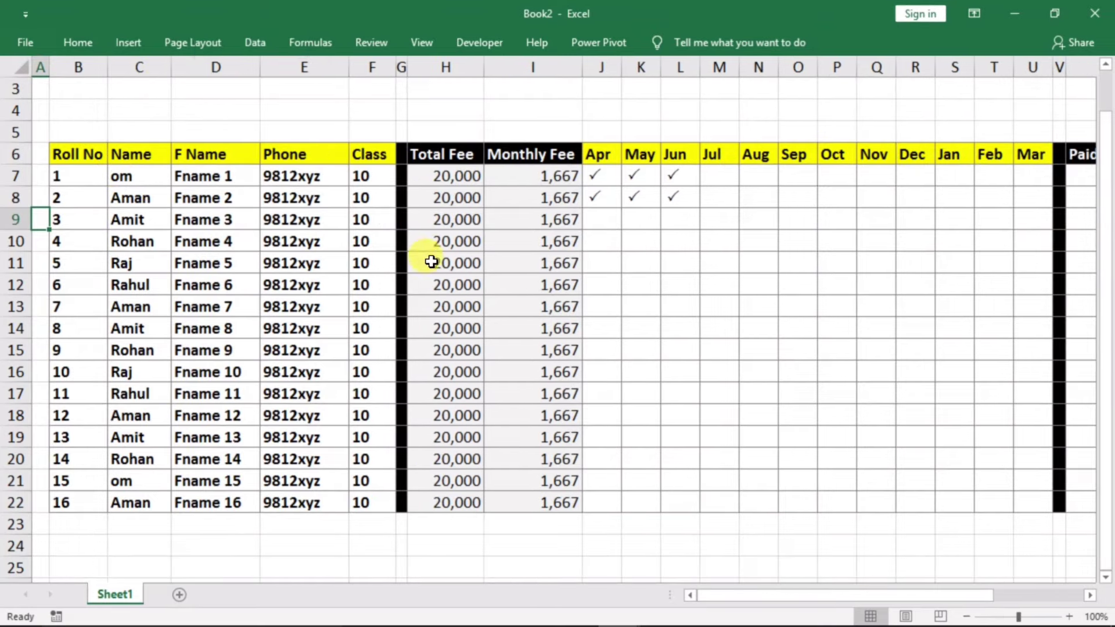
pyautogui.moveTo(241, 68)
pyautogui.mouseDown()
pyautogui.moveTo(264, 69)
pyautogui.moveTo(254, 68)
pyautogui.mouseUp()
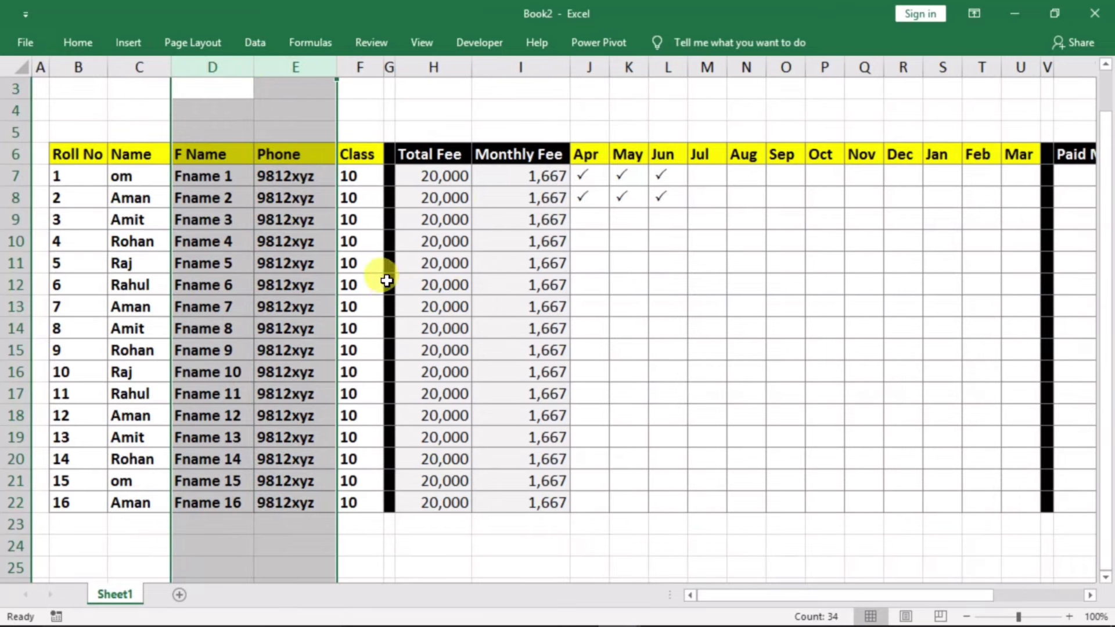
pyautogui.click(662, 283)
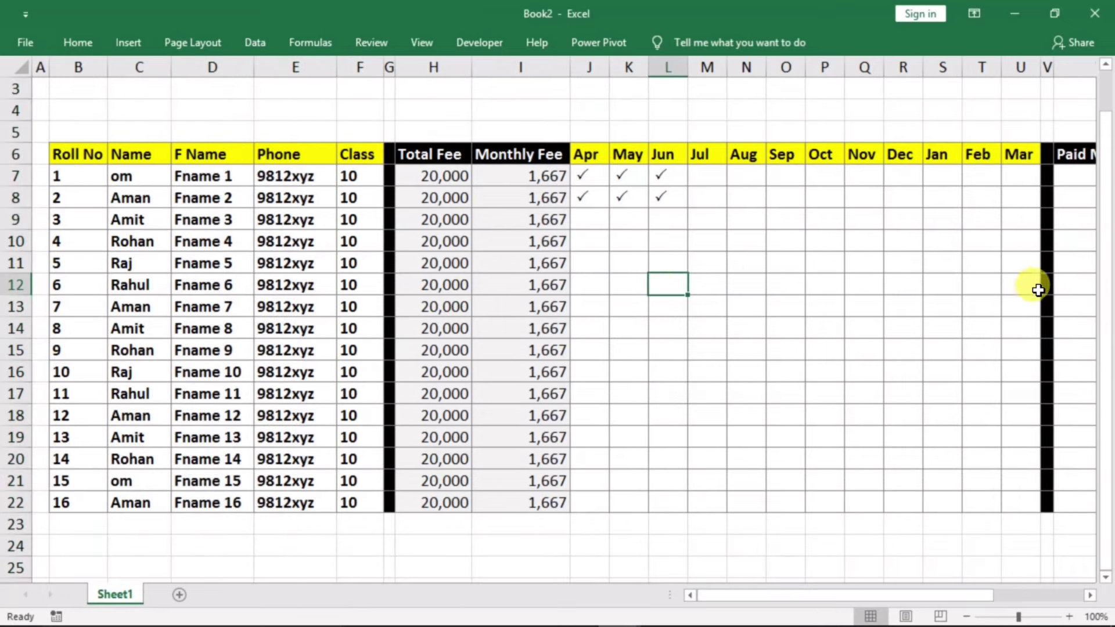
pyautogui.press('Right')
pyautogui.press('Right')
pyautogui.press('Right')
pyautogui.press('Right')
pyautogui.press('Right')
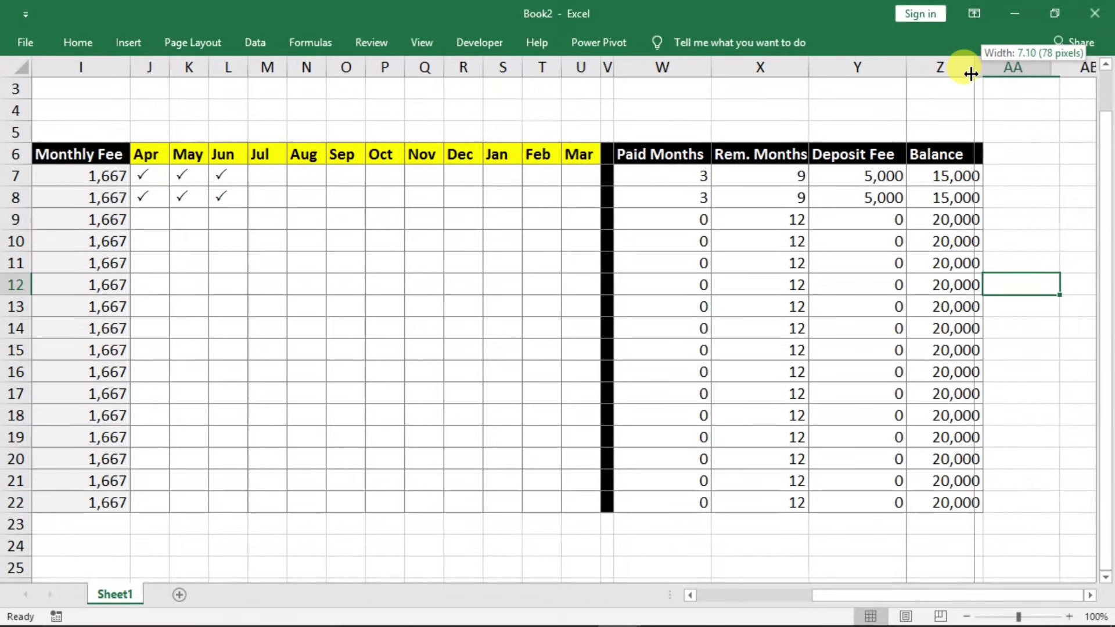
pyautogui.moveTo(980, 73); pyautogui.dragTo(974, 72)
pyautogui.click(667, 291)
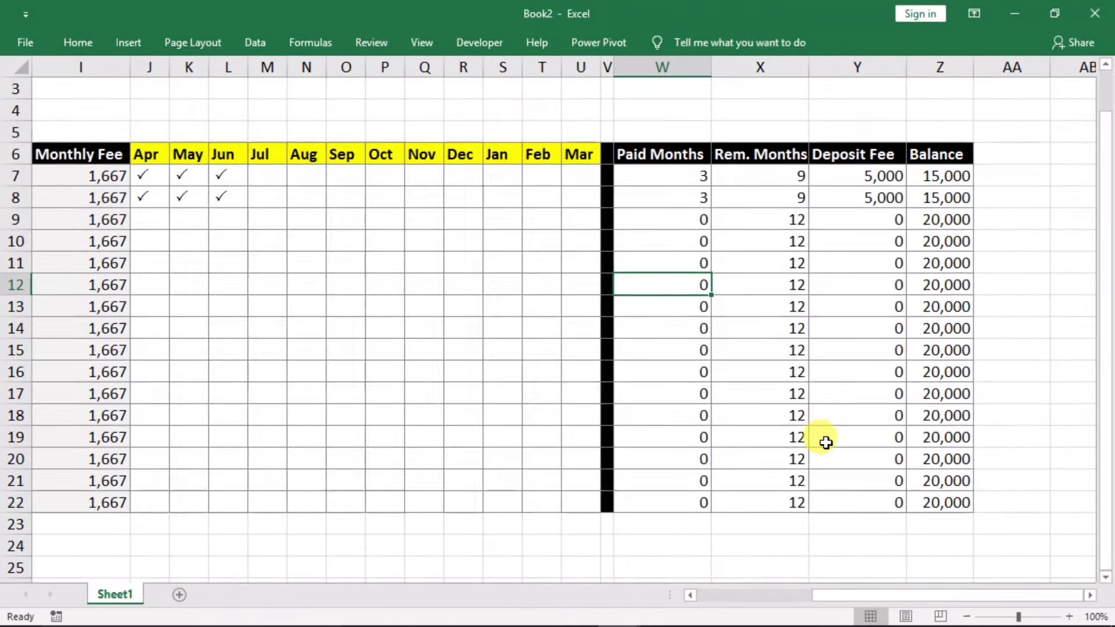
# Step: Zoom out to 74% and widen column A slightly to 2.30
pyautogui.click(967, 613)
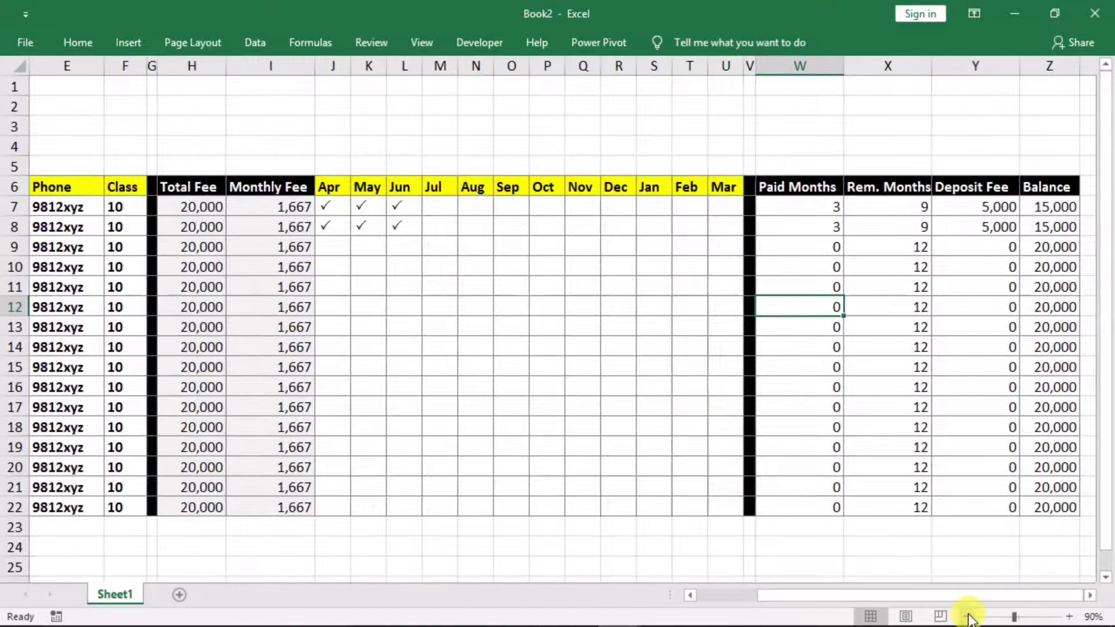
pyautogui.moveTo(929, 596); pyautogui.dragTo(795, 601)
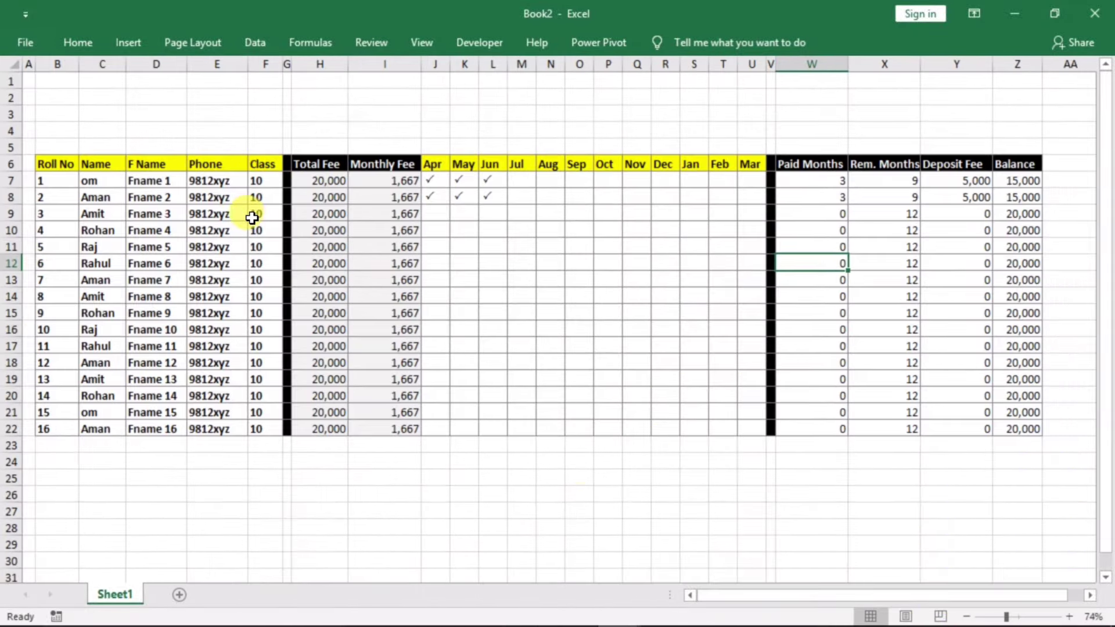
pyautogui.moveTo(33, 67); pyautogui.dragTo(42, 67)
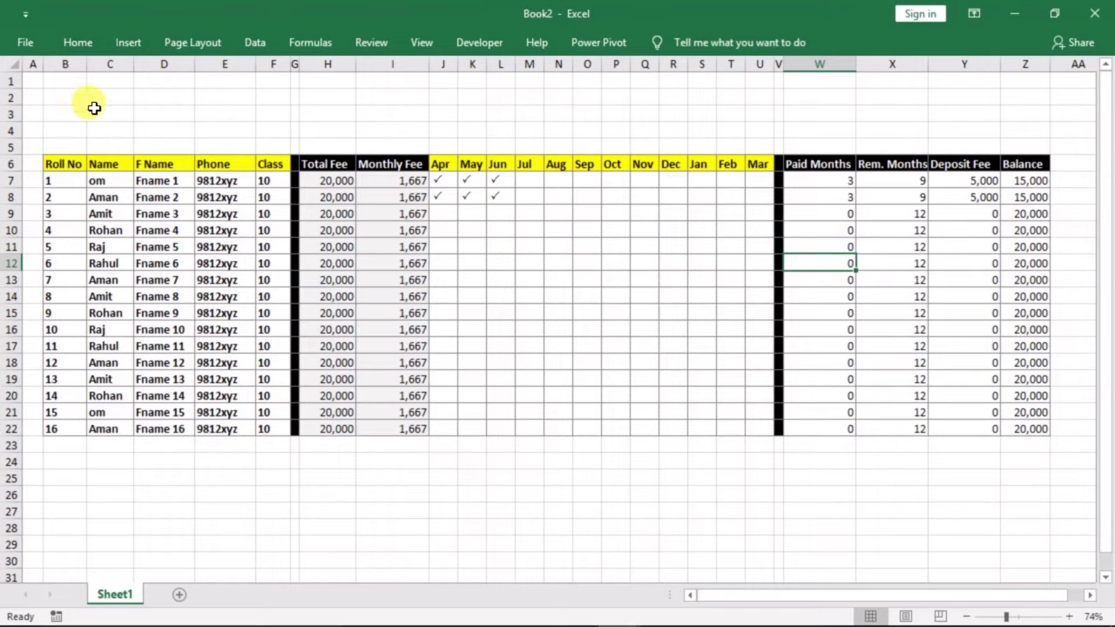
# Step: Fill B2:Z4 light grey as a banner above the register
pyautogui.click(52, 97)
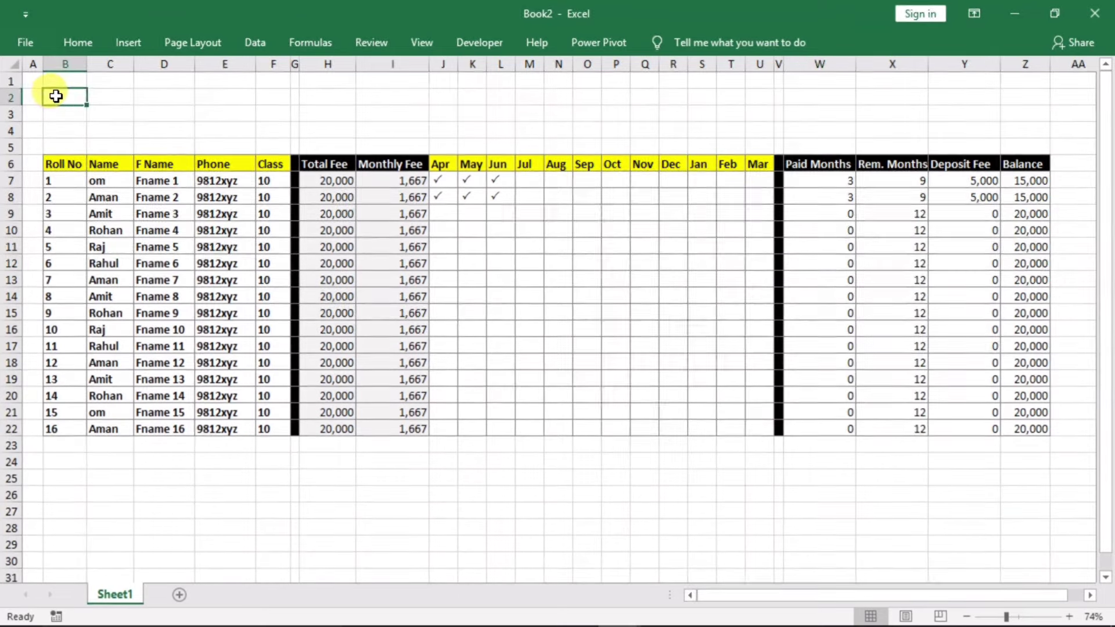
pyautogui.moveTo(55, 96)
pyautogui.mouseDown()
pyautogui.moveTo(1023, 190)
pyautogui.moveTo(1016, 111)
pyautogui.mouseUp()
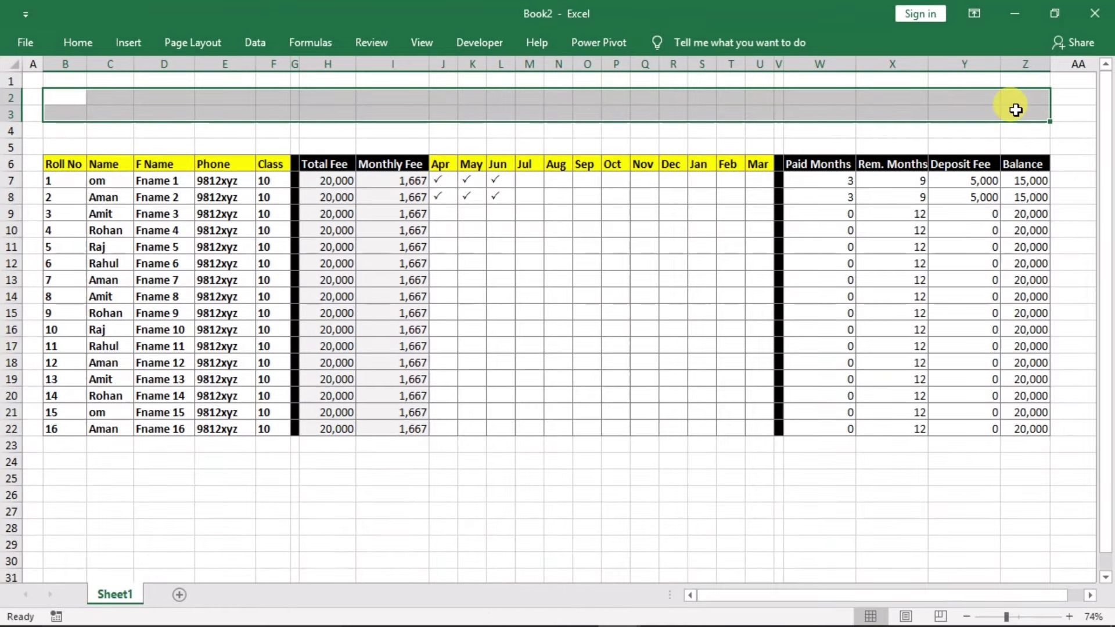
pyautogui.moveTo(1016, 110); pyautogui.dragTo(1006, 131)
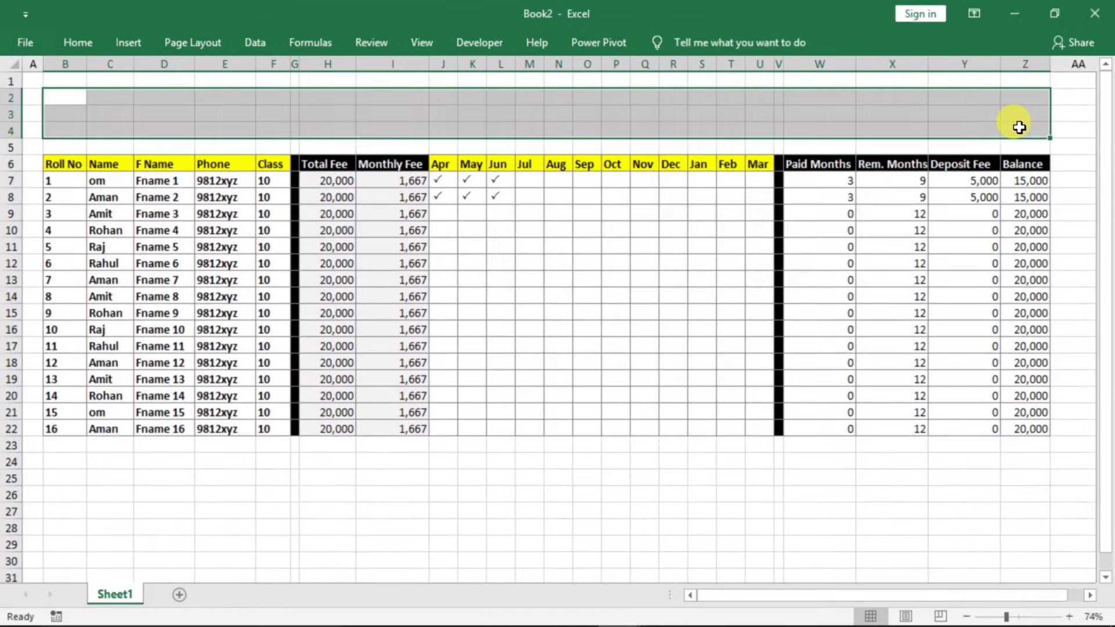
pyautogui.click(76, 40)
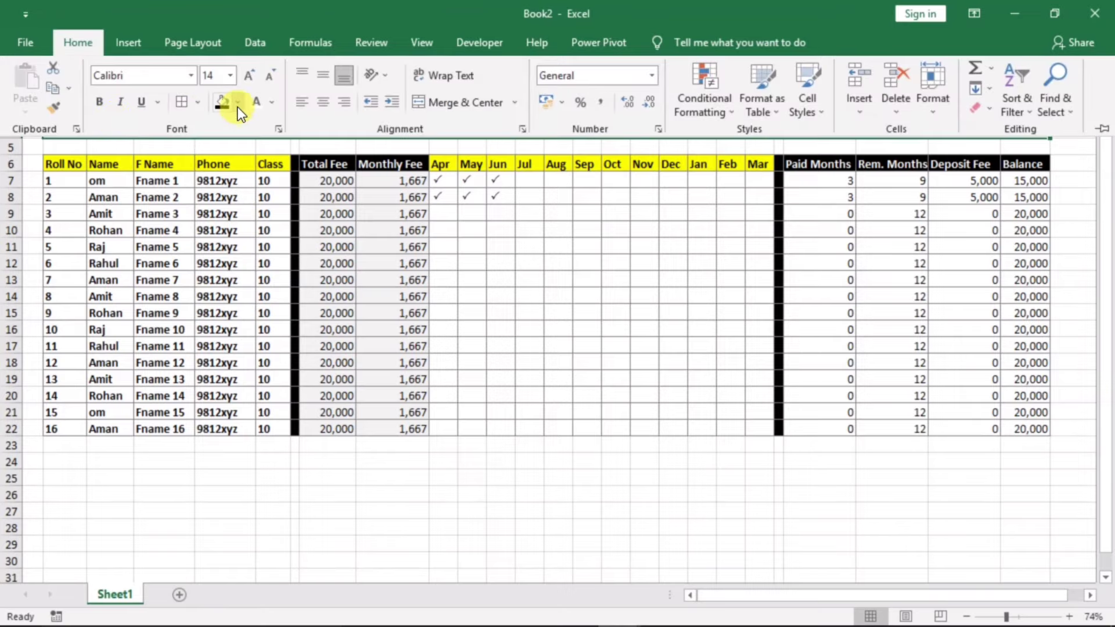
pyautogui.click(239, 105)
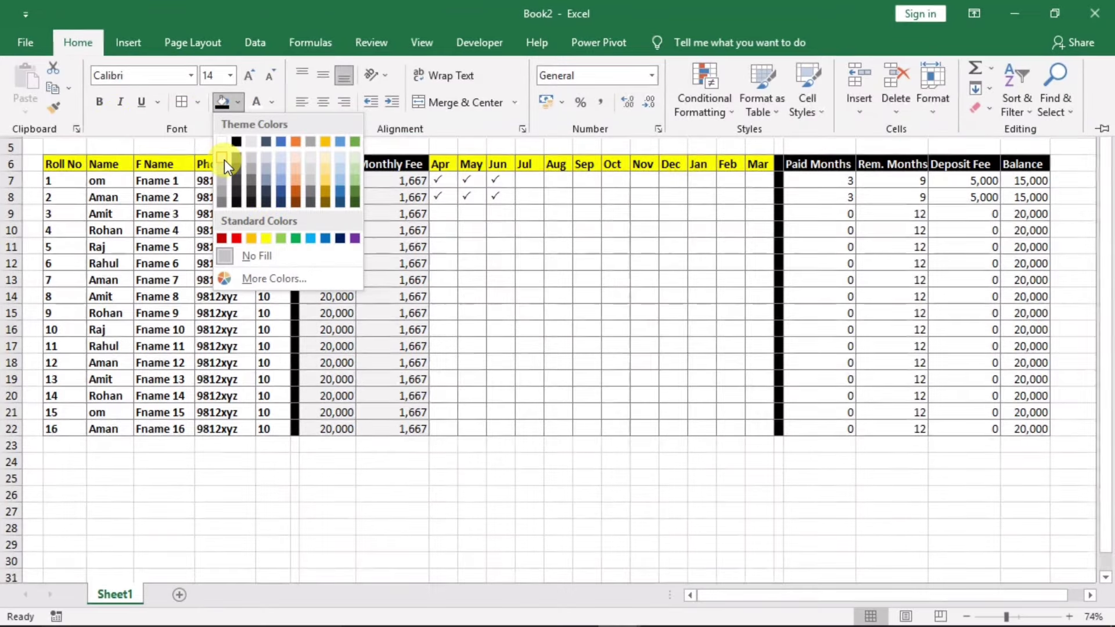
pyautogui.click(221, 167)
pyautogui.click(482, 231)
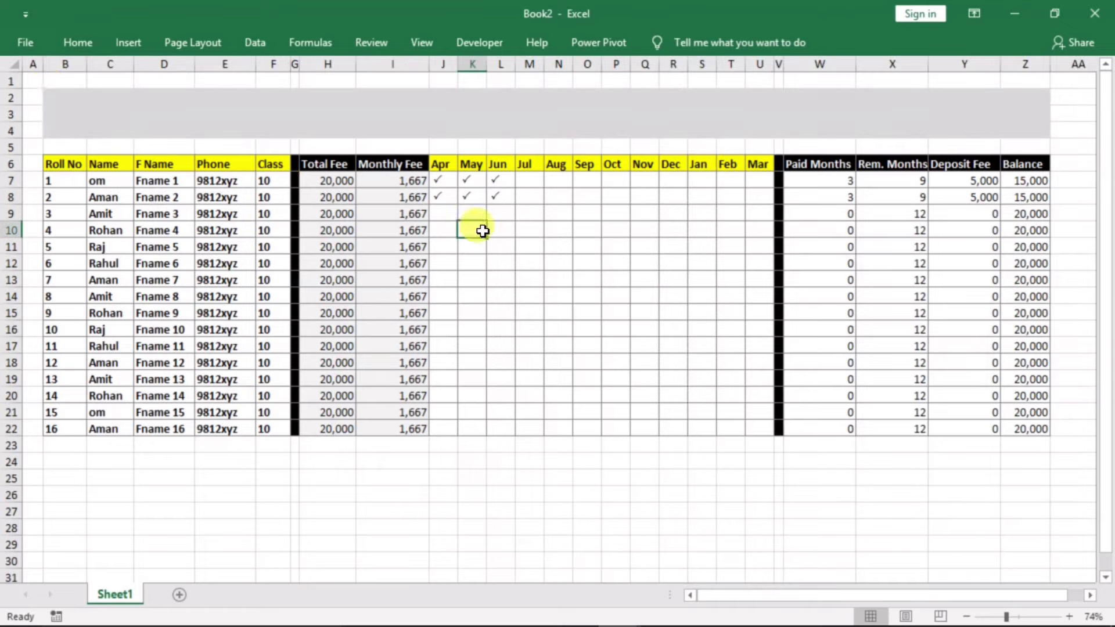
# Step: Fill B2:B4 black at the banner's left end
pyautogui.moveTo(54, 94); pyautogui.dragTo(58, 129)
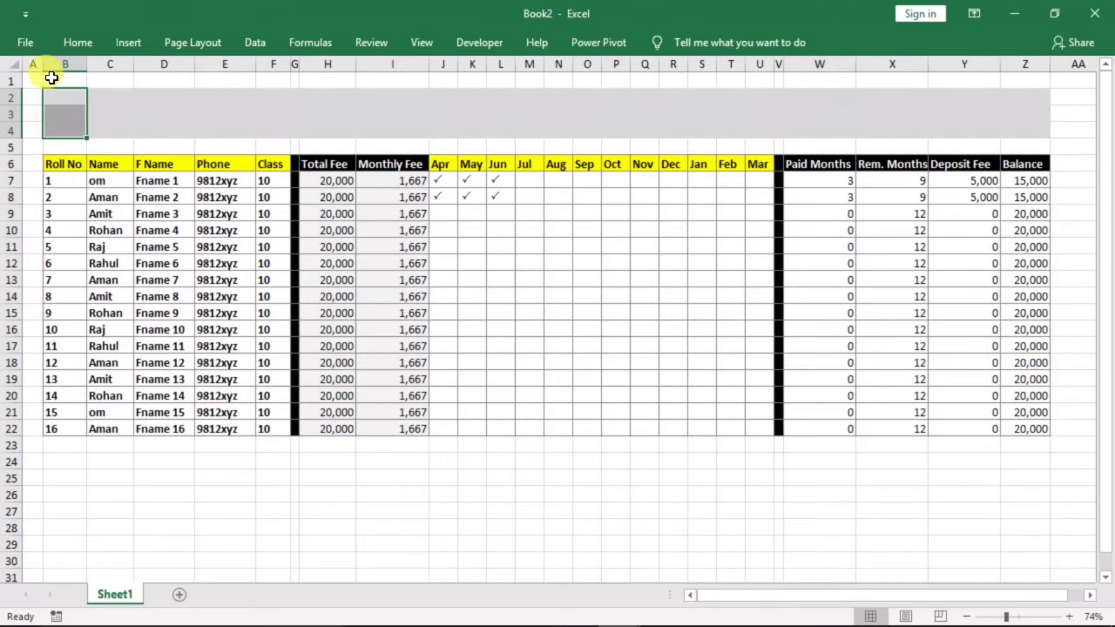
pyautogui.click(77, 45)
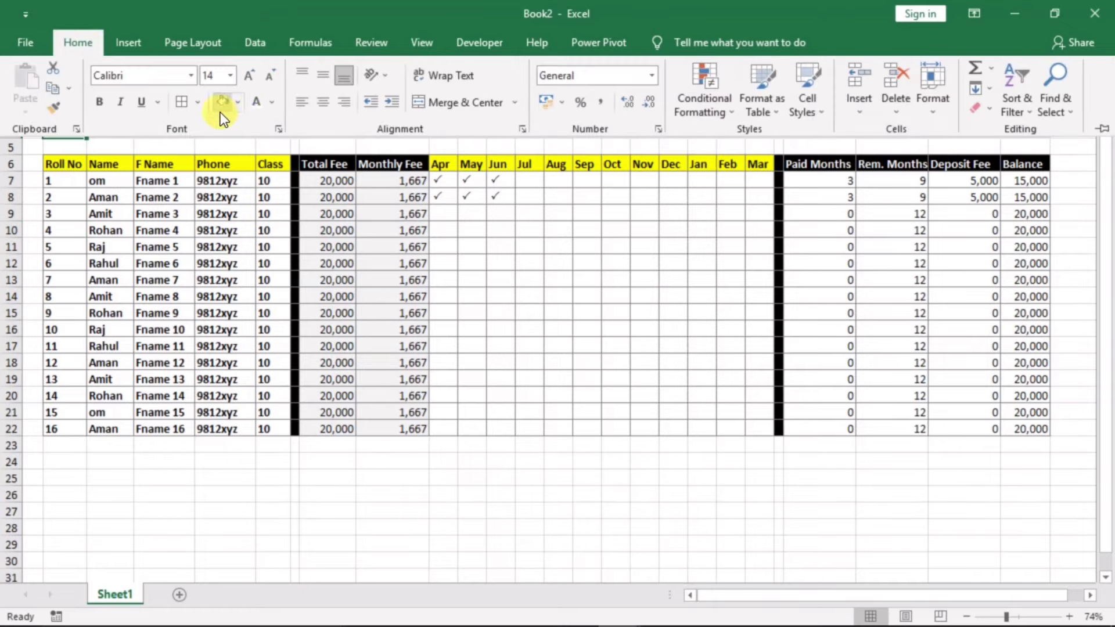
pyautogui.click(238, 103)
pyautogui.click(241, 205)
pyautogui.click(391, 215)
pyautogui.moveTo(112, 111); pyautogui.dragTo(1025, 122)
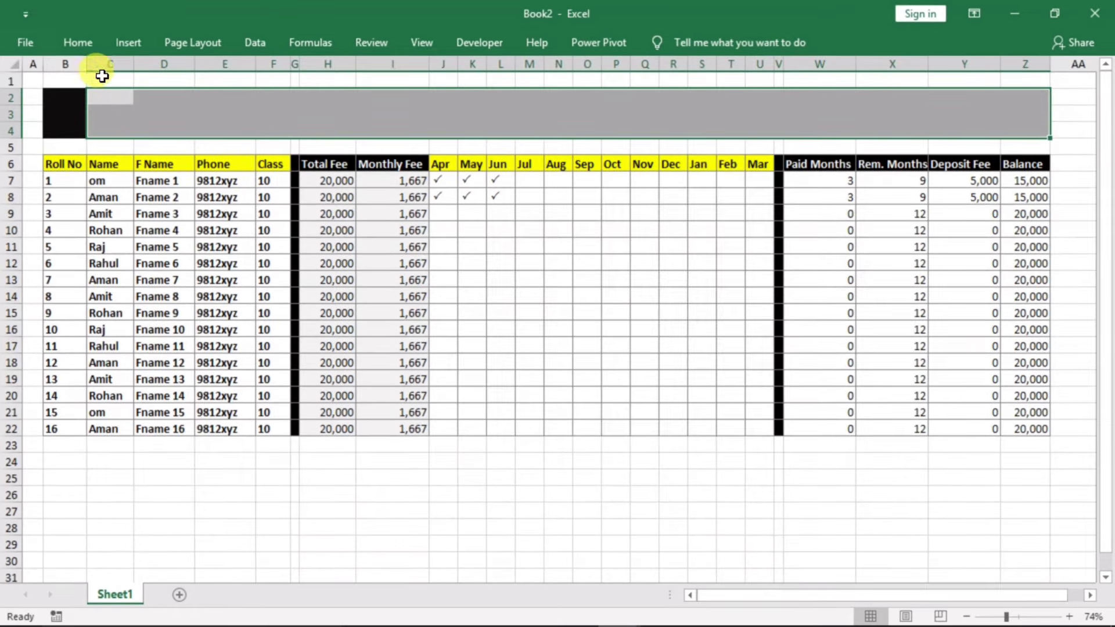
pyautogui.click(76, 43)
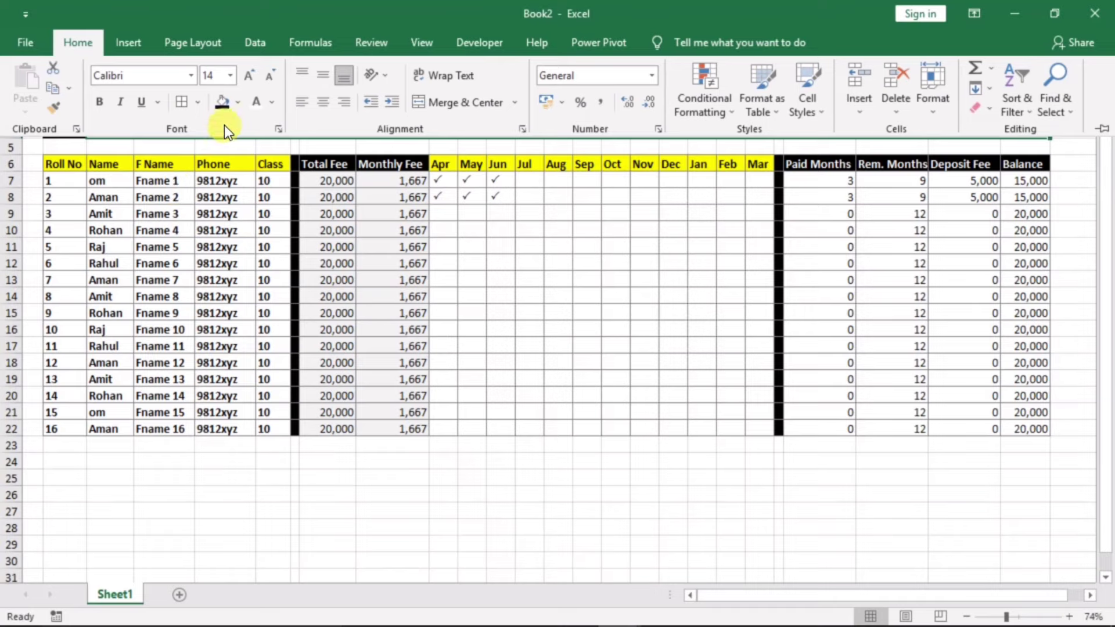
# Step: Put a thick black bottom border under the grey banner rows C2:Z4
pyautogui.click(195, 106)
pyautogui.moveTo(226, 504)
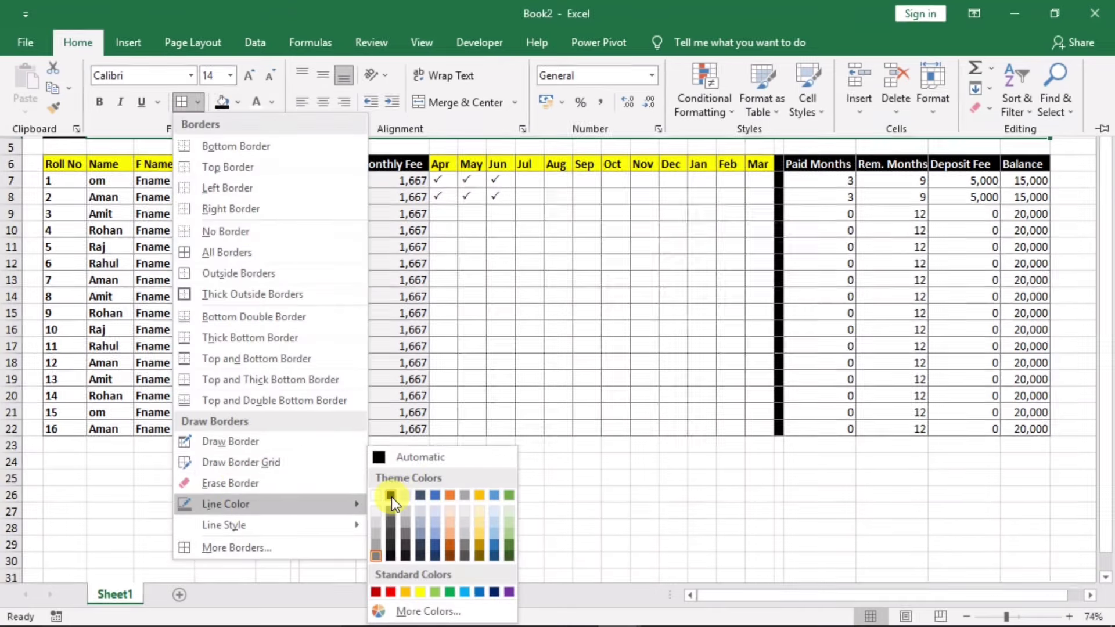
pyautogui.click(390, 495)
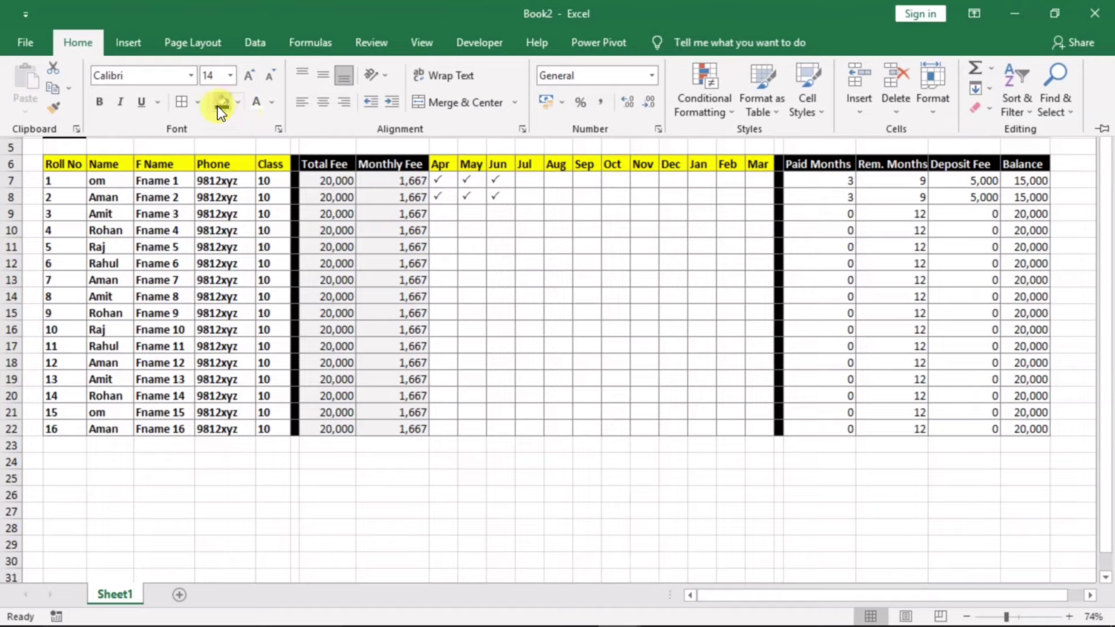
pyautogui.click(198, 103)
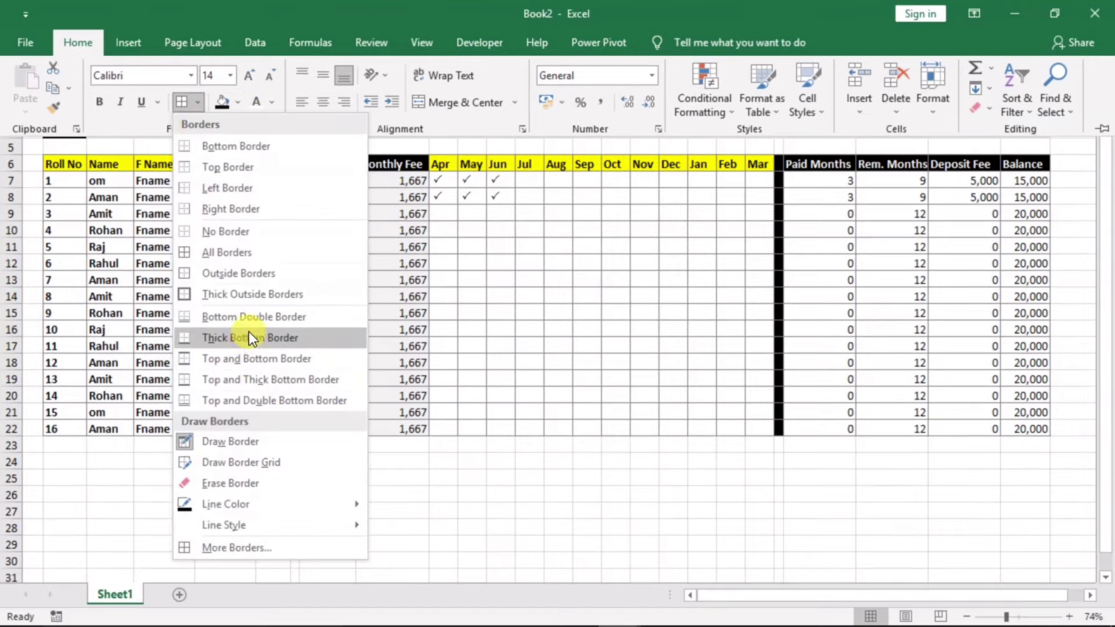
pyautogui.click(236, 316)
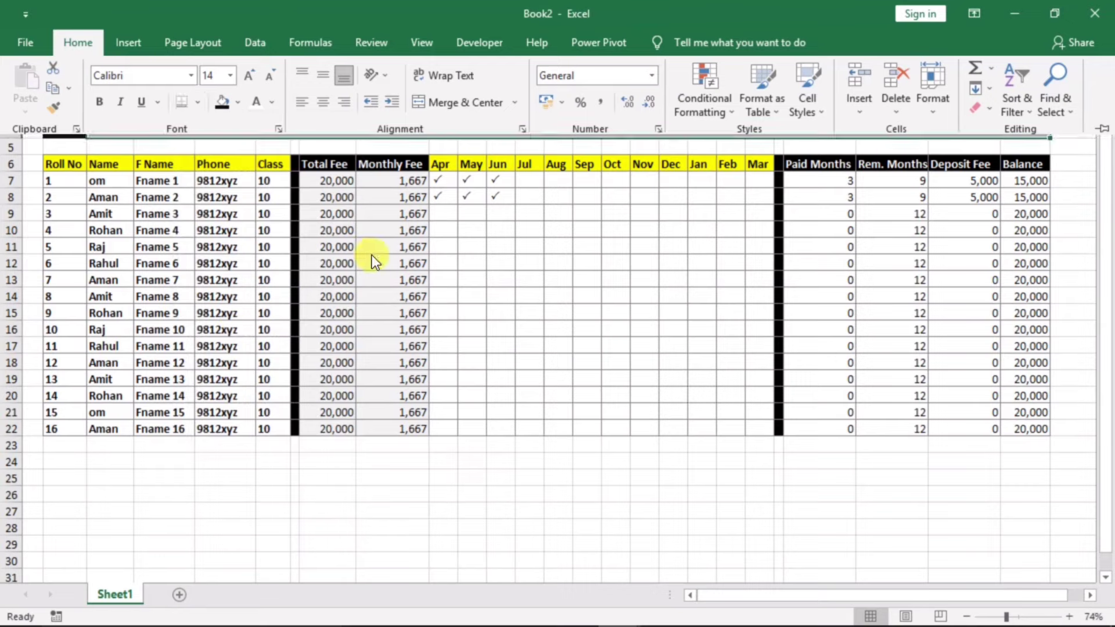
pyautogui.click(558, 262)
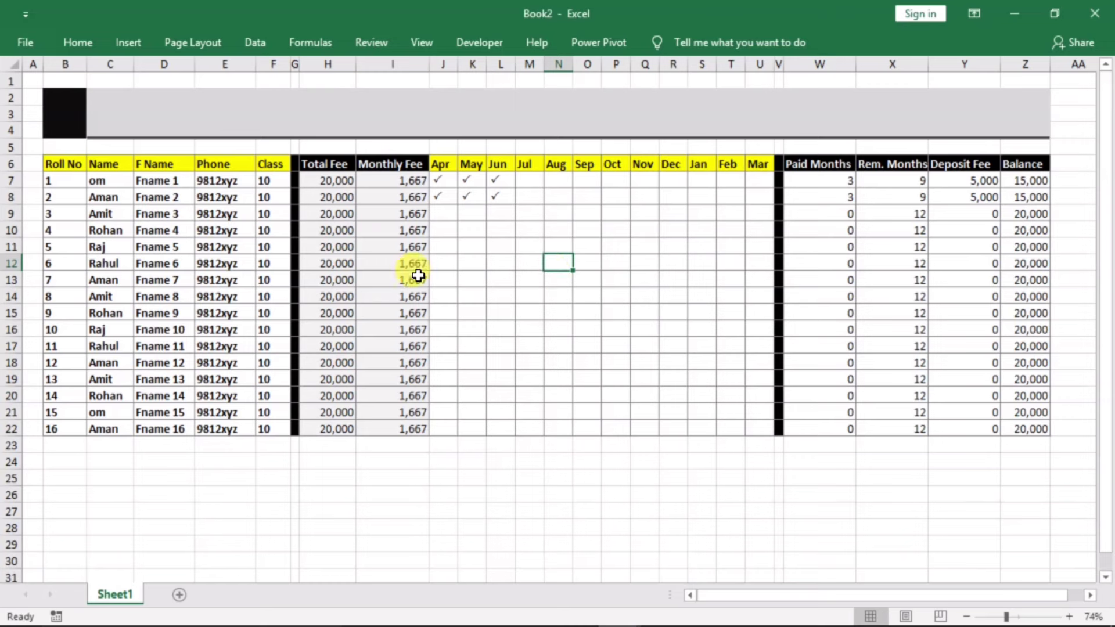
# Step: Draw a rounded rectangle shape in the grey banner above the fee table
pyautogui.click(123, 43)
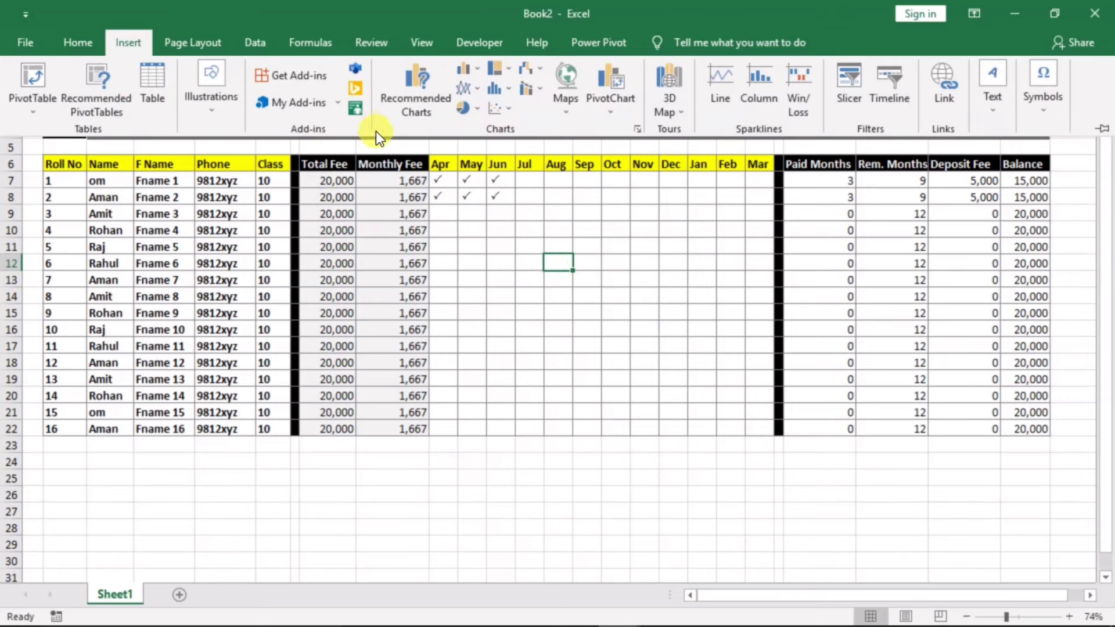
pyautogui.click(221, 115)
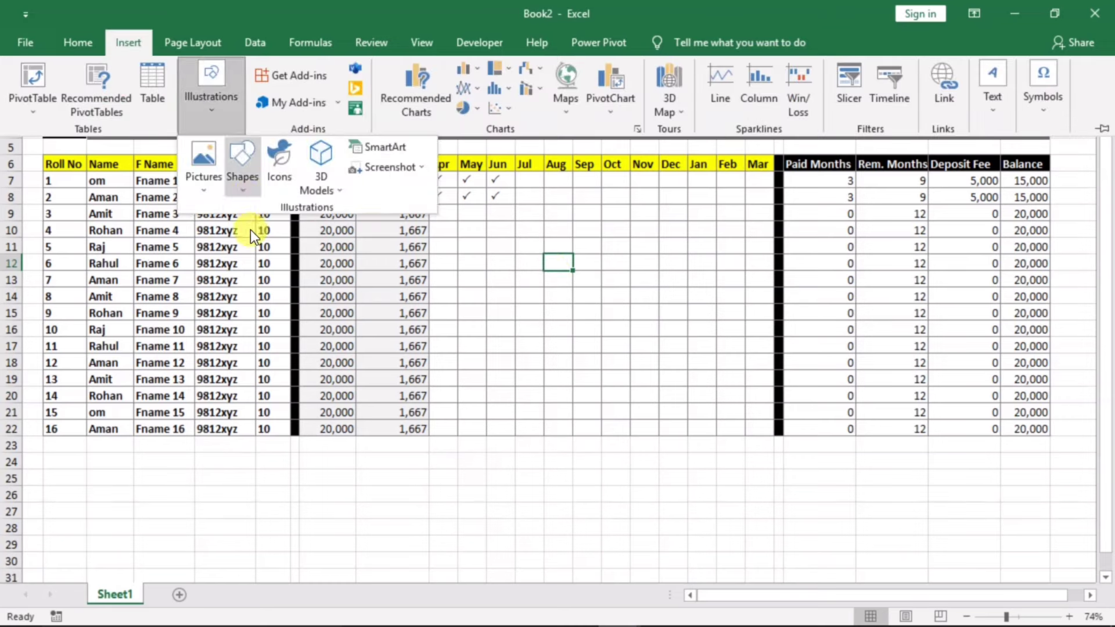
pyautogui.click(250, 194)
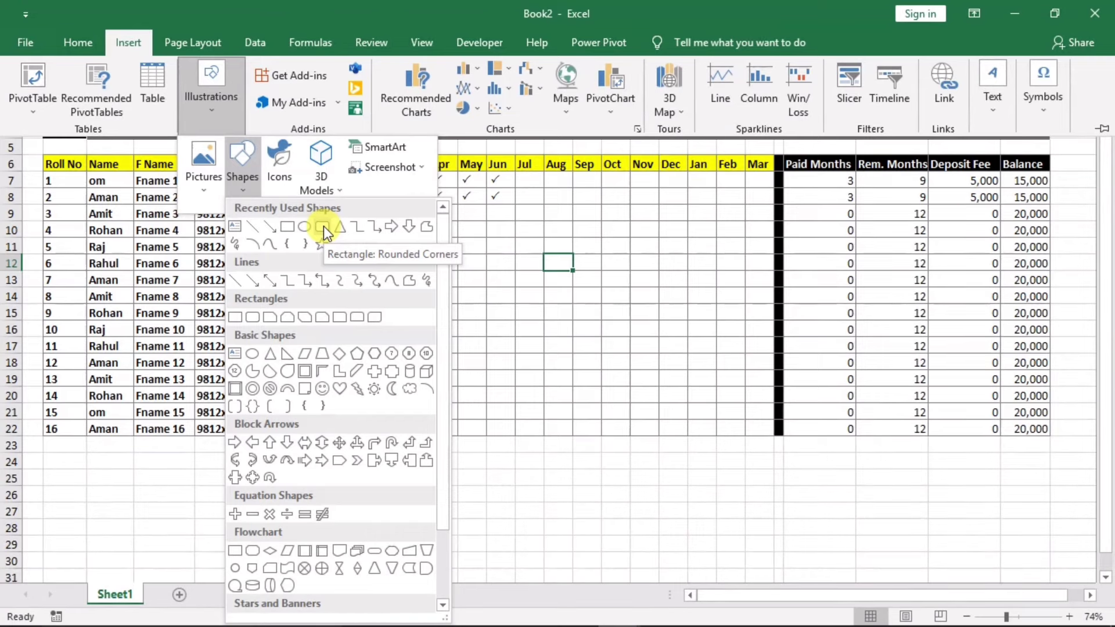
pyautogui.click(323, 225)
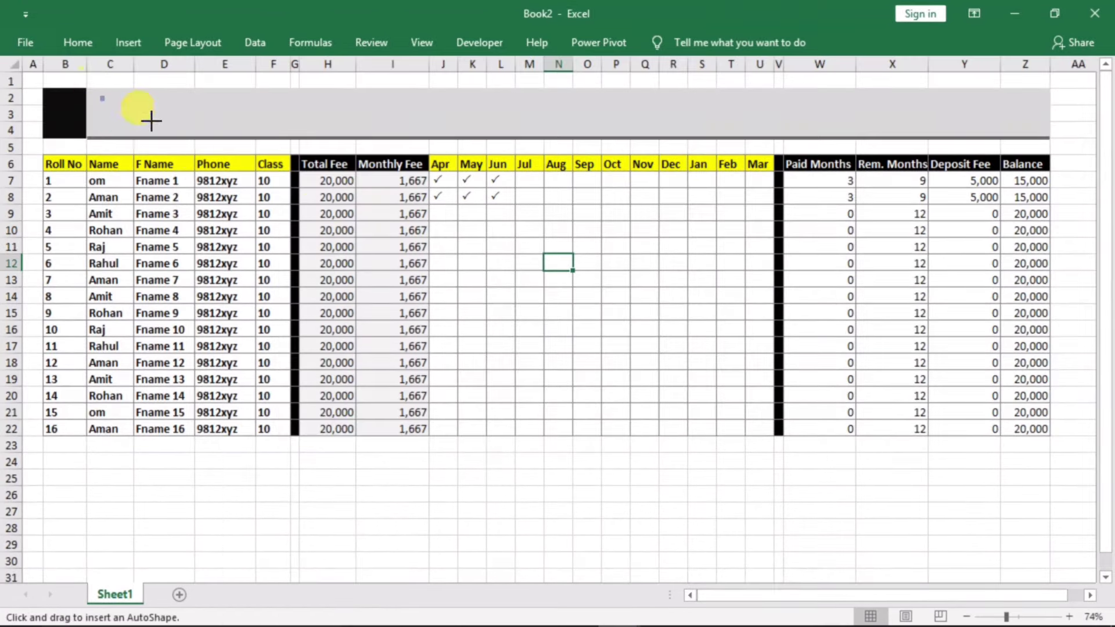
pyautogui.moveTo(103, 95); pyautogui.dragTo(210, 130)
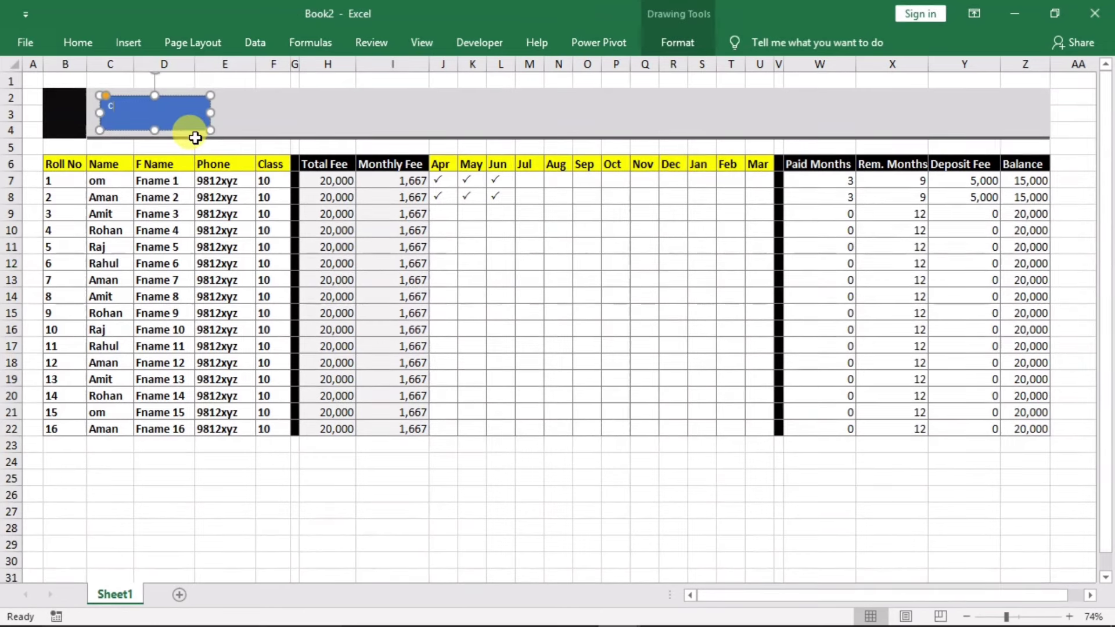
# Step: Label the shape 'Class 10' in enlarged bold text
pyautogui.write('Class 10')
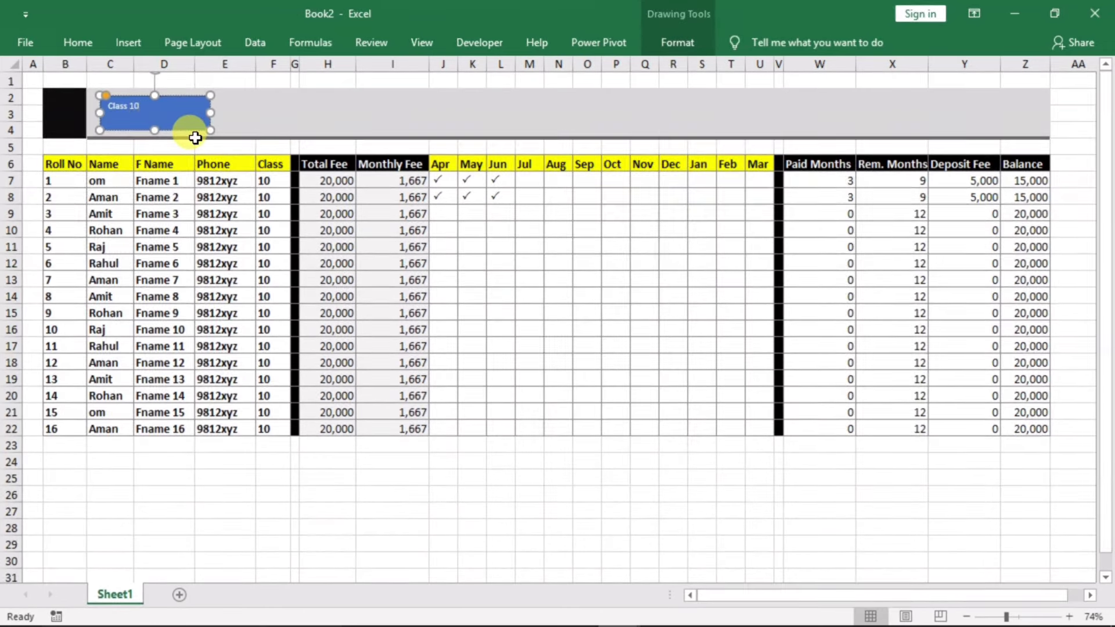
pyautogui.hotkey('ctrl', 'a')
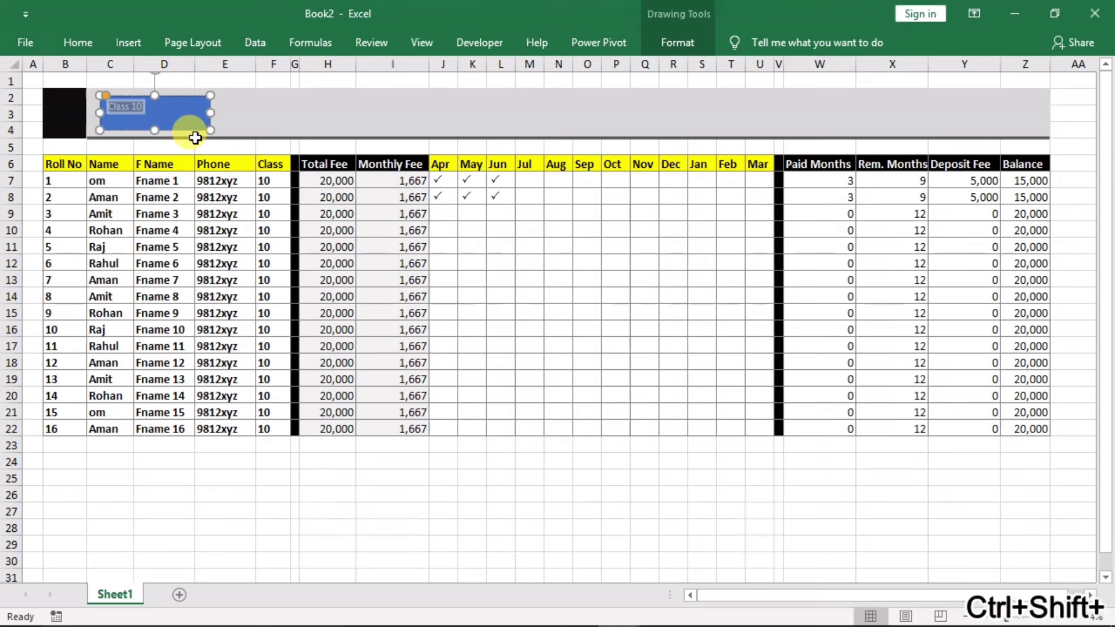
pyautogui.hotkey('ctrl', 'shift', '>')
pyautogui.hotkey('ctrl', 'shift', '>')
pyautogui.hotkey('ctrl', 'shift', '>')
pyautogui.hotkey('ctrl', 'shift', '>')
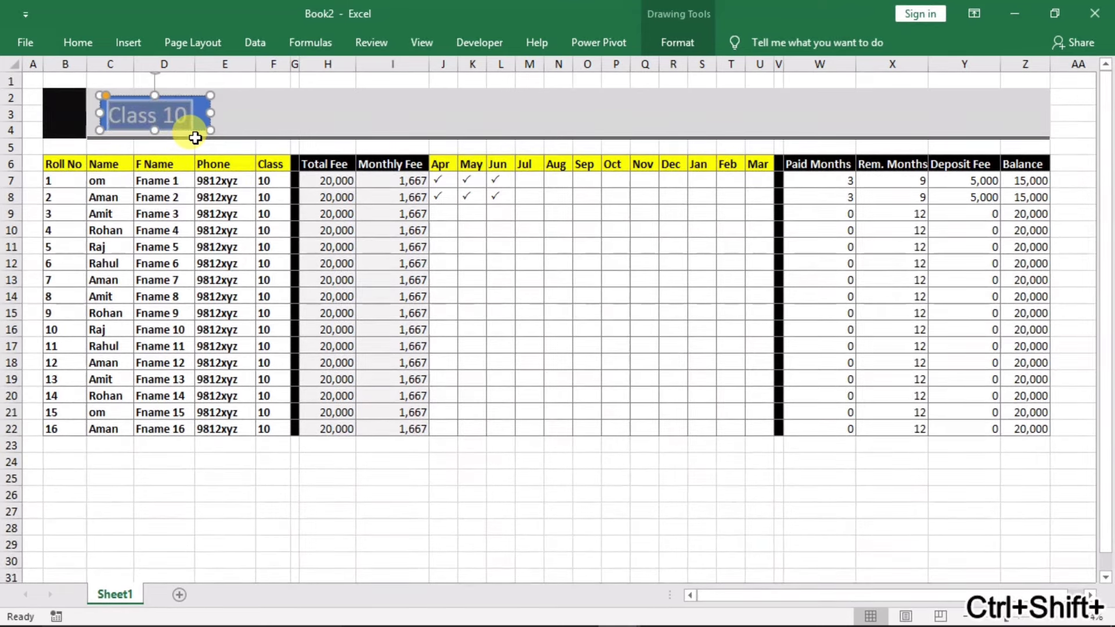
pyautogui.hotkey('ctrl', 'b')
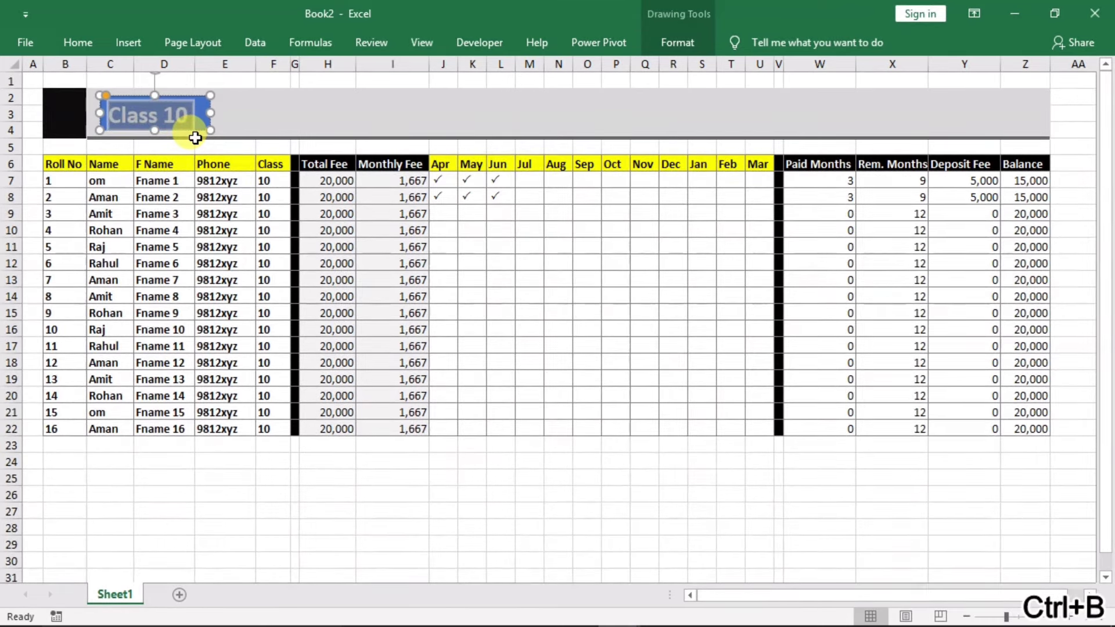
pyautogui.press('Escape')
pyautogui.press('Escape')
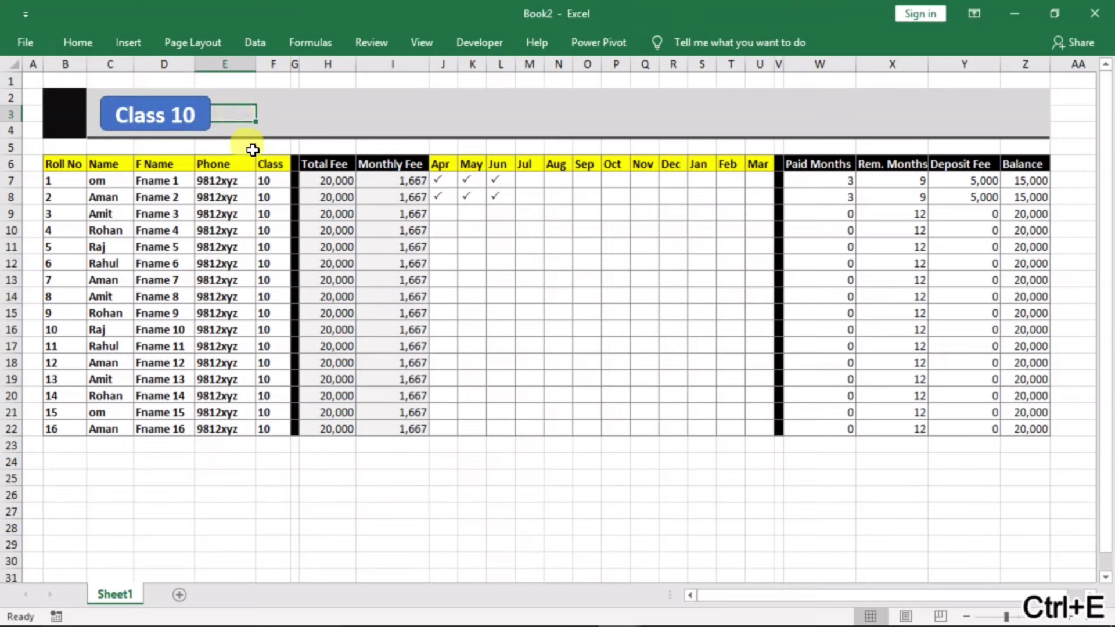
# Step: Duplicate the Class 10 button twice to its right and relabel the copies Class 11 and Class 12
pyautogui.click(190, 130)
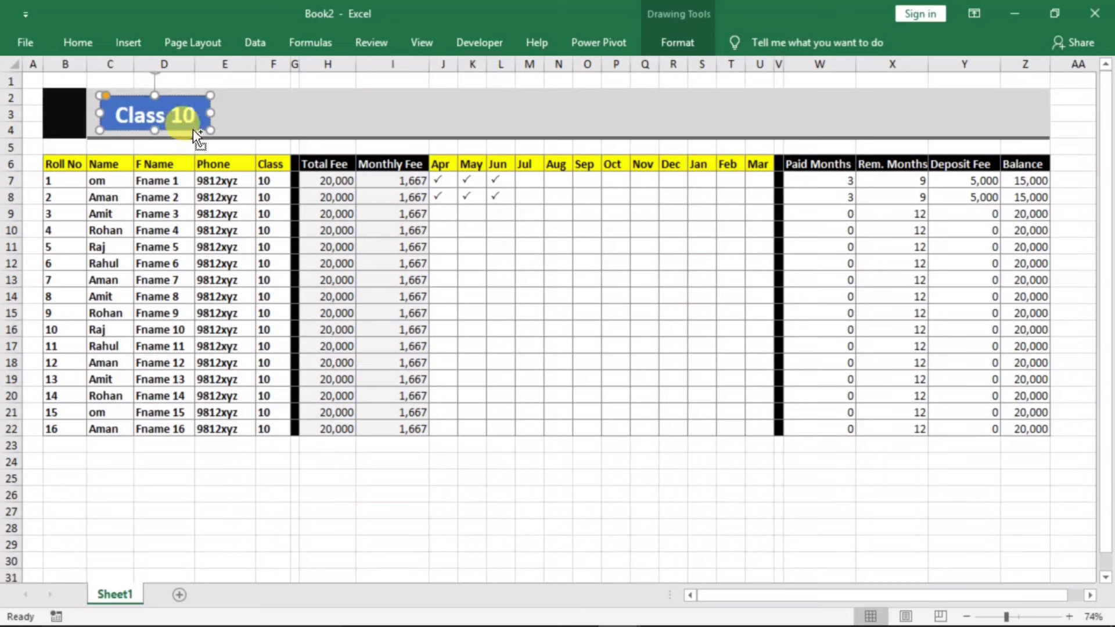
pyautogui.moveTo(187, 129)
pyautogui.mouseDown()
pyautogui.moveTo(309, 140)
pyautogui.moveTo(428, 122)
pyautogui.moveTo(422, 129)
pyautogui.mouseUp()
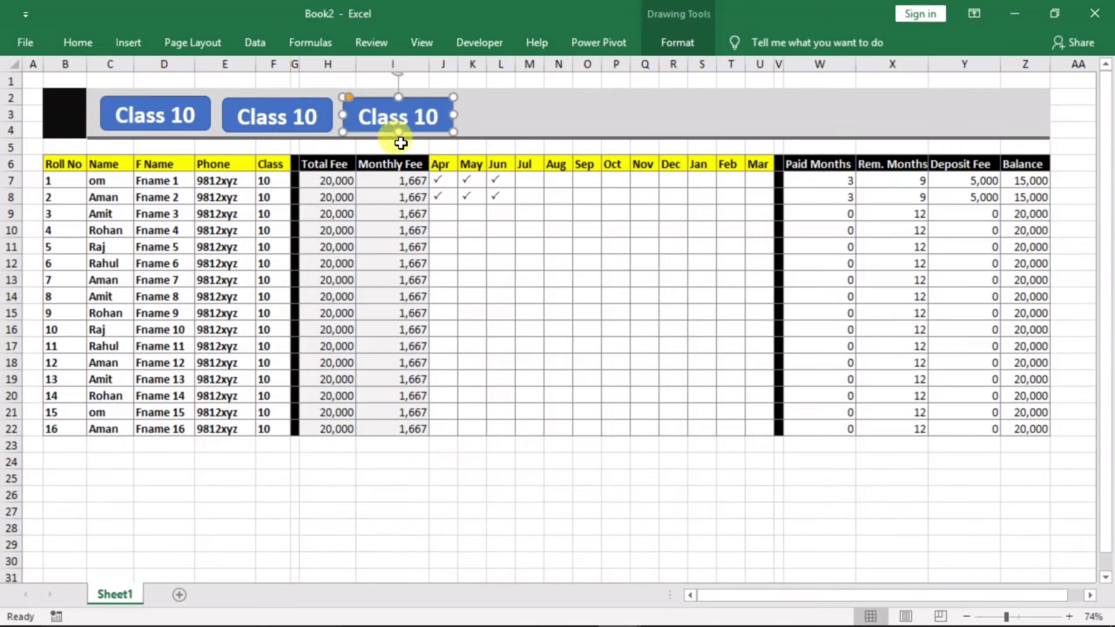
pyautogui.click(459, 426)
pyautogui.click(297, 110)
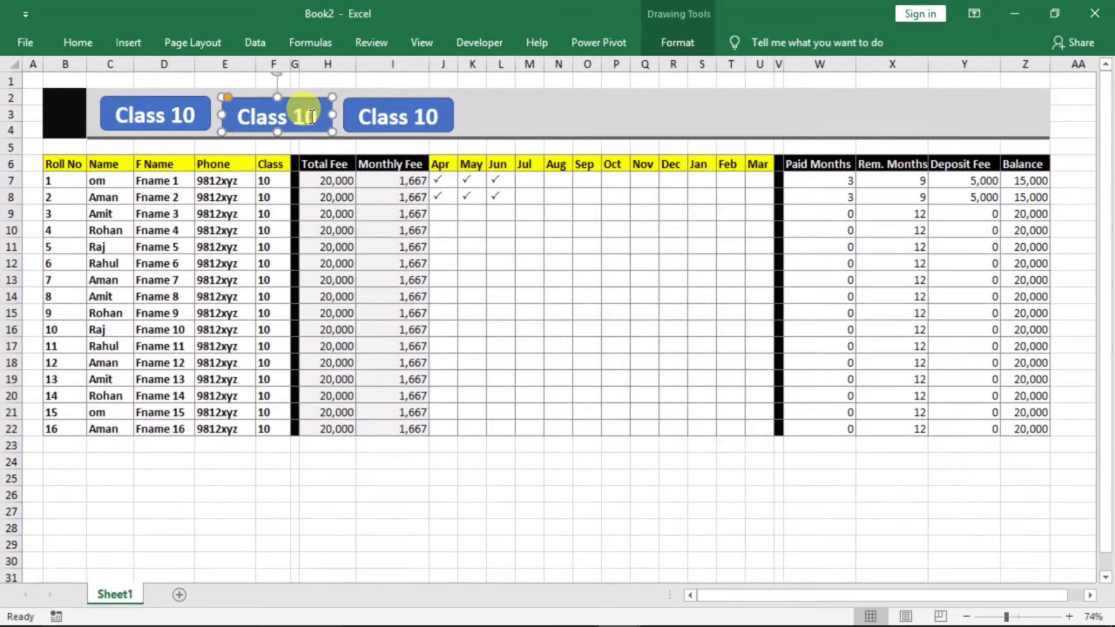
pyautogui.write('1')
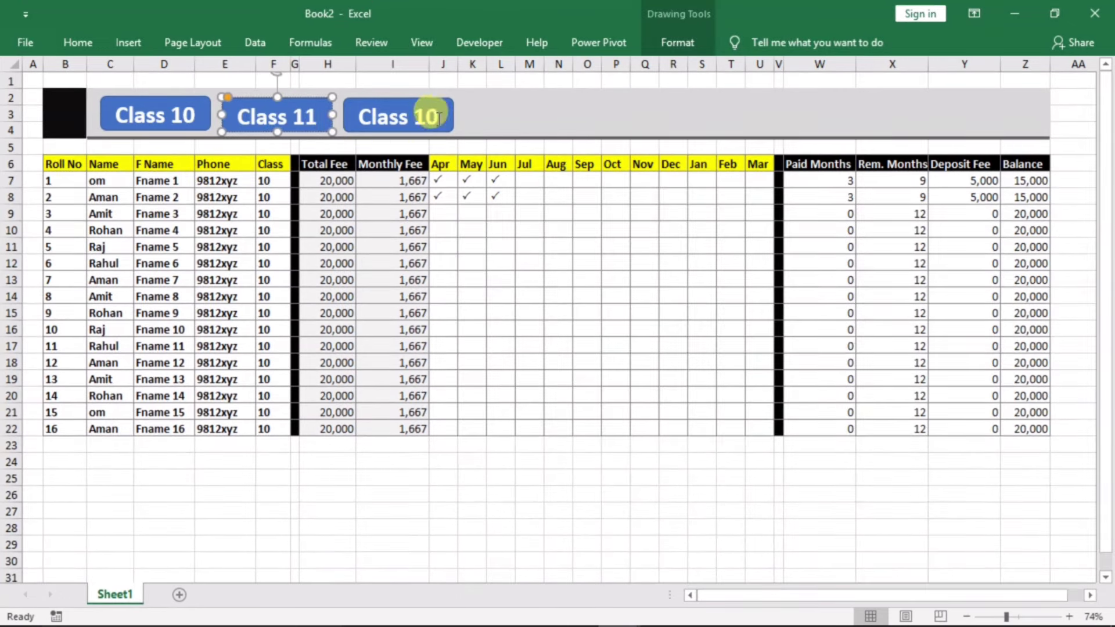
pyautogui.click(429, 117)
pyautogui.press('BackSpace')
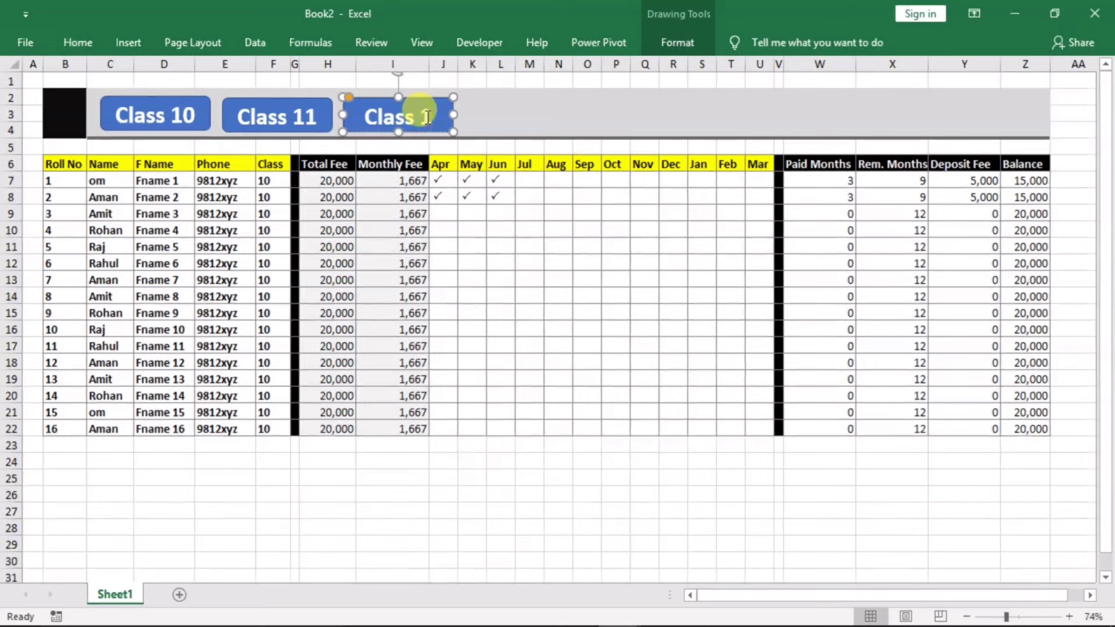
pyautogui.write('2')
pyautogui.click(445, 294)
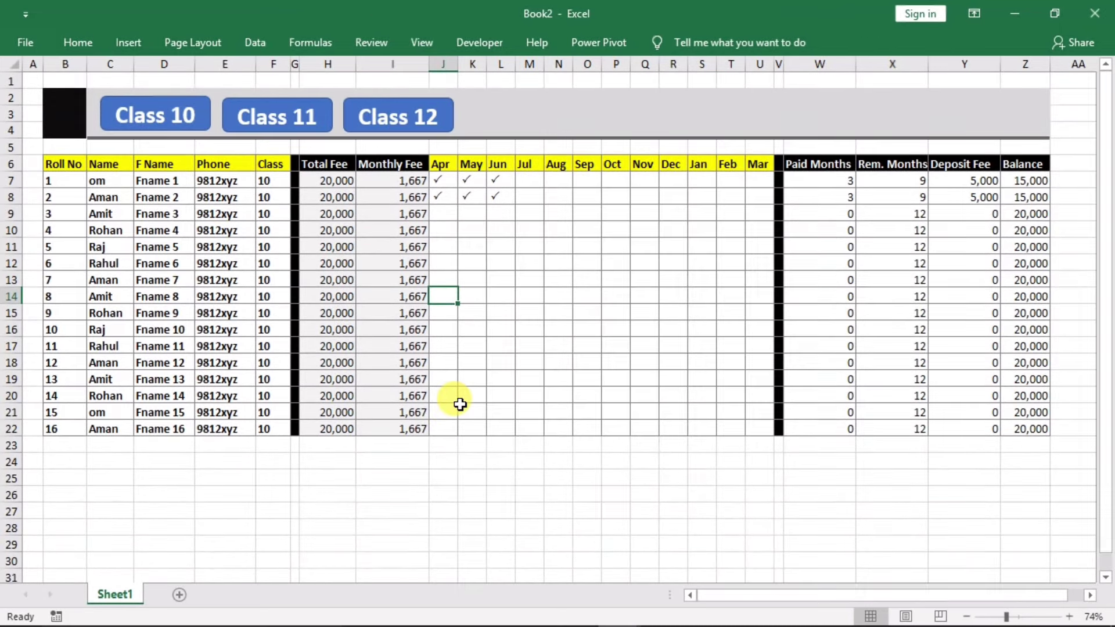
# Step: Turn off gridlines, collapse the ribbon, and fill the student rows down to row 30
pyautogui.click(418, 44)
pyautogui.click(232, 105)
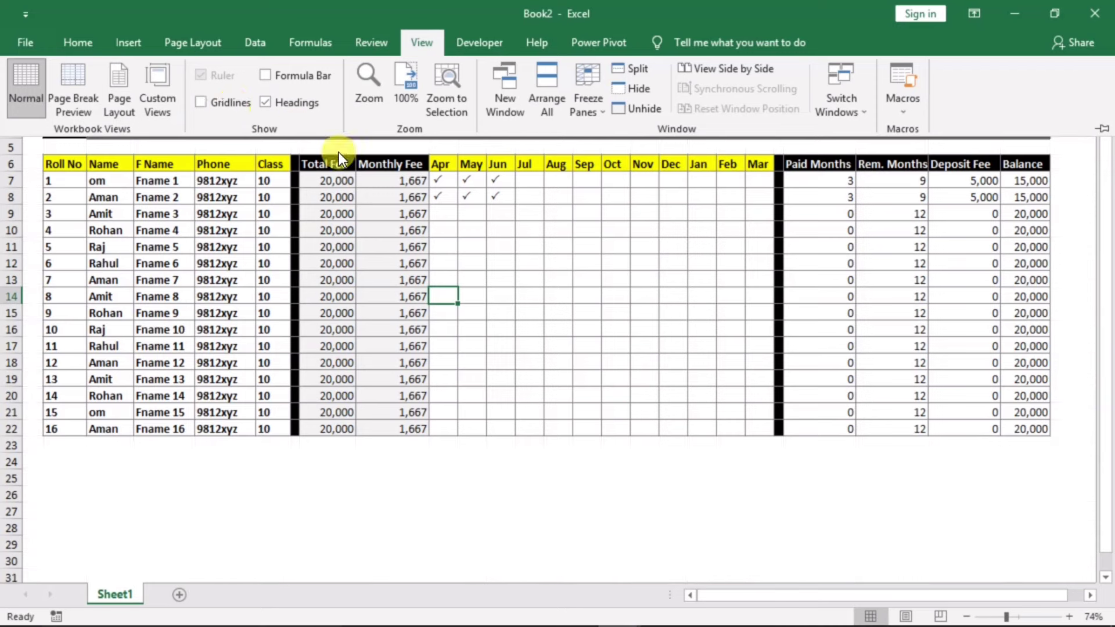
pyautogui.hotkey('ctrl', 'F1')
pyautogui.click(558, 345)
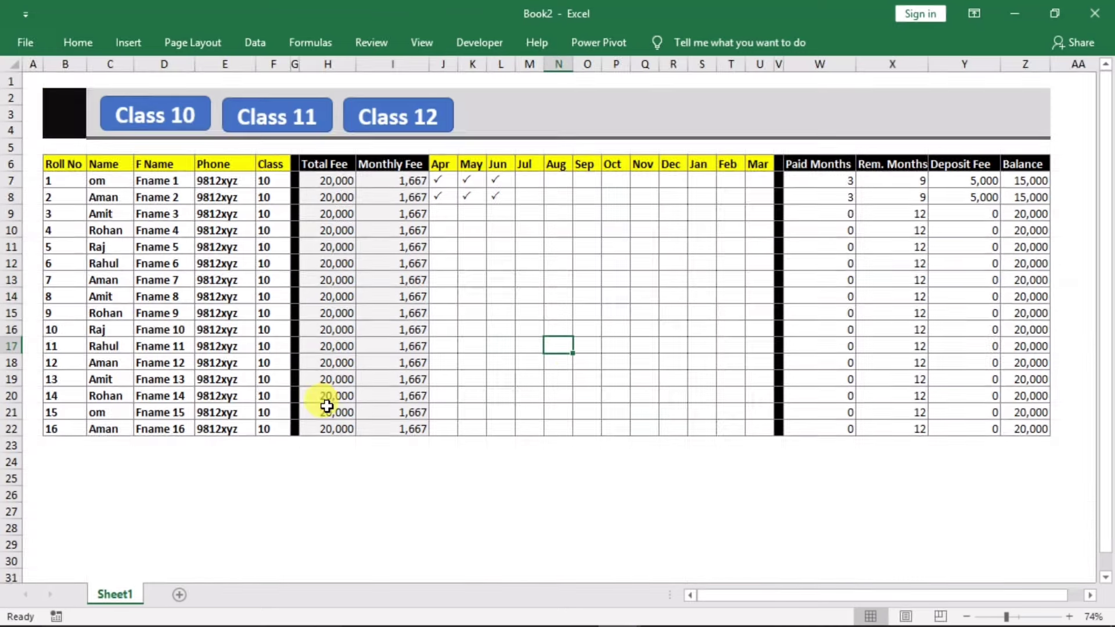
pyautogui.moveTo(51, 363)
pyautogui.mouseDown()
pyautogui.moveTo(1034, 429)
pyautogui.moveTo(1056, 567)
pyautogui.mouseUp()
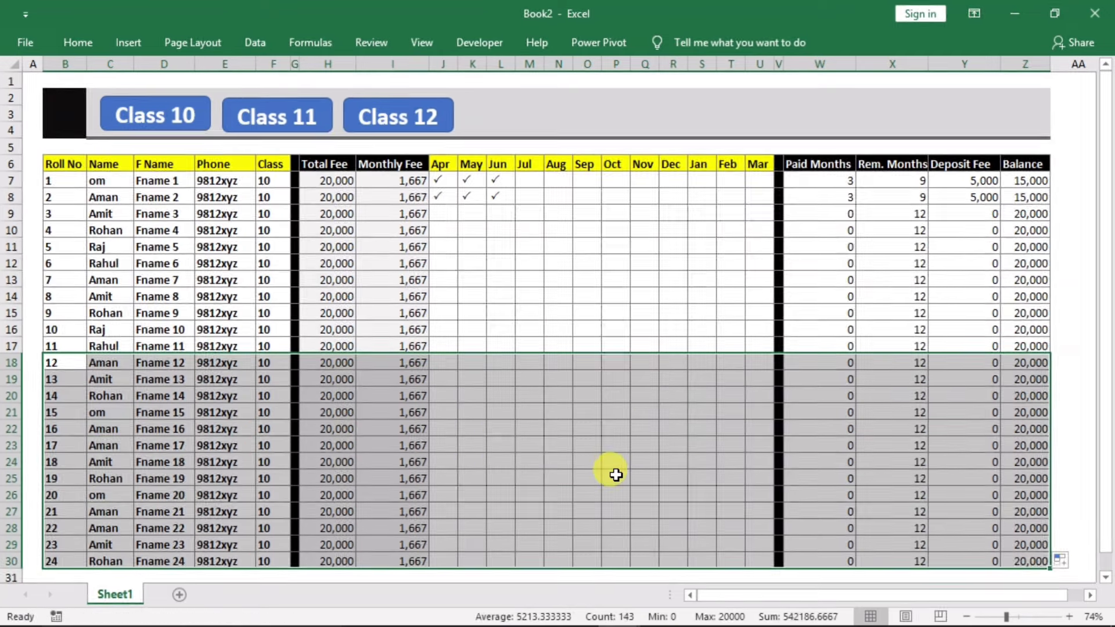
pyautogui.click(387, 378)
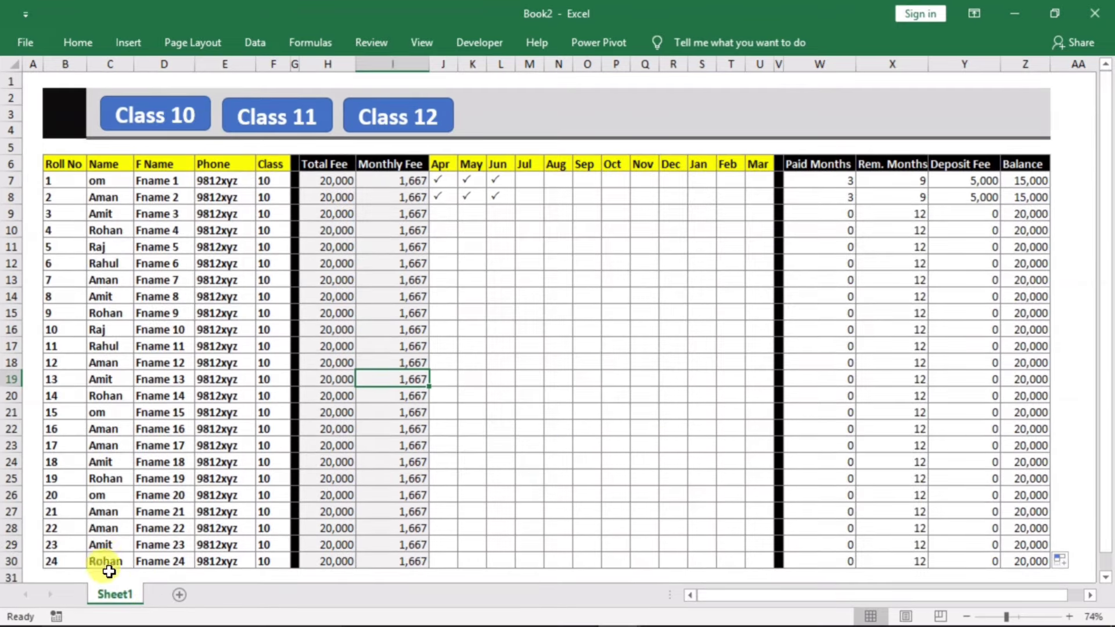
# Step: Copy Sheet1 twice with Move or Copy, creating Sheet1 (2) and Sheet1 (3), then return to Sheet1
pyautogui.rightClick(118, 598)
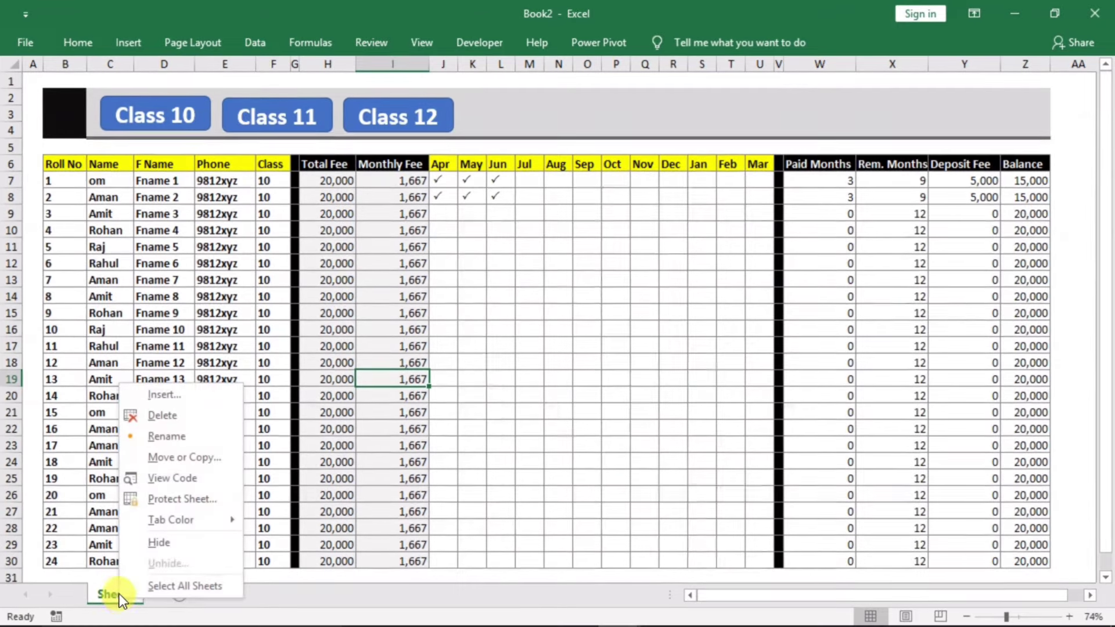
pyautogui.click(183, 458)
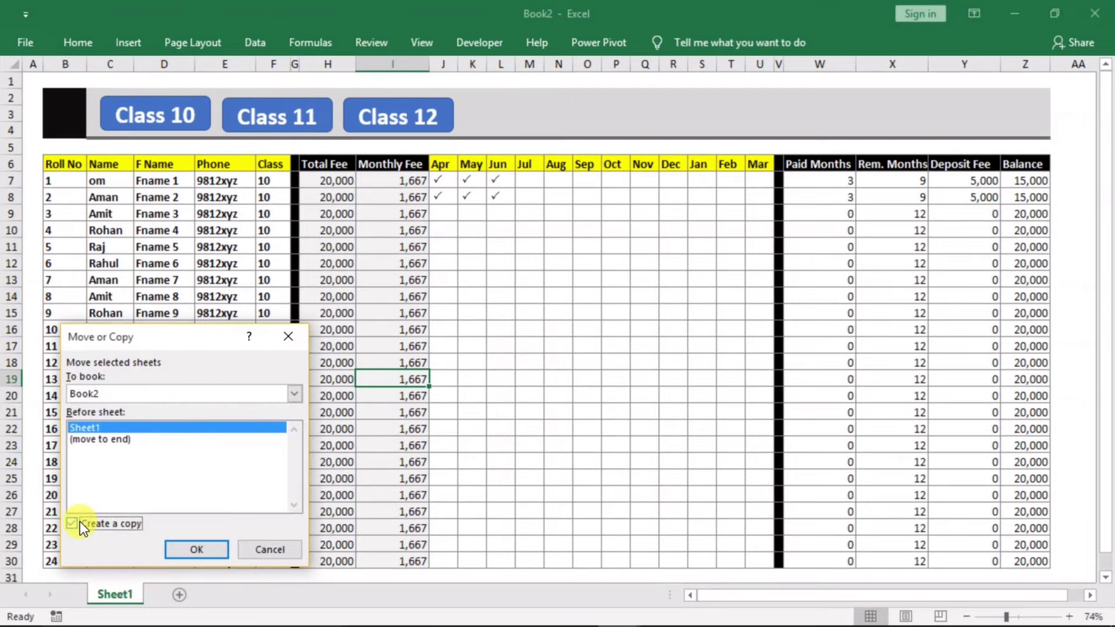
pyautogui.click(184, 546)
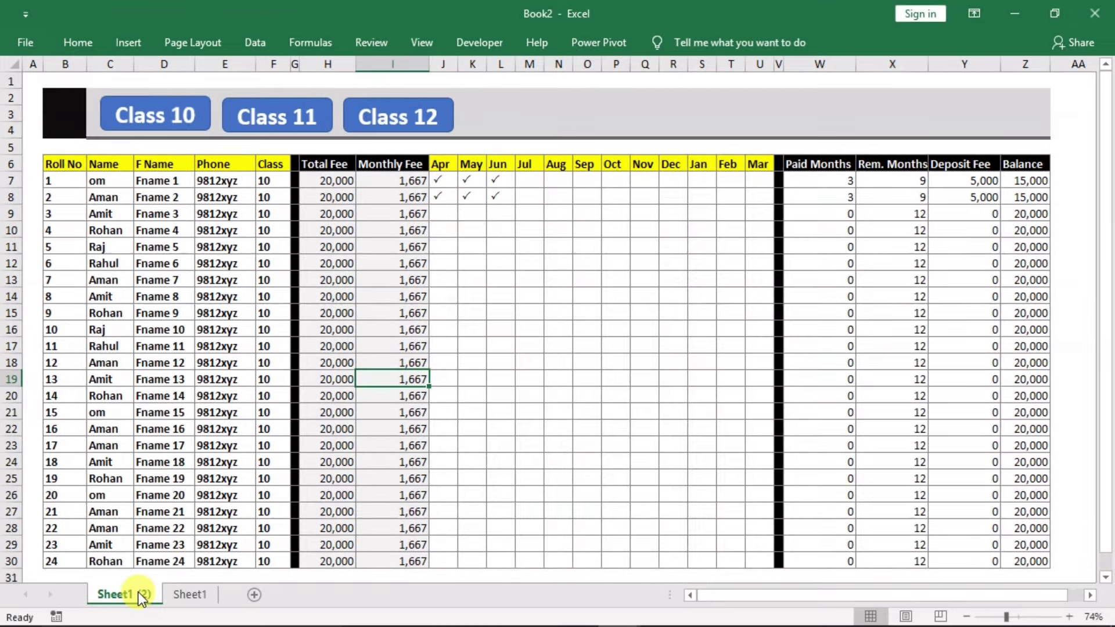
pyautogui.rightClick(140, 594)
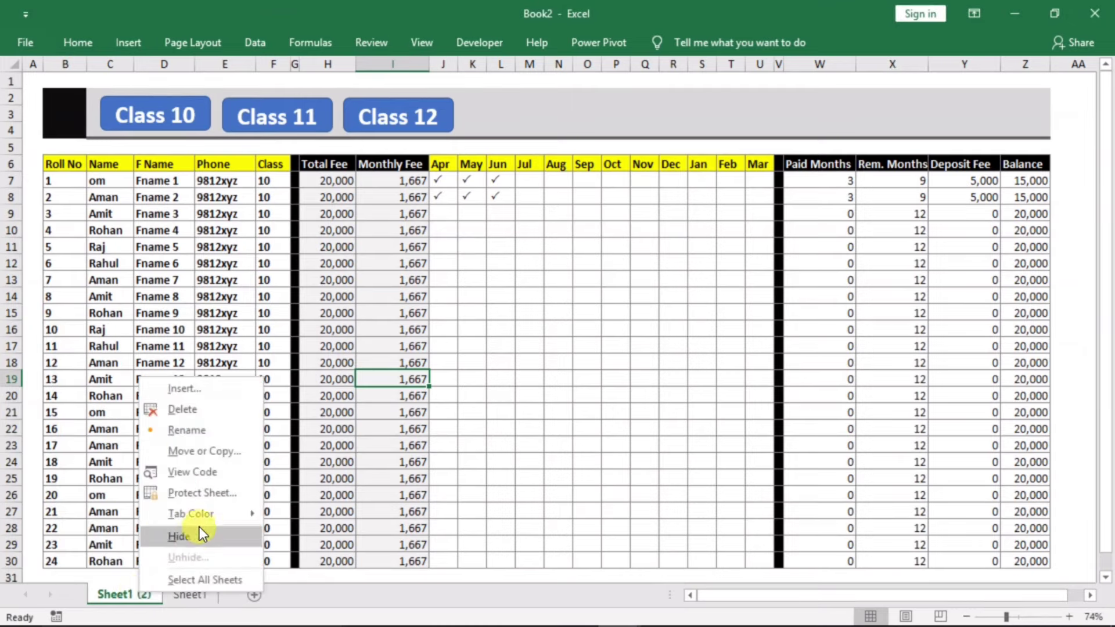
pyautogui.click(195, 450)
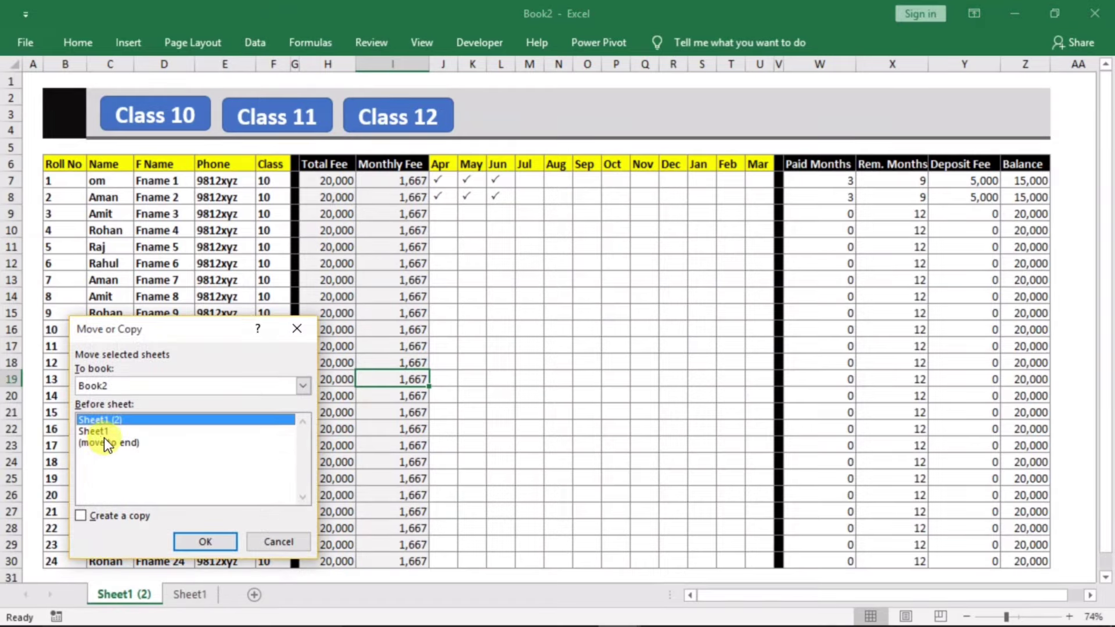
pyautogui.click(99, 515)
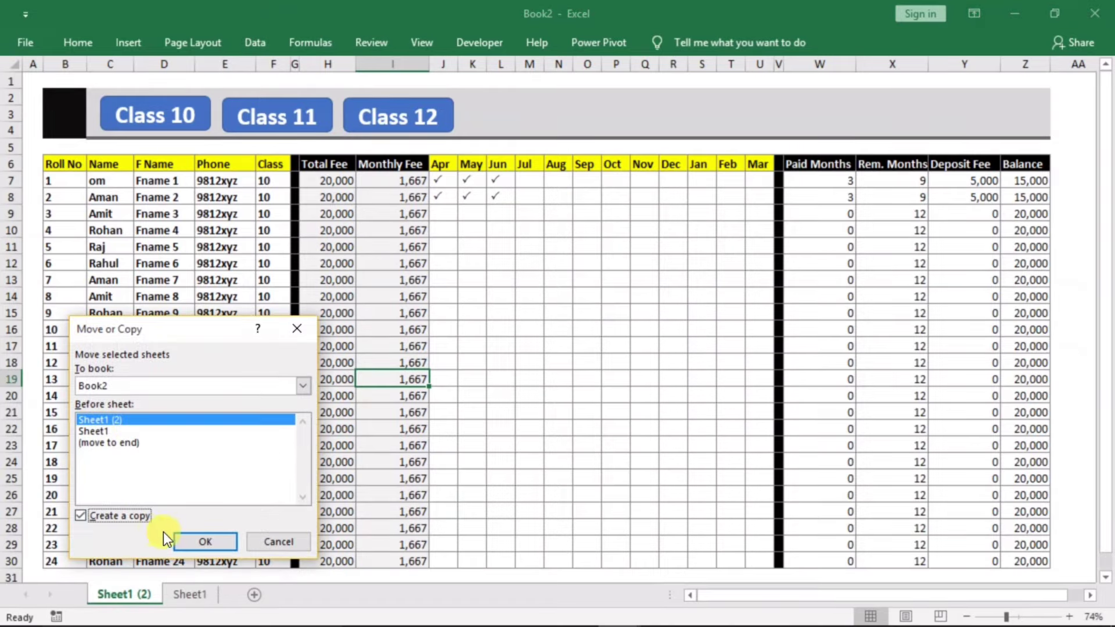
pyautogui.click(195, 542)
pyautogui.click(259, 597)
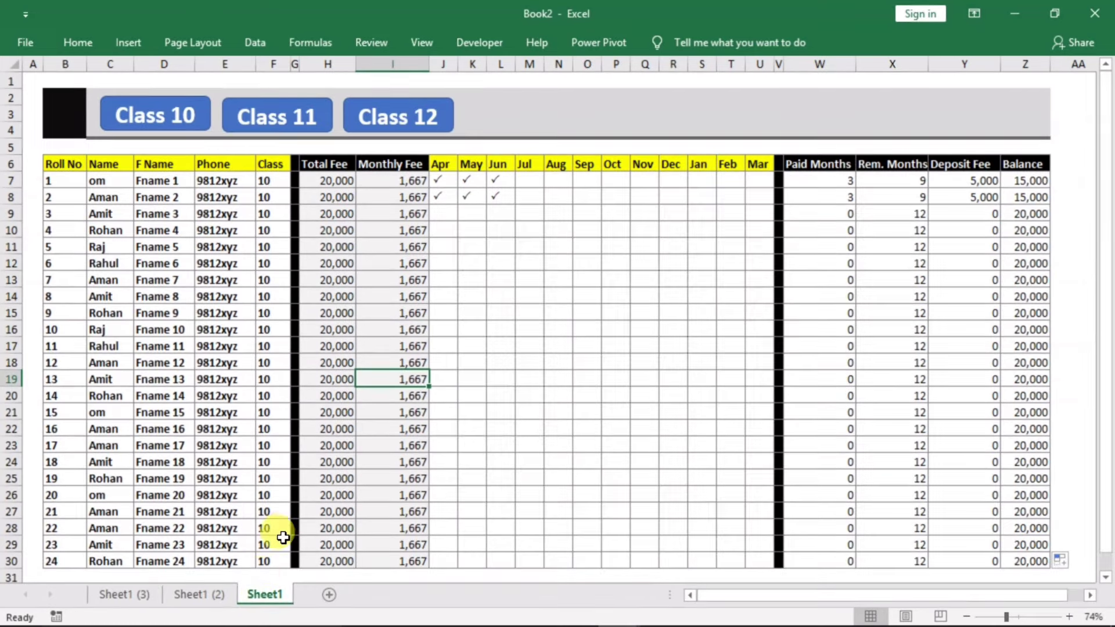
# Step: Name the sheet tabs class 10, class 11 and class 12
pyautogui.write('c')
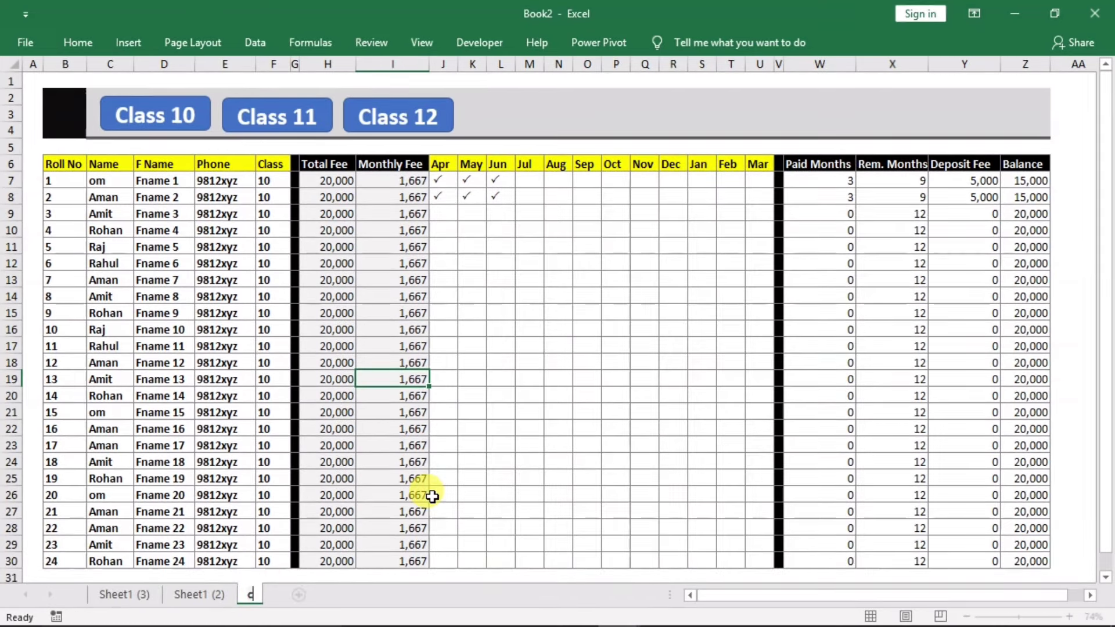
pyautogui.write('lass 10')
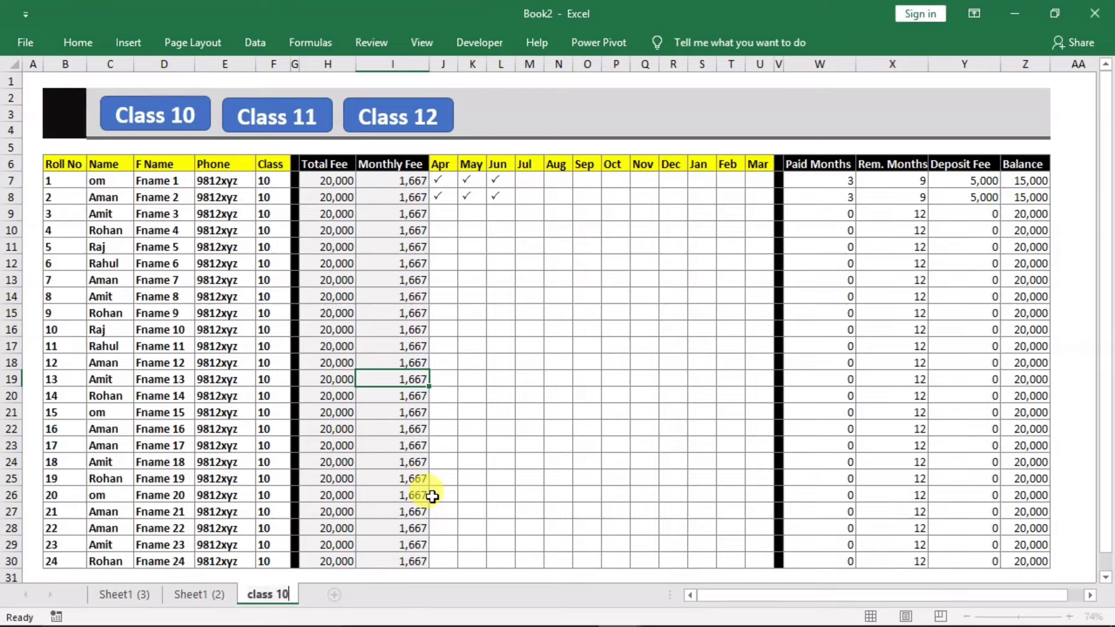
pyautogui.click(198, 595)
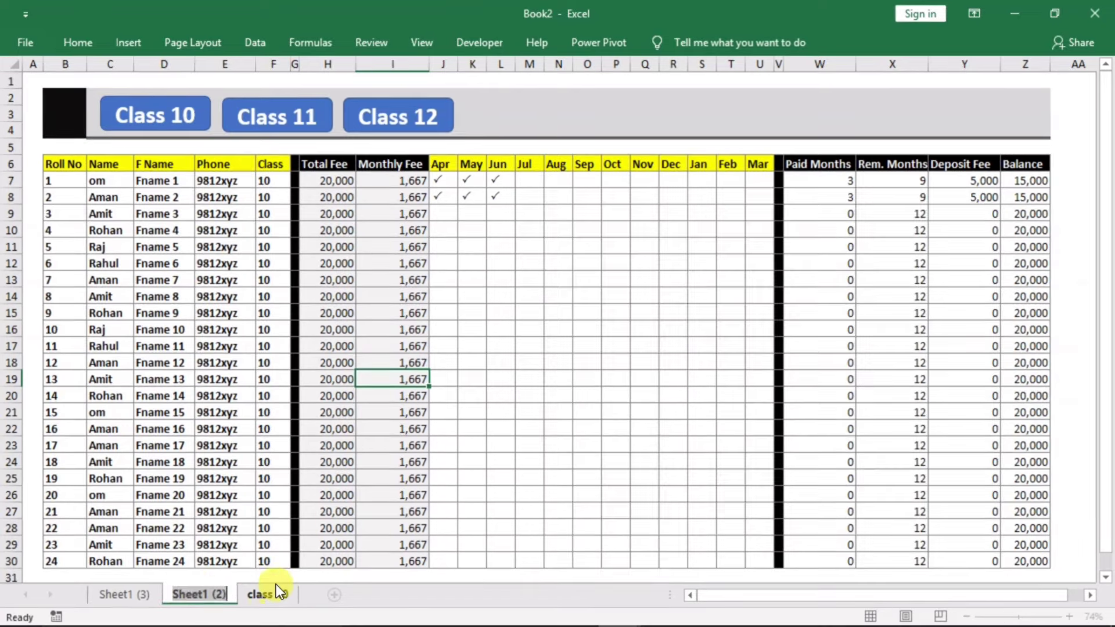
pyautogui.write('class')
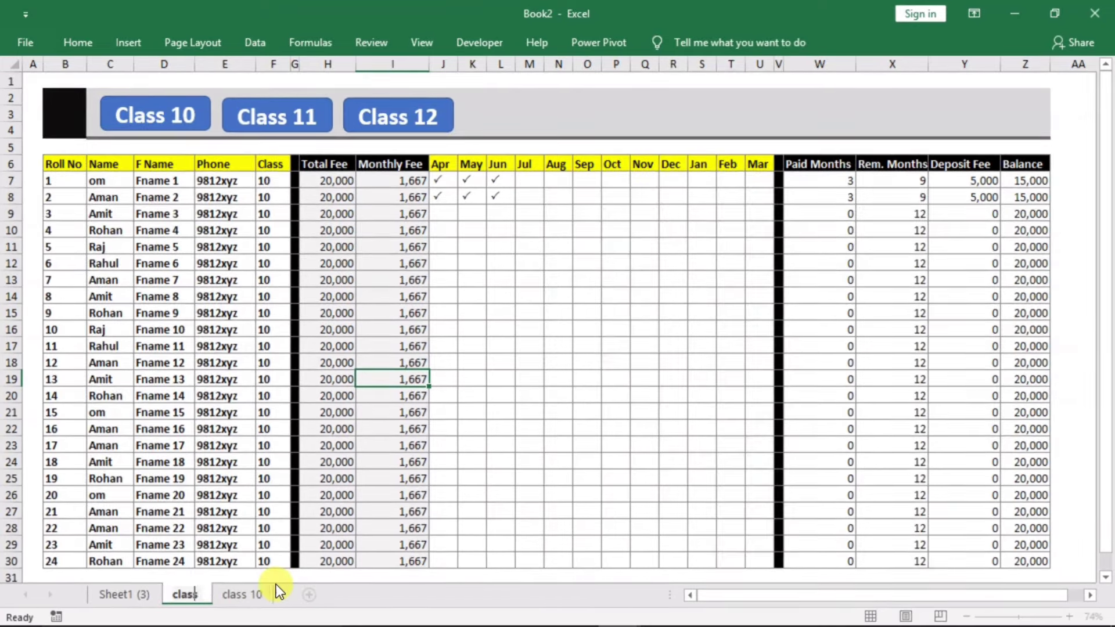
pyautogui.write(' 11')
pyautogui.press('Return')
pyautogui.doubleClick(129, 597)
pyautogui.write('c')
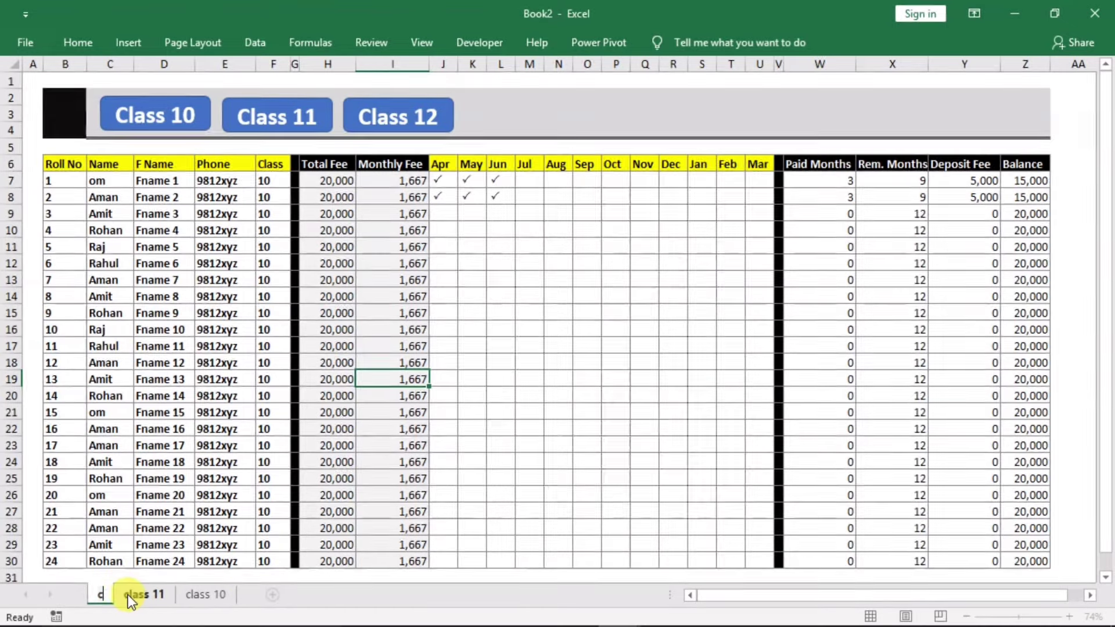
pyautogui.write('lass 12')
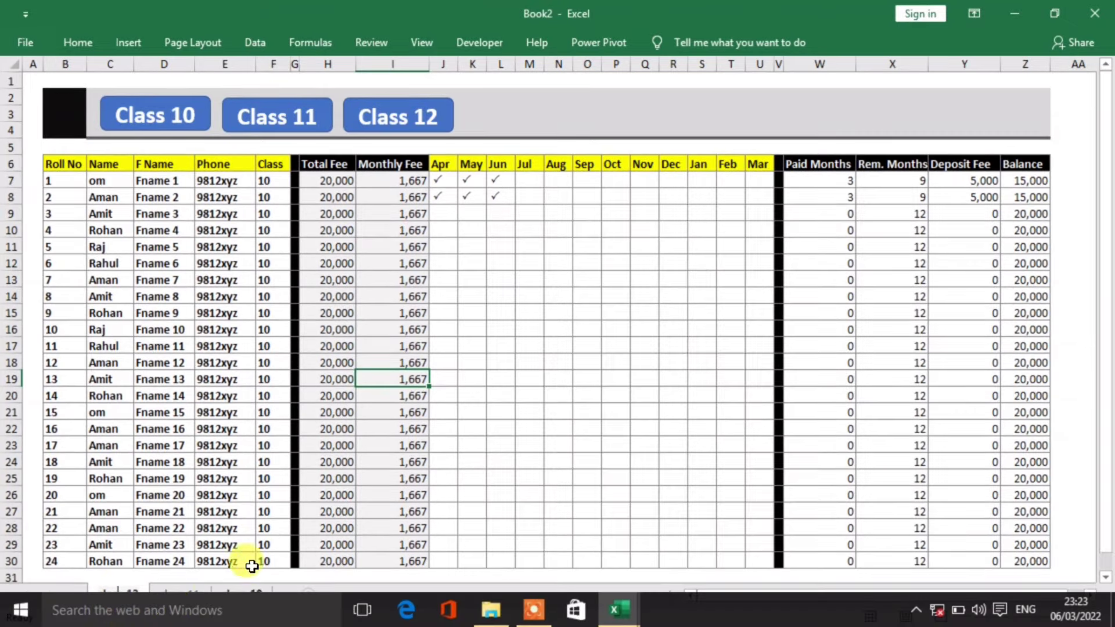
pyautogui.click(442, 494)
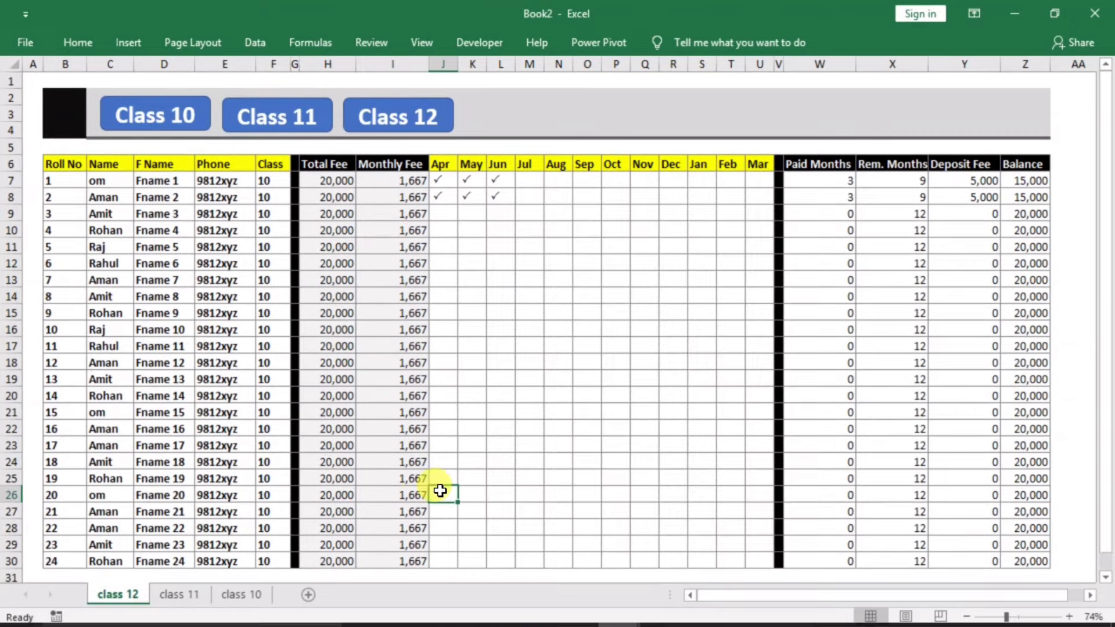
# Step: Flip through the three class sheets and finish on class 10
pyautogui.click(233, 592)
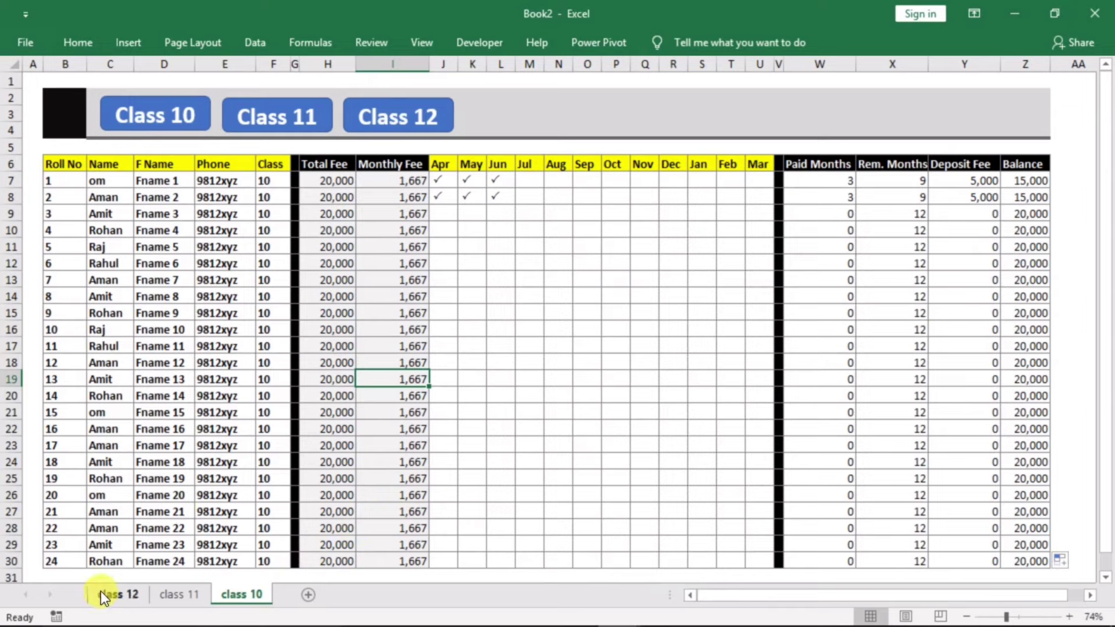
pyautogui.click(164, 594)
pyautogui.click(123, 595)
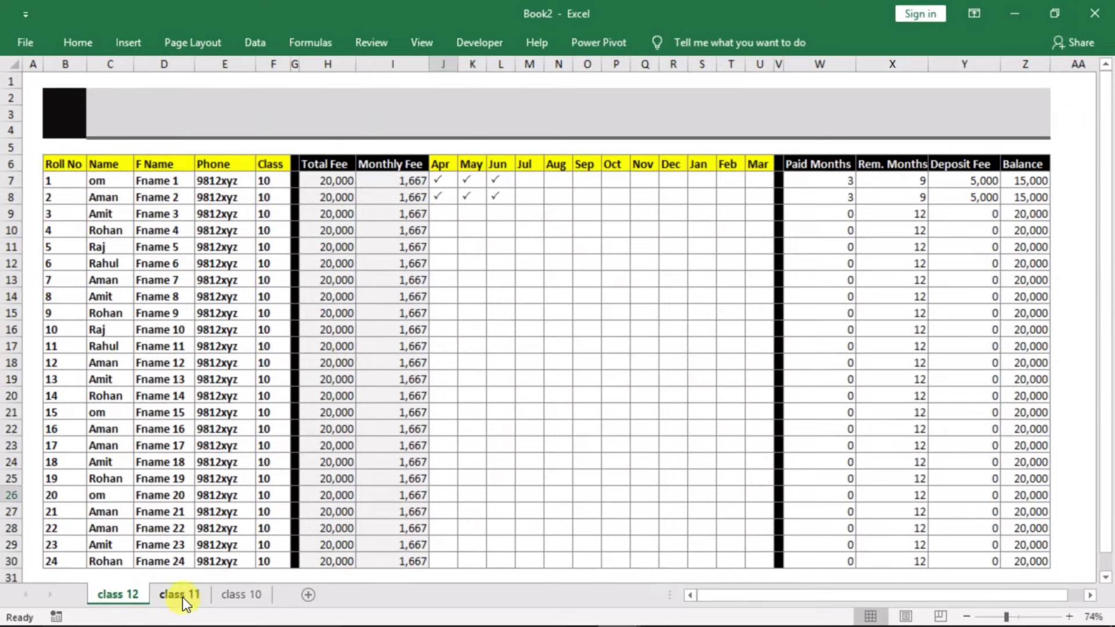
pyautogui.click(183, 595)
pyautogui.click(232, 594)
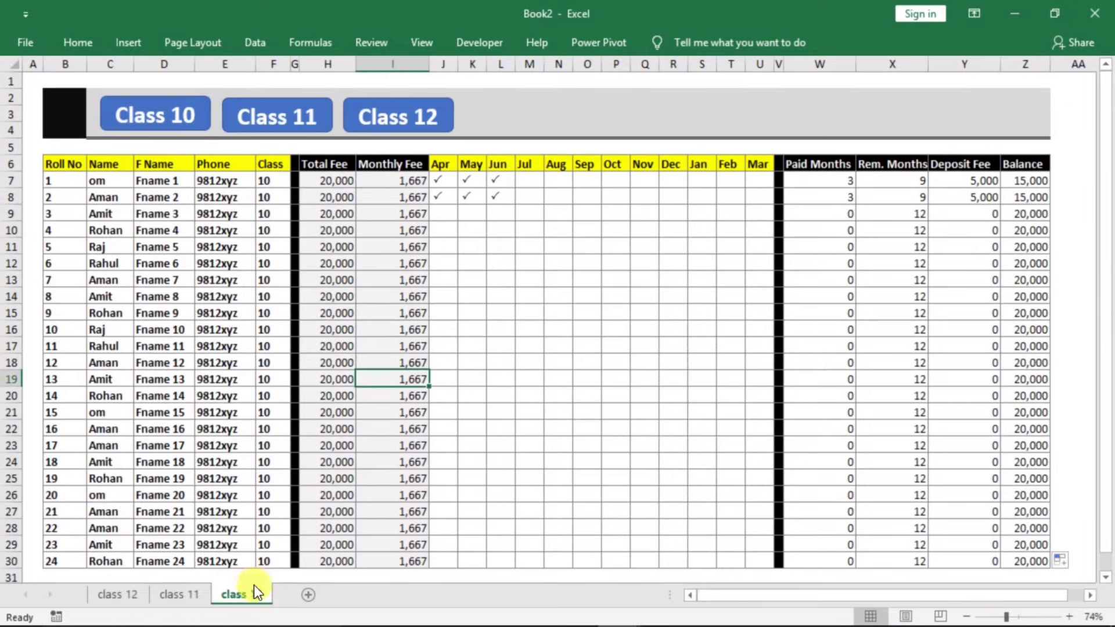
# Step: Apply the first white Shape Style to the Class 10 button on the class 10 sheet
pyautogui.write(' 10')
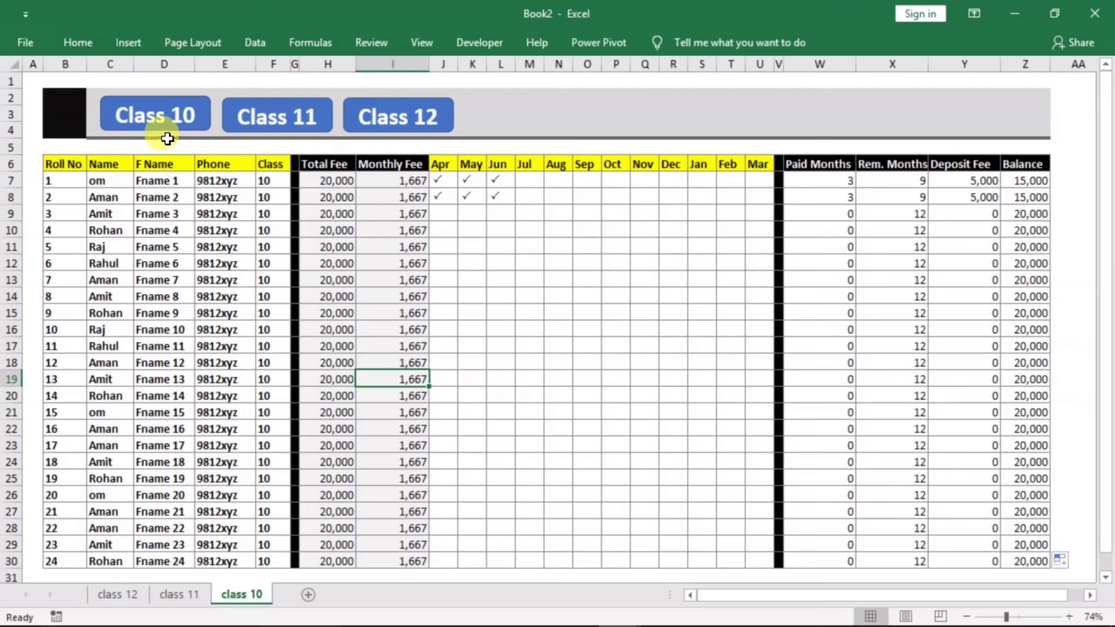
pyautogui.keyDown('ctrl'); pyautogui.click(151, 119); pyautogui.keyUp('ctrl')
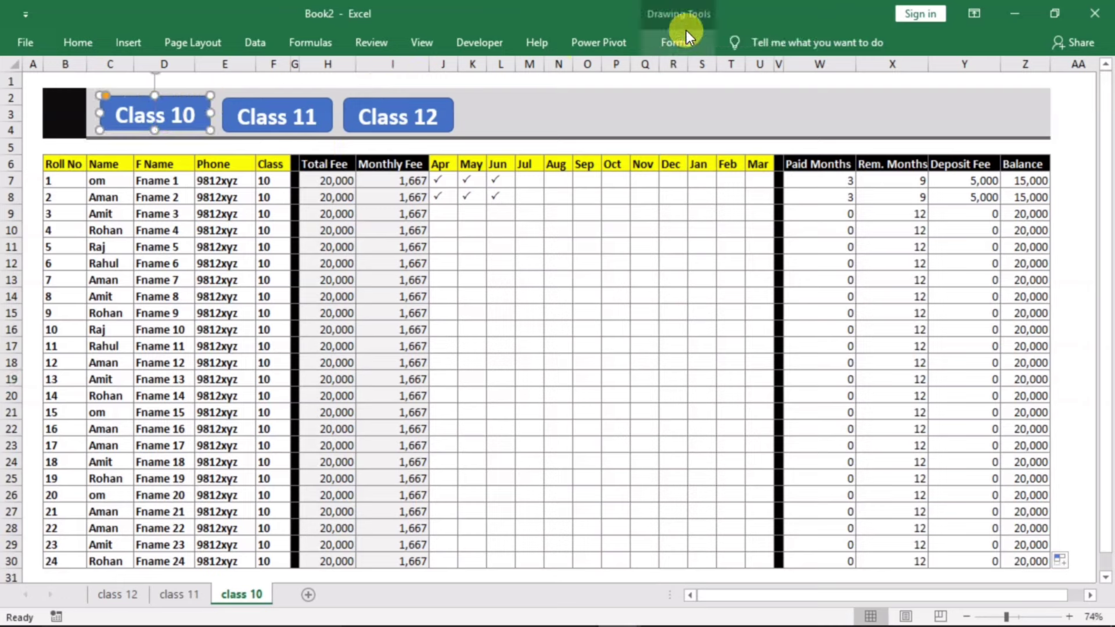
pyautogui.click(671, 42)
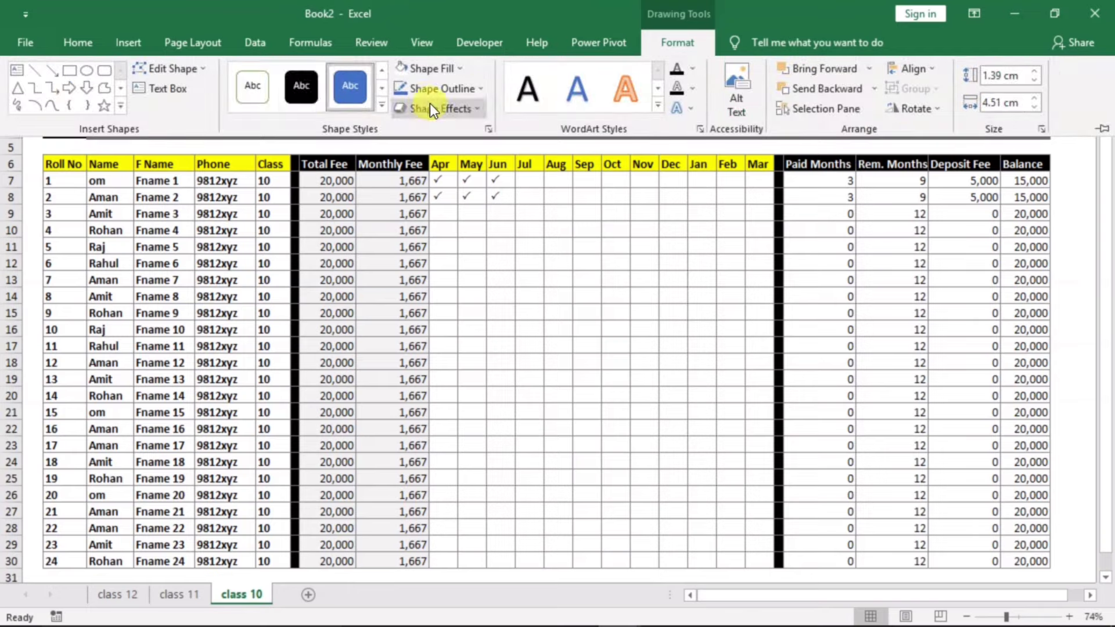
pyautogui.click(252, 88)
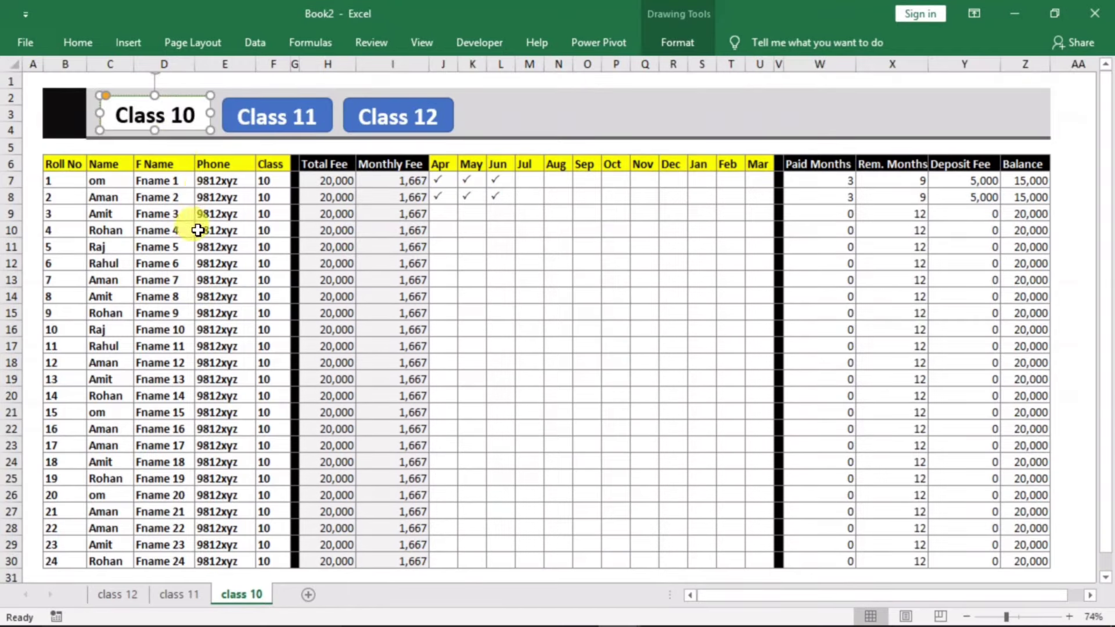
pyautogui.click(198, 230)
pyautogui.click(153, 123)
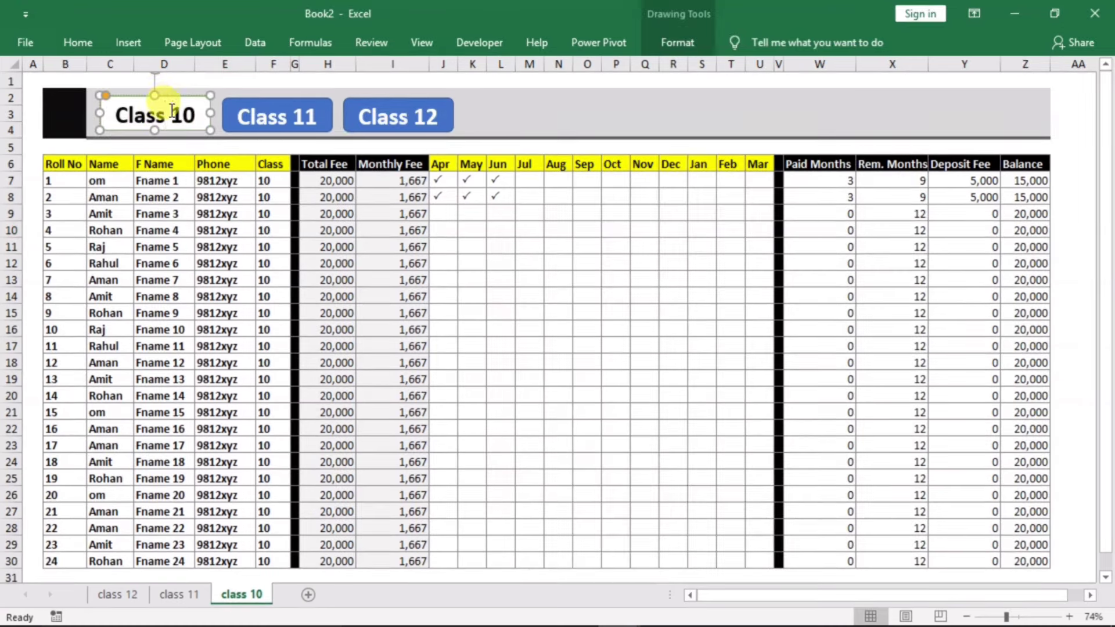
pyautogui.click(217, 230)
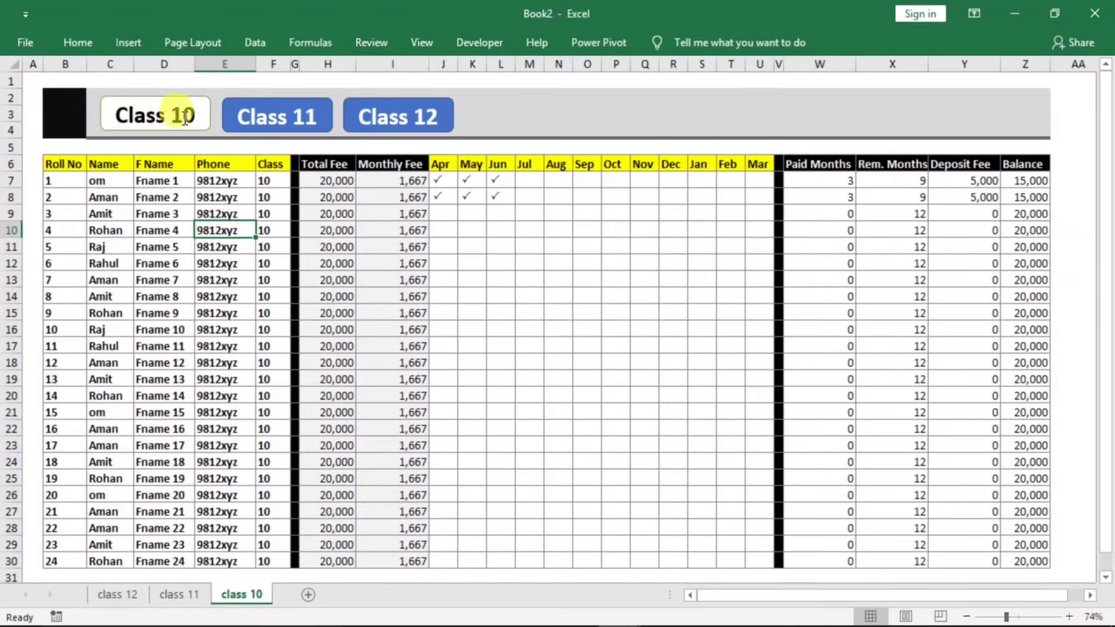
# Step: Hyperlink the Class 11 button to the class 11 sheet in this document
pyautogui.click(278, 113)
pyautogui.click(370, 113)
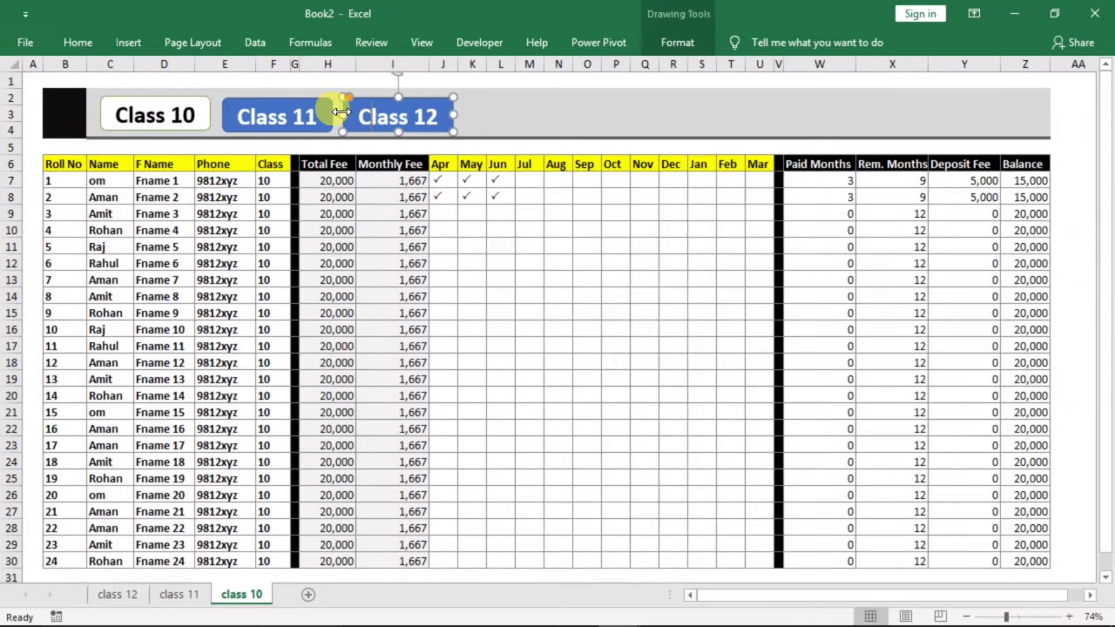
pyautogui.click(260, 132)
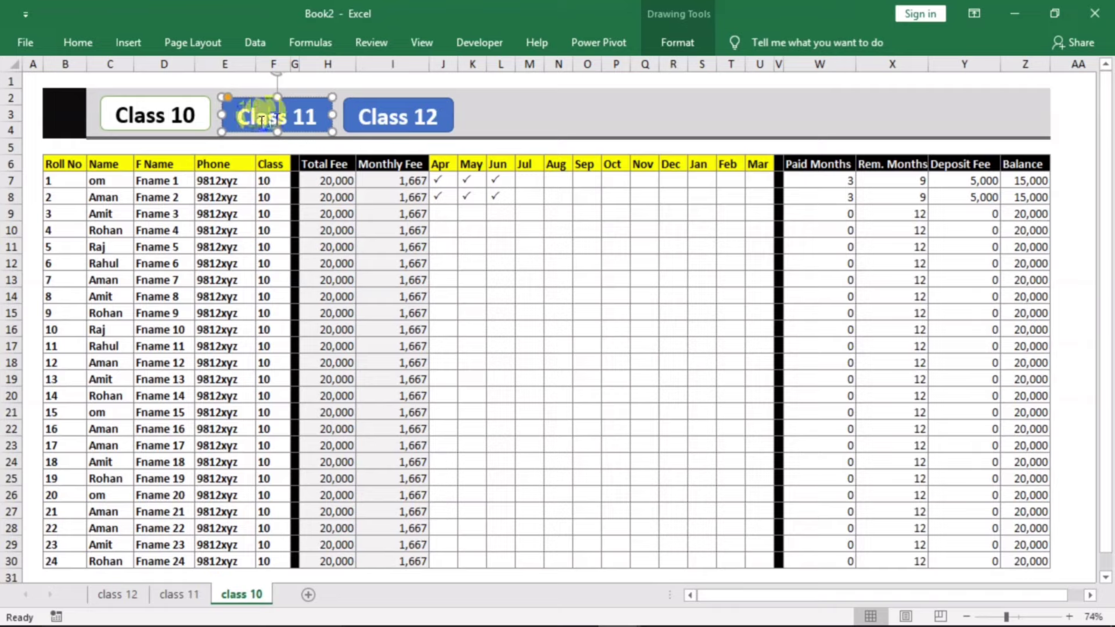
pyautogui.rightClick(296, 112)
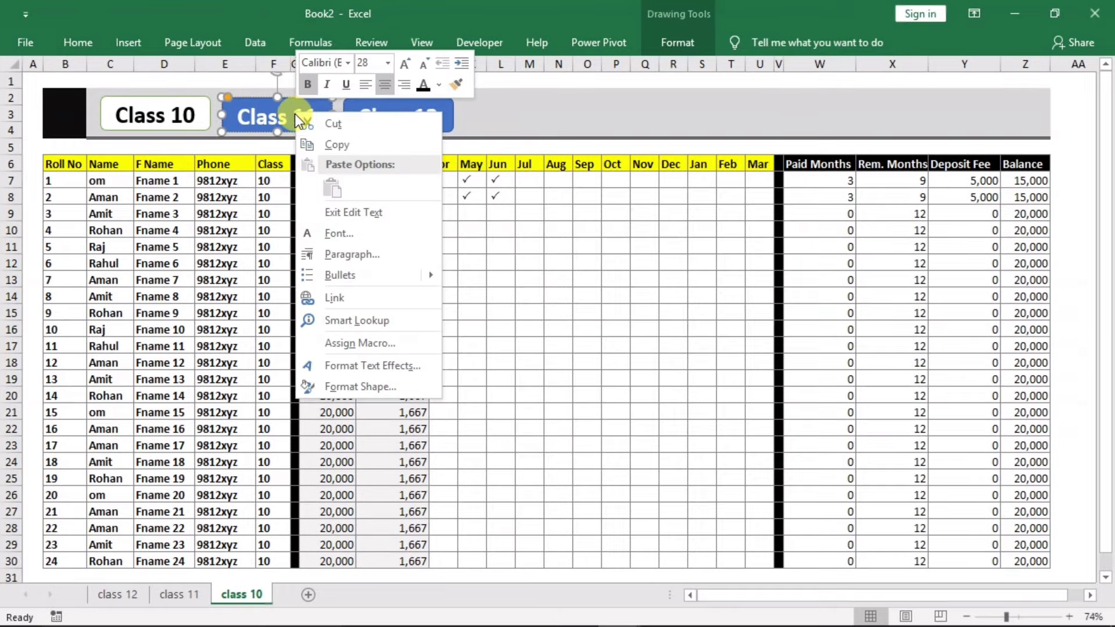
pyautogui.click(377, 301)
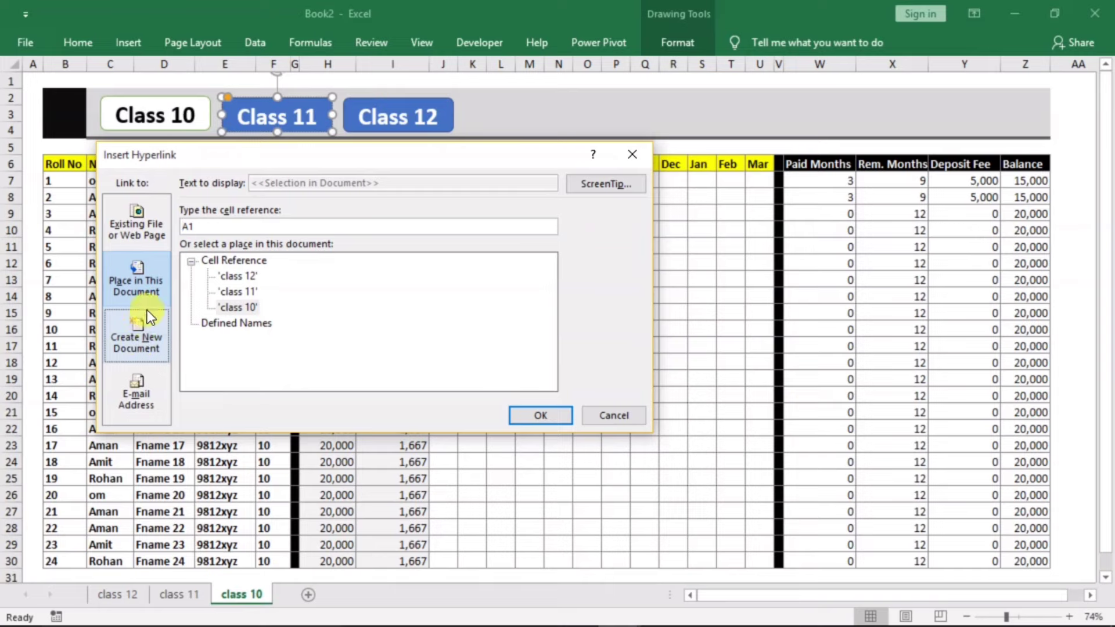
pyautogui.click(147, 297)
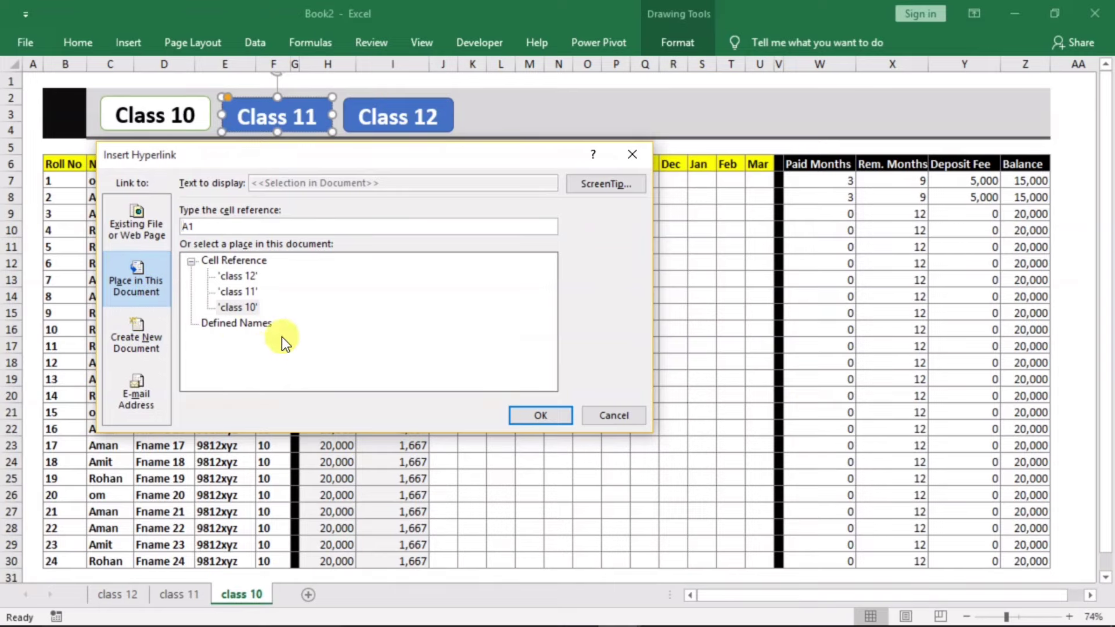
pyautogui.click(239, 292)
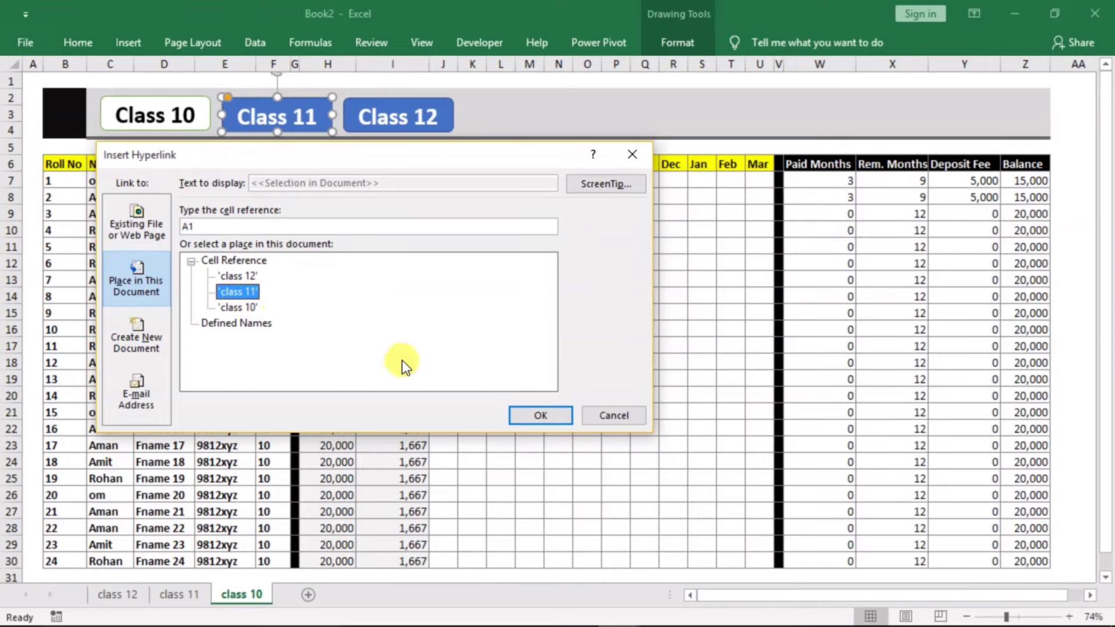
pyautogui.click(530, 416)
# Step: Hyperlink the Class 12 button to the class 12 sheet, then follow the Class 11 link
pyautogui.click(433, 266)
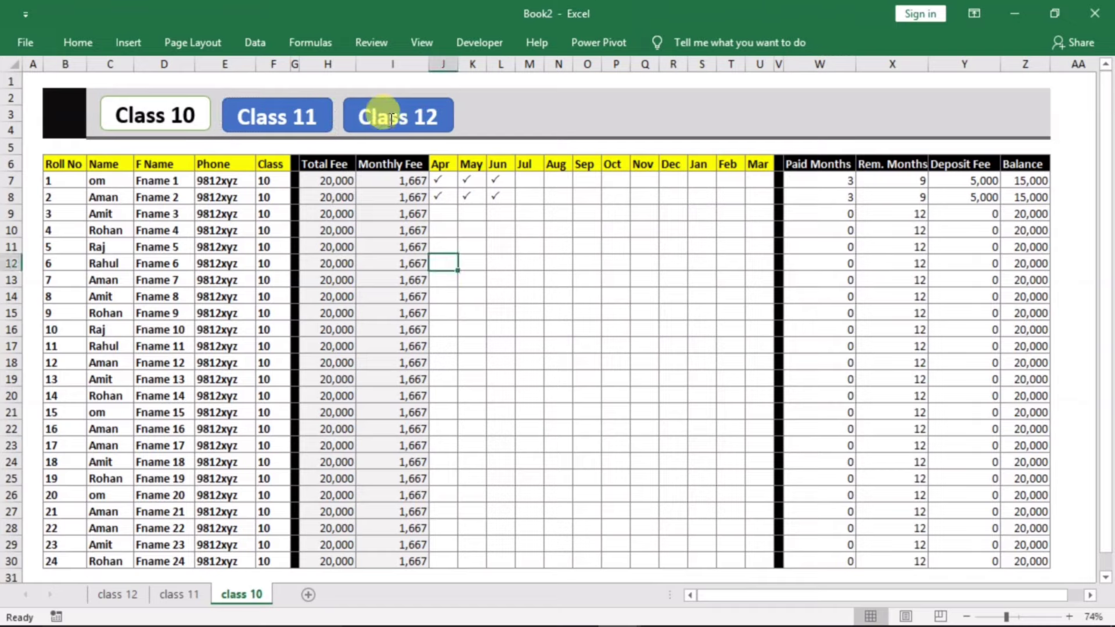
pyautogui.click(397, 116)
pyautogui.rightClick(398, 116)
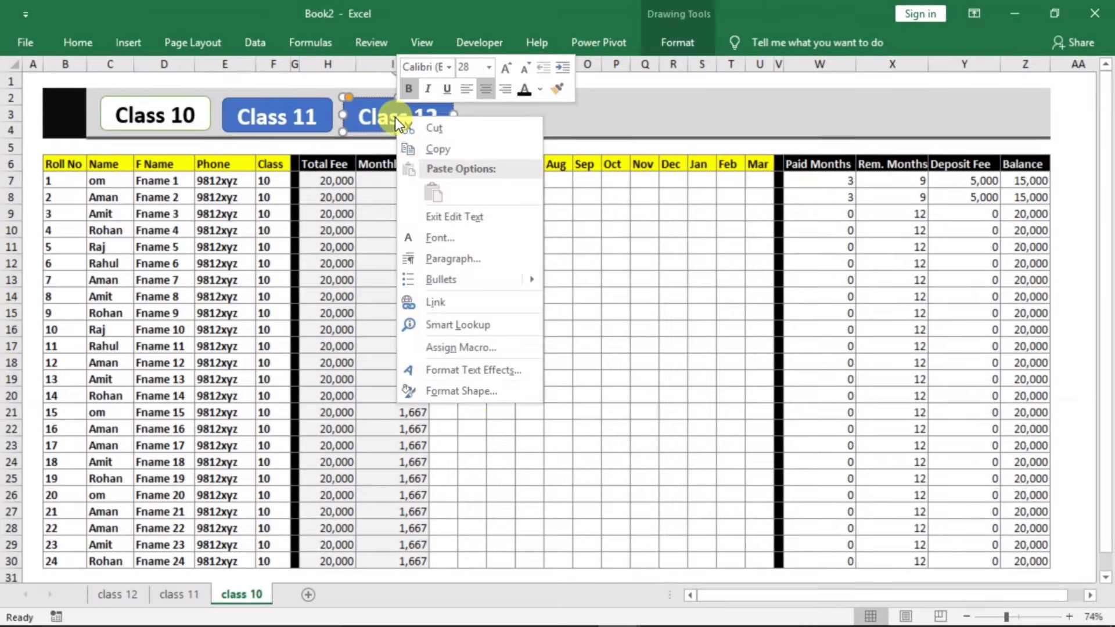
pyautogui.click(440, 301)
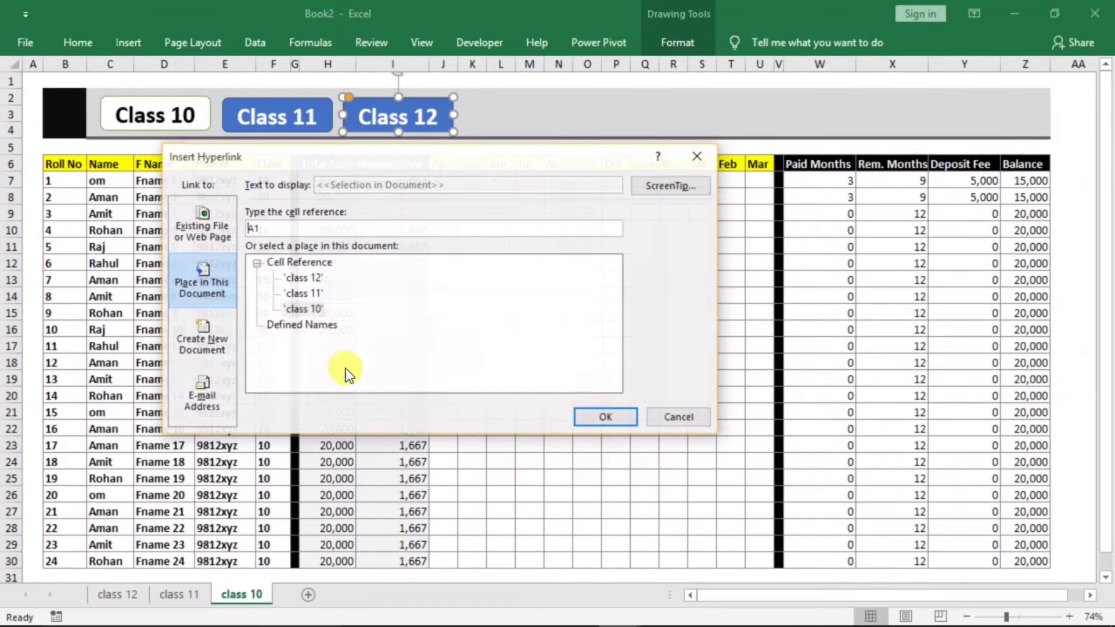
pyautogui.click(312, 277)
pyautogui.click(592, 420)
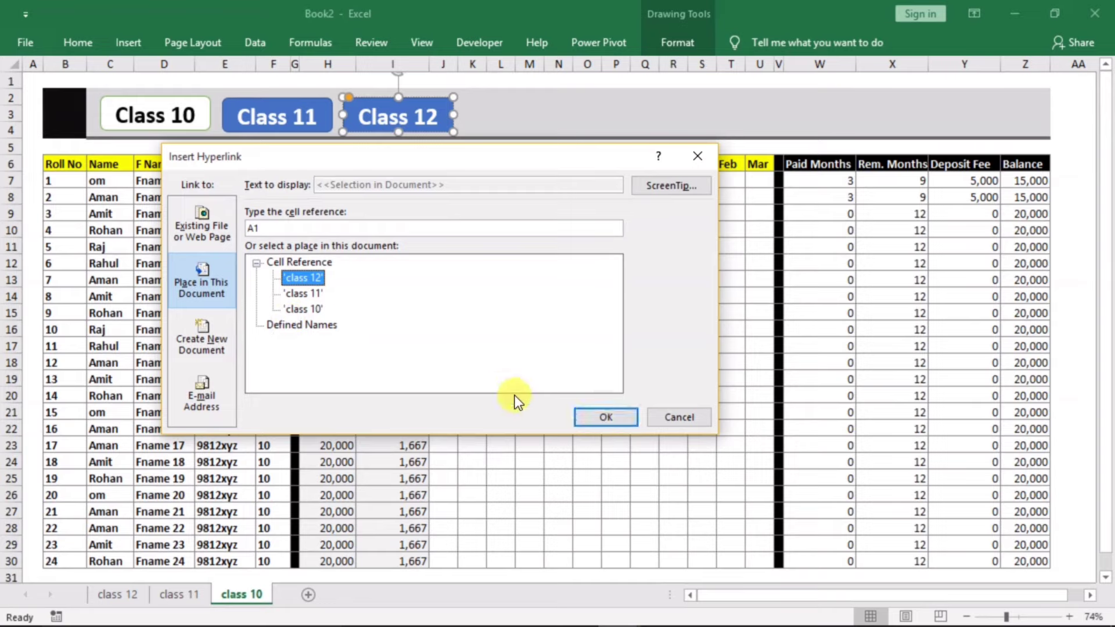
pyautogui.click(447, 325)
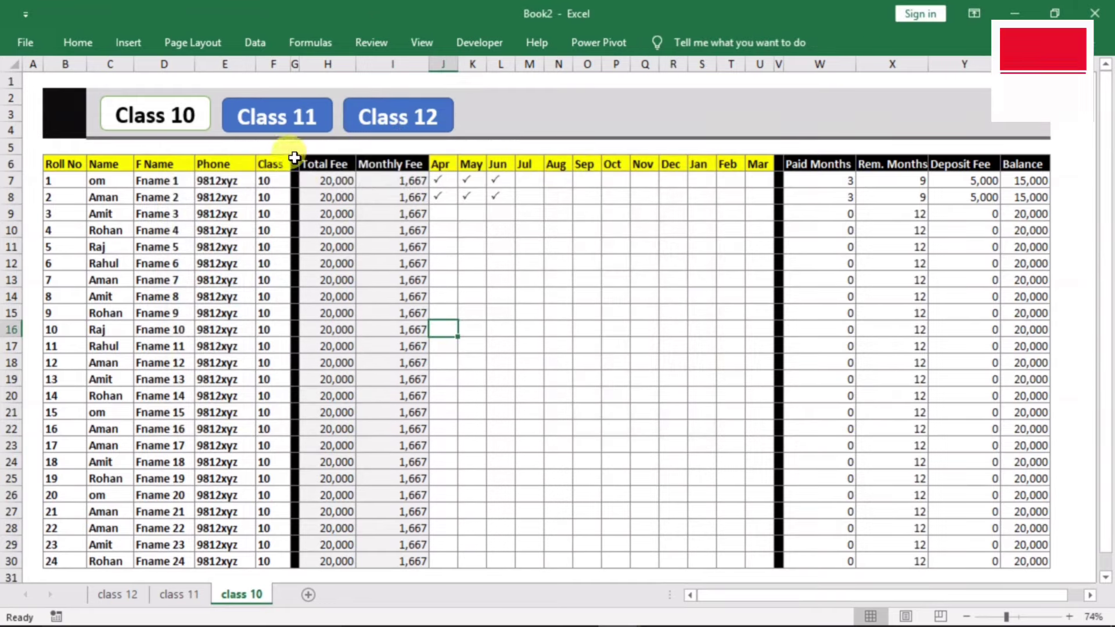
pyautogui.click(301, 122)
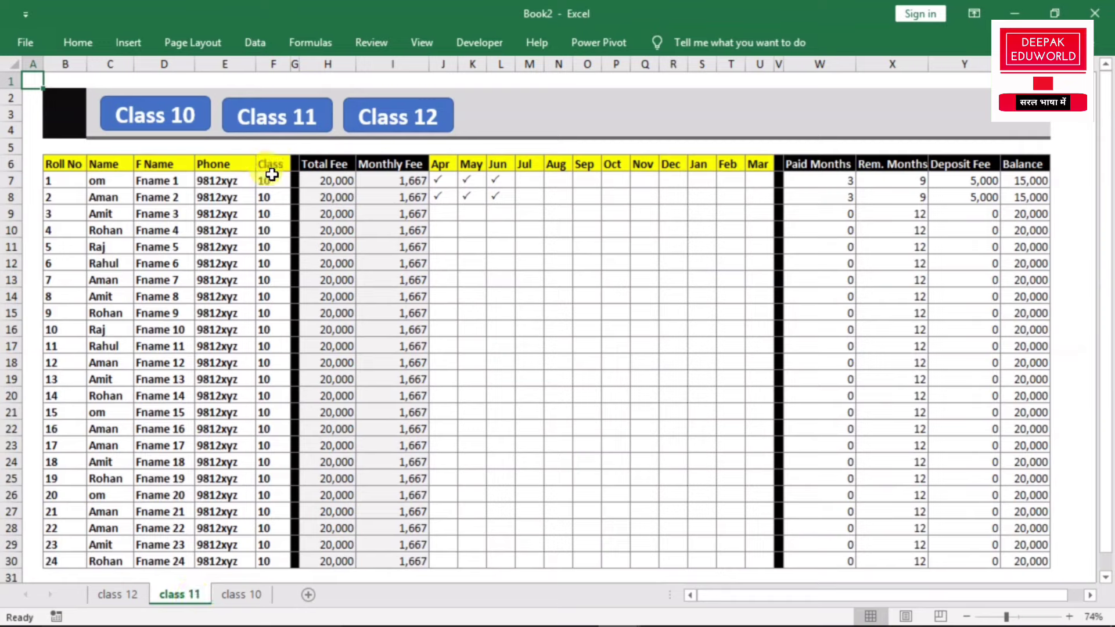
# Step: Give the Class 11 button on the class 11 sheet the white shape style
pyautogui.click(257, 331)
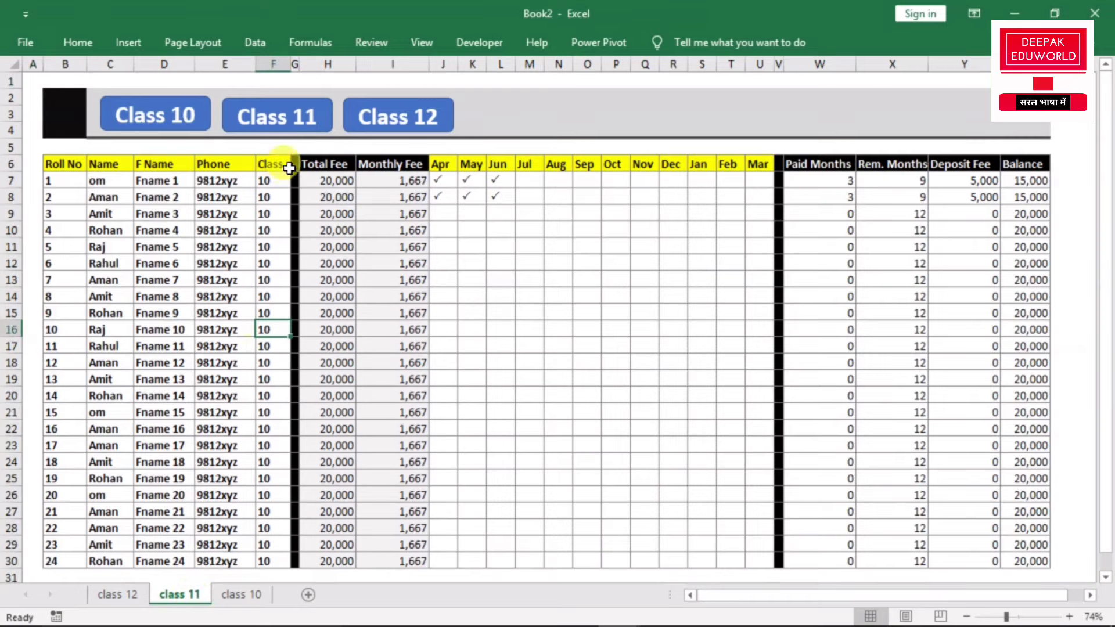
pyautogui.keyDown('ctrl'); pyautogui.click(290, 117); pyautogui.keyUp('ctrl')
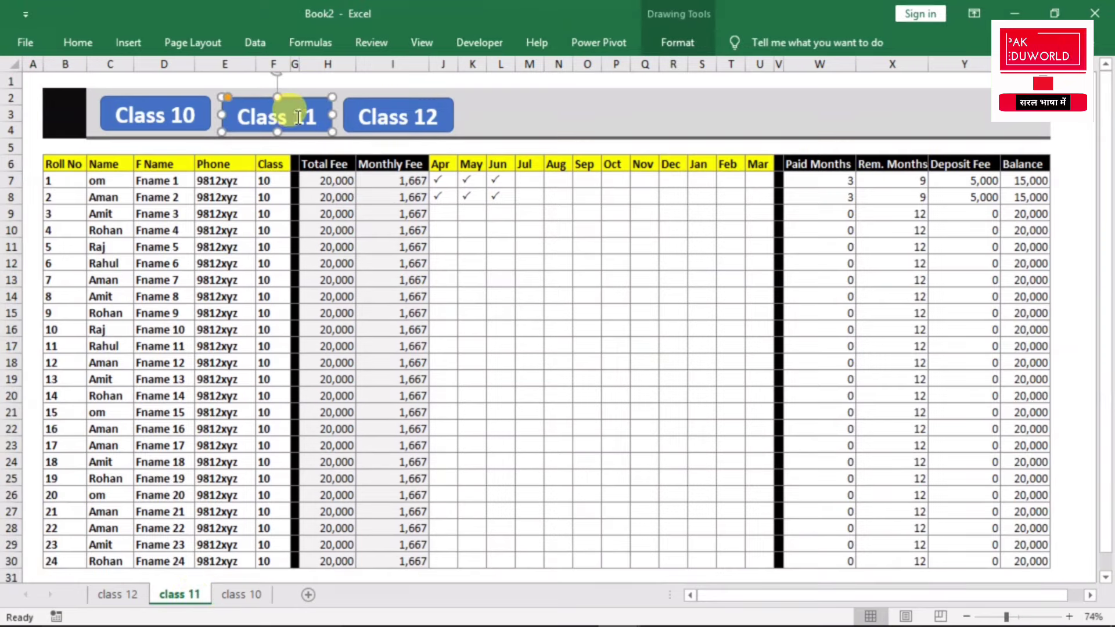
pyautogui.click(677, 44)
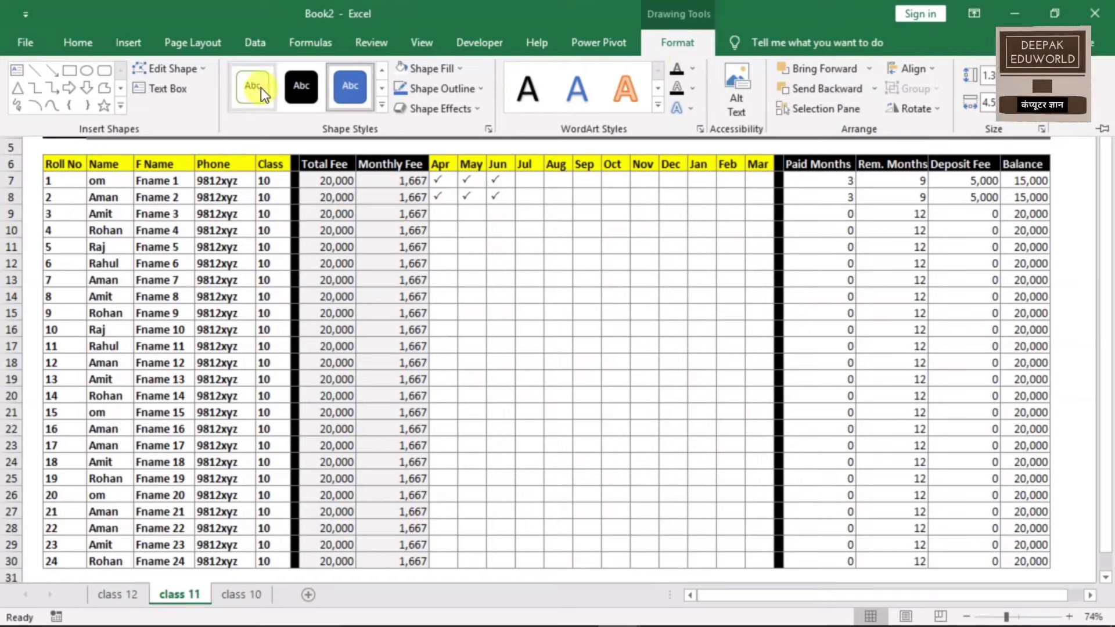
pyautogui.click(261, 88)
pyautogui.click(390, 262)
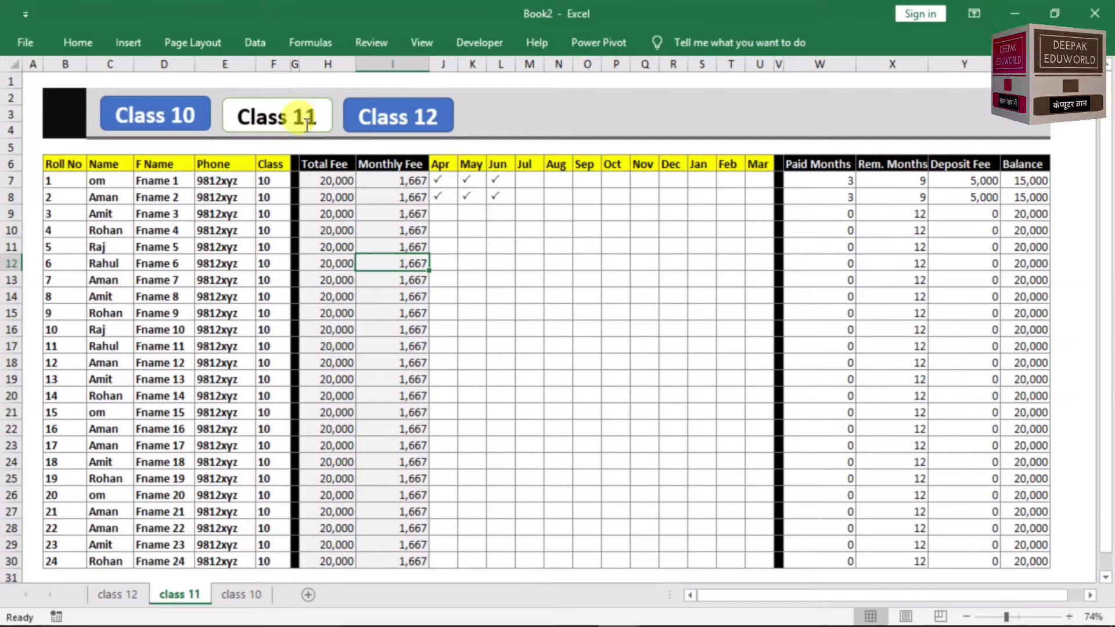
# Step: Hyperlink the Class 10 and Class 12 shapes to the class 10 and class 12 sheets
pyautogui.click(149, 108)
pyautogui.rightClick(149, 108)
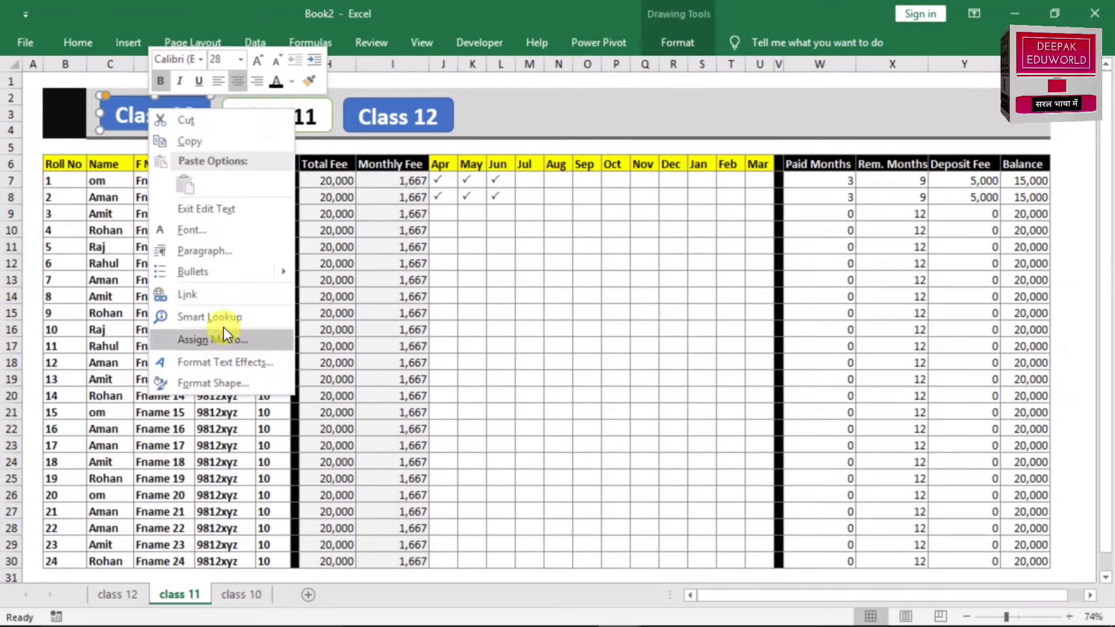
pyautogui.click(216, 295)
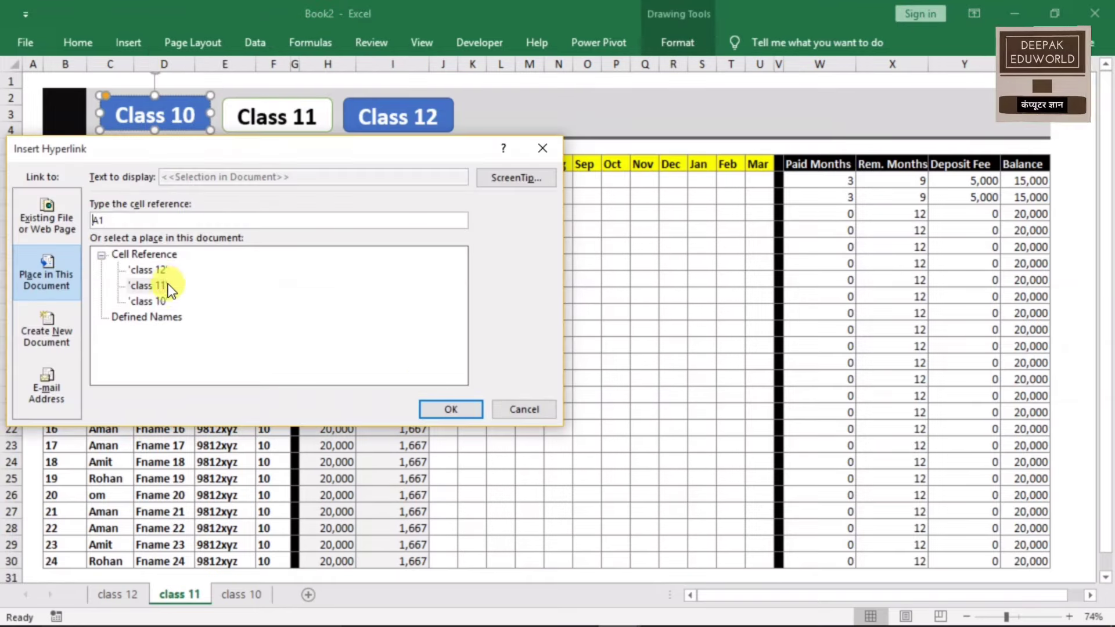
pyautogui.click(153, 302)
pyautogui.click(447, 408)
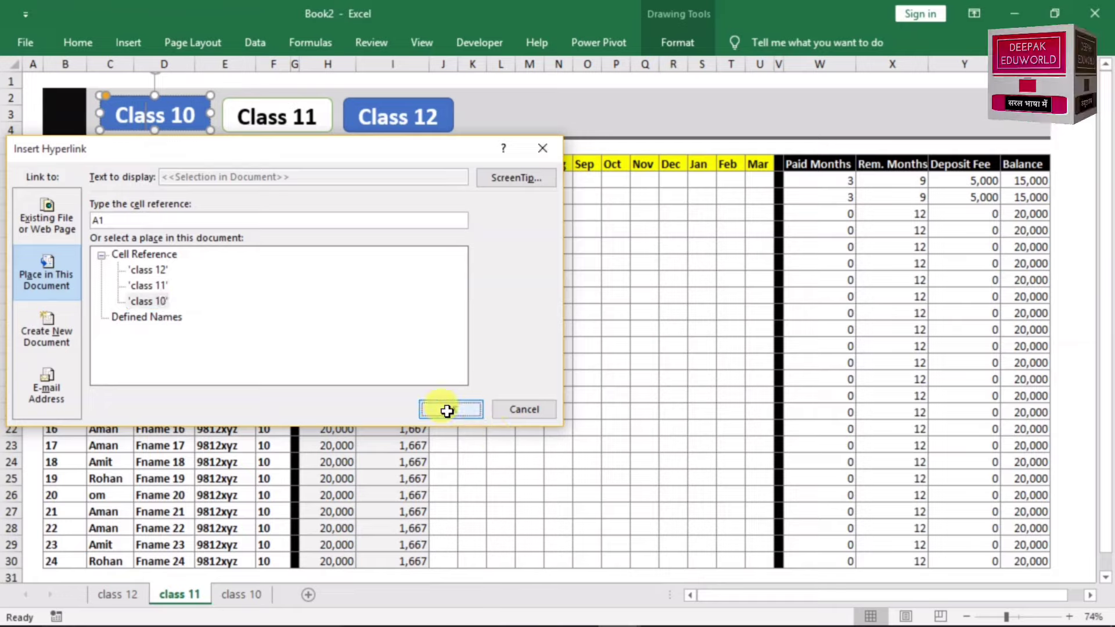
pyautogui.rightClick(388, 112)
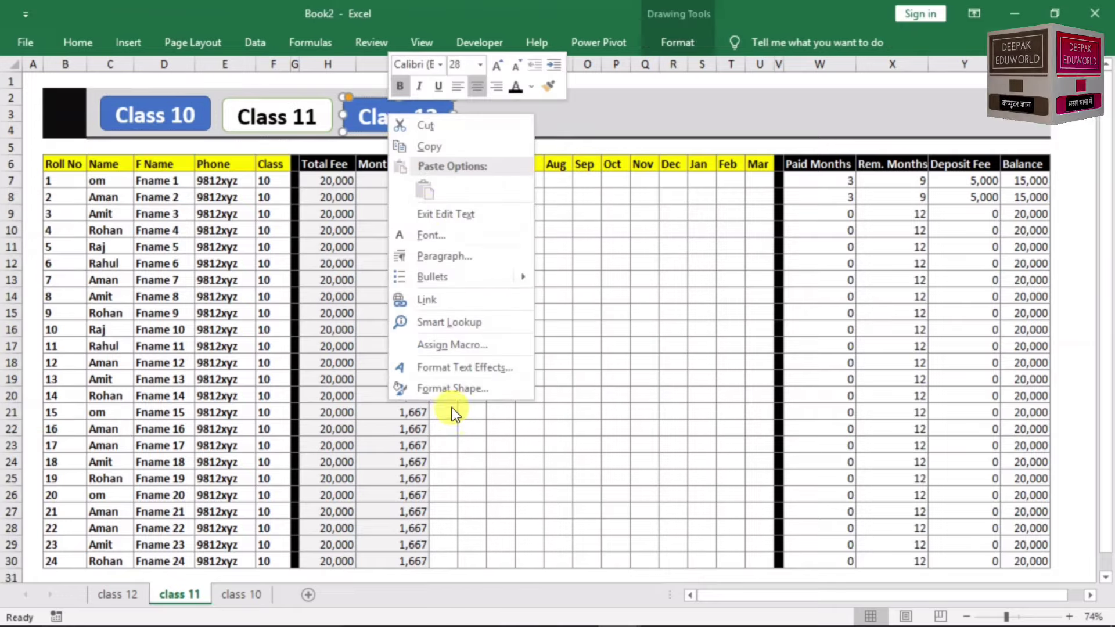
pyautogui.click(427, 297)
pyautogui.click(295, 271)
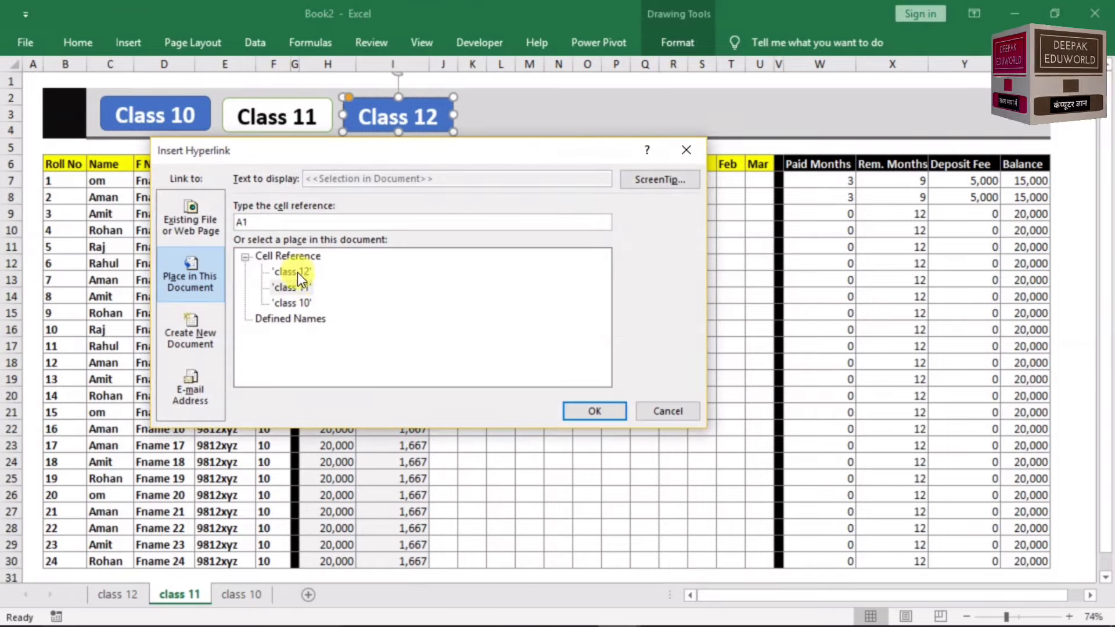
pyautogui.click(578, 411)
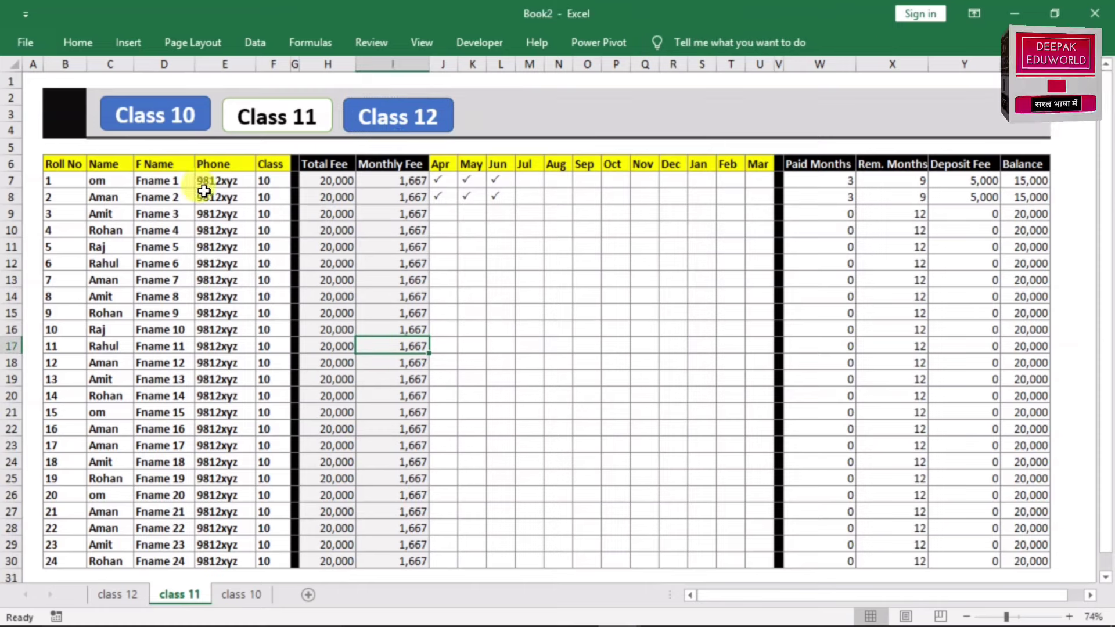
# Step: Follow the Class 10, Class 11 and Class 12 links in turn, ending on class 12
pyautogui.click(154, 115)
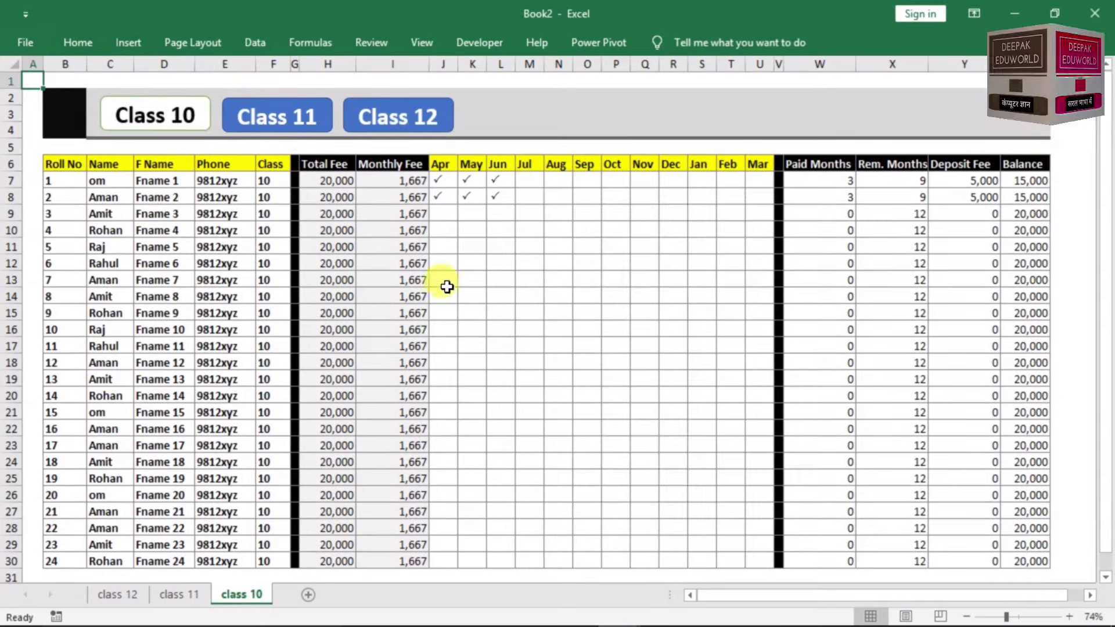
pyautogui.click(281, 124)
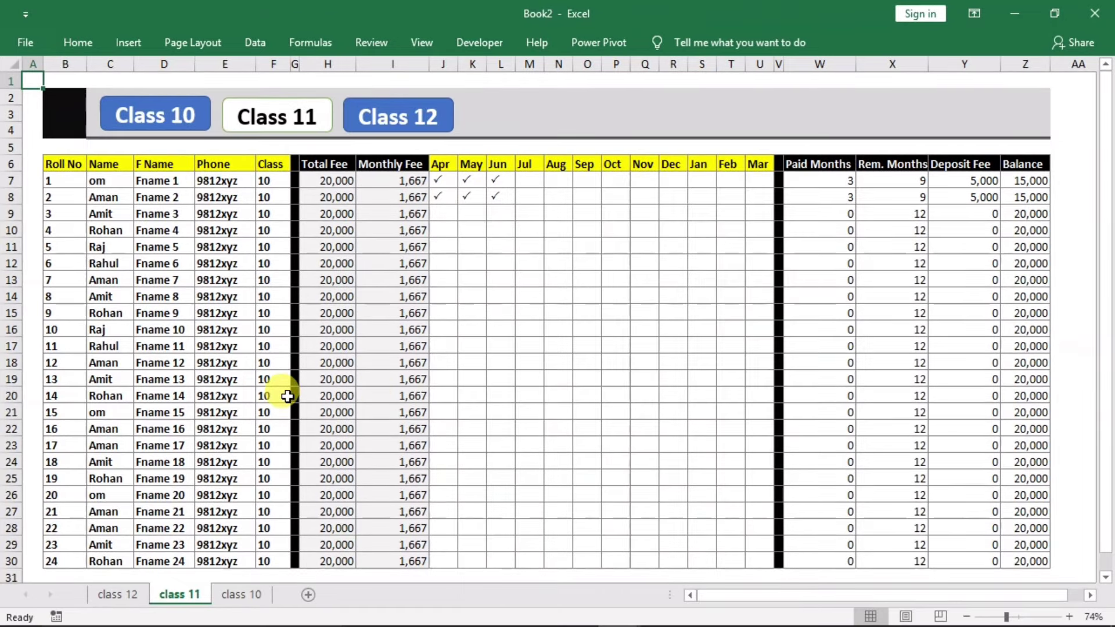
pyautogui.click(391, 113)
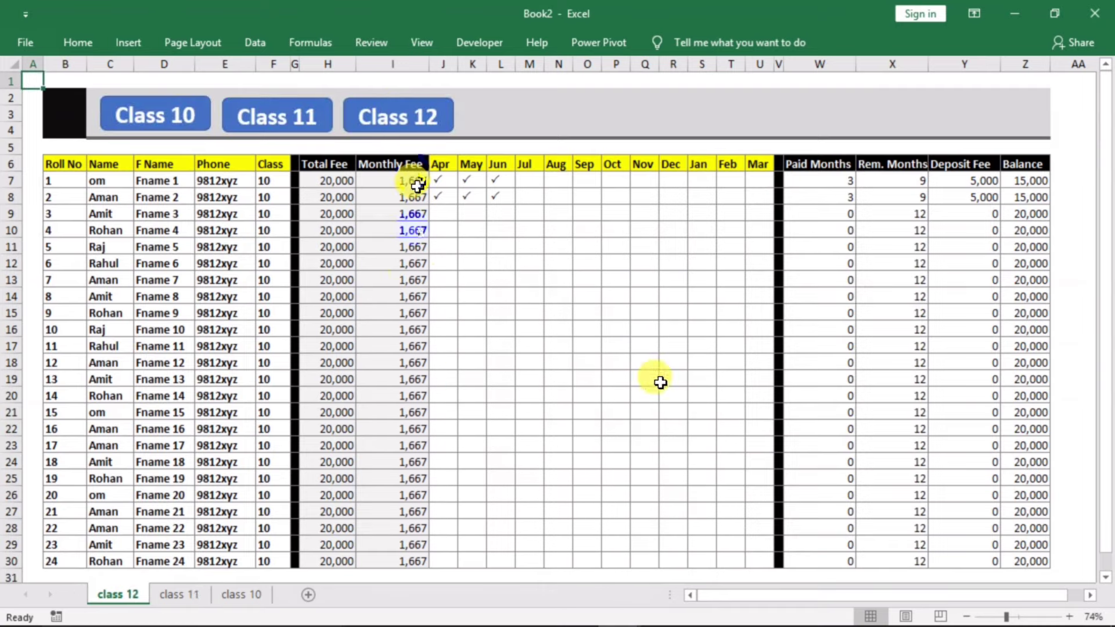
pyautogui.keyDown('ctrl'); pyautogui.click(425, 129); pyautogui.keyUp('ctrl')
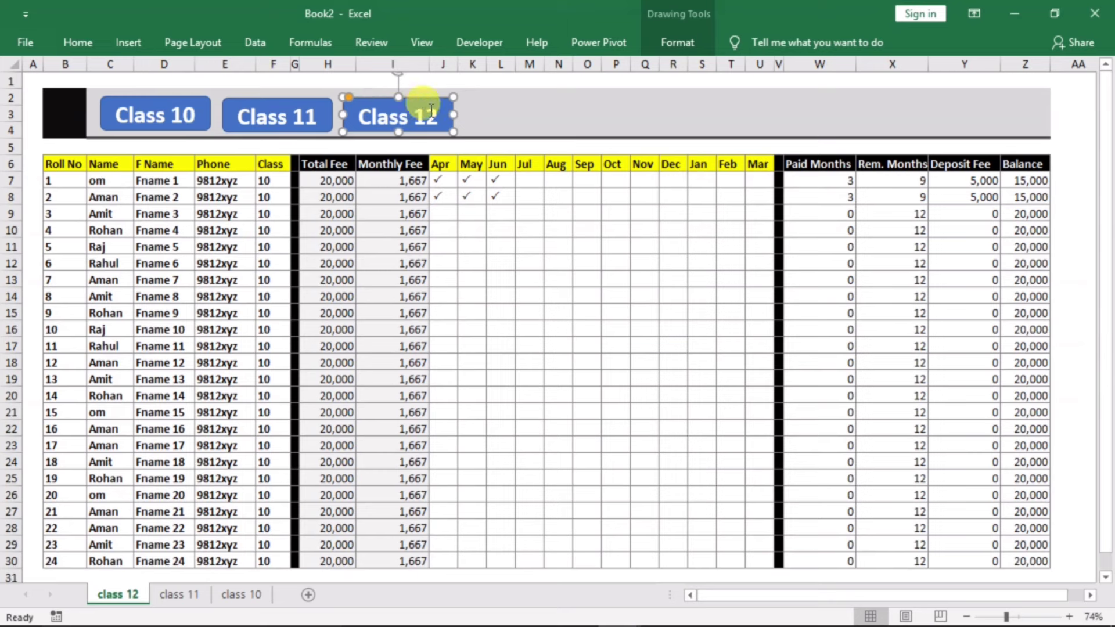
# Step: Apply the white shape style to the Class 12 shape
pyautogui.click(670, 43)
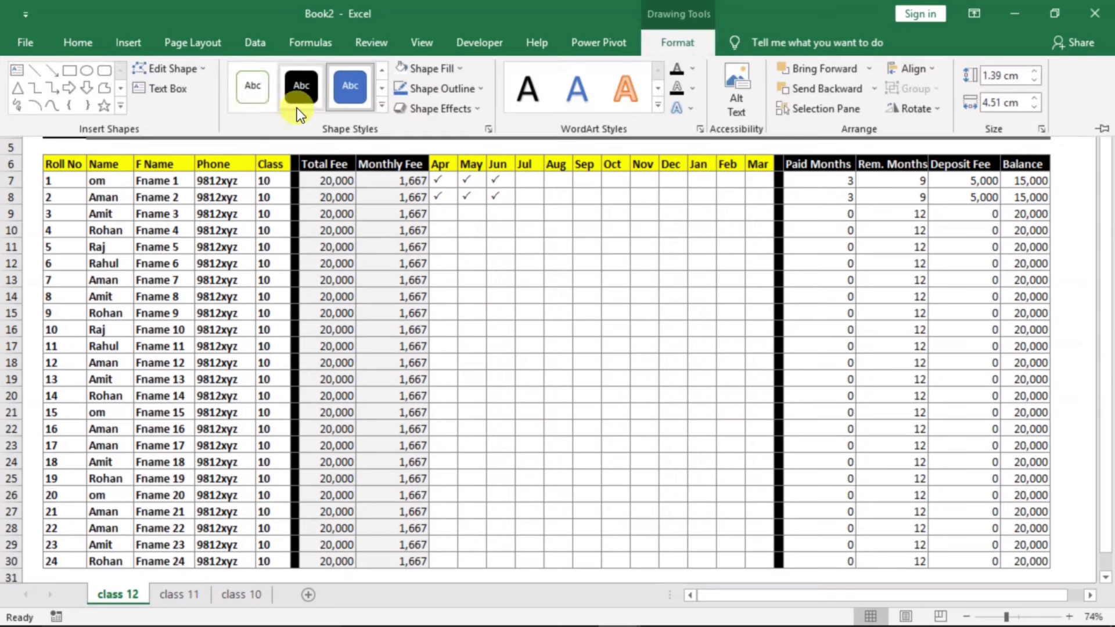
pyautogui.click(249, 85)
pyautogui.click(500, 328)
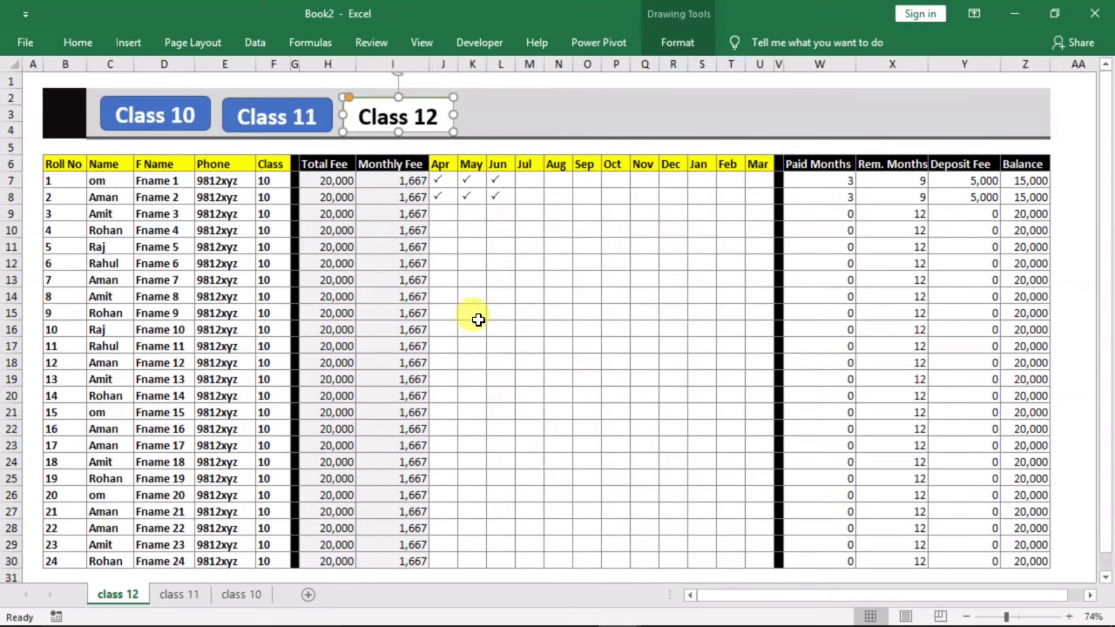
# Step: Link the Class 11 shape to the class 11 sheet and the Class 10 shape to the class 10 sheet
pyautogui.rightClick(255, 121)
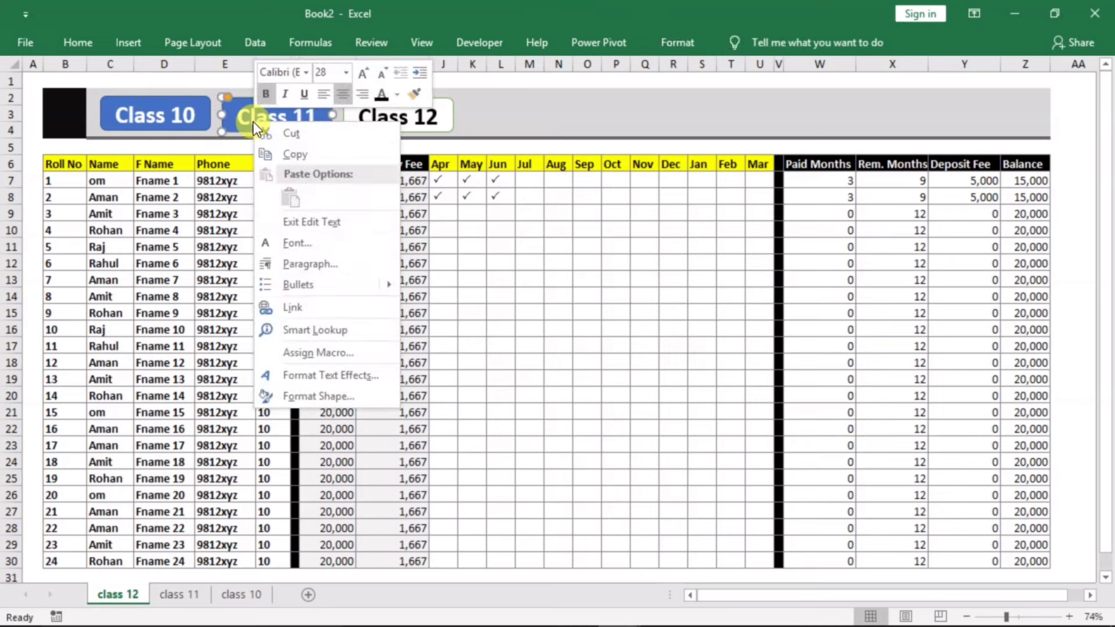
pyautogui.click(335, 313)
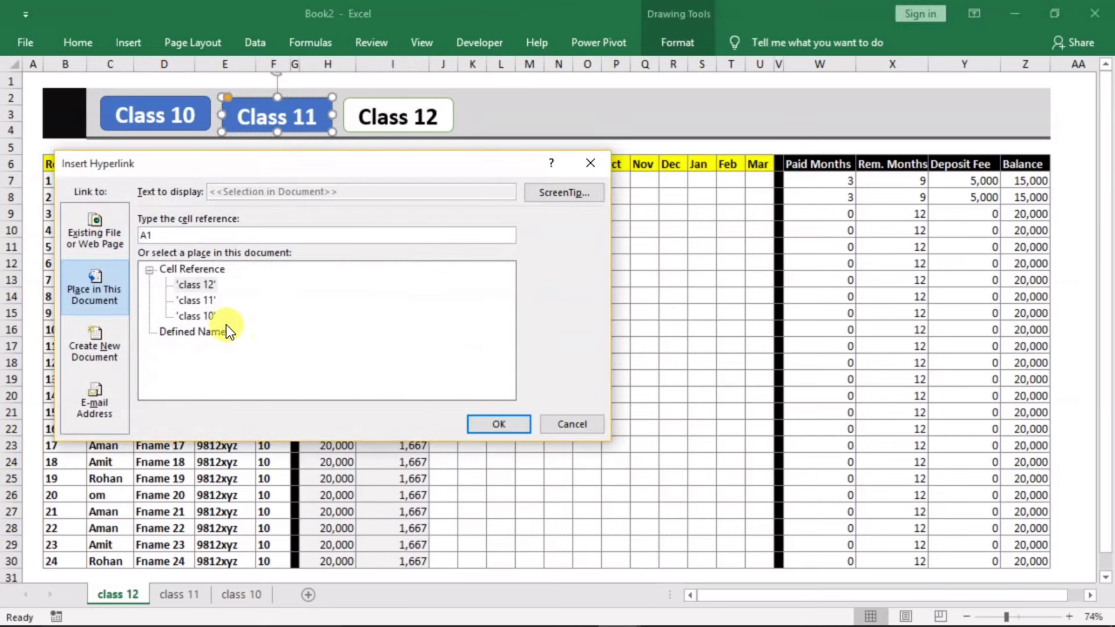
pyautogui.click(477, 421)
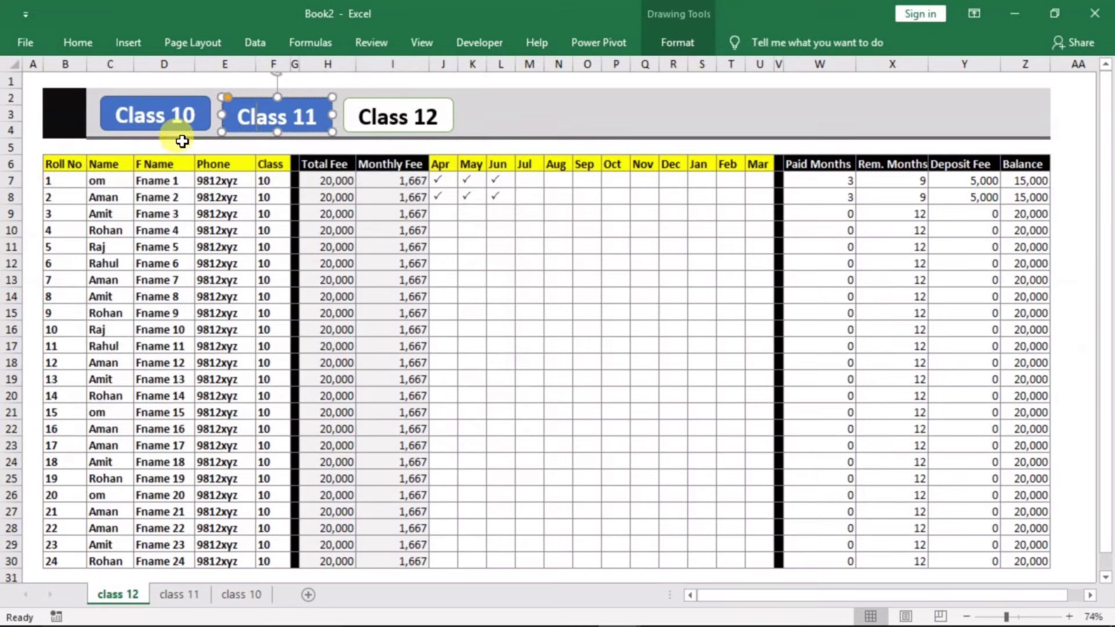
pyautogui.rightClick(151, 114)
pyautogui.click(228, 302)
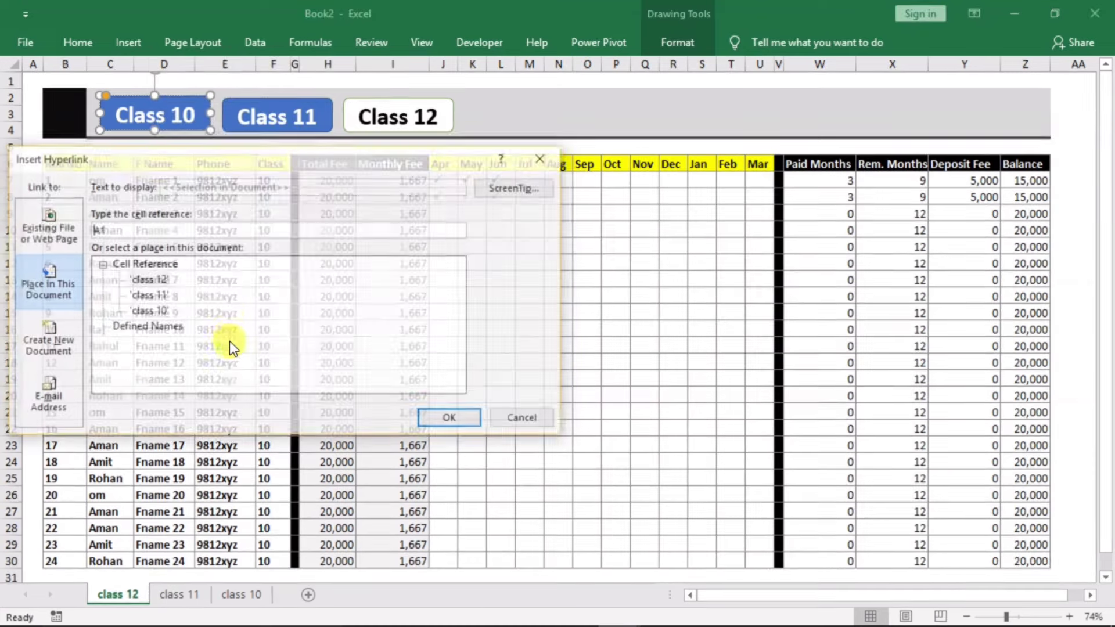
pyautogui.click(450, 419)
pyautogui.click(517, 348)
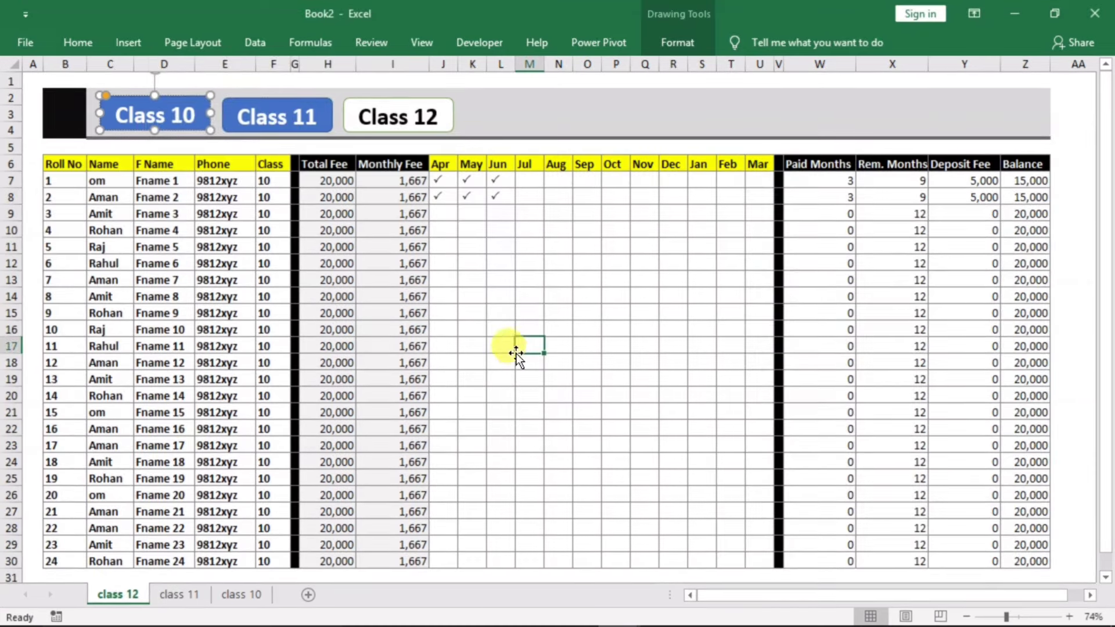
# Step: Test the Class 10, 11 and 12 links by jumping between the three sheets
pyautogui.click(177, 113)
pyautogui.click(286, 129)
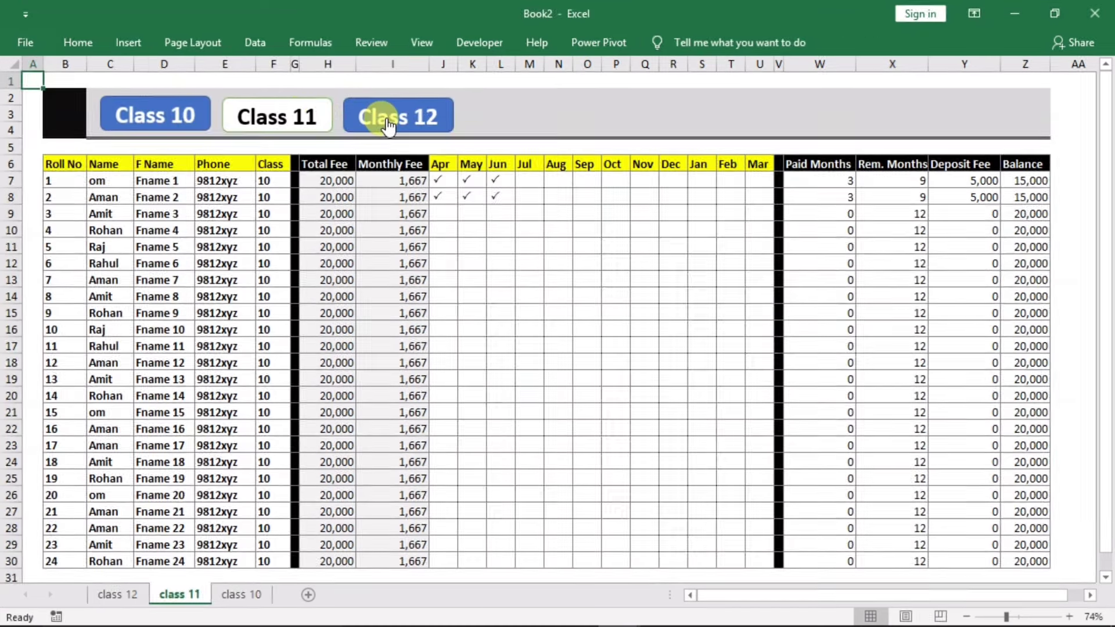
pyautogui.click(380, 116)
pyautogui.click(296, 117)
pyautogui.click(198, 118)
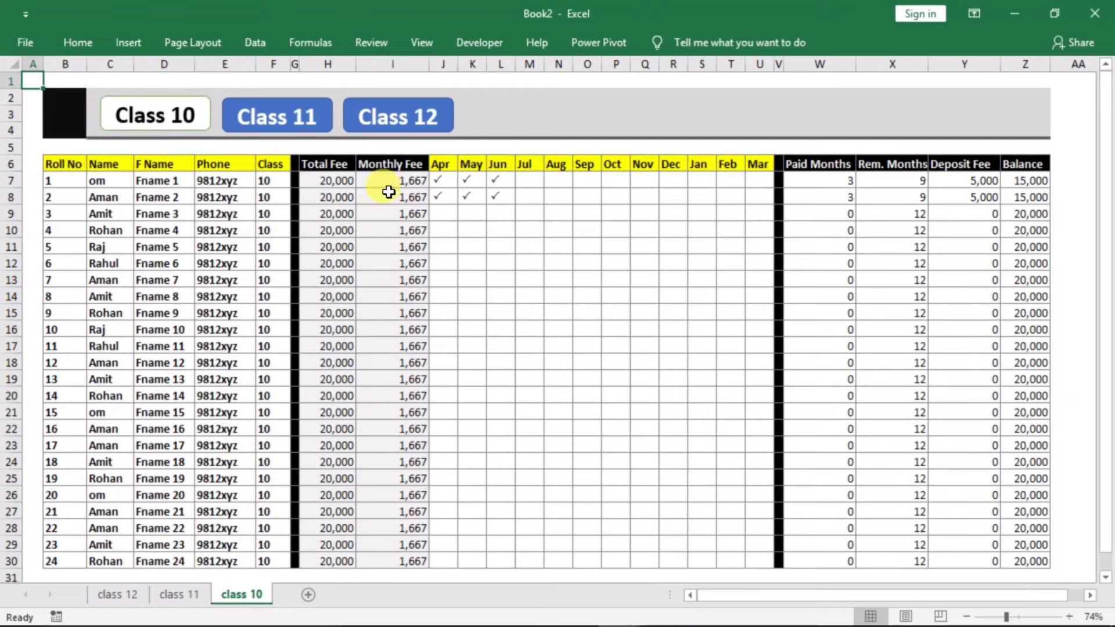
pyautogui.click(258, 129)
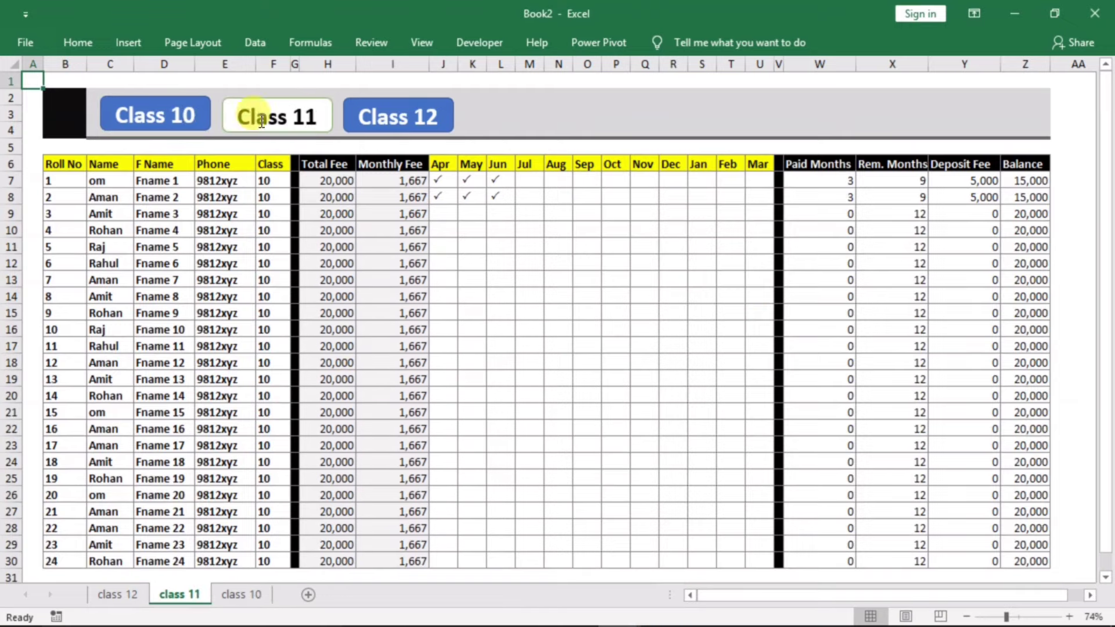
pyautogui.click(381, 116)
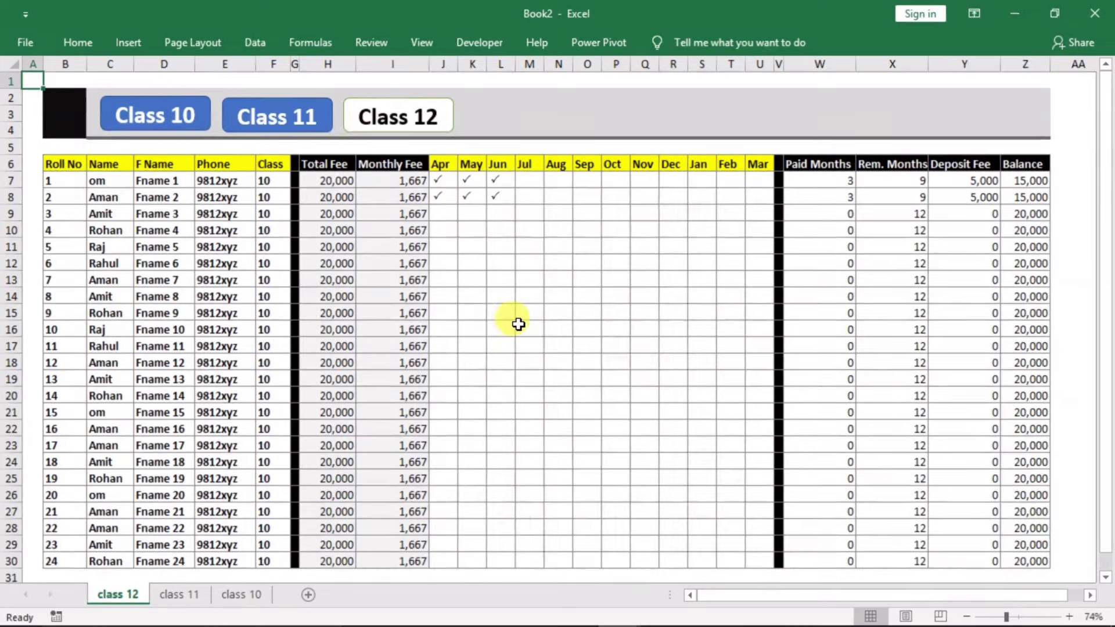
# Step: Enter P in Jul cell M7 to tick July for roll 1
pyautogui.keyDown('ctrl'); pyautogui.scroll(2, 528, 319); pyautogui.keyUp('ctrl')
pyautogui.keyDown('ctrl'); pyautogui.scroll(1, 553, 336); pyautogui.keyUp('ctrl')
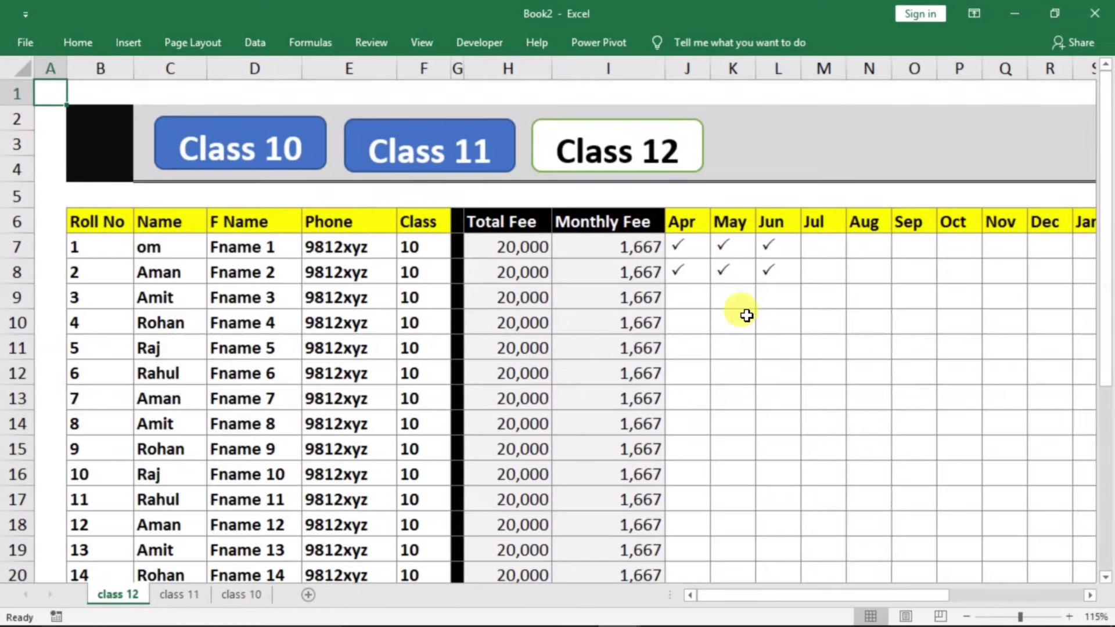
pyautogui.click(700, 251)
pyautogui.click(726, 273)
pyautogui.click(823, 246)
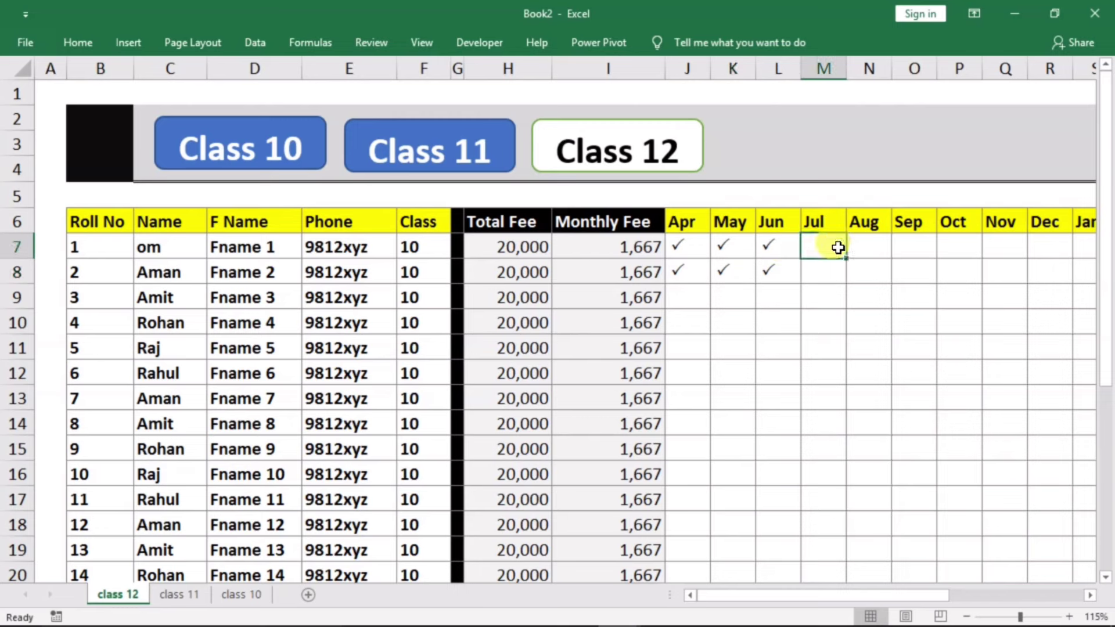
pyautogui.write('P')
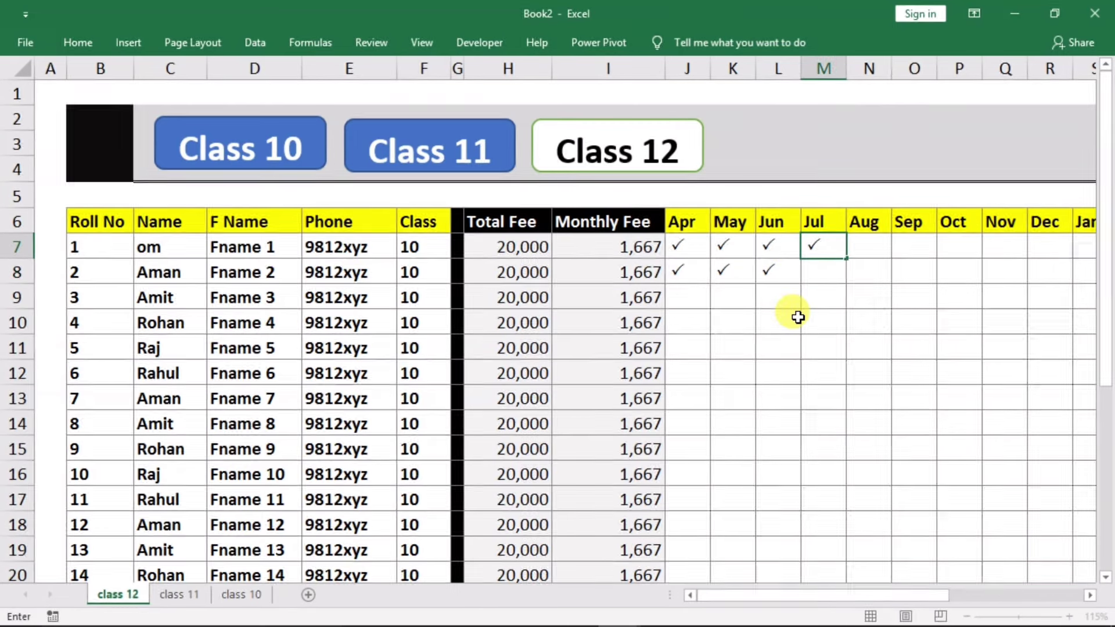
pyautogui.click(819, 328)
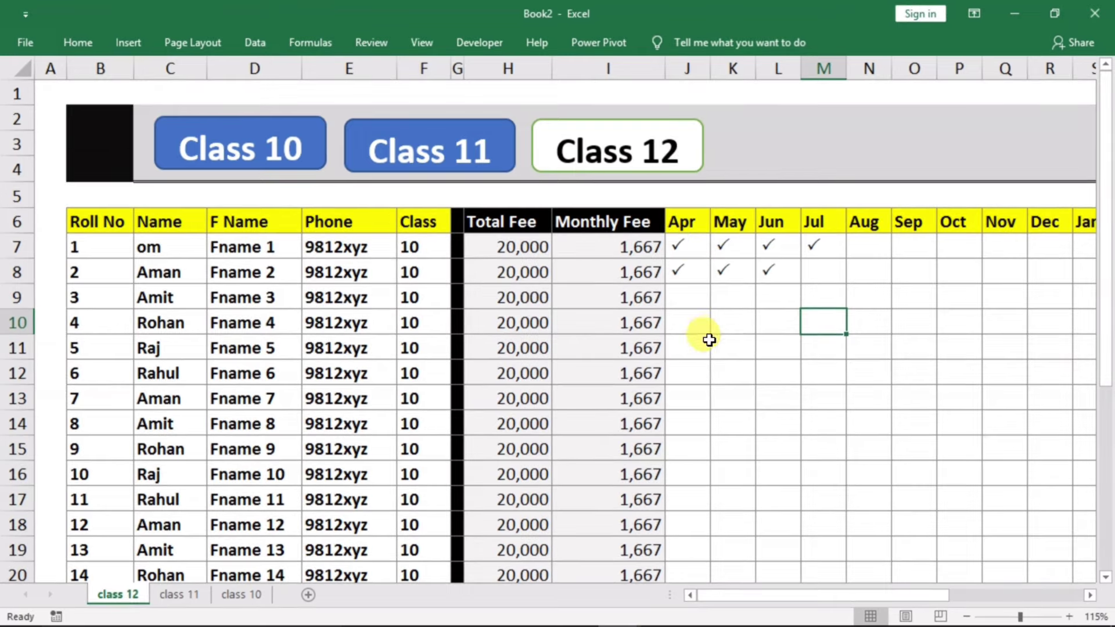
# Step: Select month cells J7:U28 and start a Text That Contains rule for 'P'
pyautogui.keyDown('ctrl'); pyautogui.scroll(-2, 715, 341); pyautogui.keyUp('ctrl')
pyautogui.moveTo(503, 194); pyautogui.dragTo(866, 572)
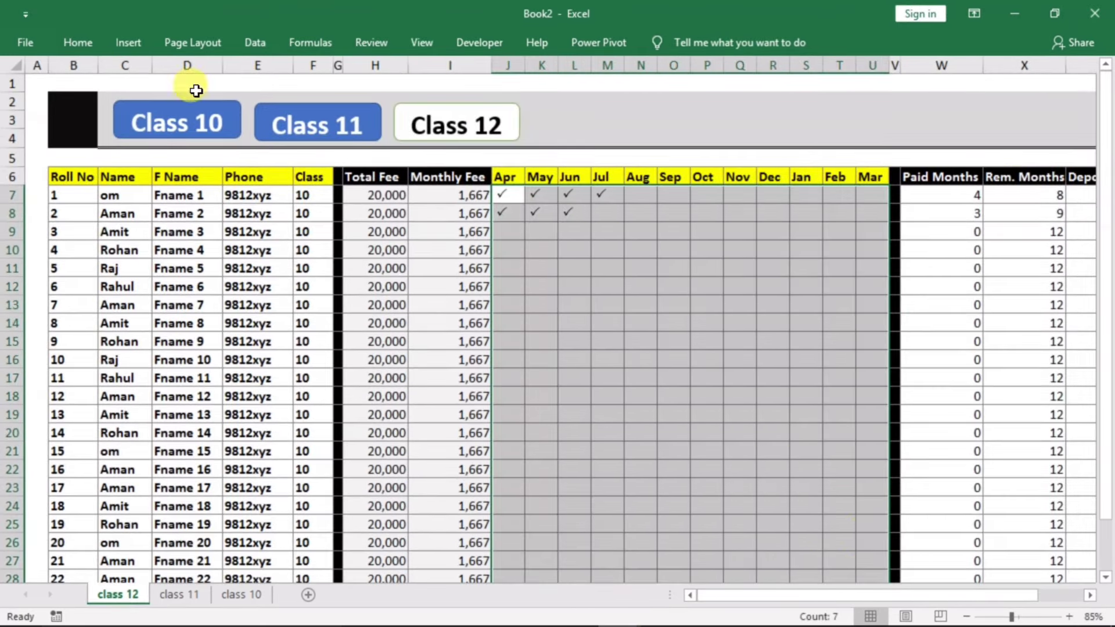
pyautogui.hotkey('ctrl', 'F1')
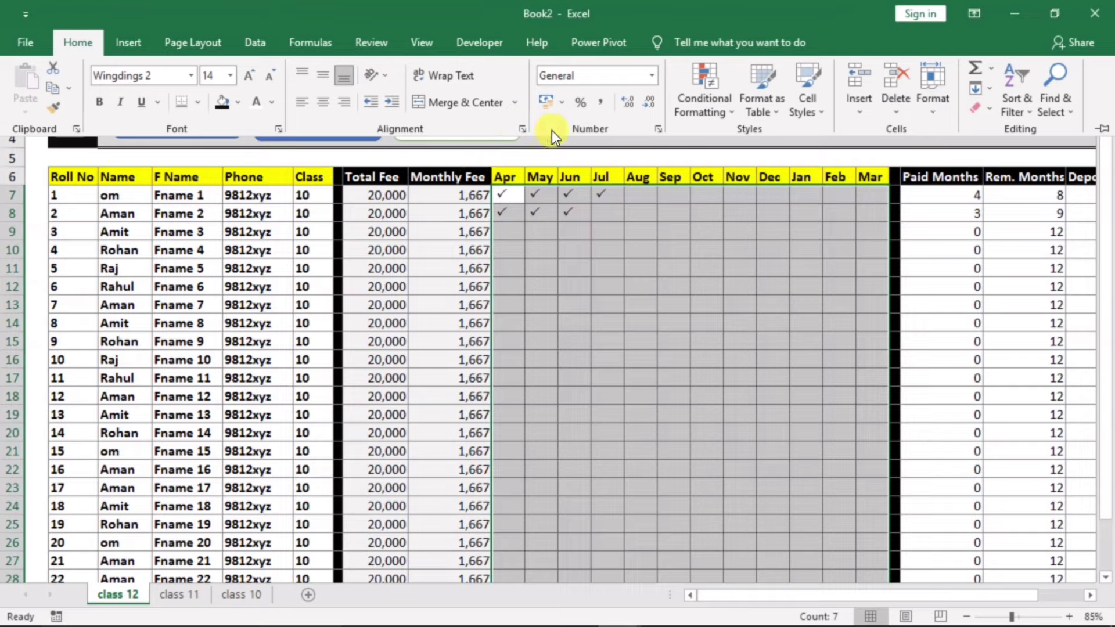
pyautogui.click(689, 119)
pyautogui.moveTo(762, 142)
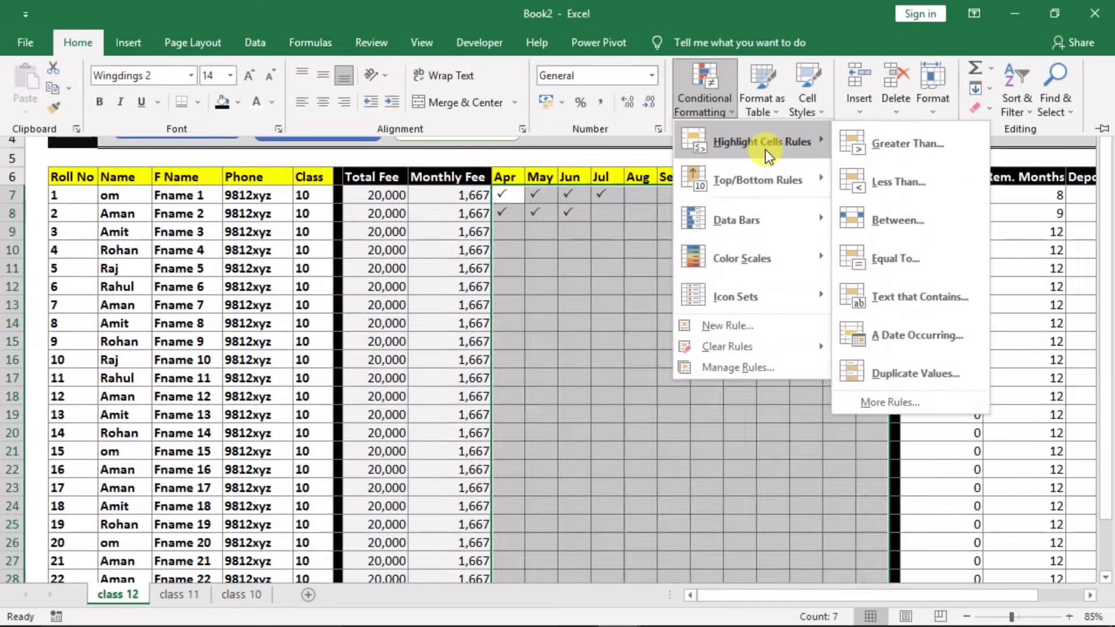
pyautogui.click(931, 299)
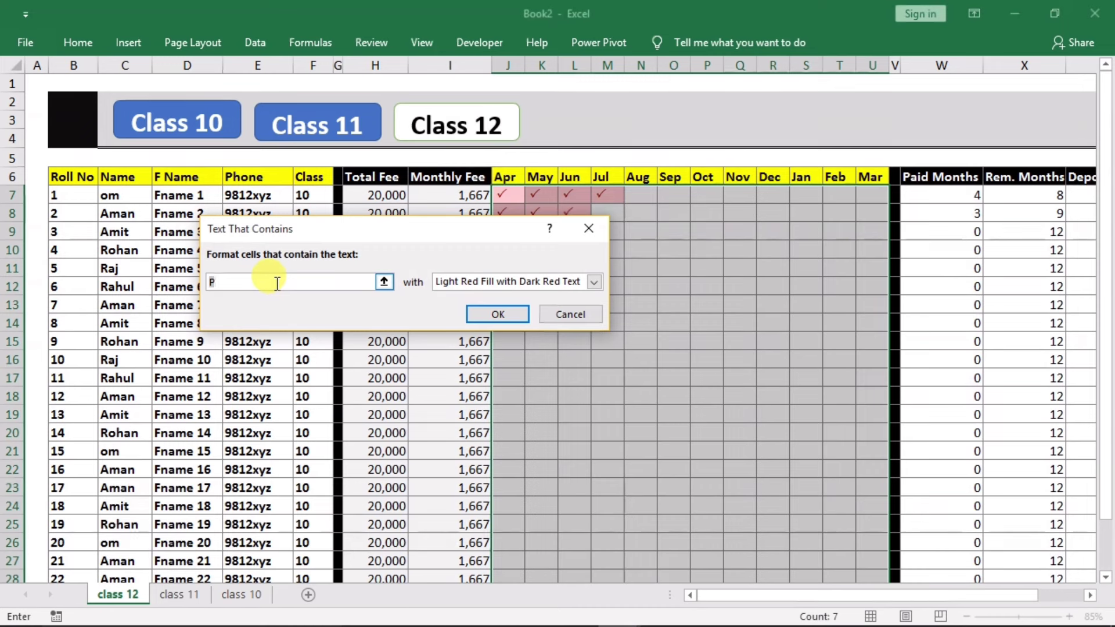
pyautogui.write('P')
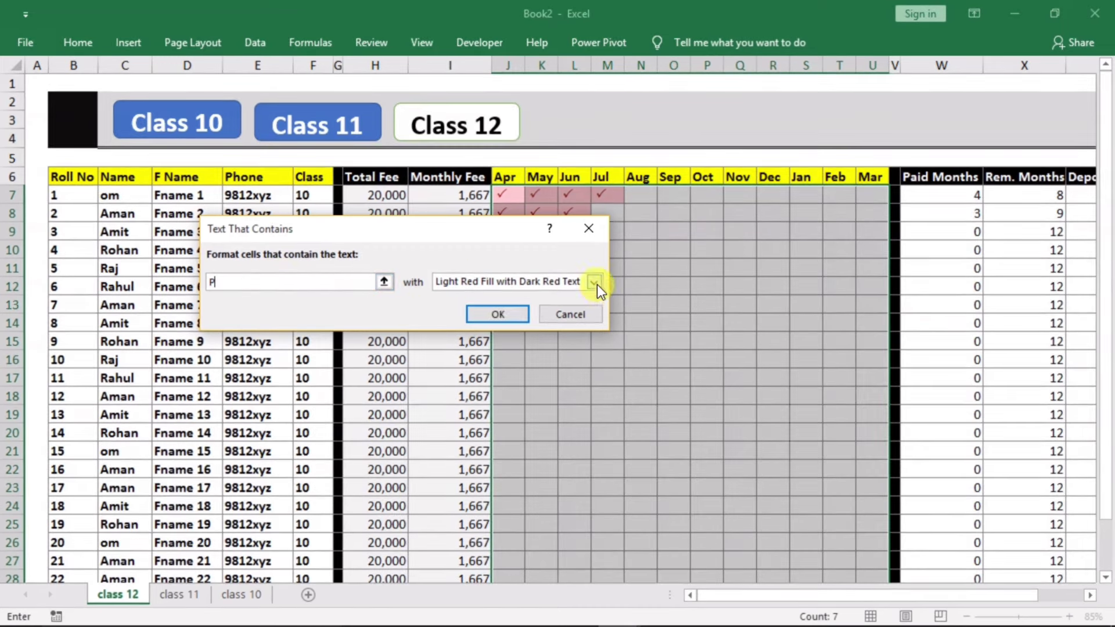
# Step: Settle on Yellow Fill with Dark Yellow Text after trying green, and apply the rule
pyautogui.click(593, 284)
pyautogui.click(497, 307)
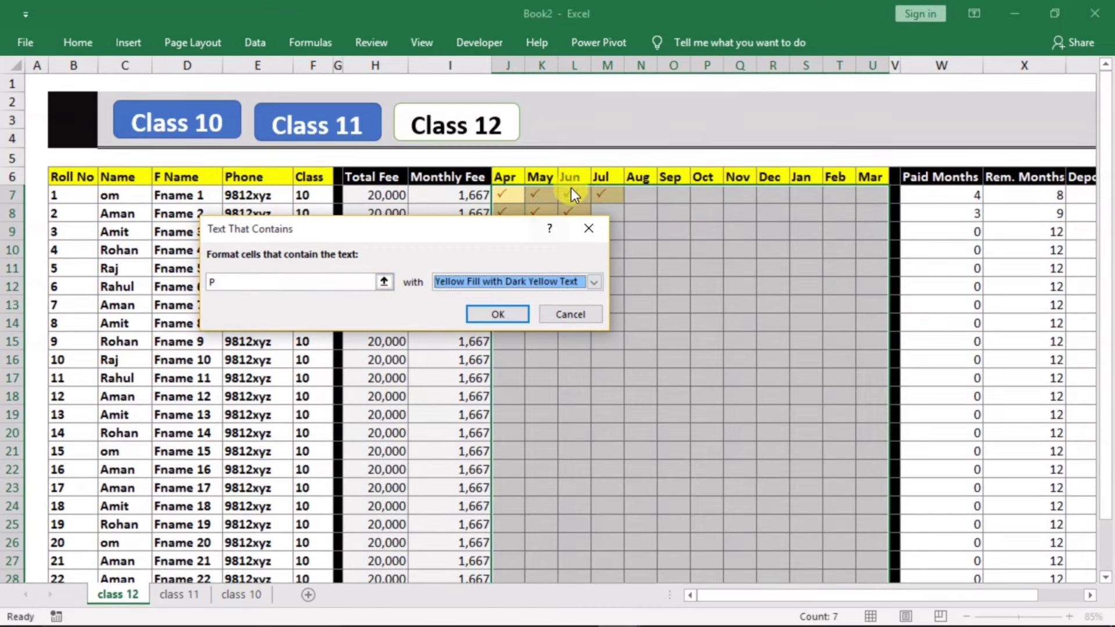
pyautogui.moveTo(530, 228); pyautogui.dragTo(437, 229)
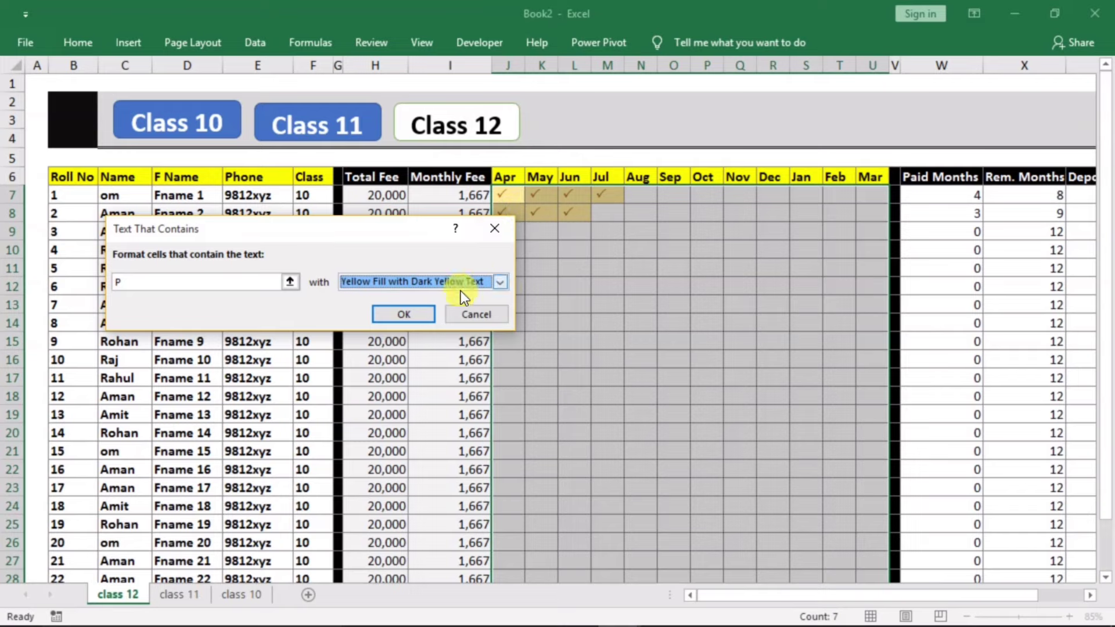
pyautogui.click(499, 282)
pyautogui.click(429, 319)
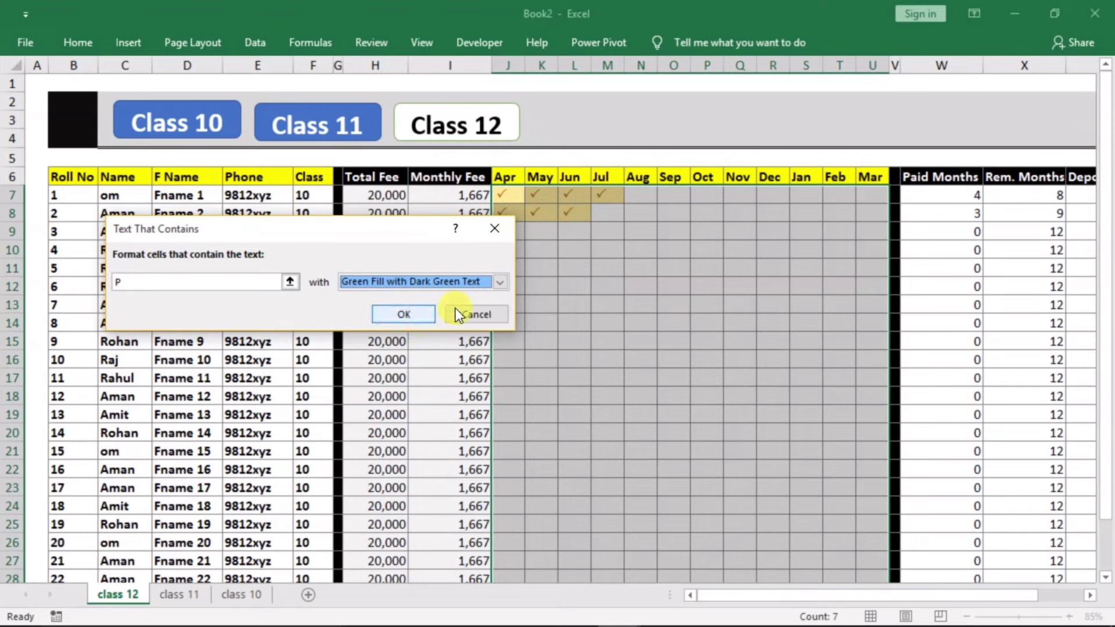
pyautogui.click(505, 283)
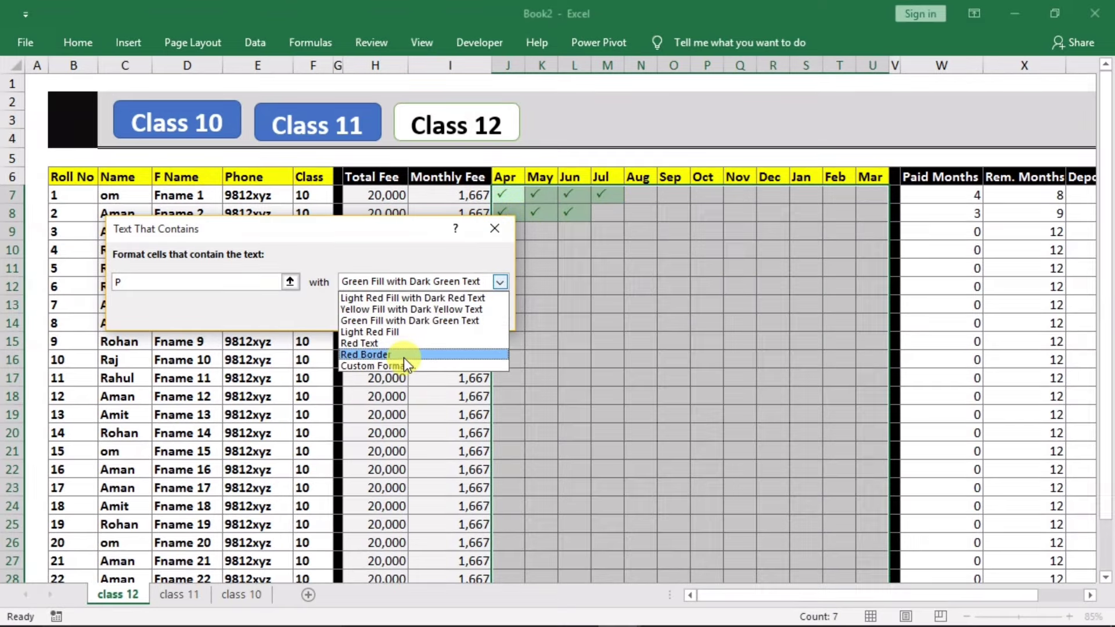
pyautogui.click(431, 309)
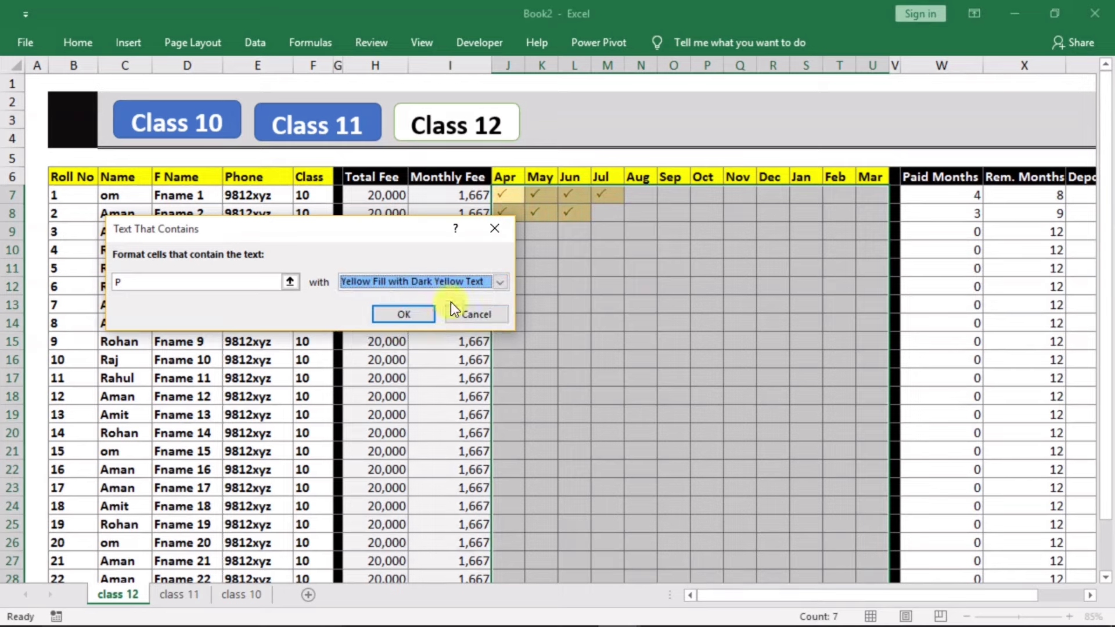
pyautogui.click(424, 319)
pyautogui.click(574, 304)
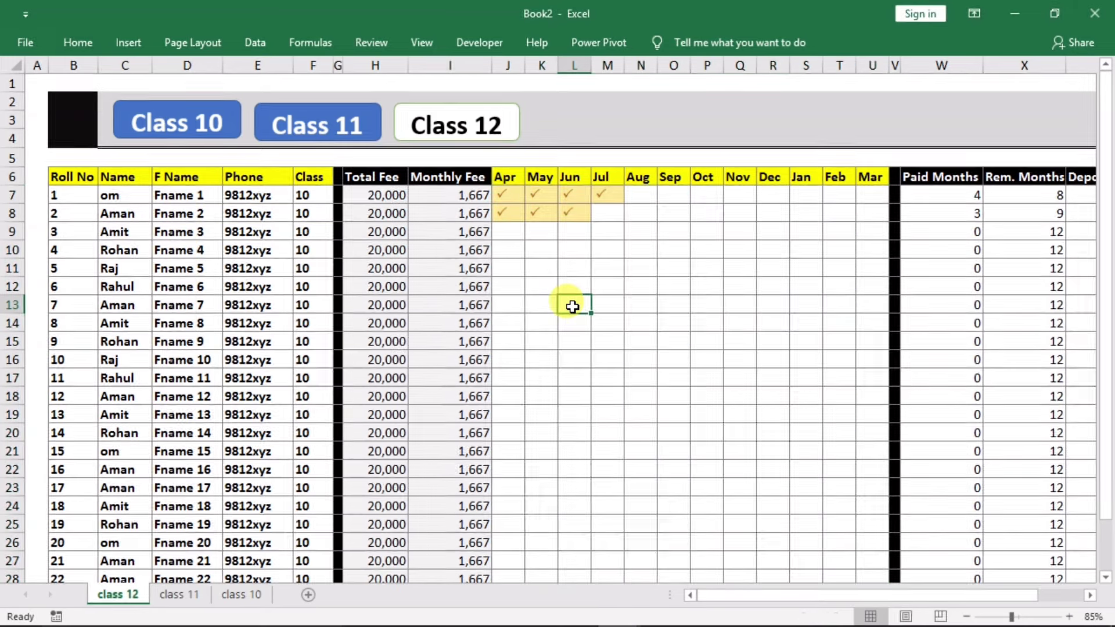
# Step: Enter check marks in J12, K12 and L12 for roll 6's Apr–Jun payments
pyautogui.click(514, 287)
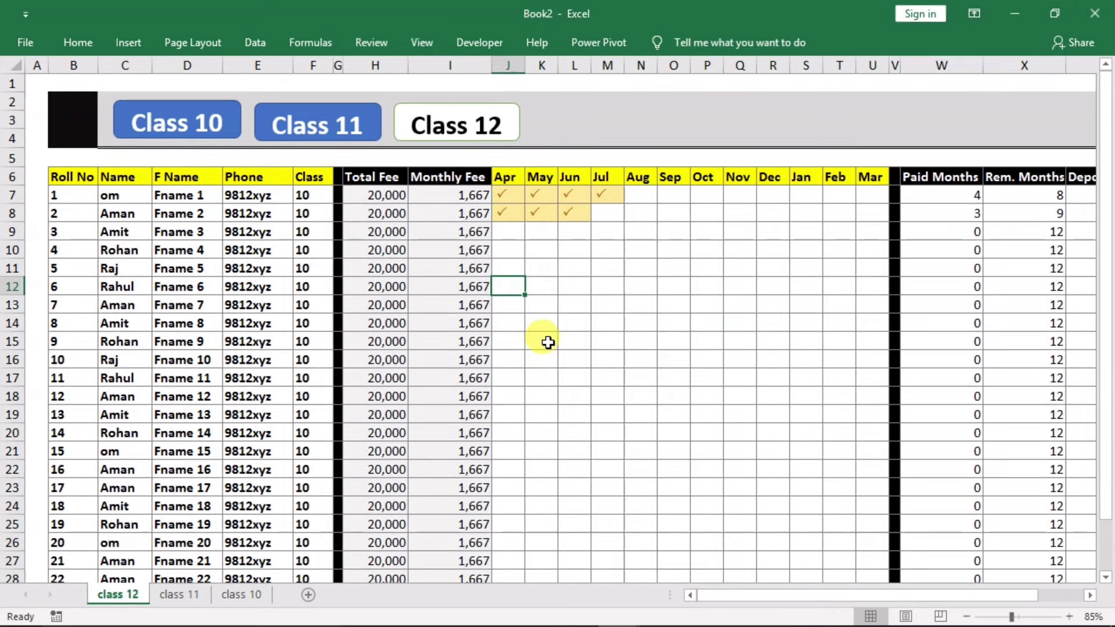
pyautogui.write('✓')
pyautogui.press('Tab')
pyautogui.write('✓')
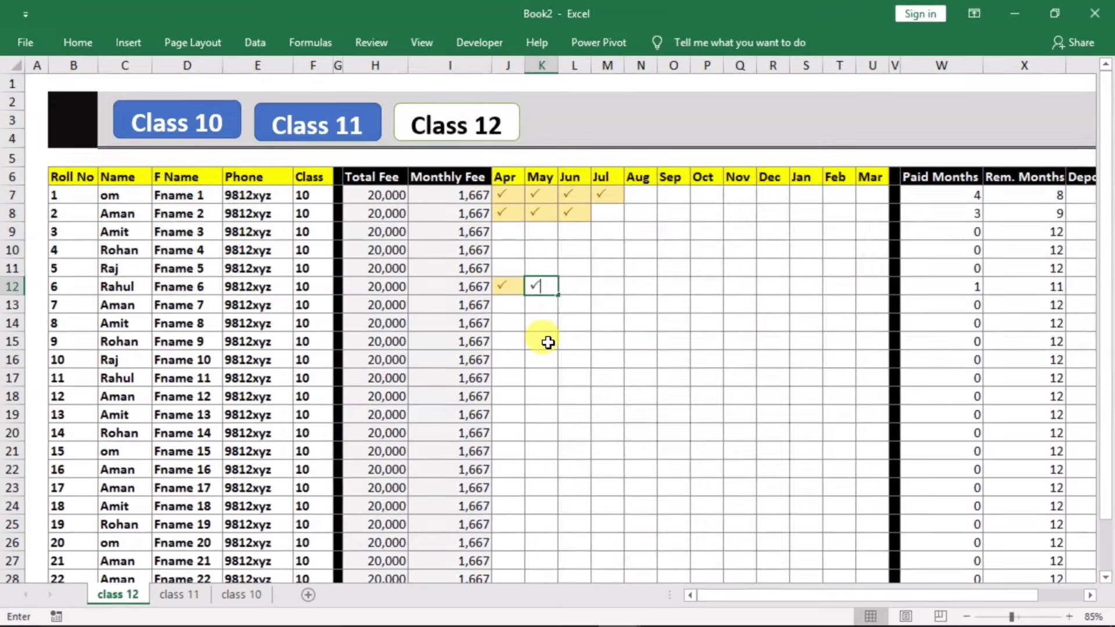
pyautogui.press('Tab')
pyautogui.write('✓')
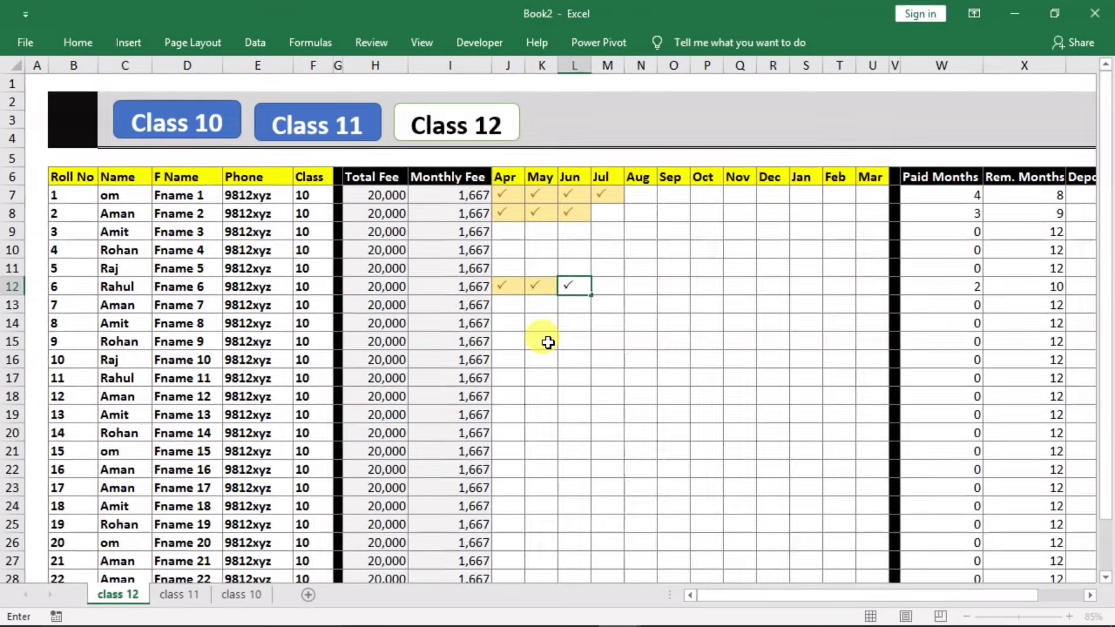
pyautogui.click(563, 353)
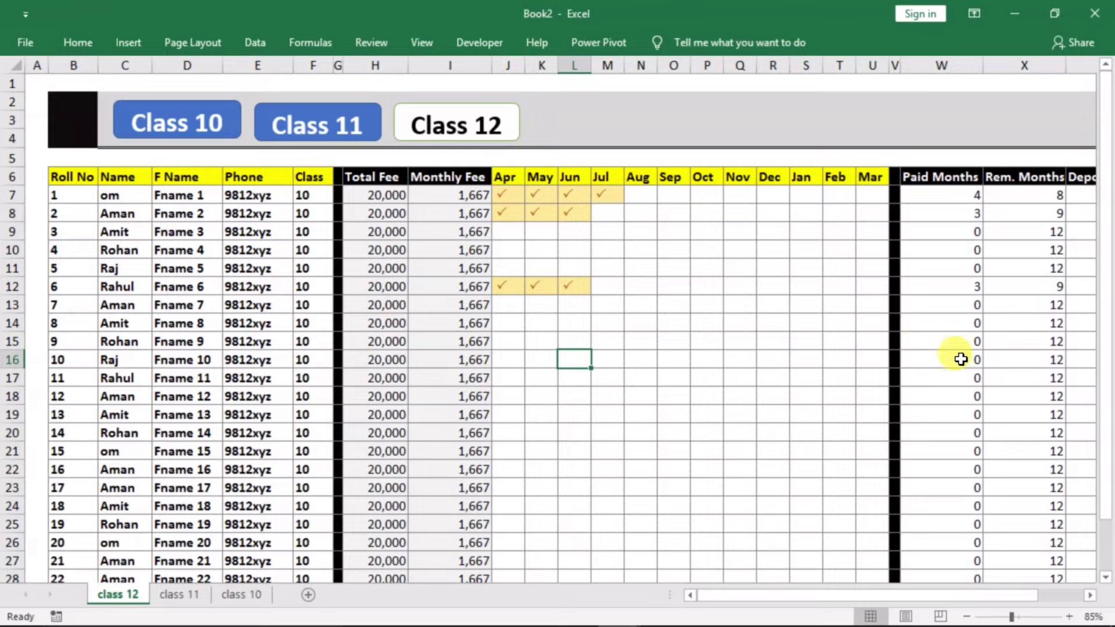
pyautogui.press('Right')
pyautogui.press('Right')
pyautogui.press('Right')
pyautogui.press('Right')
pyautogui.press('Right')
pyautogui.press('Right')
pyautogui.press('Right')
pyautogui.press('Right')
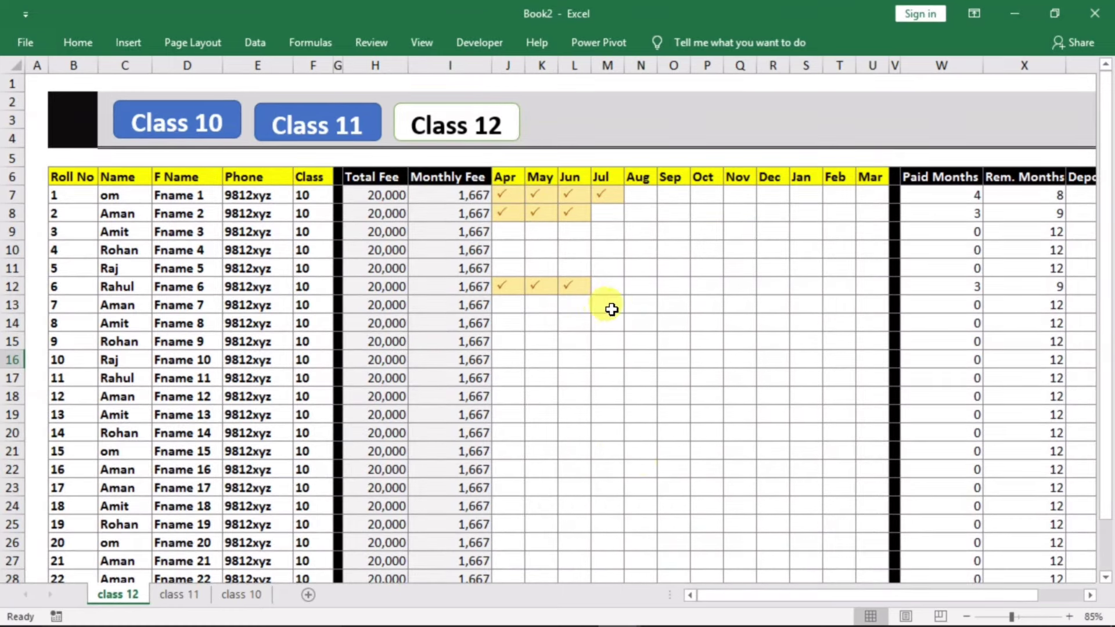
# Step: Add Sheet5 and paste the Roll No to Class headers from class 12 into B2
pyautogui.click(310, 596)
pyautogui.click(117, 596)
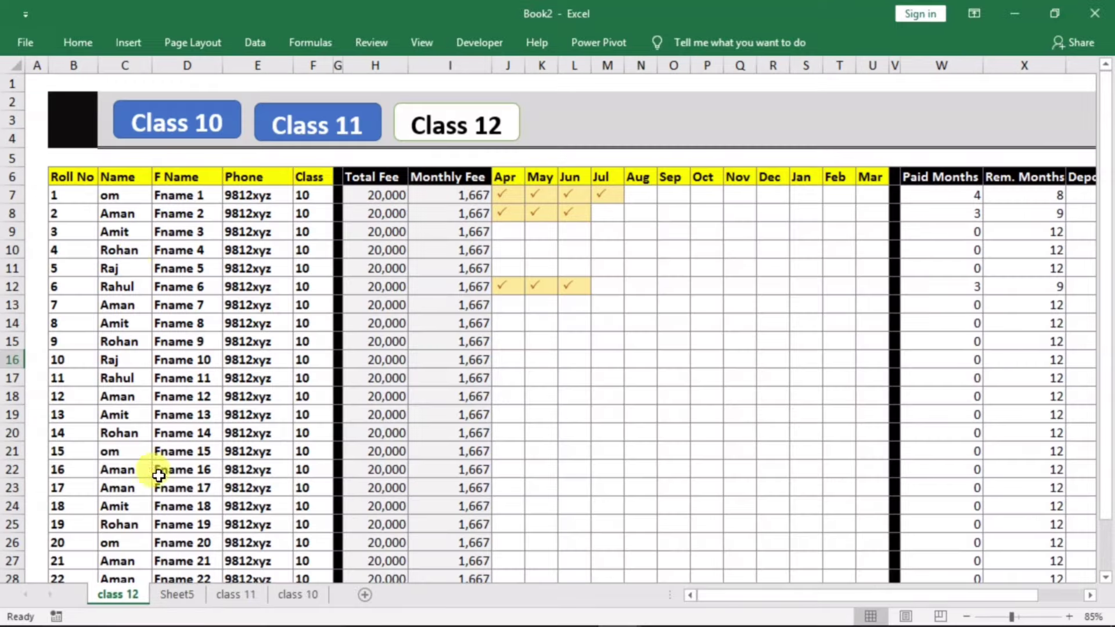
pyautogui.moveTo(74, 176); pyautogui.dragTo(302, 180)
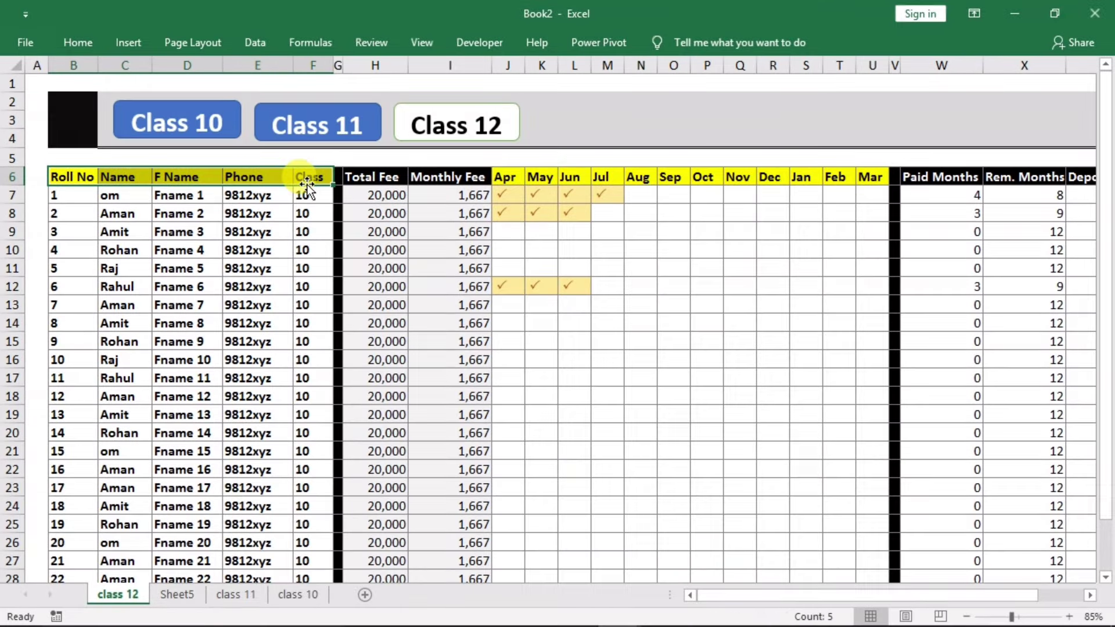
pyautogui.hotkey('ctrl', 'c')
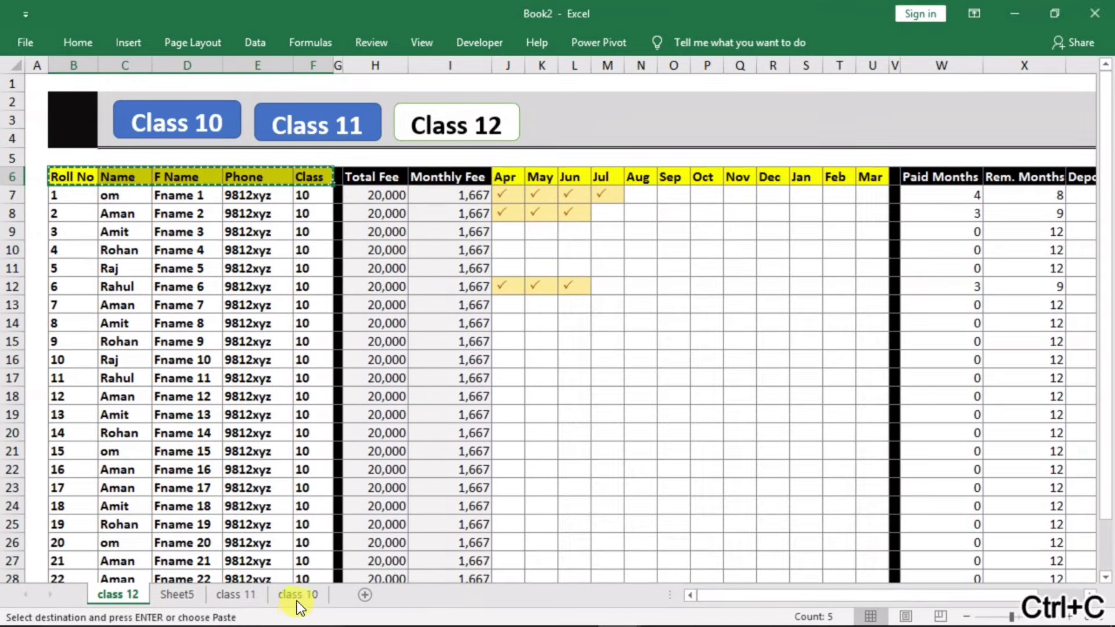
pyautogui.click(279, 595)
pyautogui.click(177, 595)
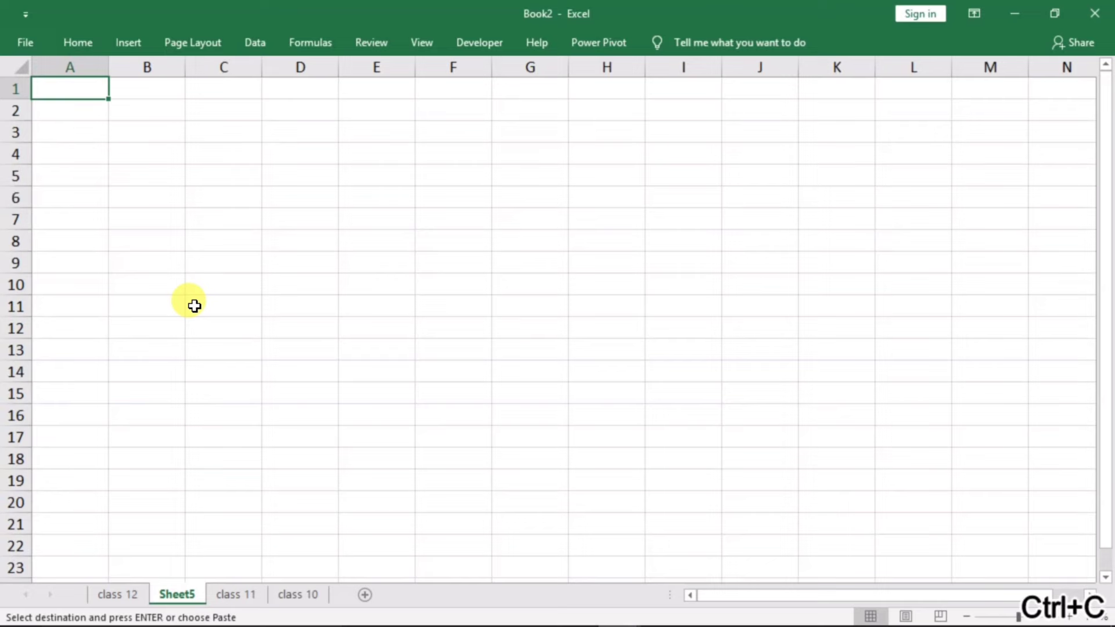
pyautogui.click(136, 113)
pyautogui.hotkey('ctrl', 'v')
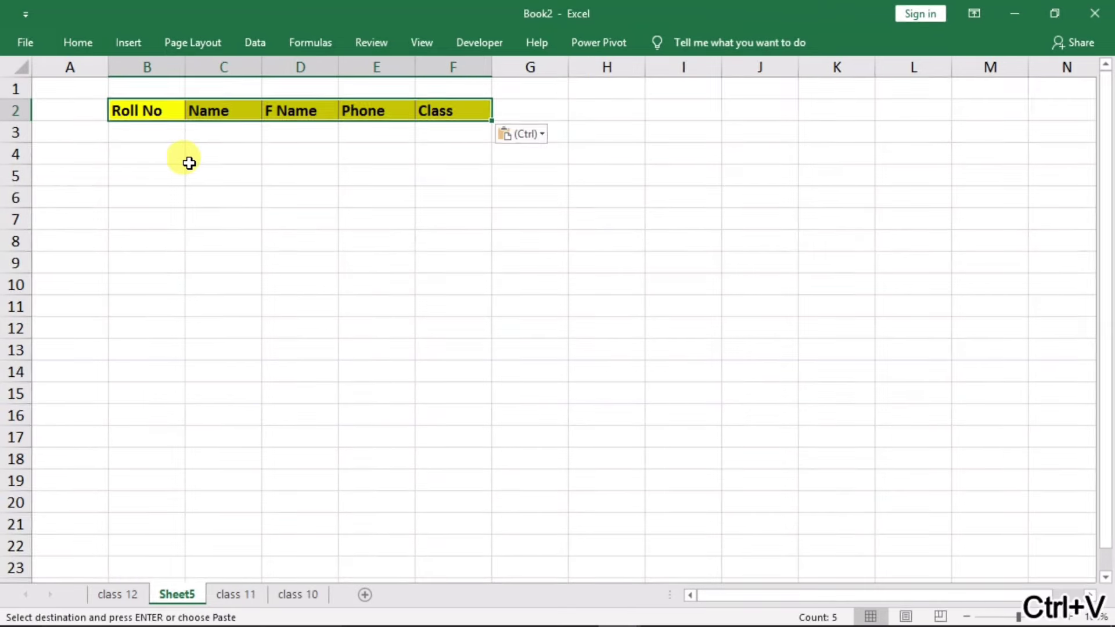
# Step: Add the headers Amount in G2 and Date in H2
pyautogui.click(311, 283)
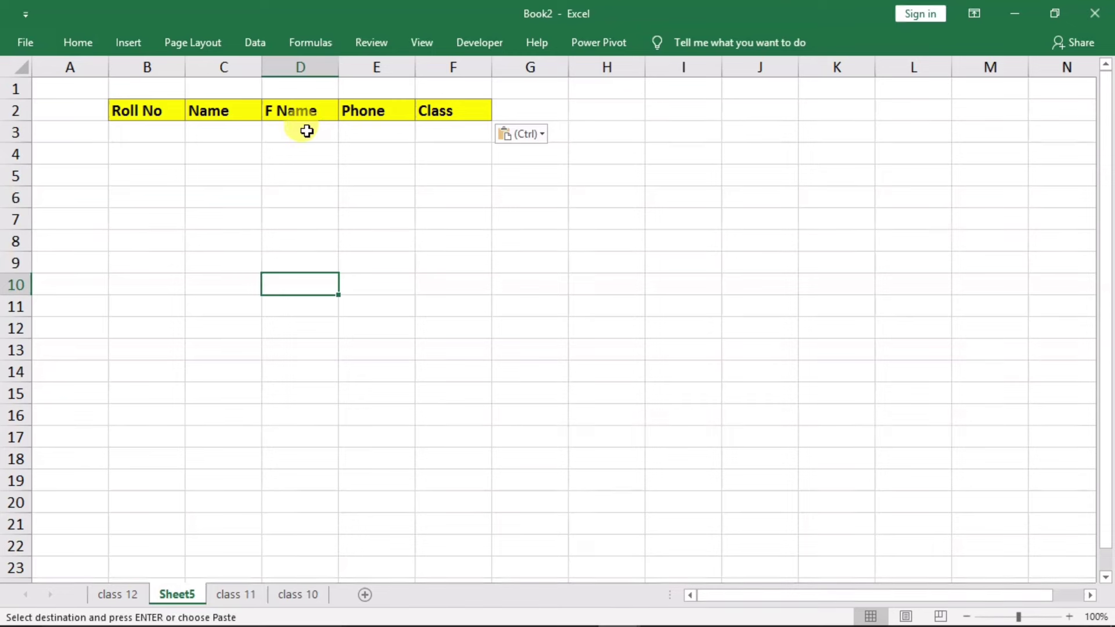
pyautogui.click(437, 130)
pyautogui.click(525, 108)
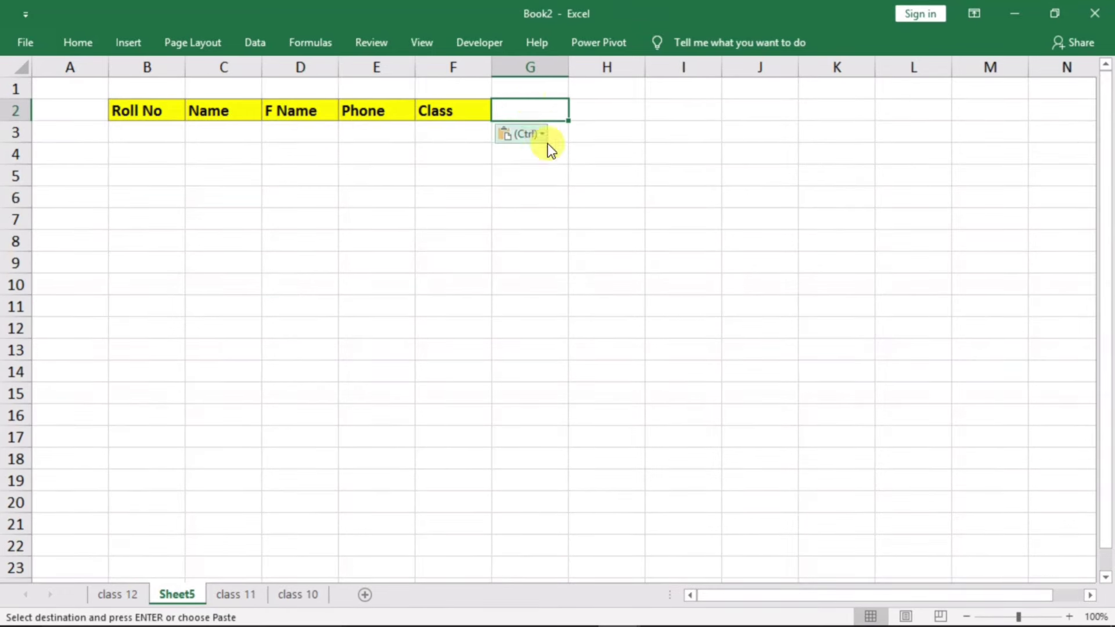
pyautogui.write('Am')
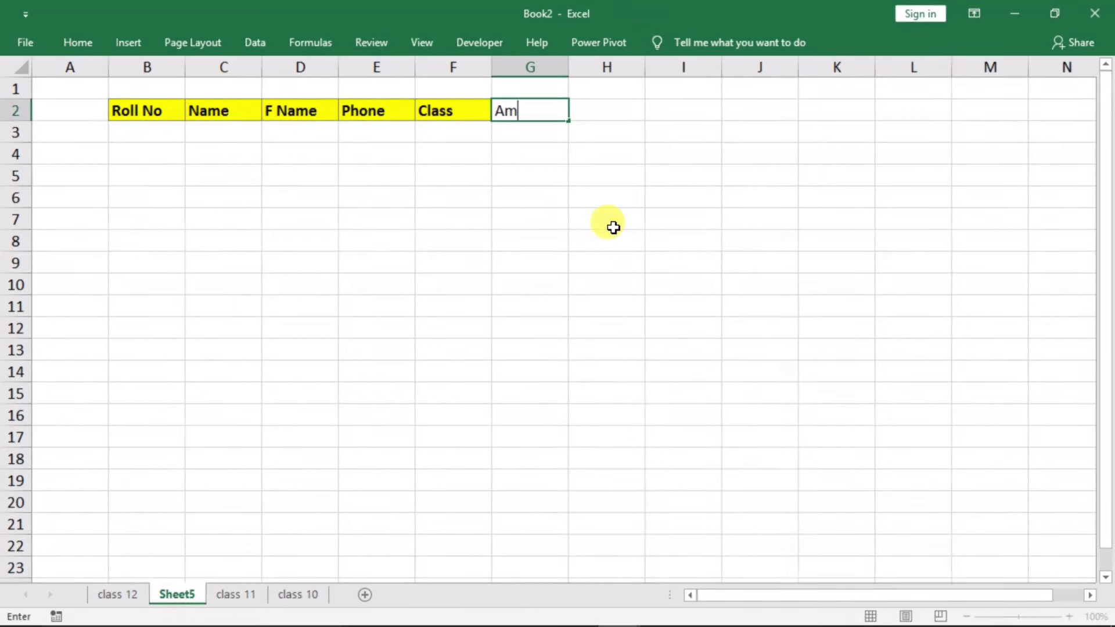
pyautogui.write('ount')
pyautogui.press('Tab')
pyautogui.write('Date')
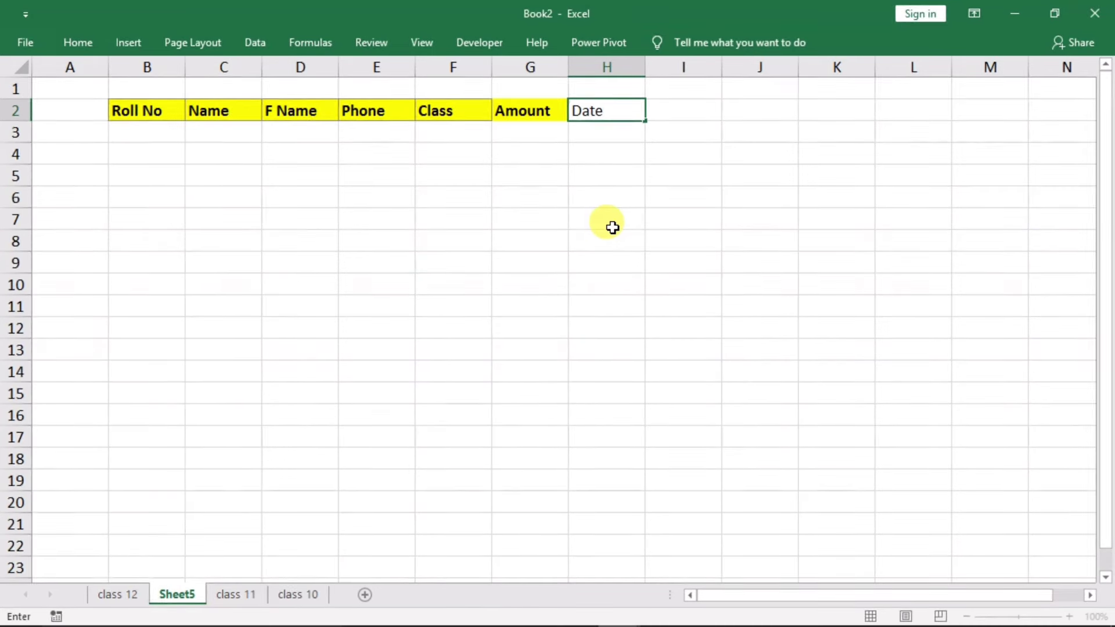
pyautogui.click(601, 259)
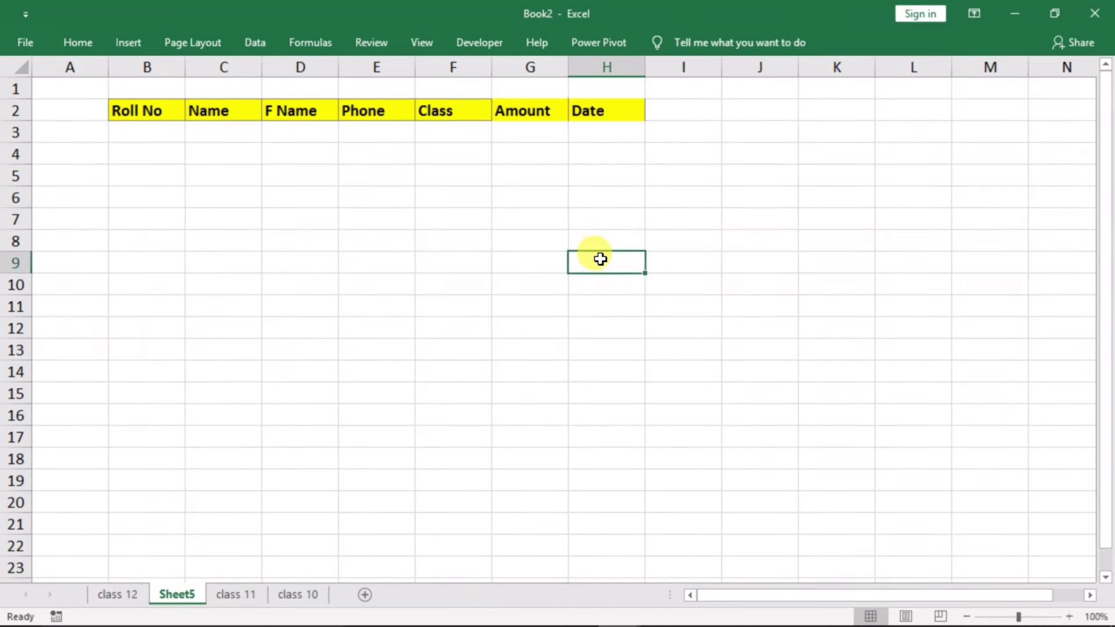
# Step: Check the row 3 cells under each Sheet5 header, select the receipt table area, then switch back to class 12
pyautogui.click(149, 135)
pyautogui.click(219, 135)
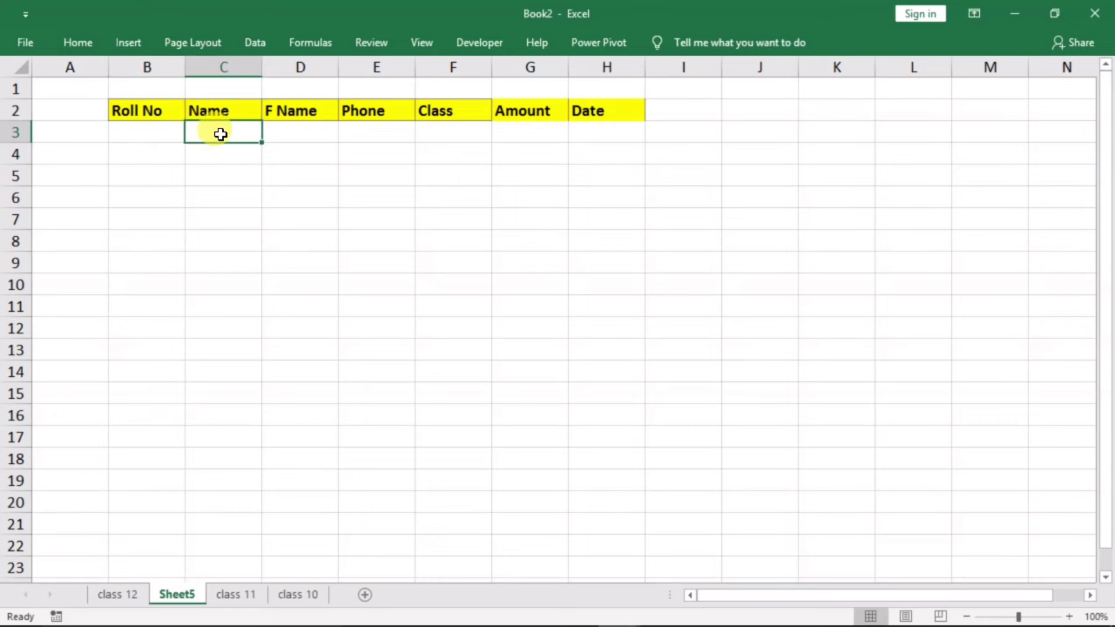
pyautogui.click(293, 135)
pyautogui.click(390, 132)
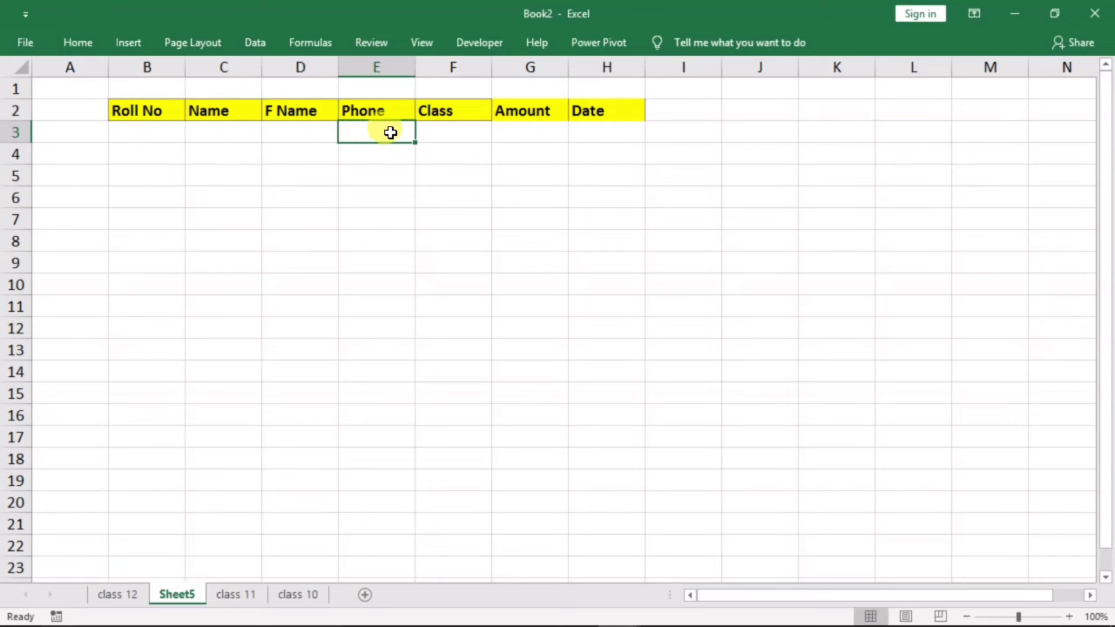
pyautogui.click(442, 137)
pyautogui.click(532, 137)
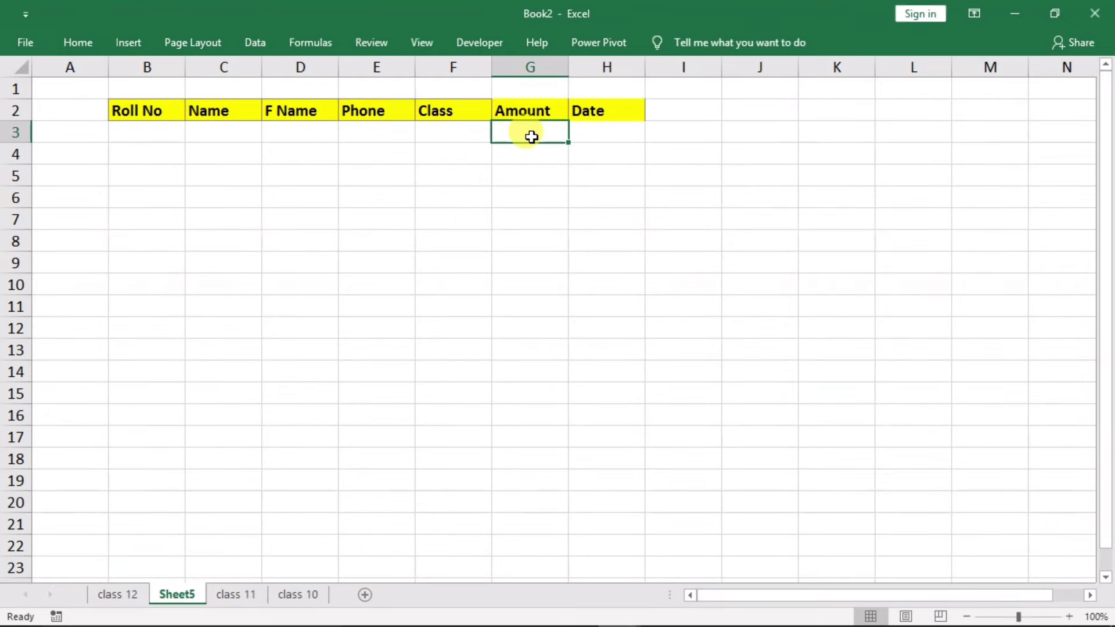
pyautogui.click(608, 138)
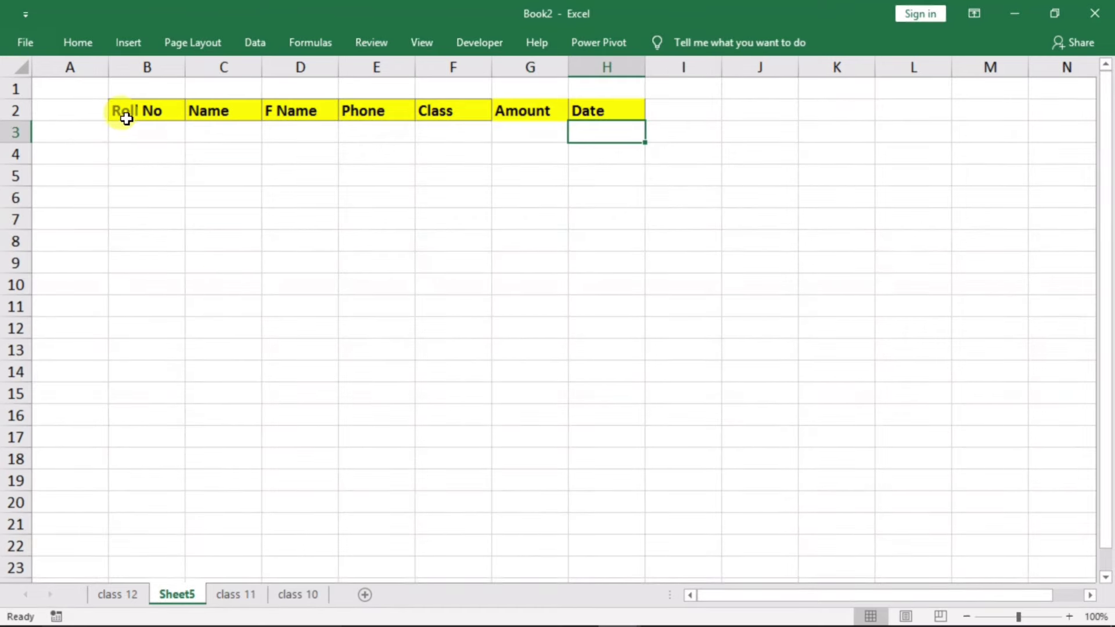
pyautogui.moveTo(126, 118)
pyautogui.mouseDown()
pyautogui.moveTo(607, 458)
pyautogui.moveTo(607, 503)
pyautogui.mouseUp()
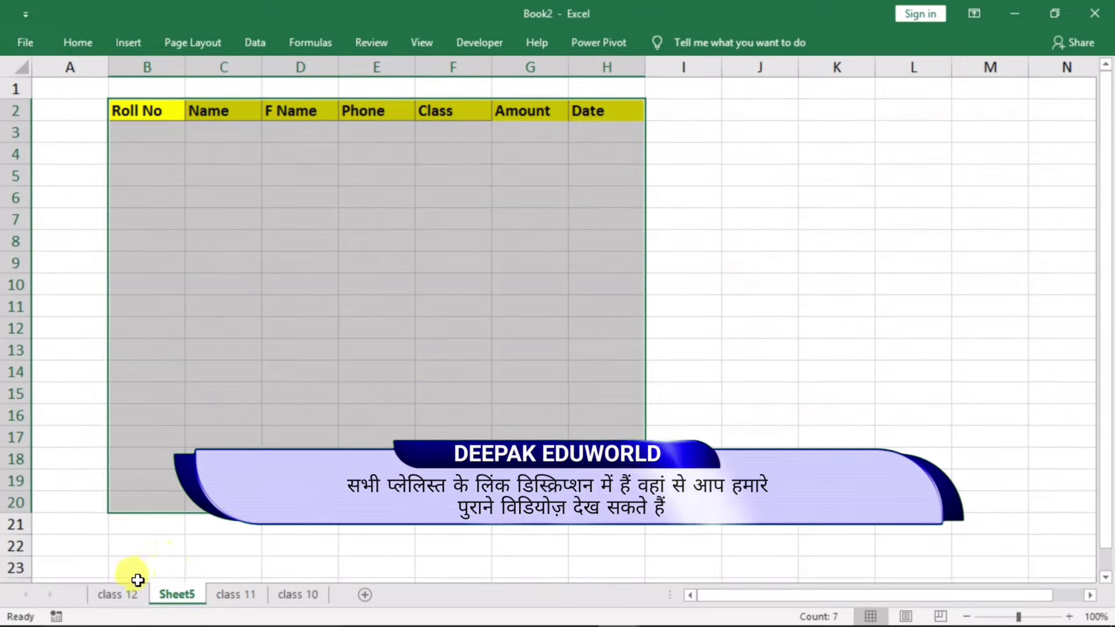
pyautogui.click(122, 594)
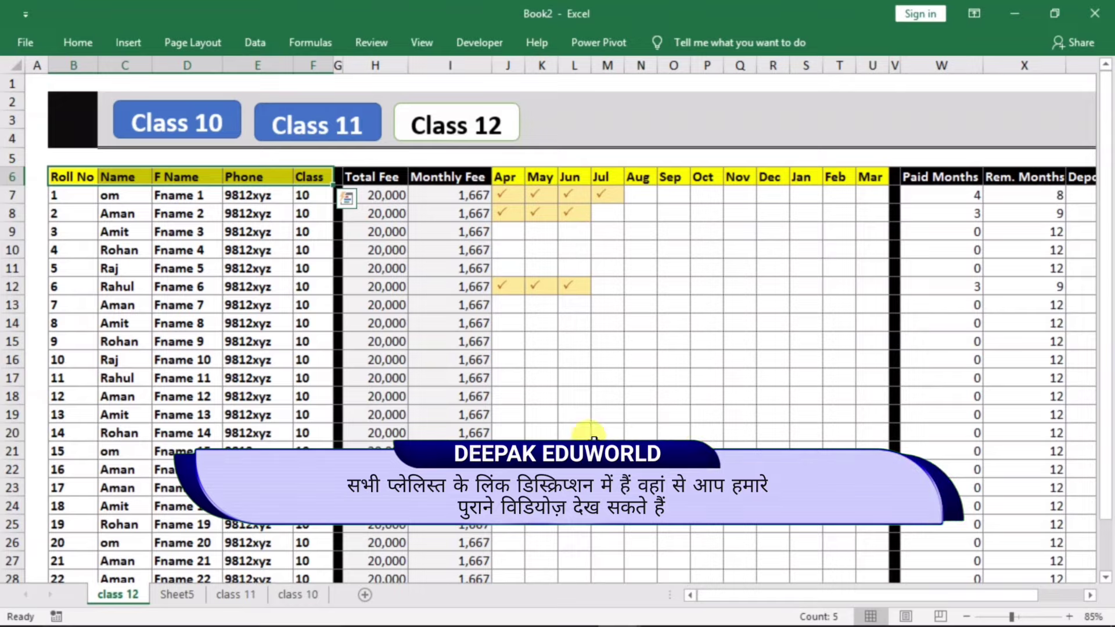